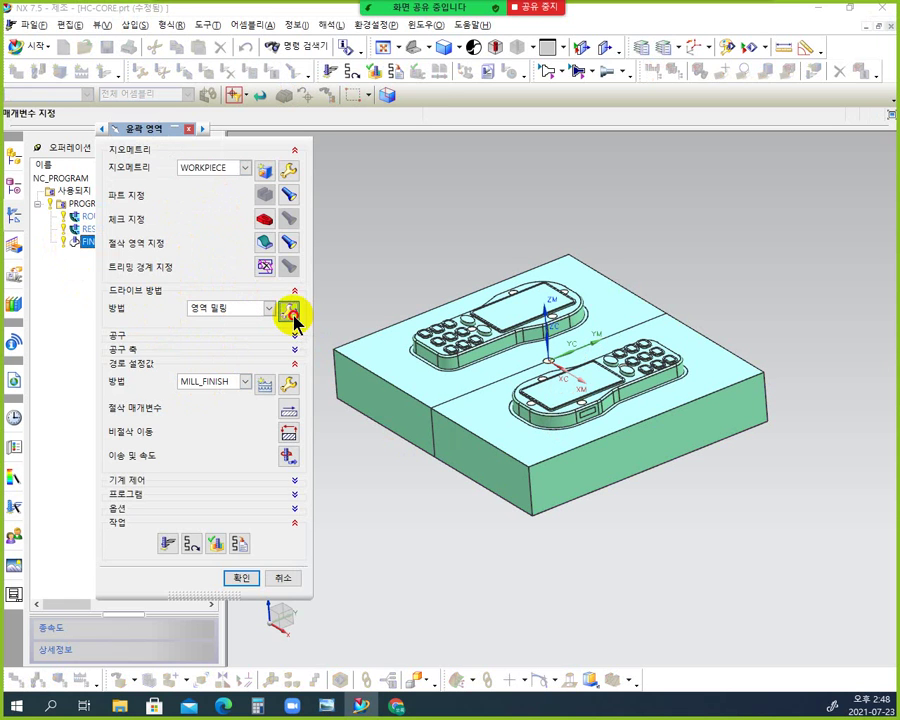
Step: Set the cut pattern of the area milling drive method to 지그재그 (Zig-Zag) and generate the tool path
click(290, 313)
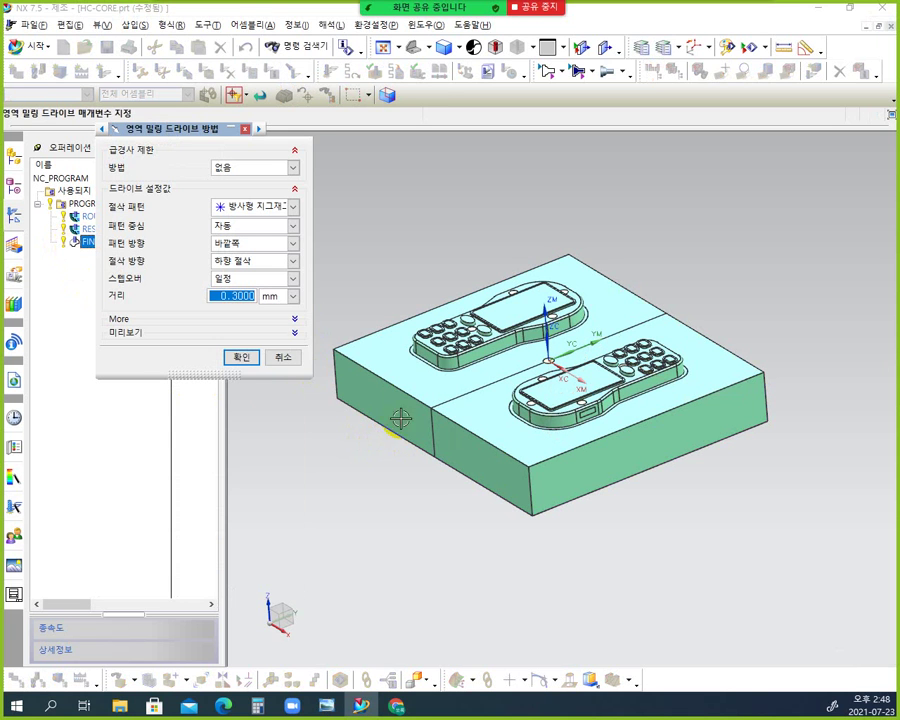
click(292, 207)
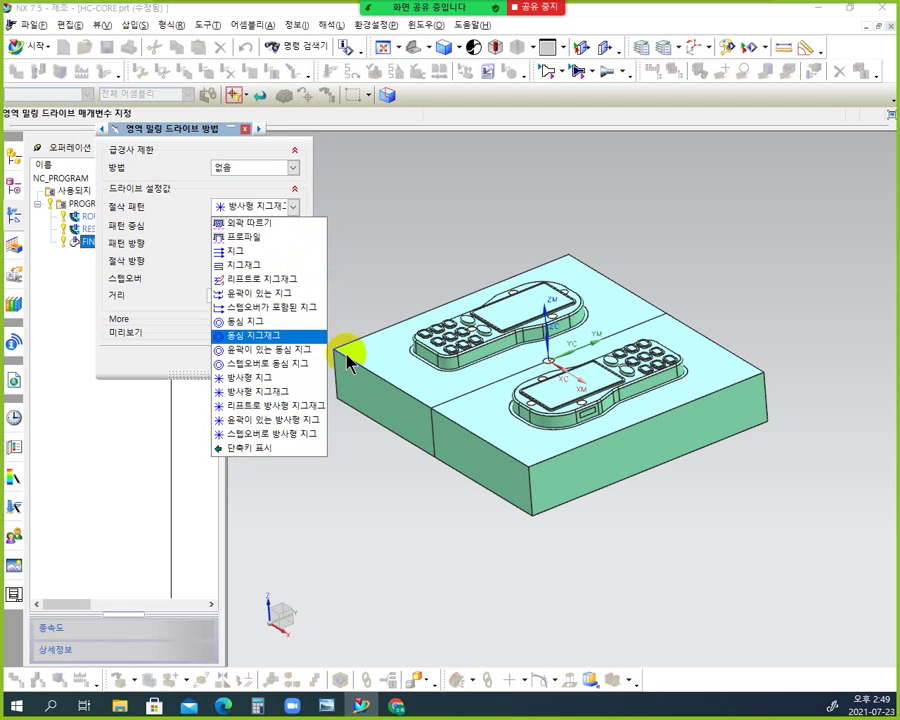
click(257, 265)
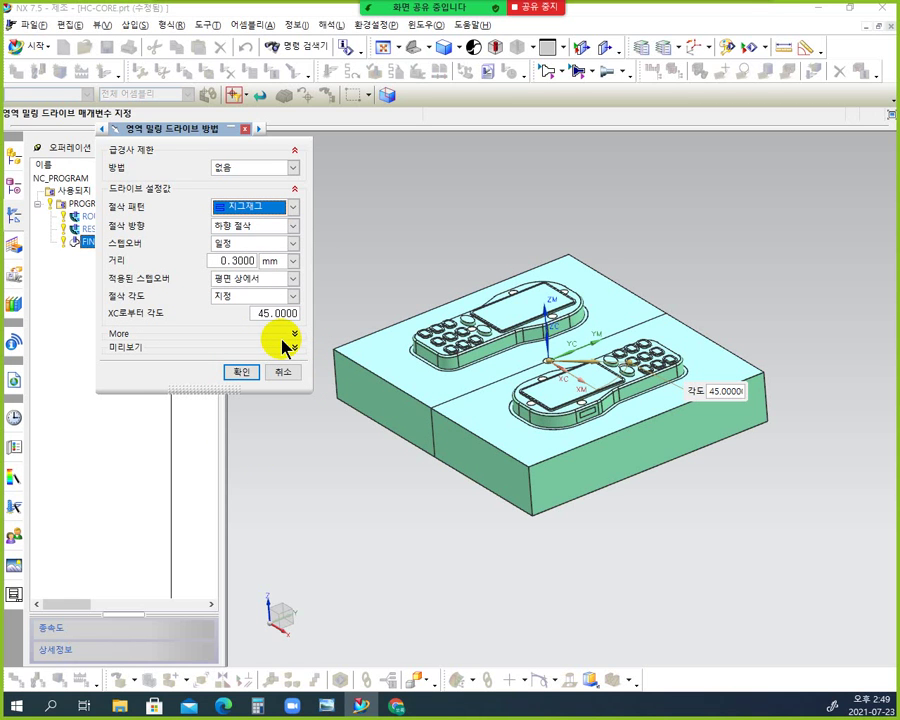
click(246, 373)
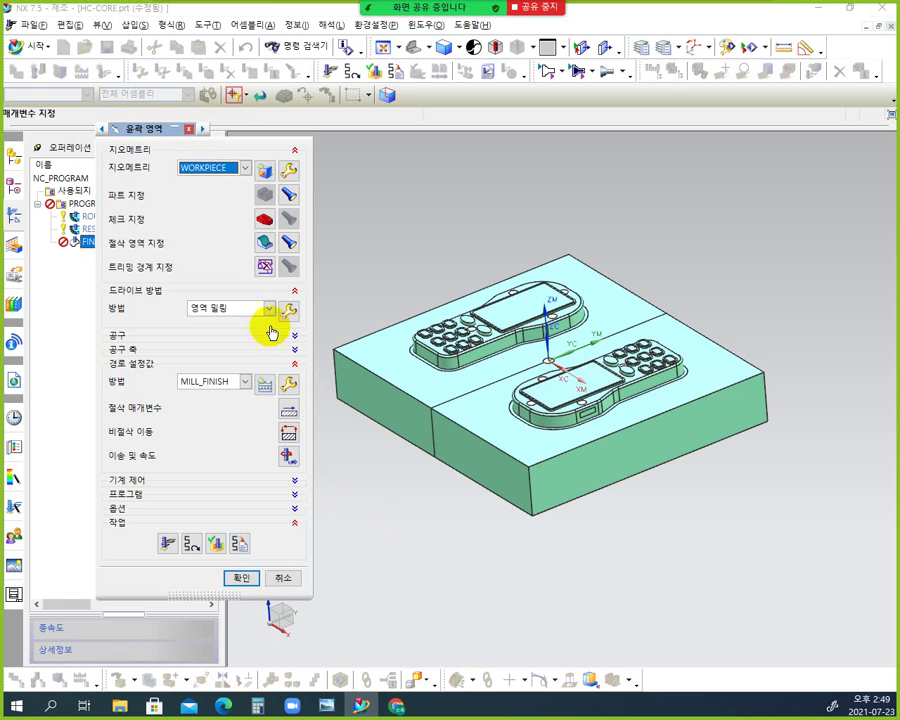
click(166, 545)
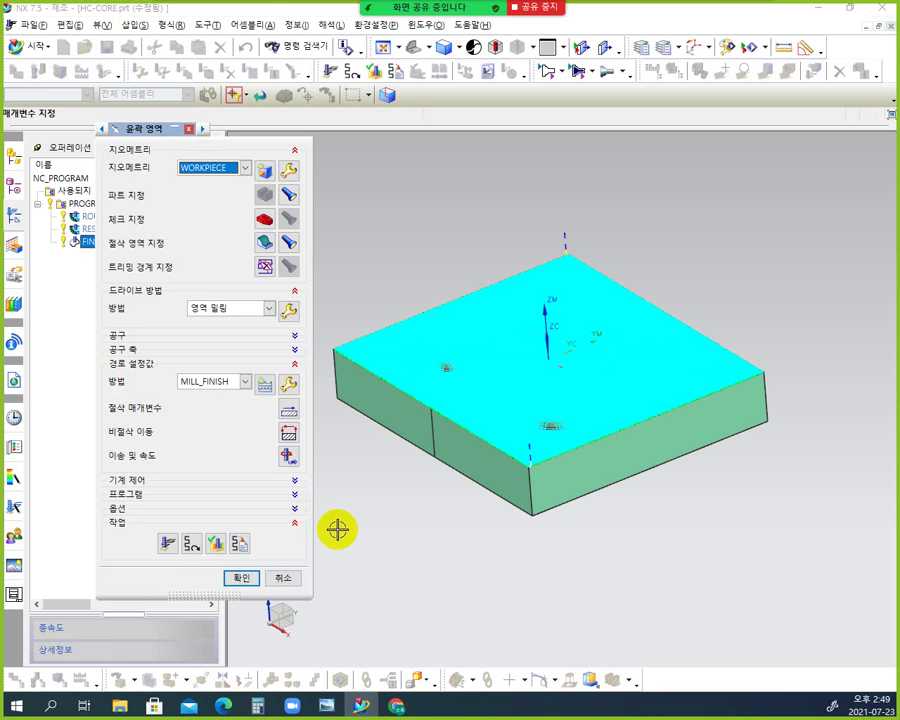
Step: Examine the generated zigzag tool path across the core block, around the phone shape's rounded end and at the block's corner
click(524, 453)
scroll(524, 453, down, 3)
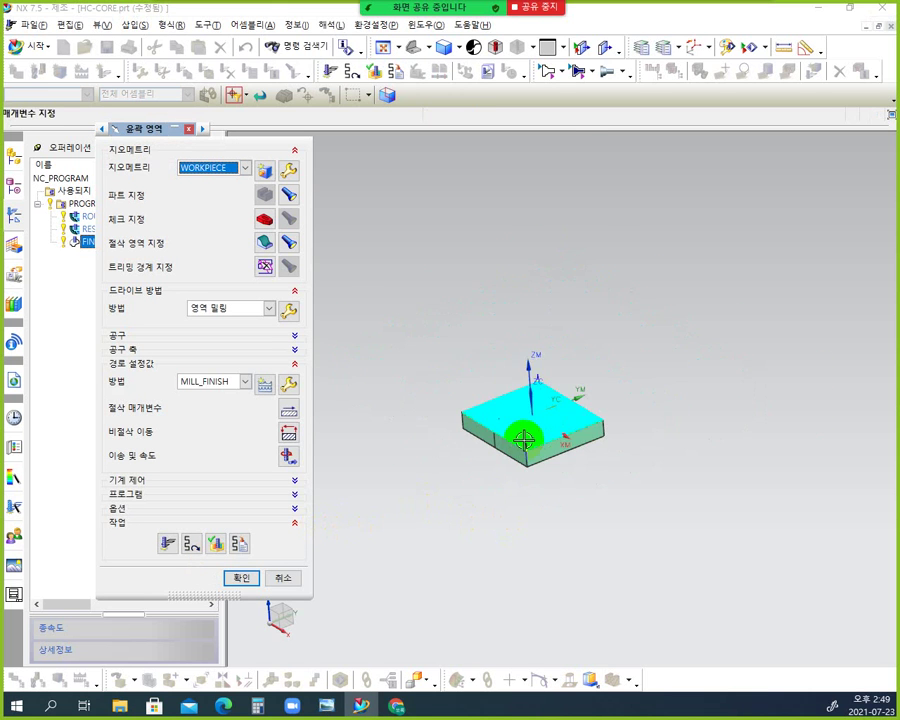
scroll(520, 436, up, 6)
middle_drag(510, 410, 554, 468)
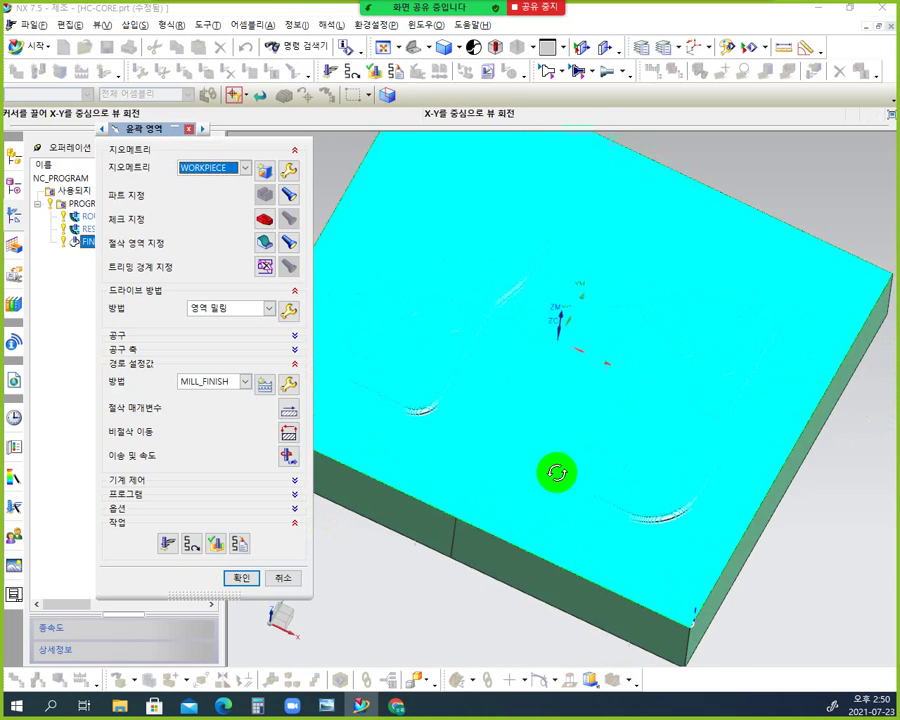
scroll(694, 648, down, 3)
scroll(696, 636, up, 8)
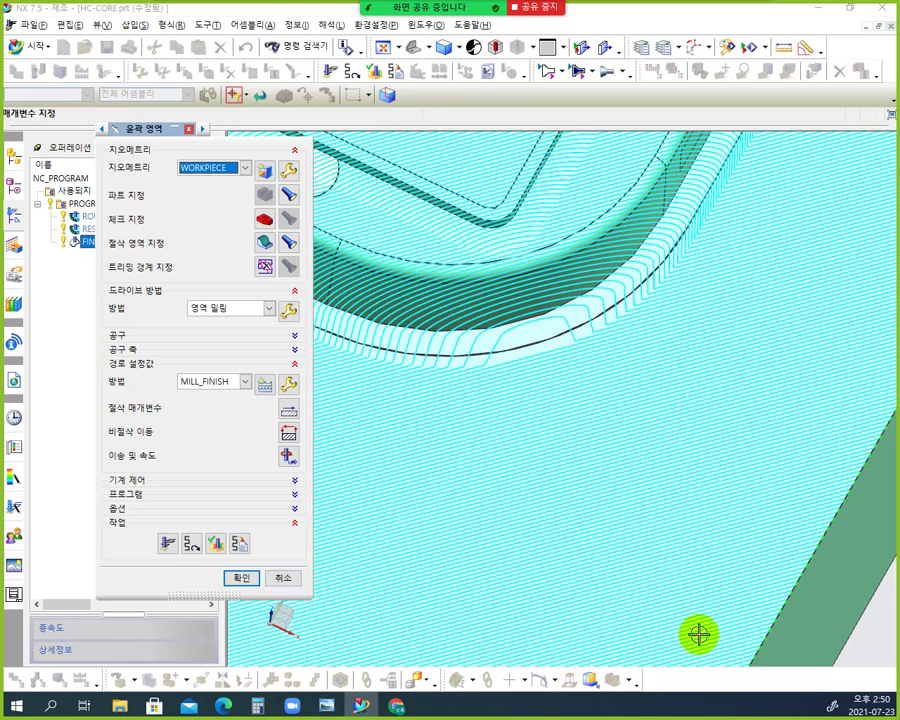
scroll(689, 526, down, 8)
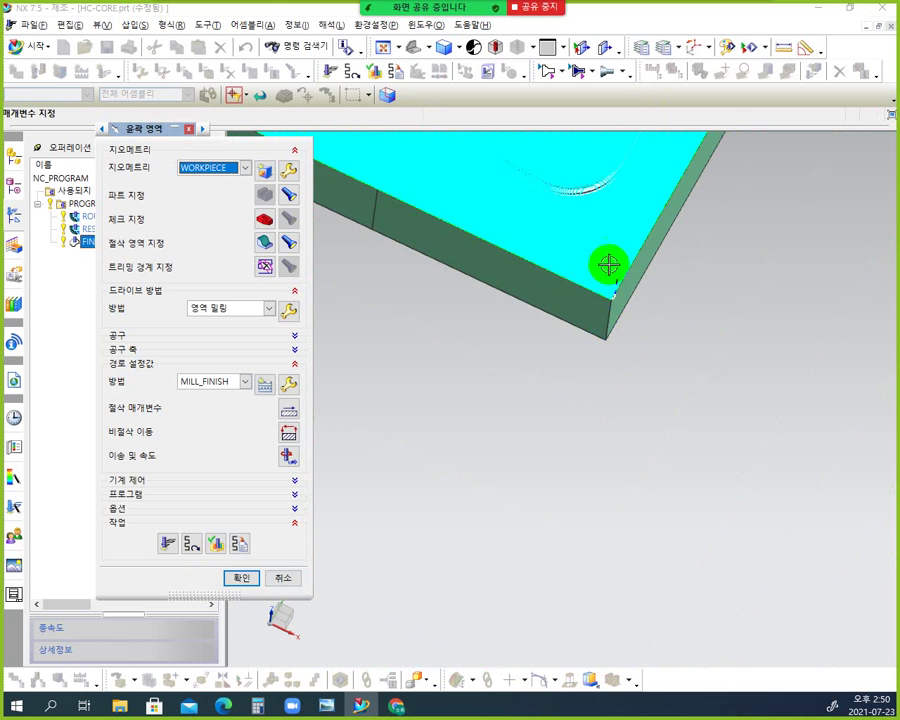
scroll(603, 258, down, 3)
scroll(600, 253, up, 7)
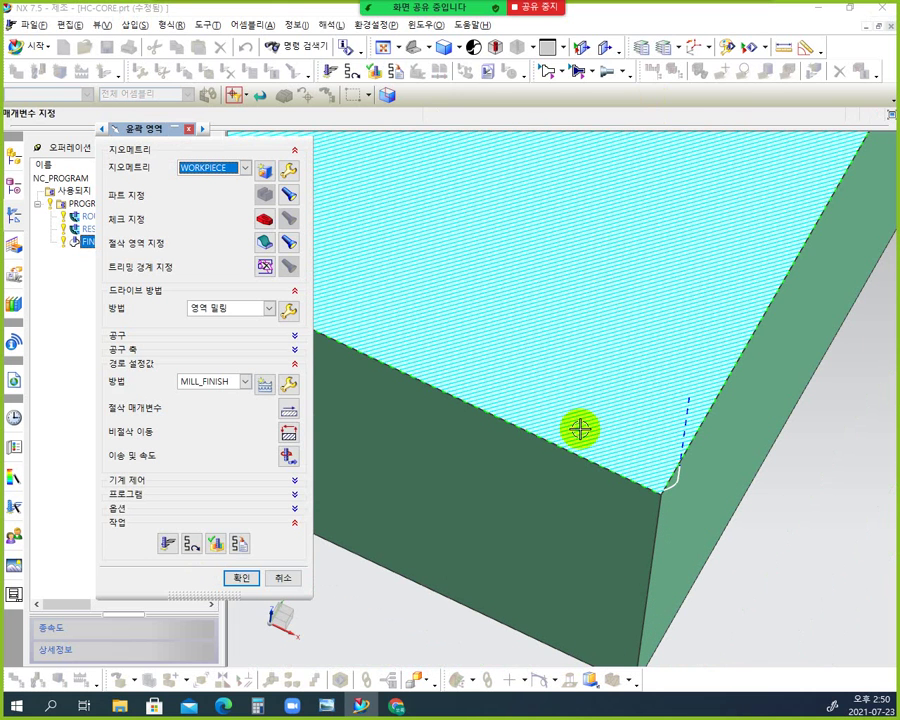
Step: Display the model in wireframe and examine how the zigzag passes connect and where the tool engages at the block's corner
right_click(789, 481)
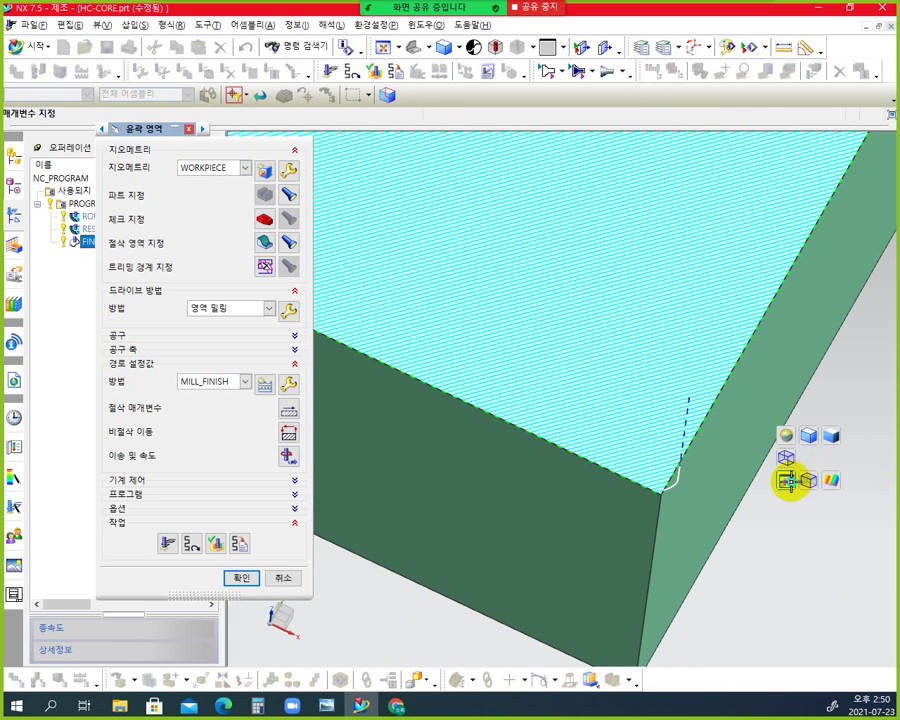
click(785, 460)
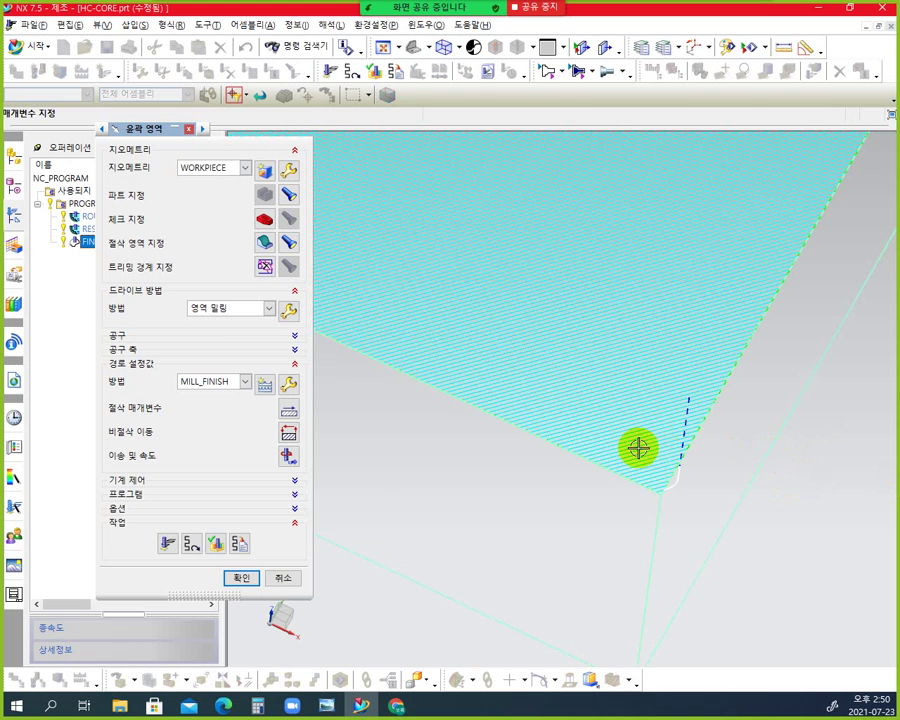
scroll(666, 487, up, 2)
scroll(666, 487, up, 4)
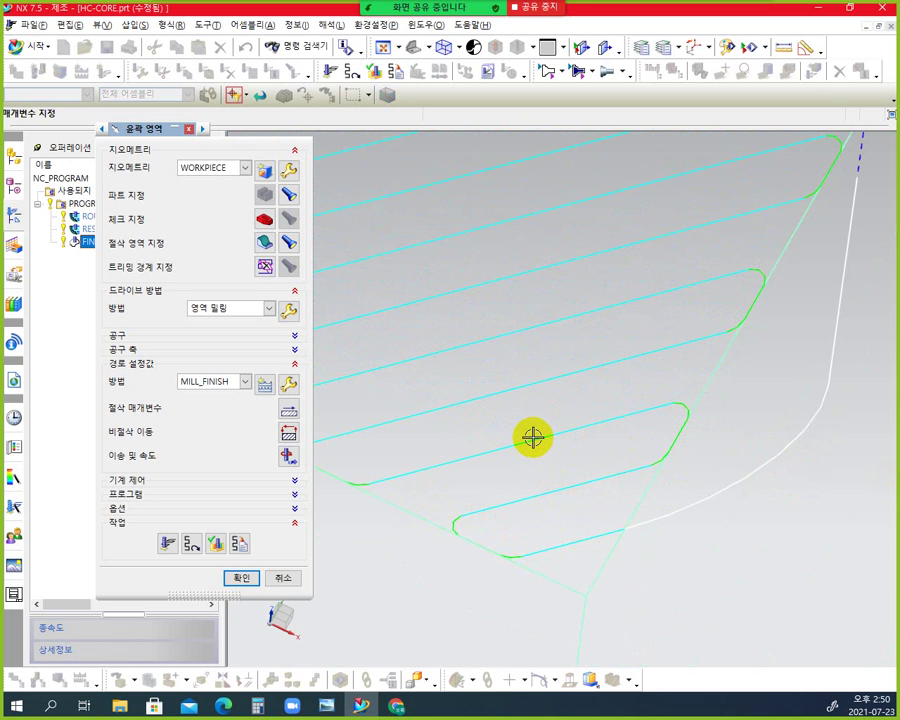
scroll(532, 437, down, 5)
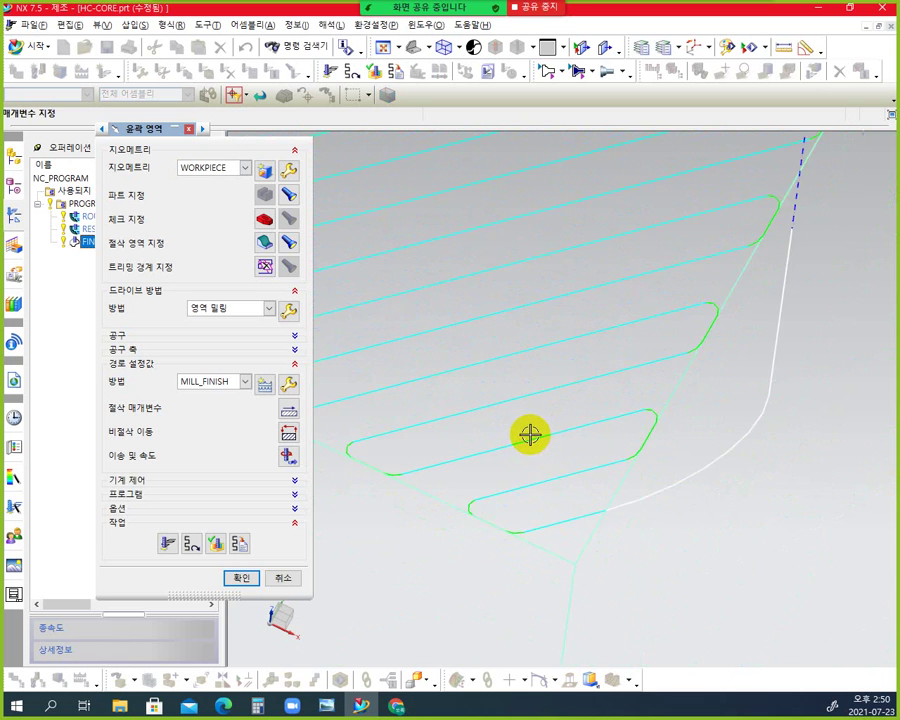
scroll(497, 403, down, 6)
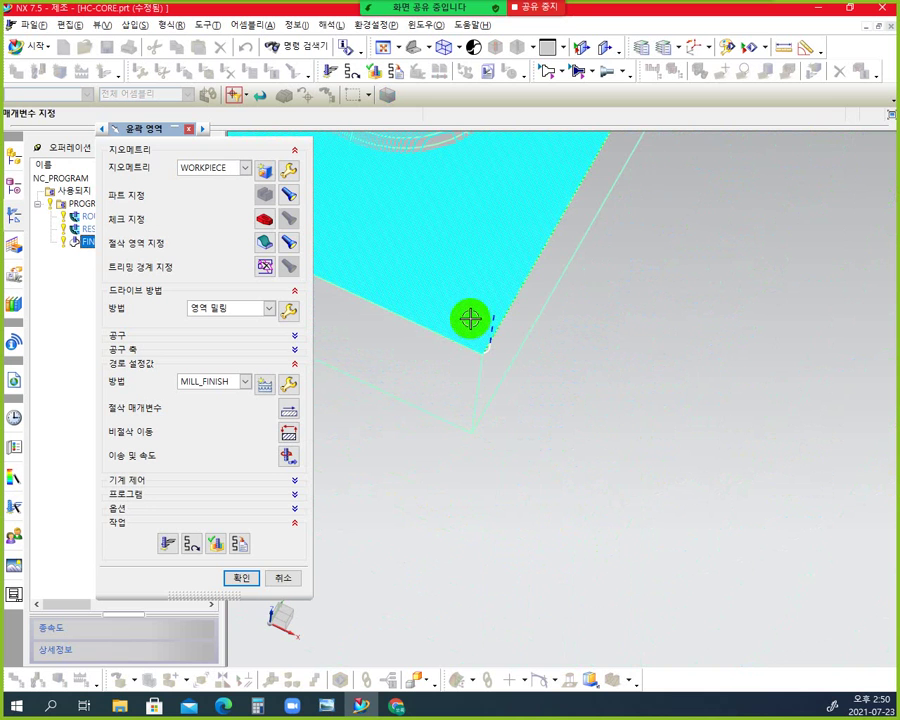
Step: Examine the zigzag pass spacing on the steep side walls and rounded ends of both phone cores from several angles
mouse_move(536, 298)
middle_down()
mouse_move(452, 197)
mouse_move(492, 317)
mouse_move(440, 245)
mouse_move(438, 227)
mouse_move(579, 565)
mouse_move(550, 503)
mouse_move(512, 456)
middle_up()
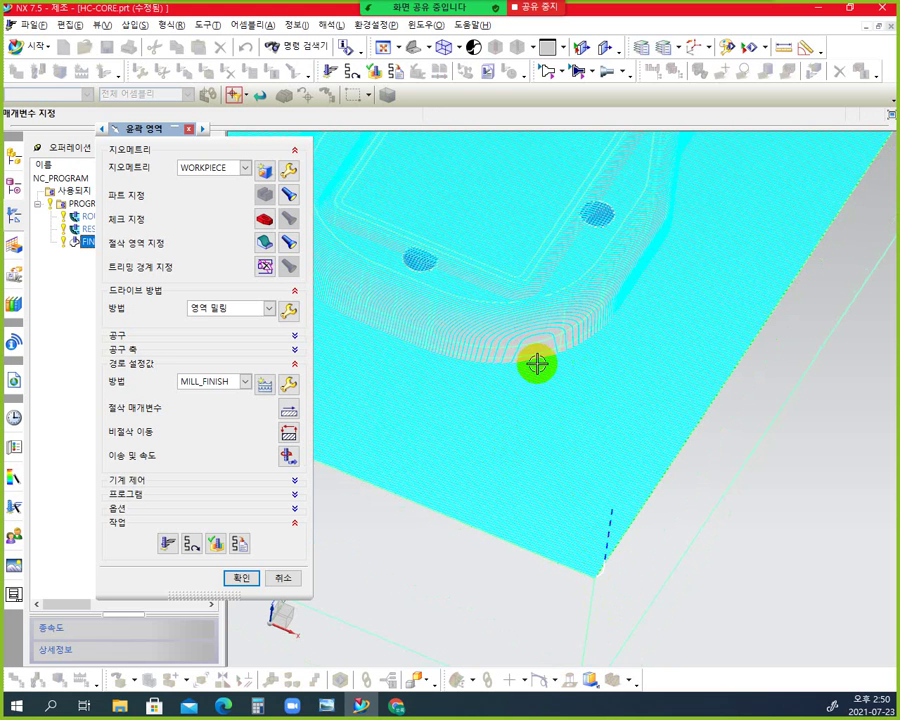
scroll(528, 352, down, 2)
scroll(528, 350, up, 5)
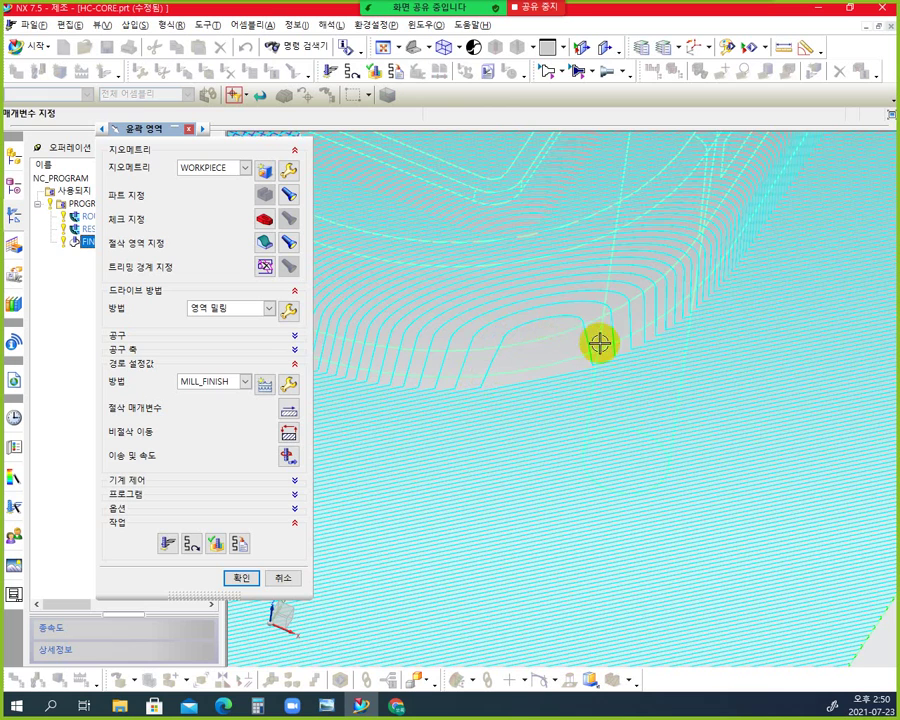
scroll(600, 344, down, 5)
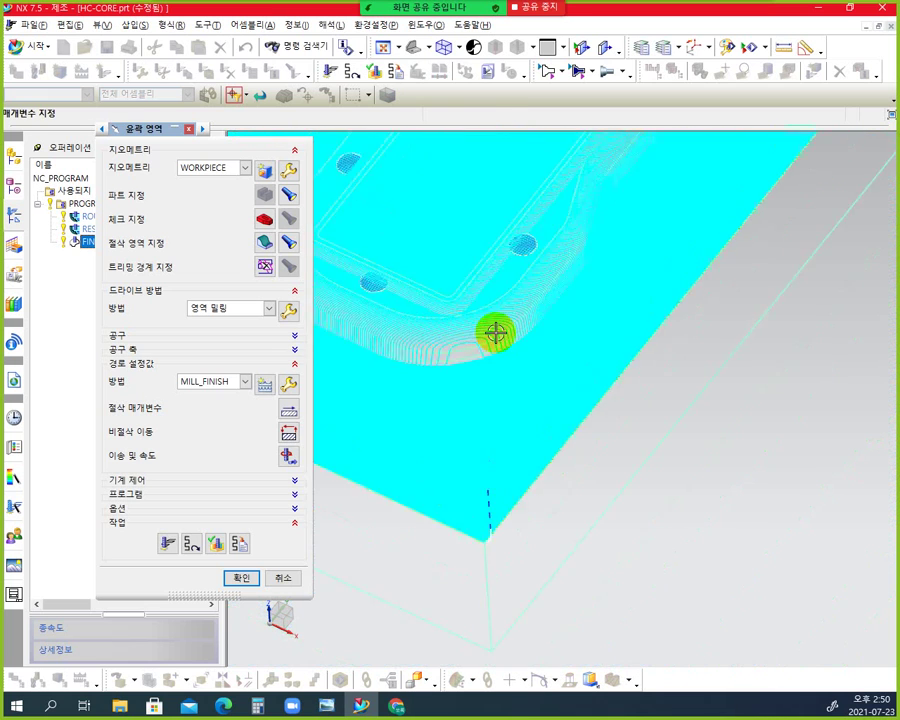
middle_drag(492, 331, 468, 345)
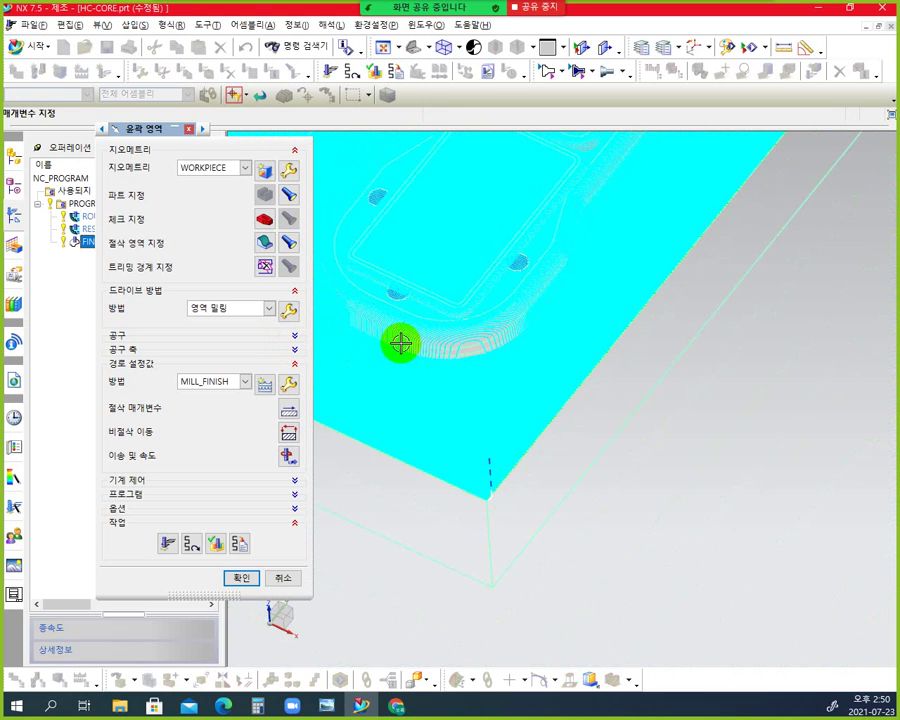
middle_drag(454, 418, 474, 368)
scroll(467, 364, up, 8)
scroll(481, 373, down, 3)
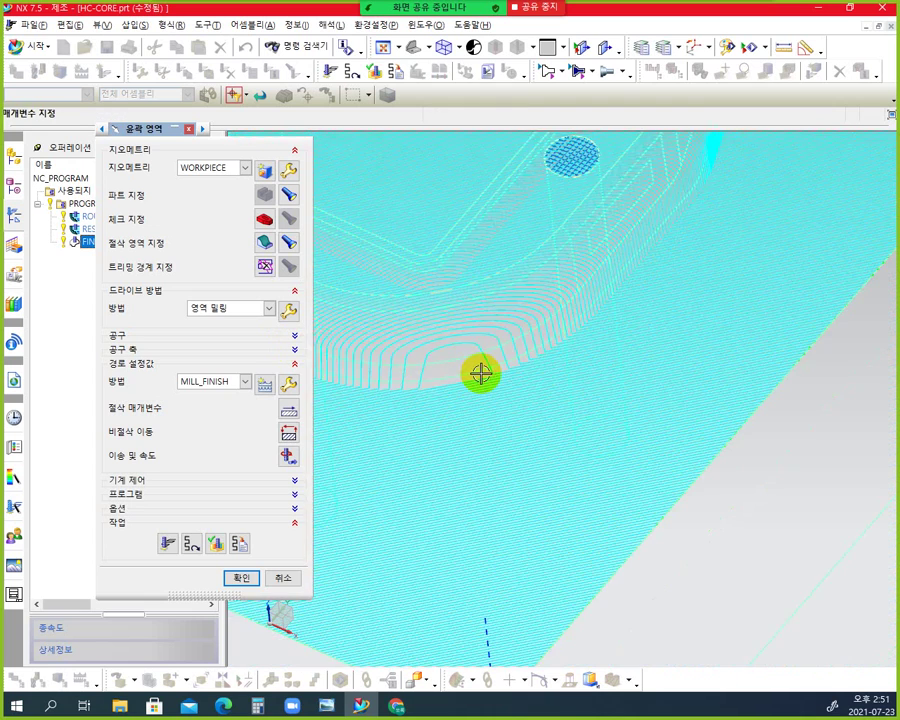
scroll(481, 373, down, 3)
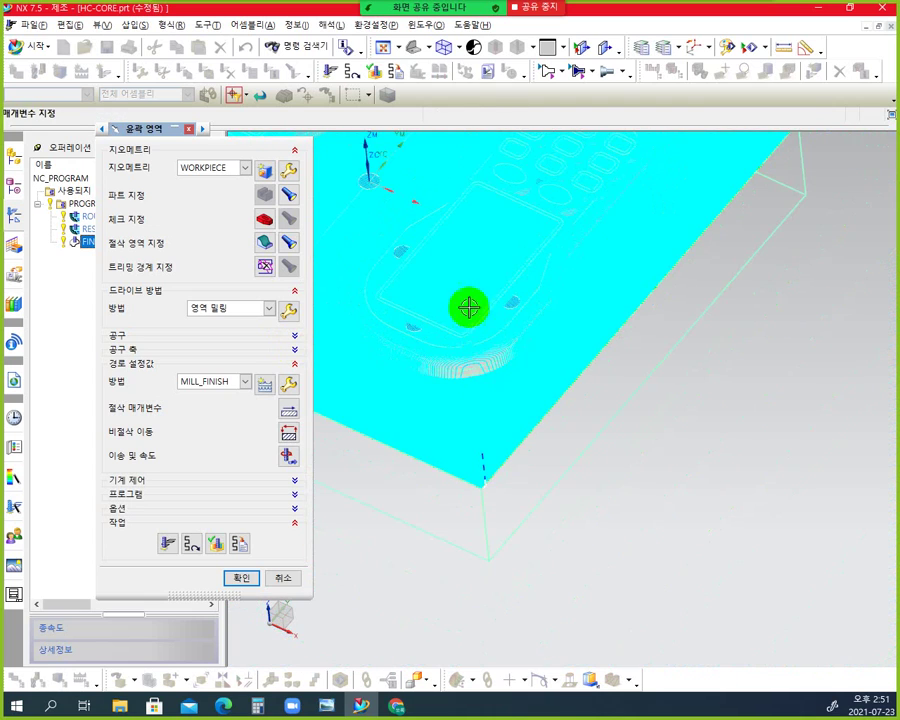
middle_drag(455, 342, 526, 420)
middle_drag(442, 481, 386, 455)
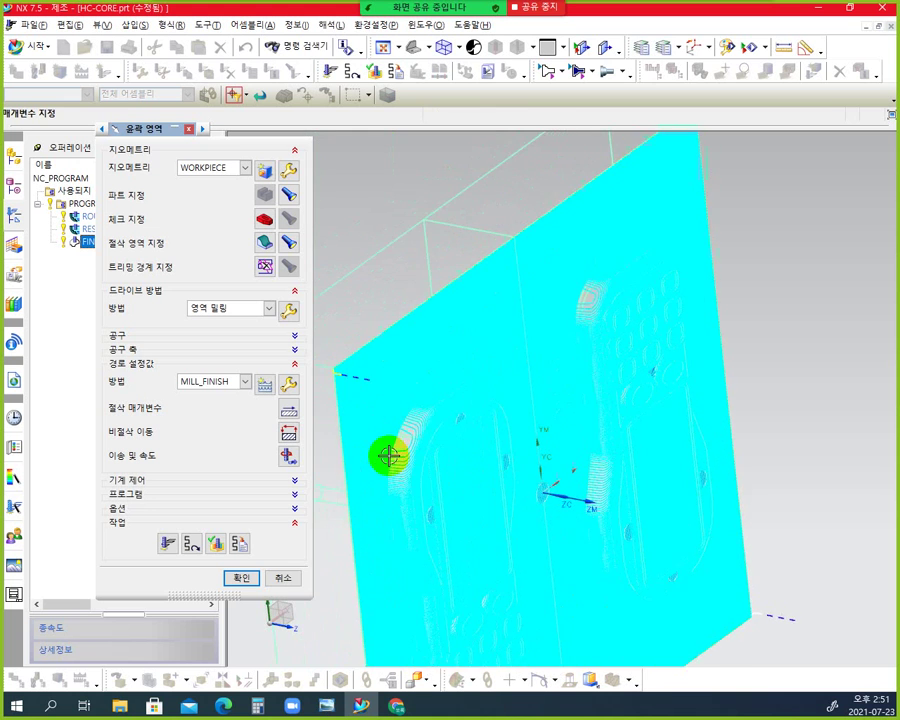
scroll(388, 460, up, 5)
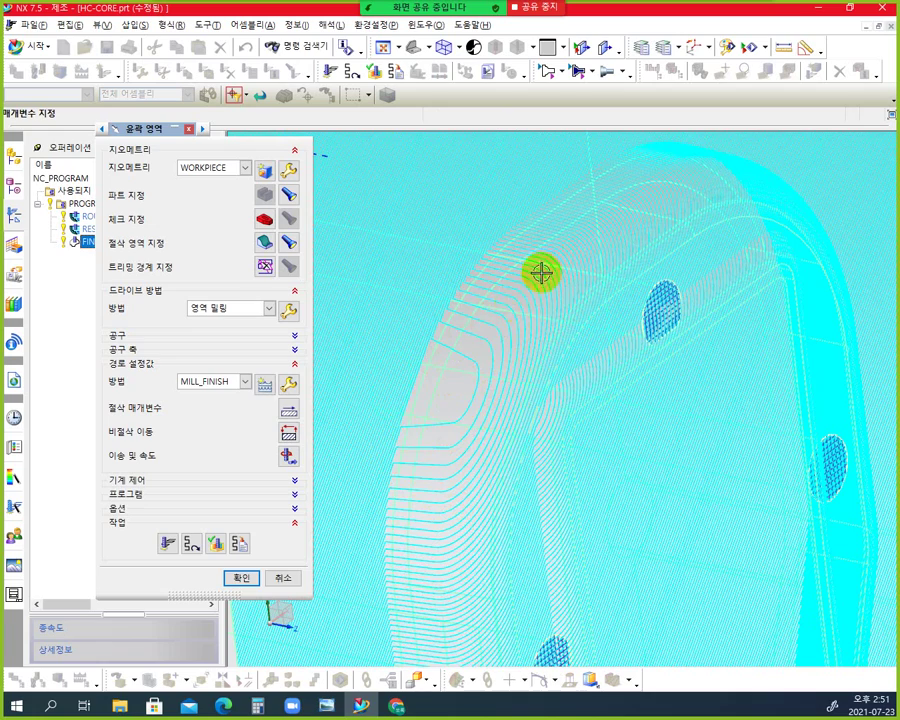
scroll(494, 452, up, 2)
scroll(494, 452, down, 4)
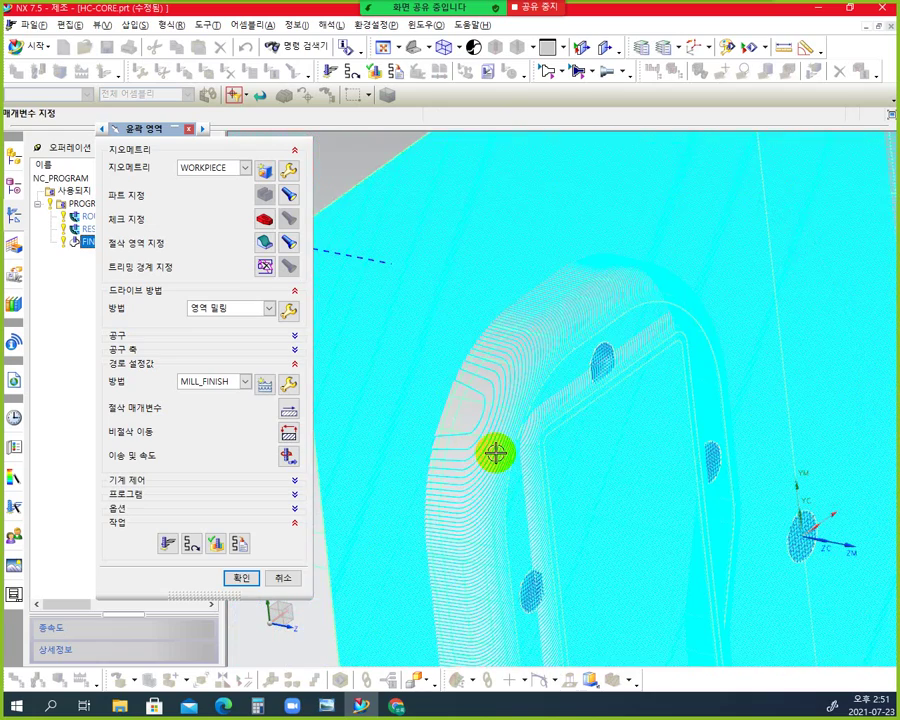
middle_drag(539, 479, 524, 420)
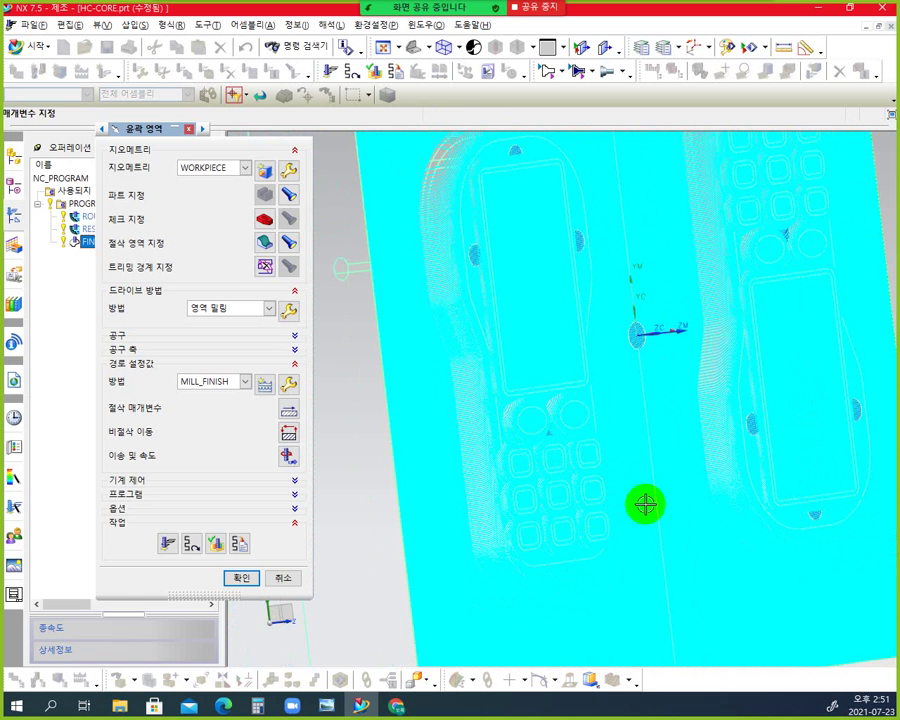
middle_drag(716, 519, 696, 503)
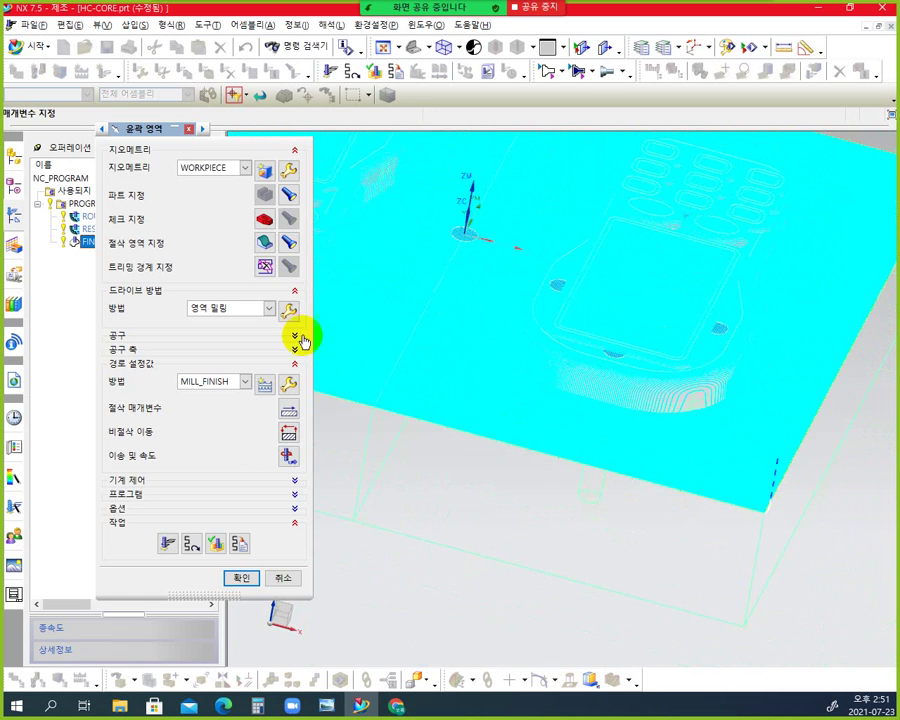
Step: Cancel the edit of the FINISHING operation and return the model to the shaded-with-edges display
click(281, 579)
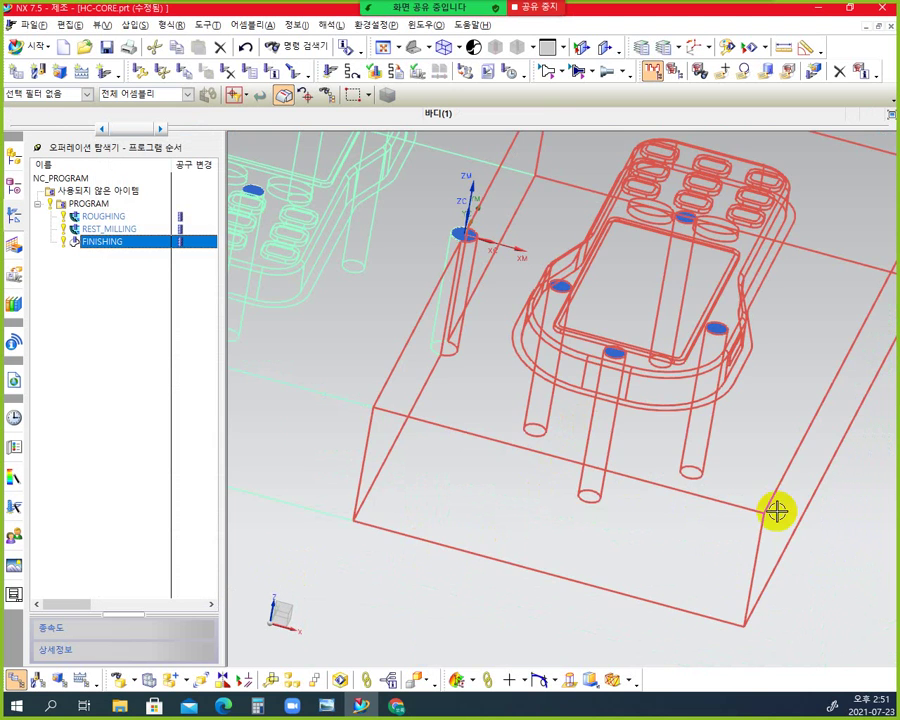
right_drag(351, 597, 345, 573)
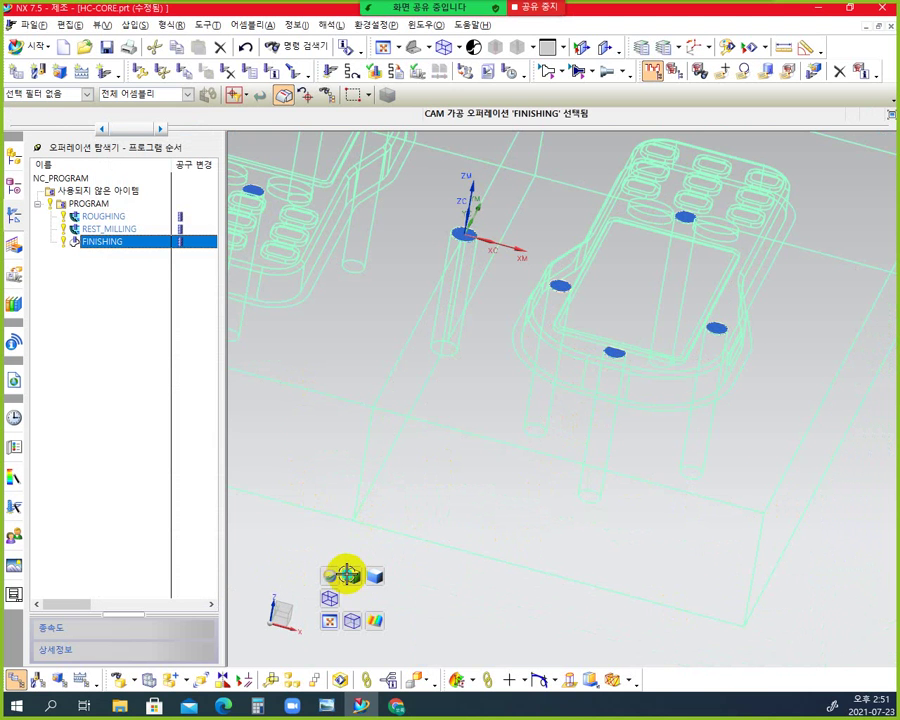
click(355, 575)
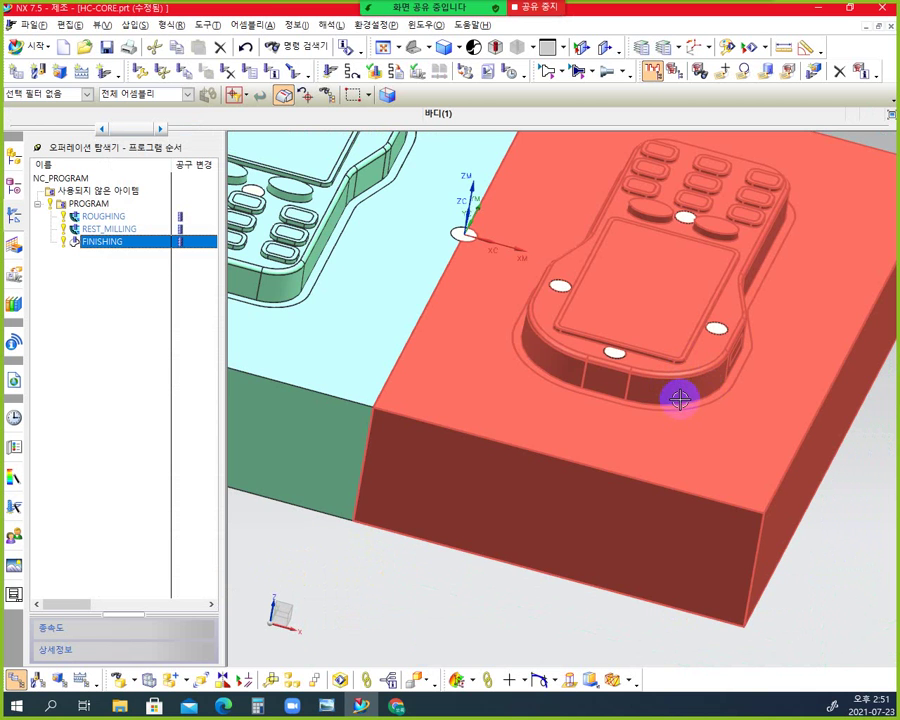
Step: Inspect the phone cores' side walls and reopen the FINISHING operation for editing
middle_drag(698, 407, 601, 291)
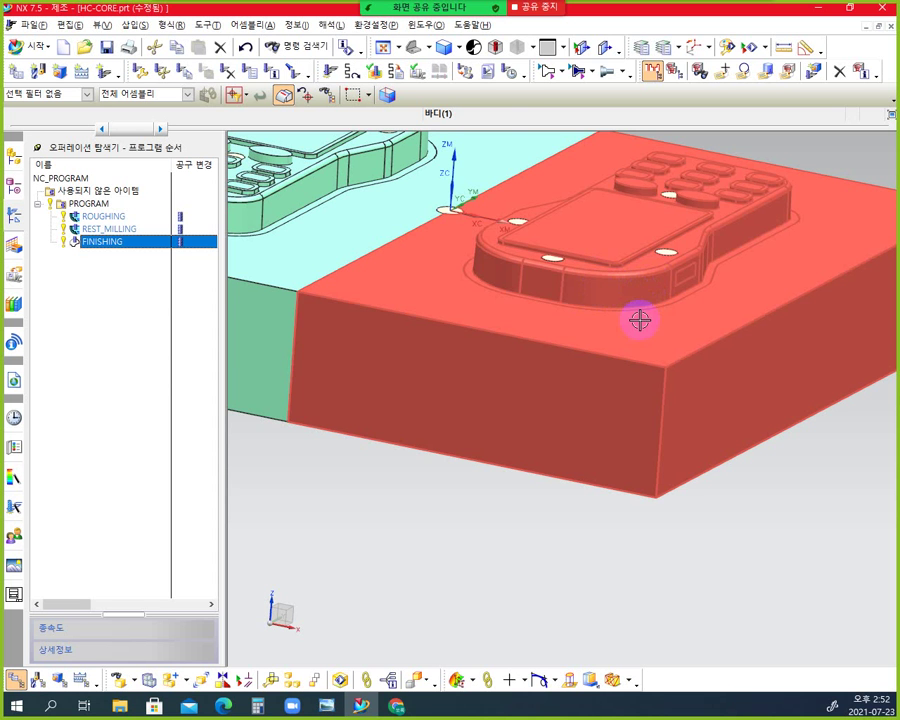
mouse_move(642, 298)
middle_down()
mouse_move(635, 283)
mouse_move(631, 295)
middle_up()
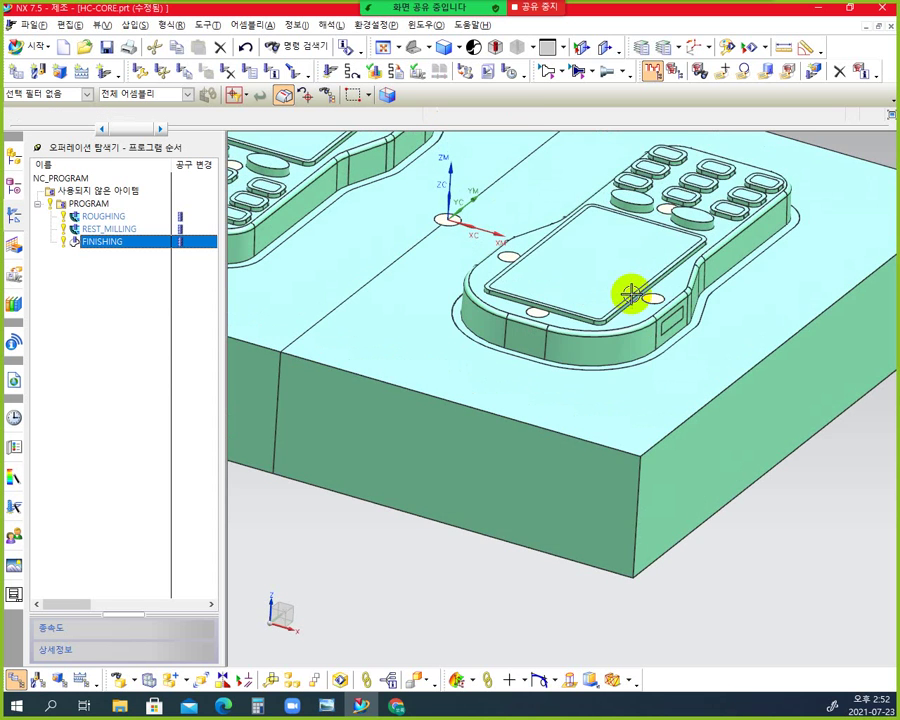
scroll(518, 356, down, 4)
scroll(516, 351, up, 1)
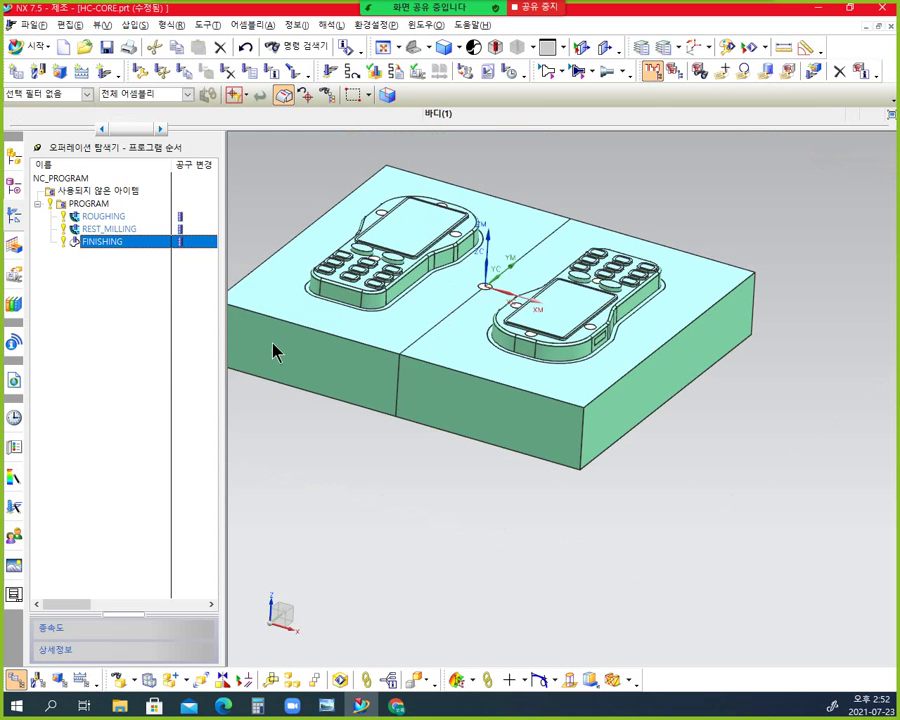
double_click(115, 242)
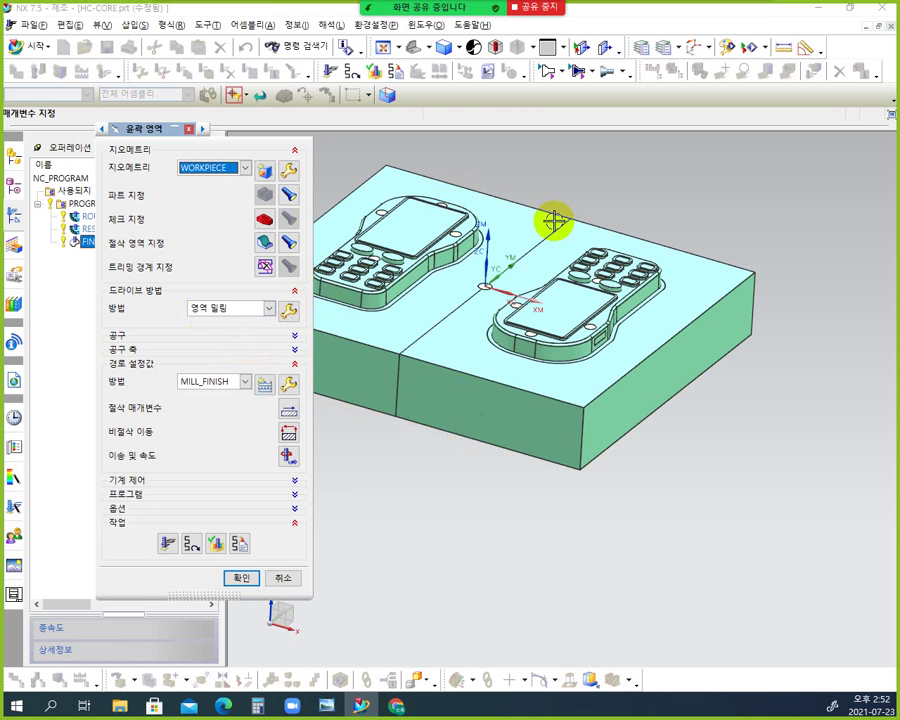
middle_drag(572, 223, 510, 170)
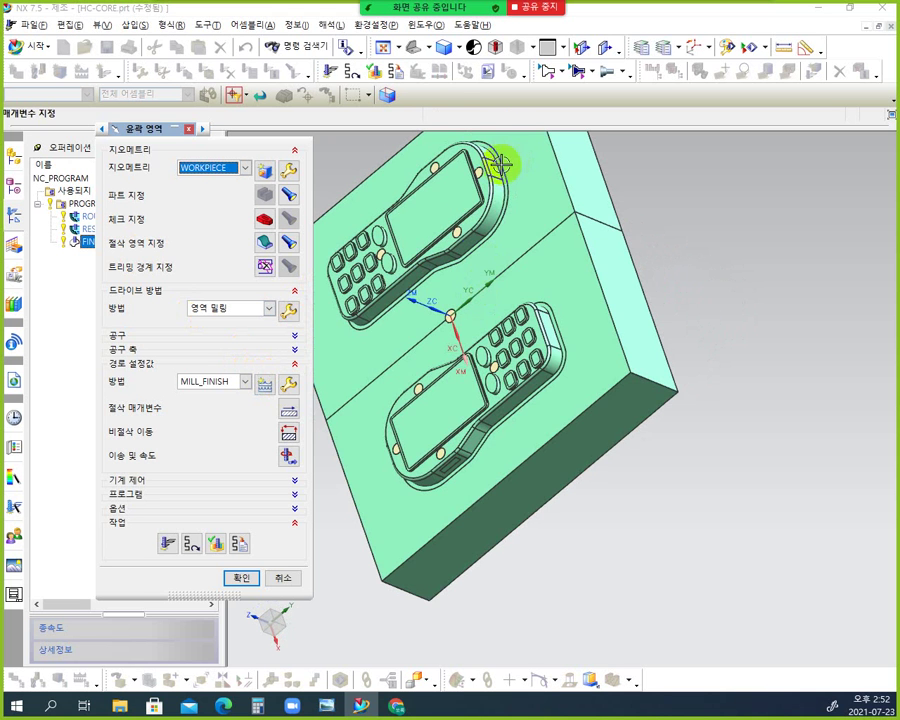
middle_drag(428, 311, 488, 223)
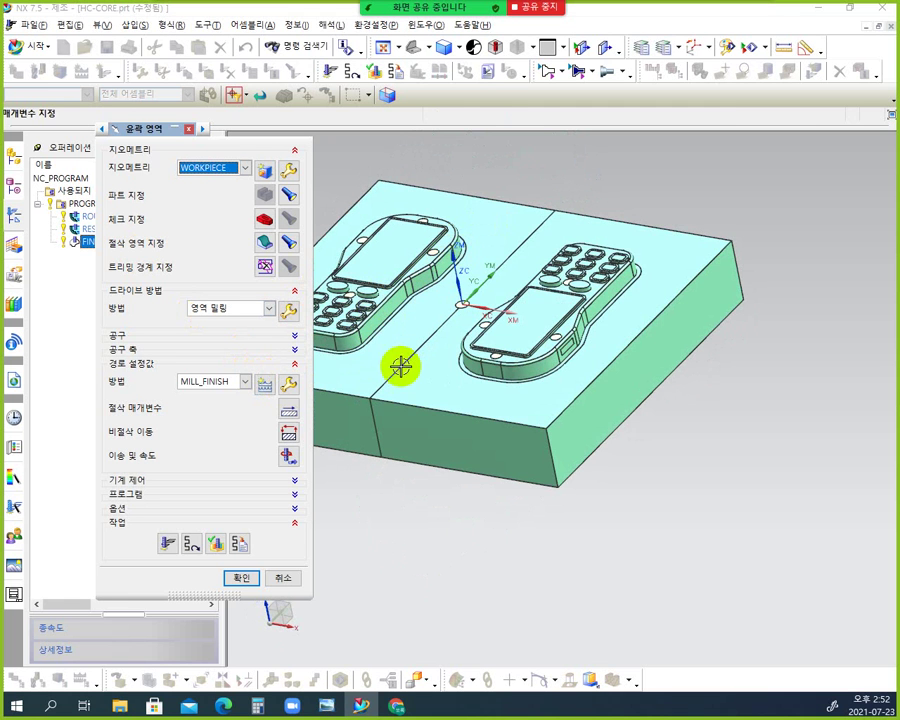
Step: Review the area milling drive settings of the FINISHING operation, including cut pattern and stepover, and cancel the edit
middle_drag(607, 311, 432, 316)
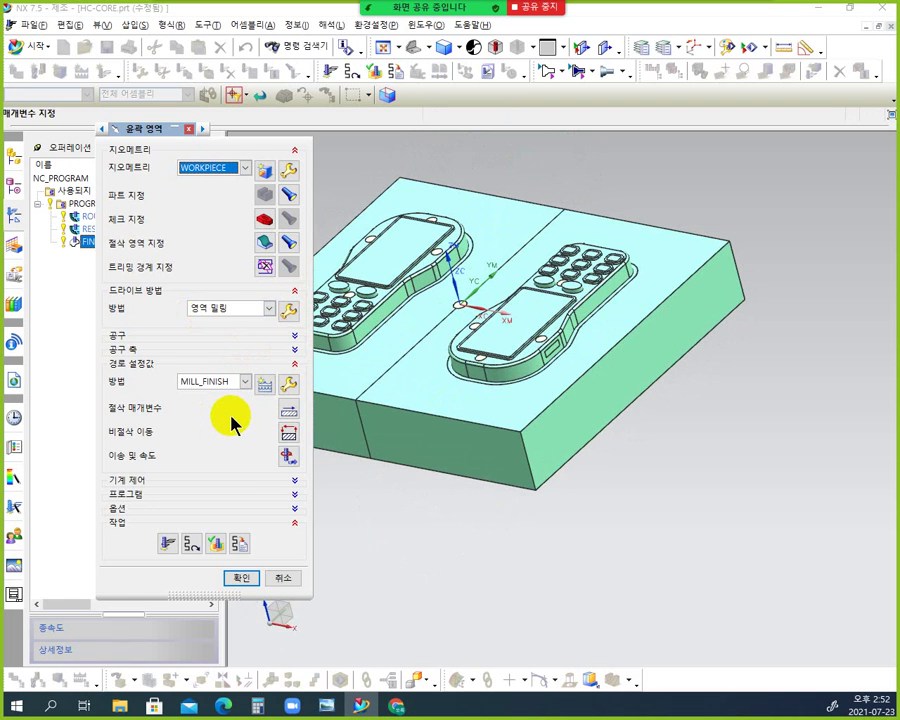
click(288, 309)
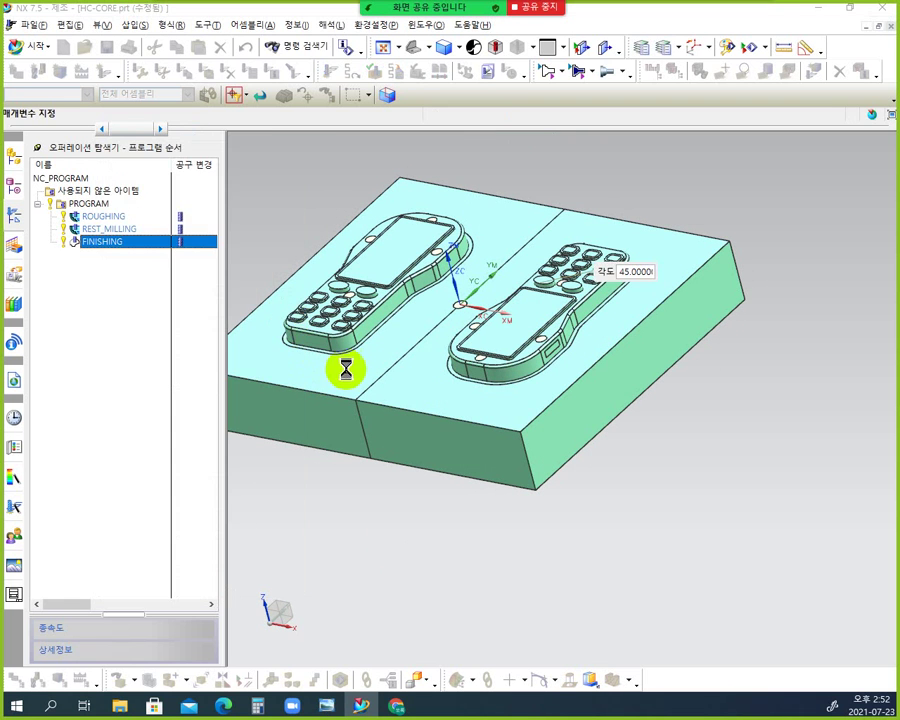
double_click(250, 296)
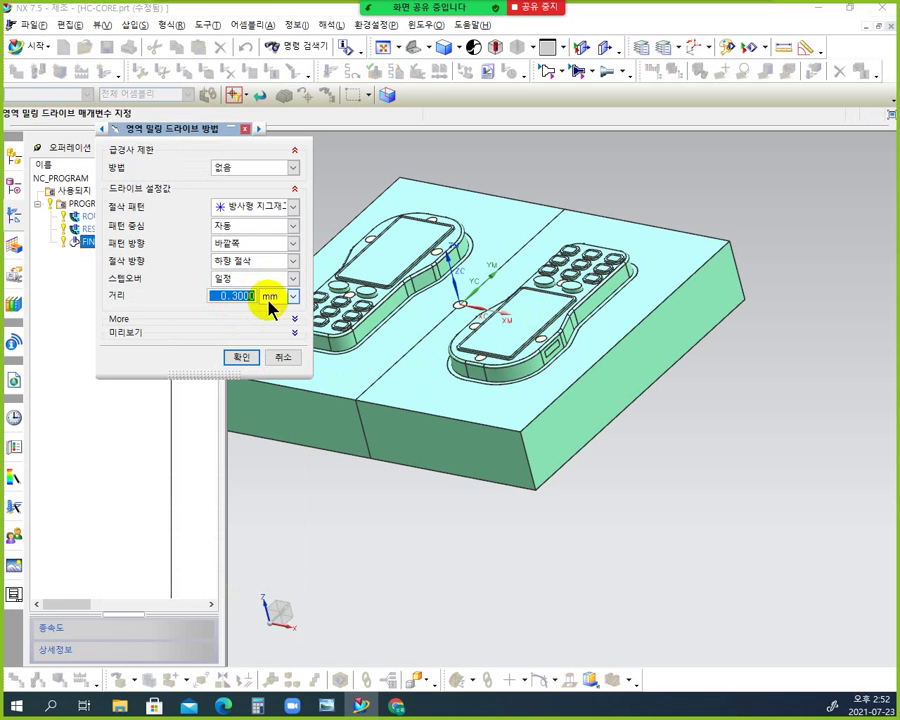
click(284, 358)
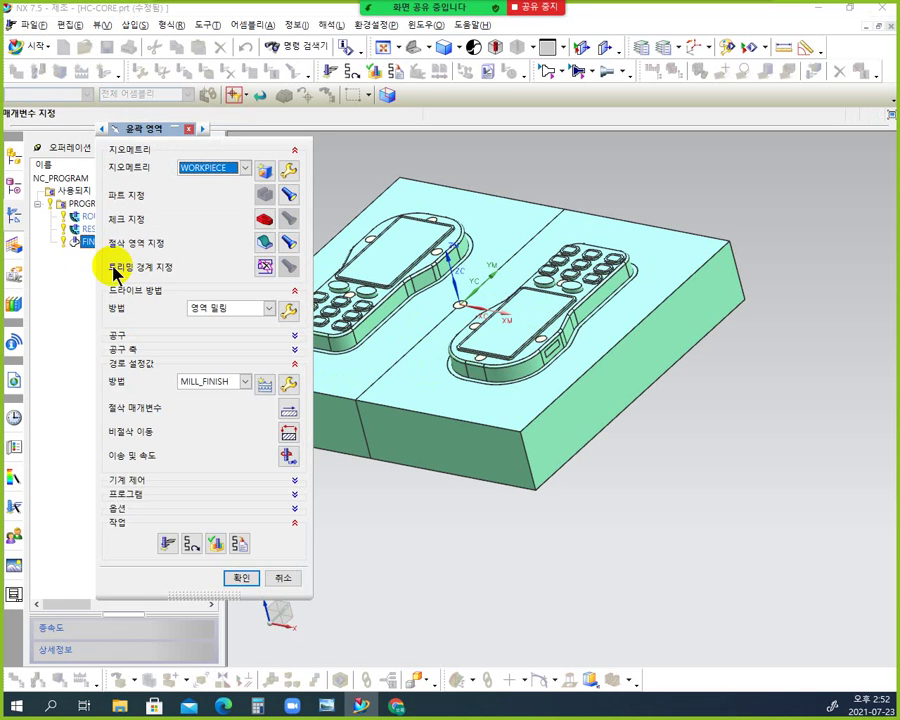
click(288, 309)
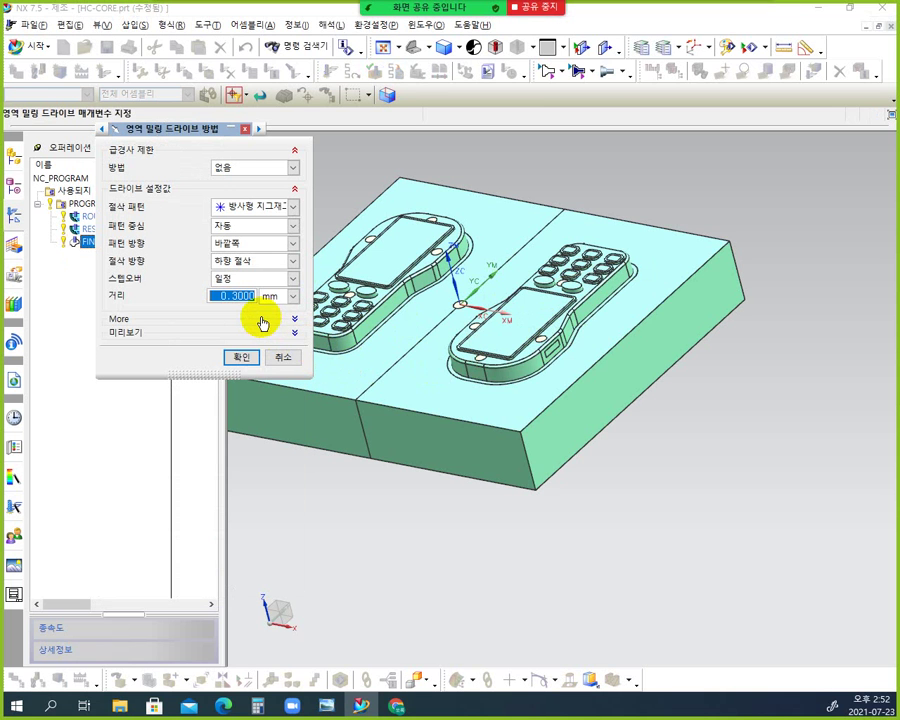
click(291, 360)
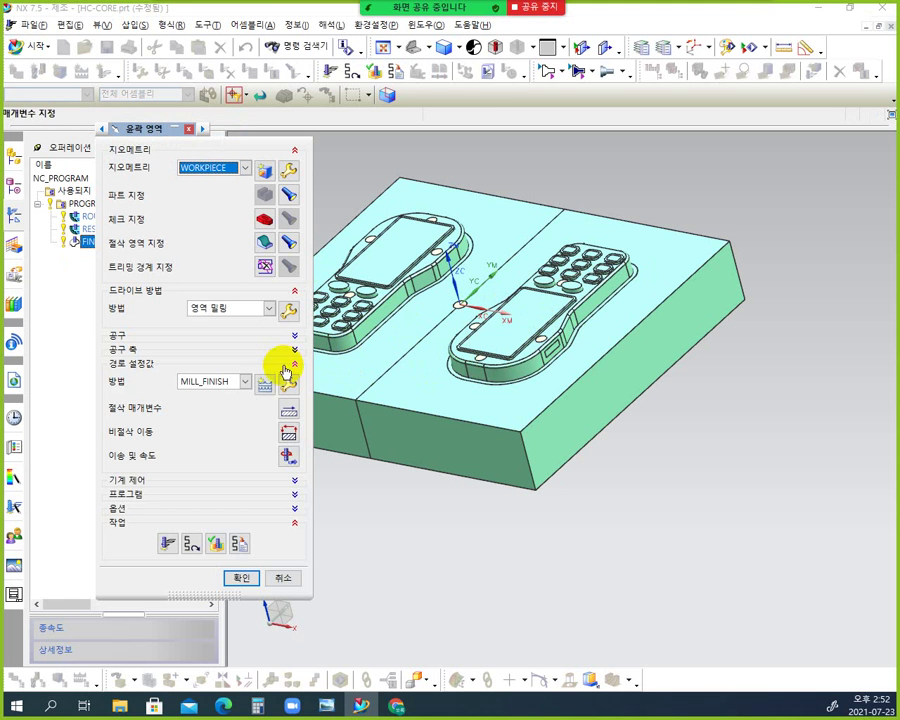
click(290, 310)
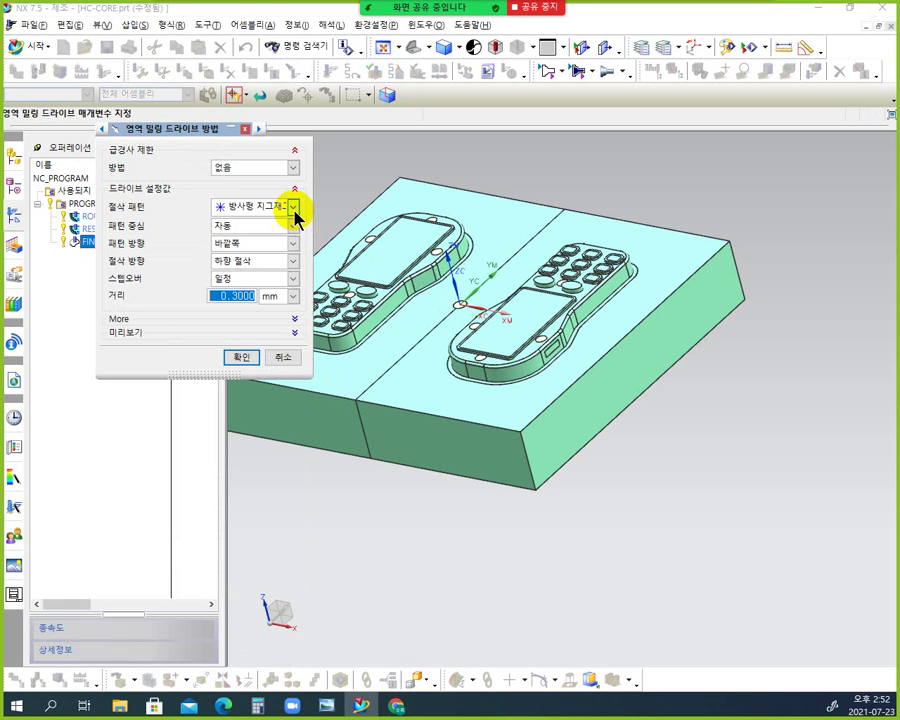
click(283, 357)
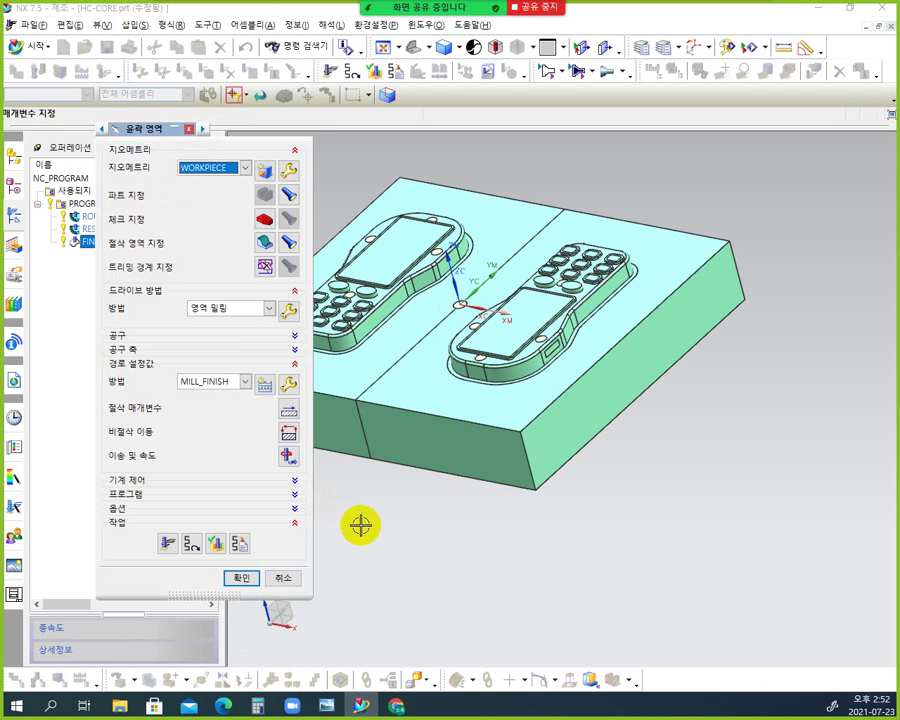
click(285, 576)
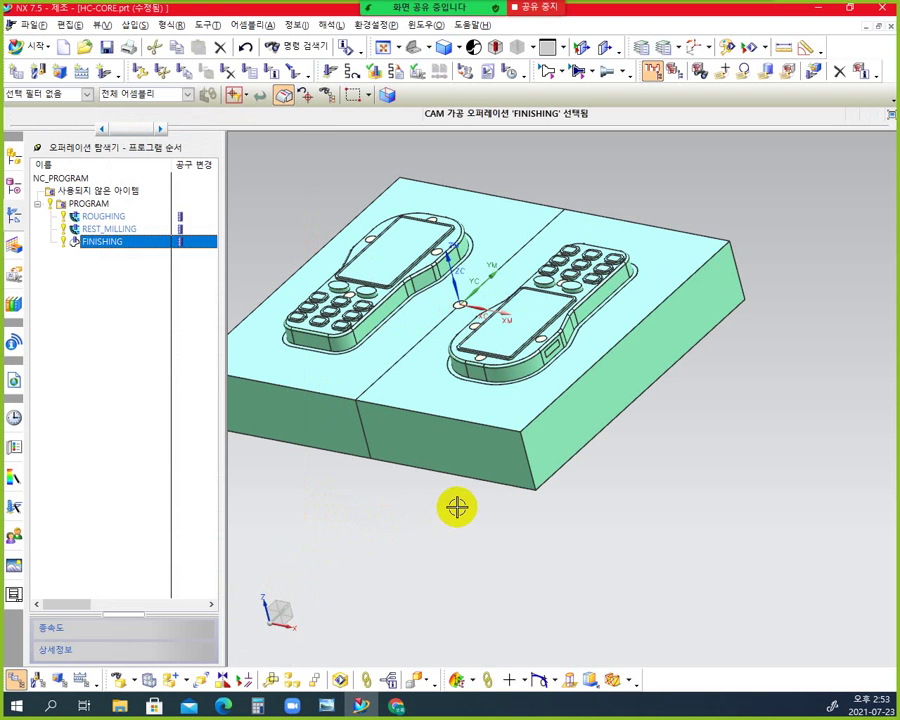
Step: Reopen the FINISHING operation, set its area milling cut pattern to zigzag (지그재그), and generate the tool path
middle_drag(462, 484, 394, 366)
double_click(112, 250)
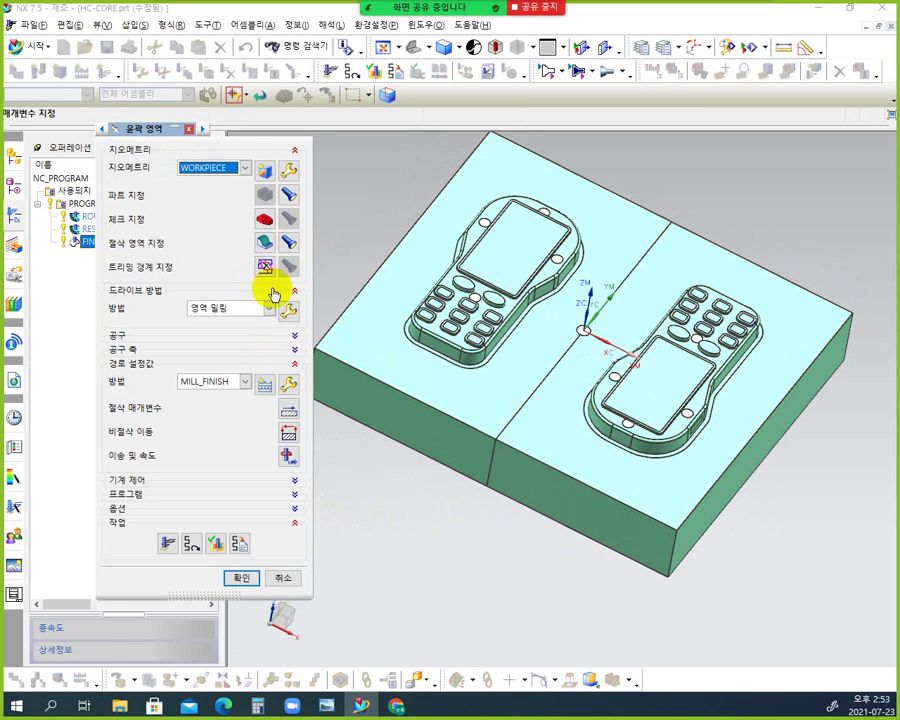
click(290, 311)
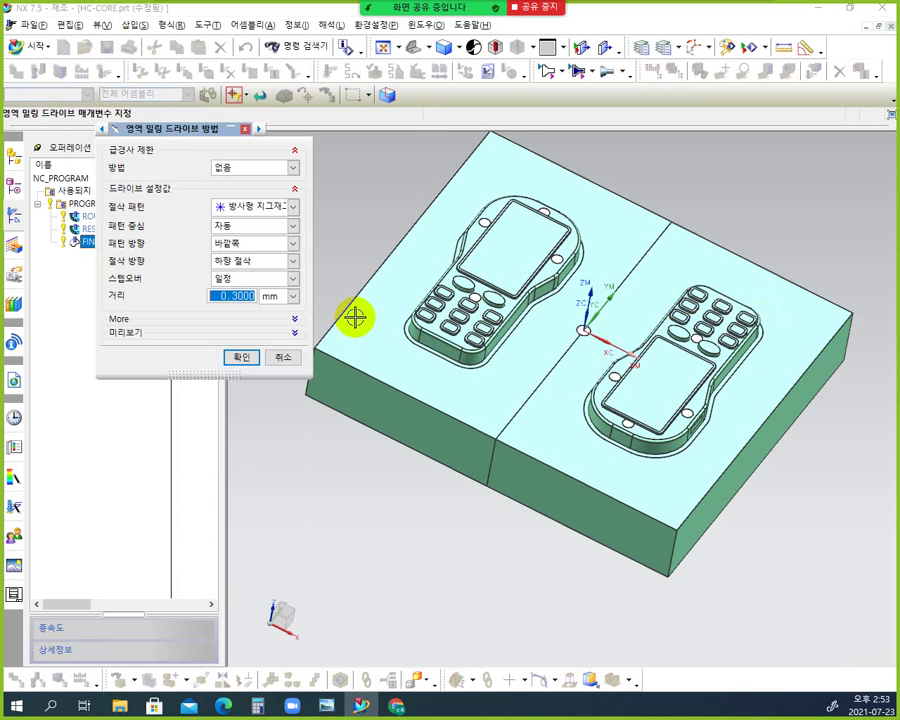
click(293, 207)
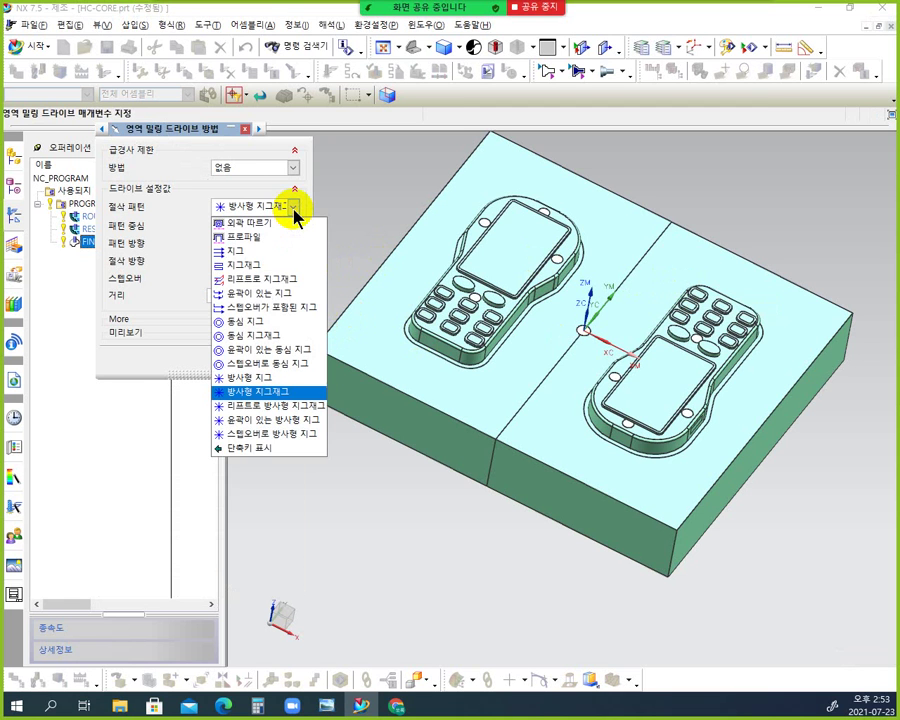
click(270, 265)
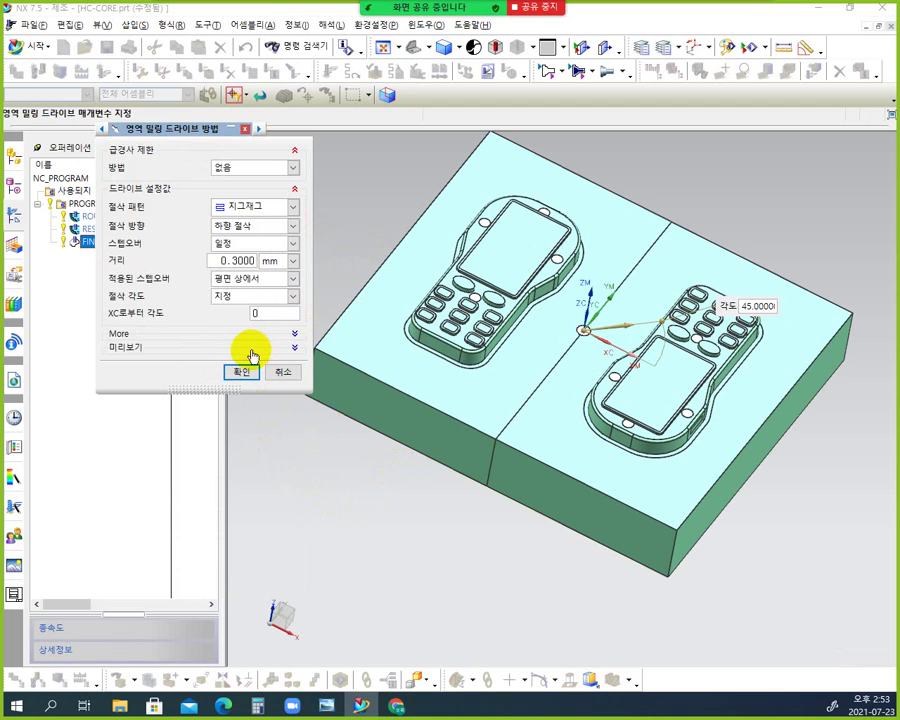
click(256, 371)
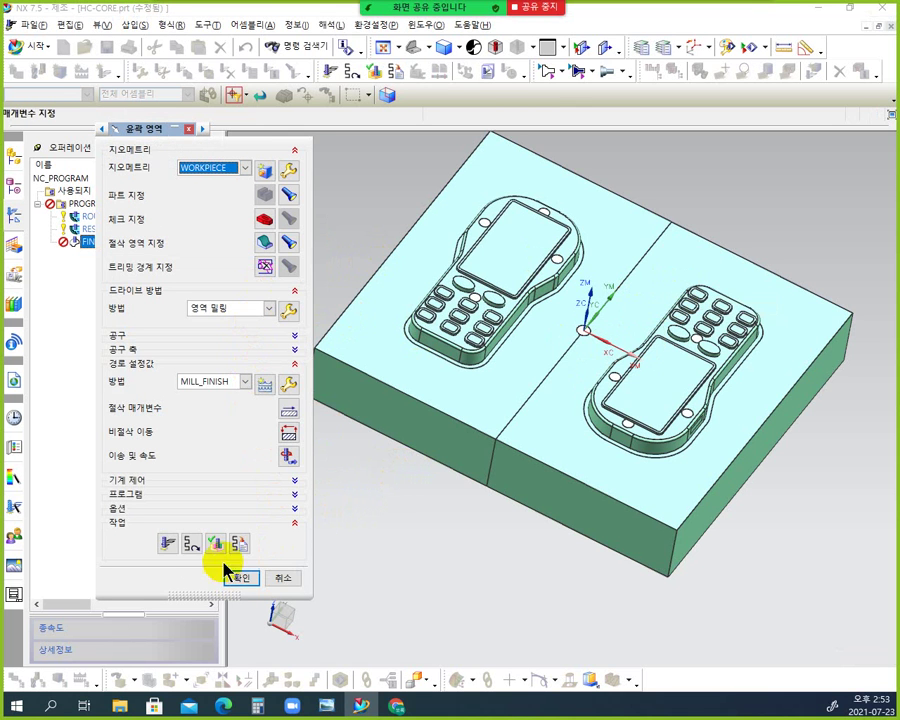
click(168, 546)
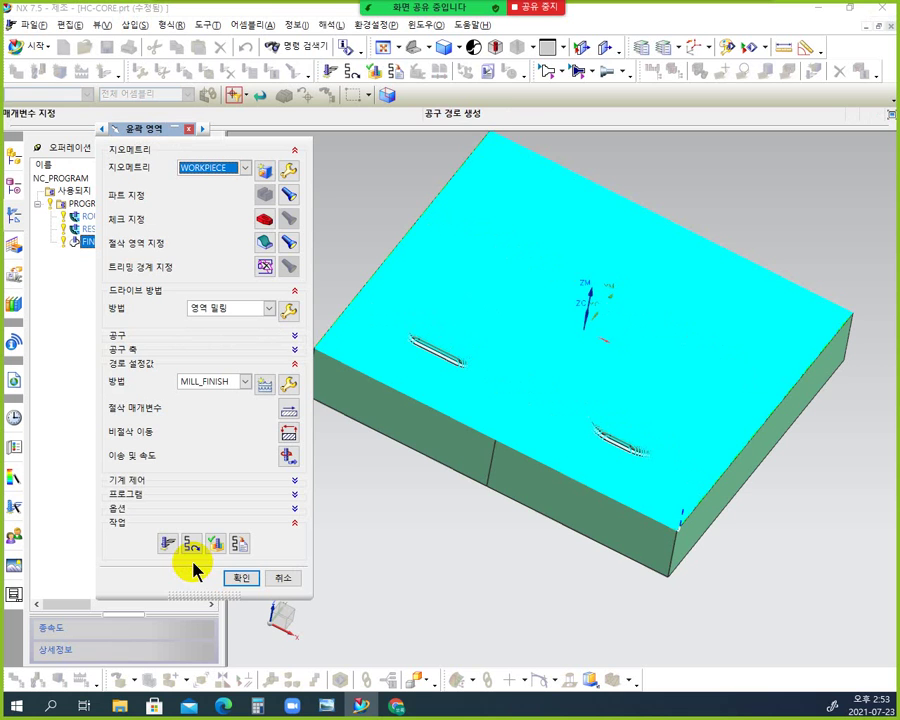
Step: Examine the spacing of the zigzag passes on the steep side wall at the phone core's keypad end
middle_drag(392, 456, 459, 425)
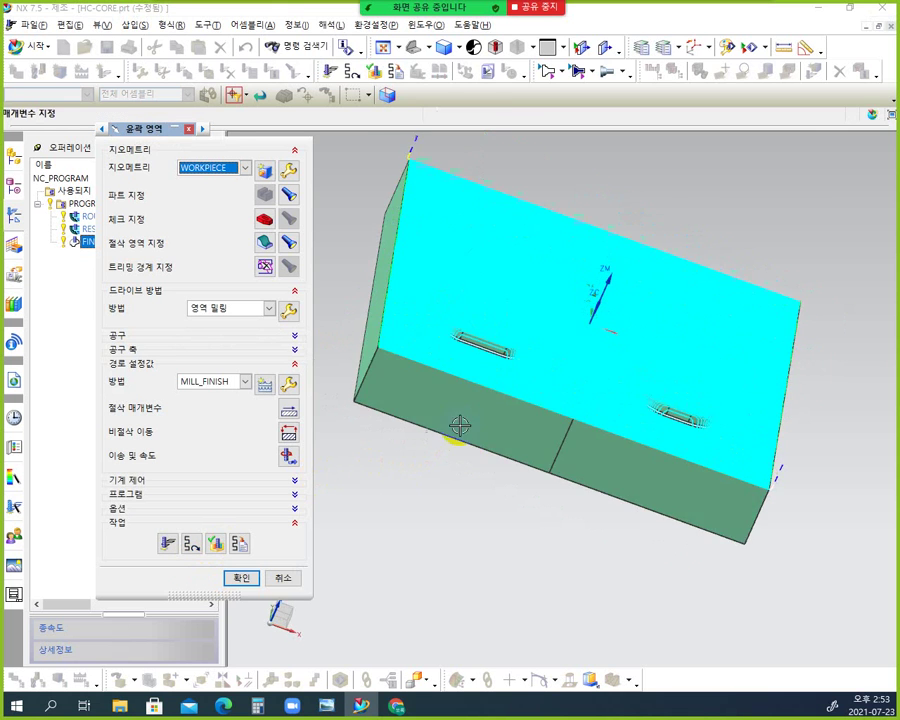
scroll(470, 390, up, 5)
middle_drag(460, 256, 535, 268)
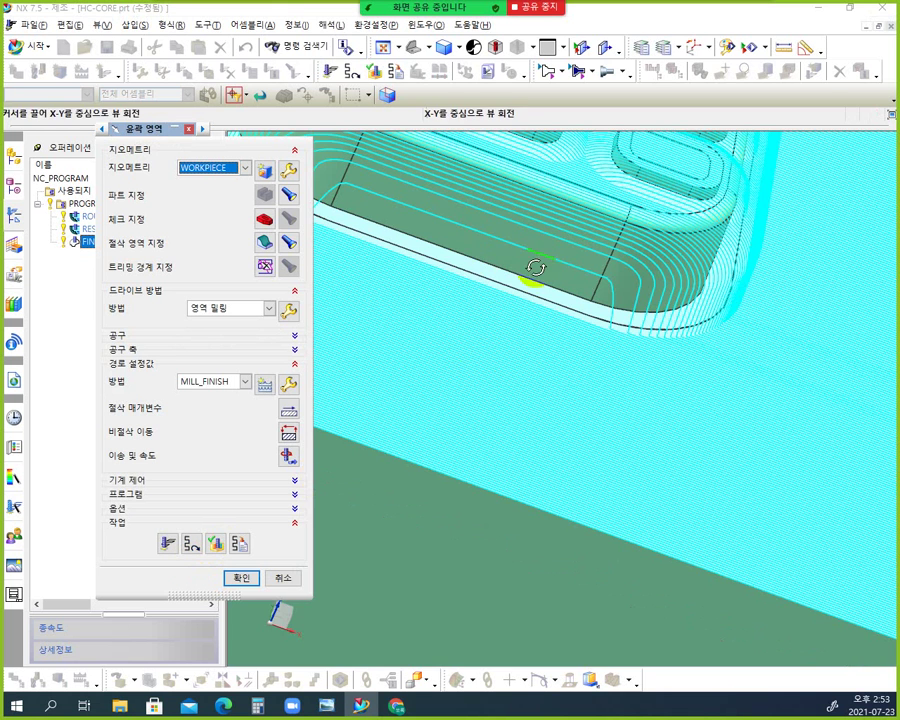
scroll(528, 260, down, 5)
scroll(398, 194, up, 5)
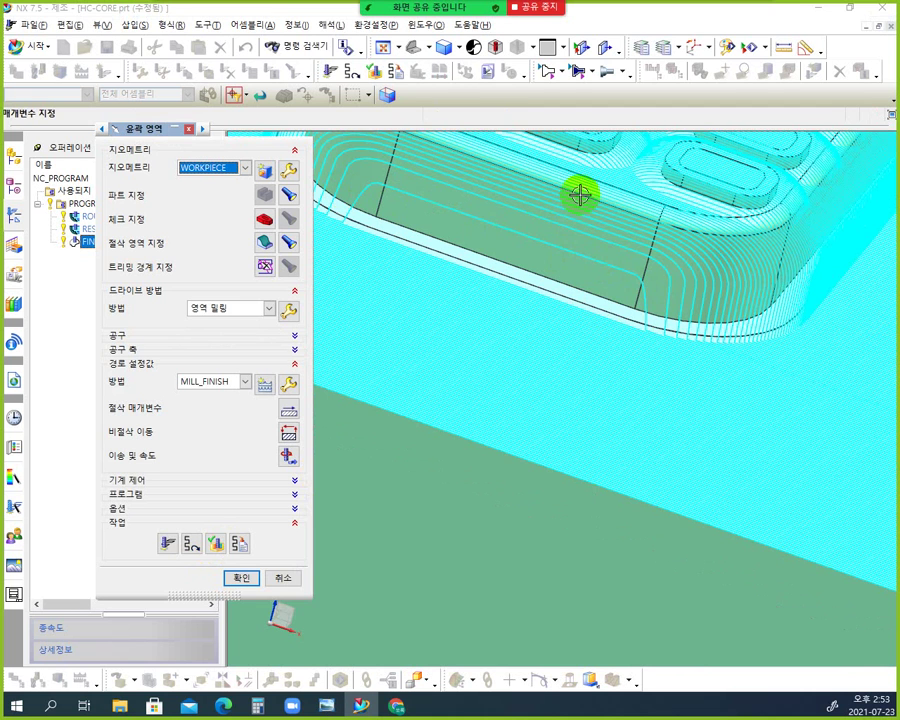
scroll(715, 367, down, 4)
Step: Examine the zigzag passes around the keypad end and the rounded screen end from other angles, and cancel the FINISHING edit
middle_drag(715, 367, 578, 384)
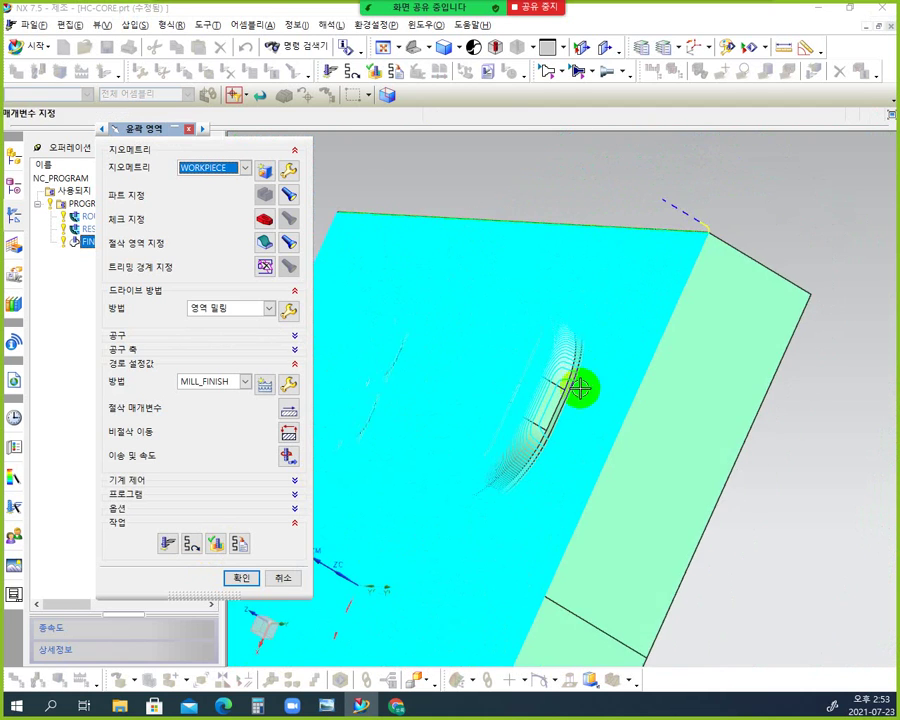
scroll(544, 420, up, 5)
scroll(570, 456, down, 6)
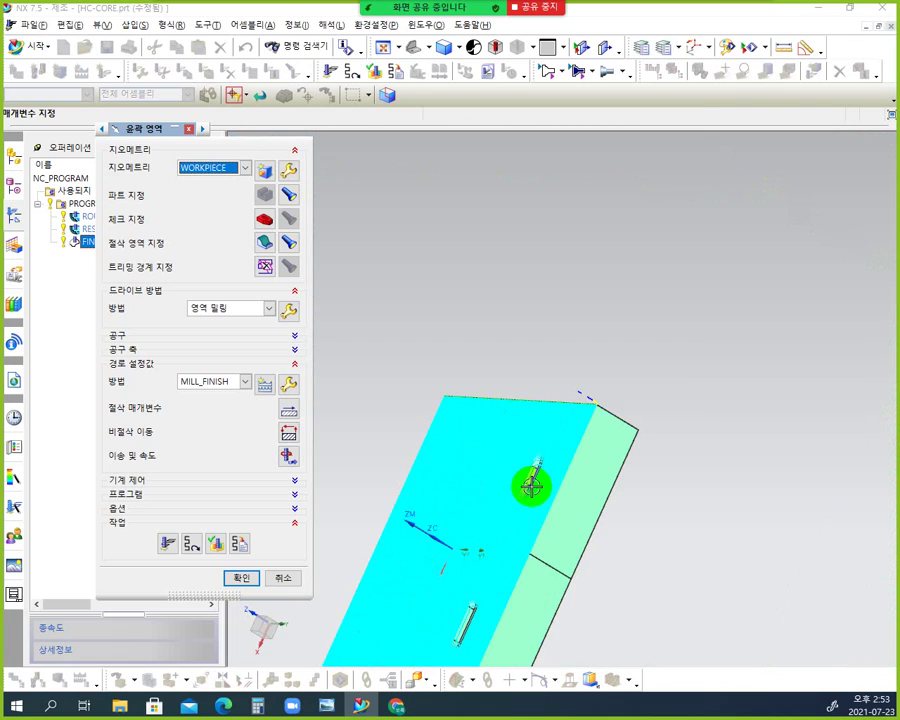
middle_drag(534, 478, 558, 506)
scroll(538, 511, up, 5)
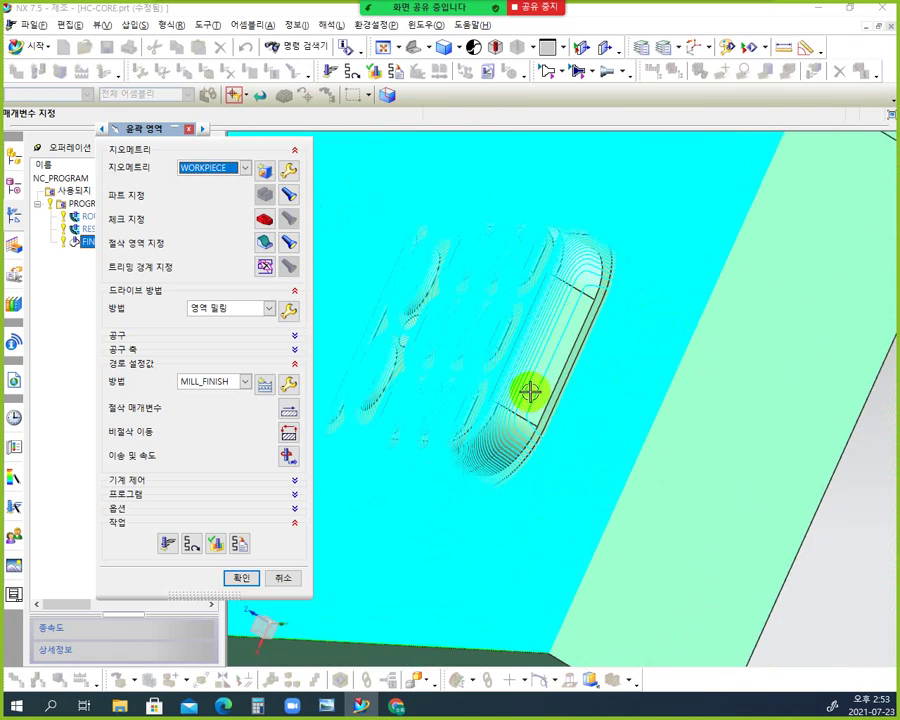
middle_drag(528, 390, 621, 386)
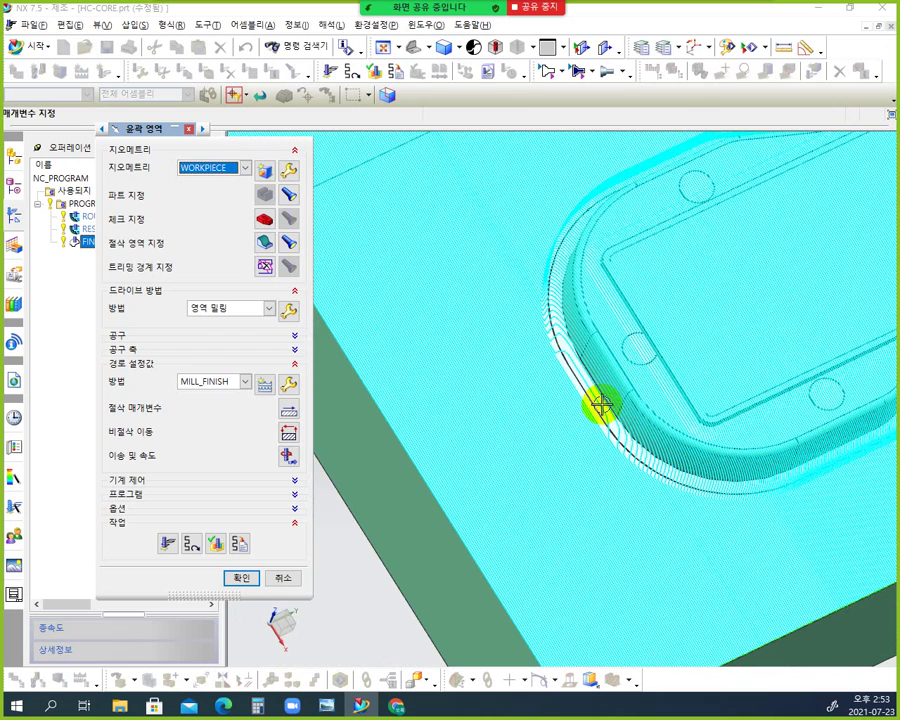
scroll(600, 402, down, 4)
middle_drag(601, 429, 432, 234)
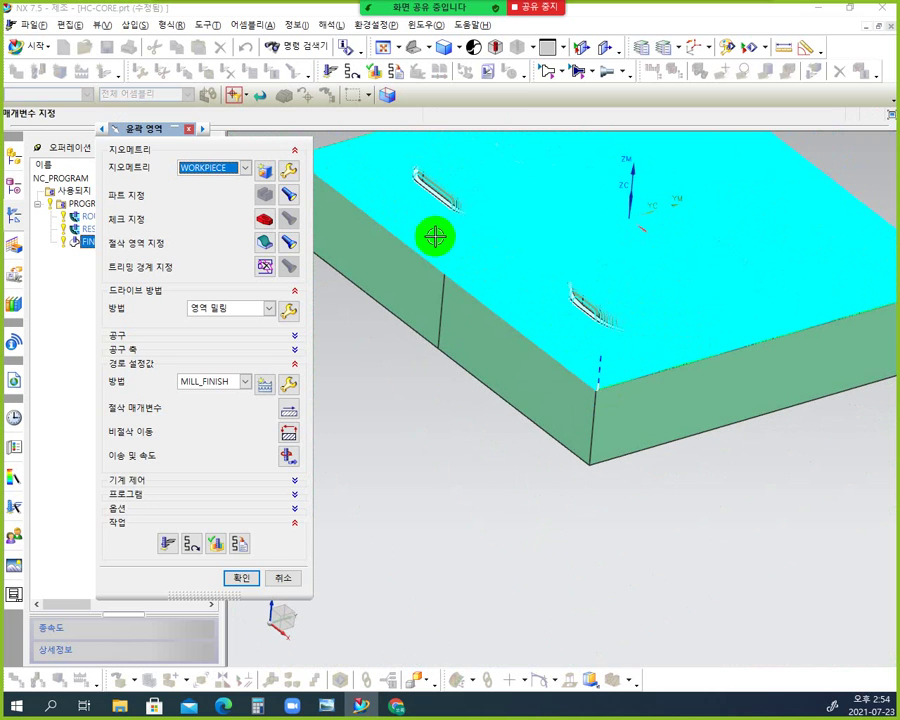
click(189, 129)
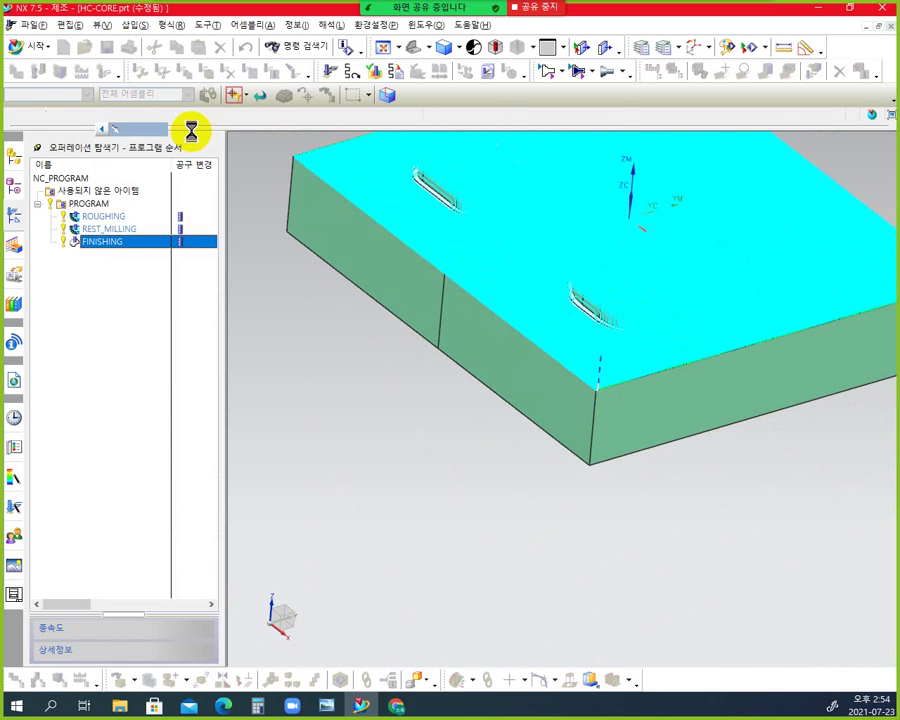
middle_drag(430, 434, 498, 441)
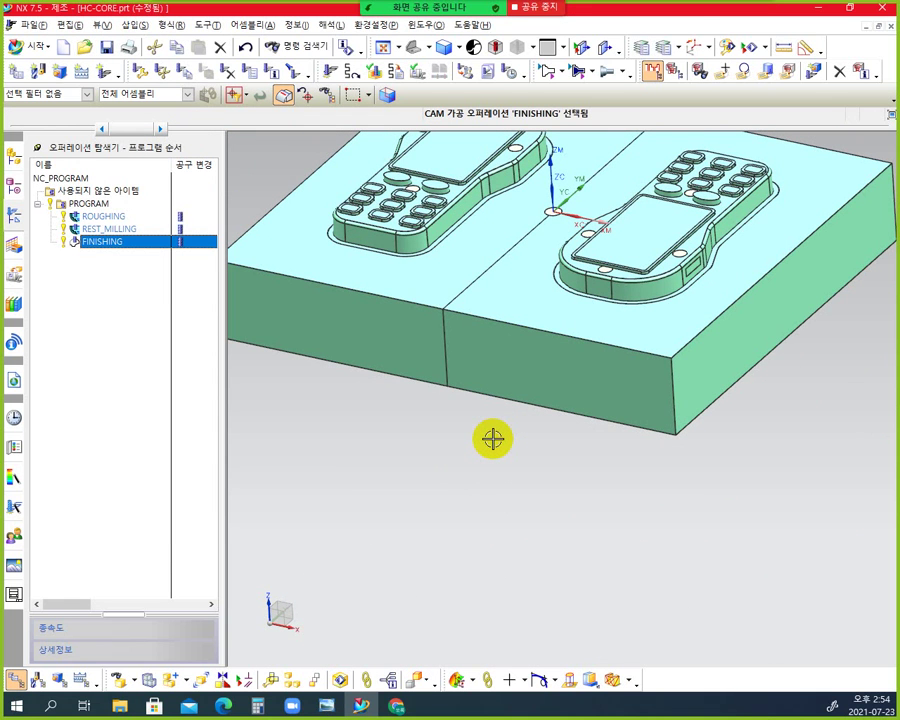
drag(599, 281, 748, 190)
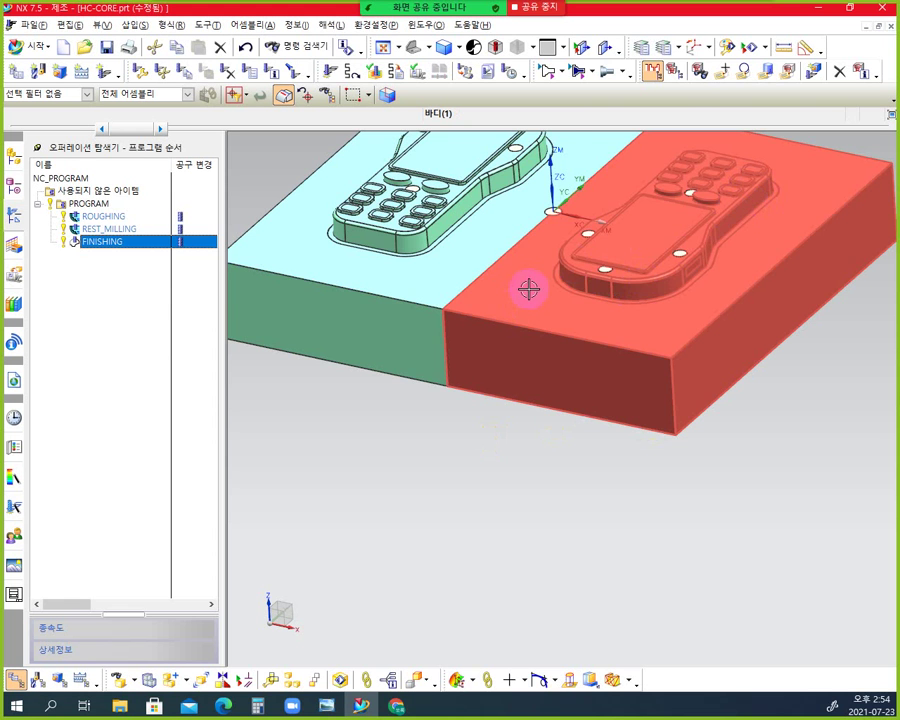
click(117, 250)
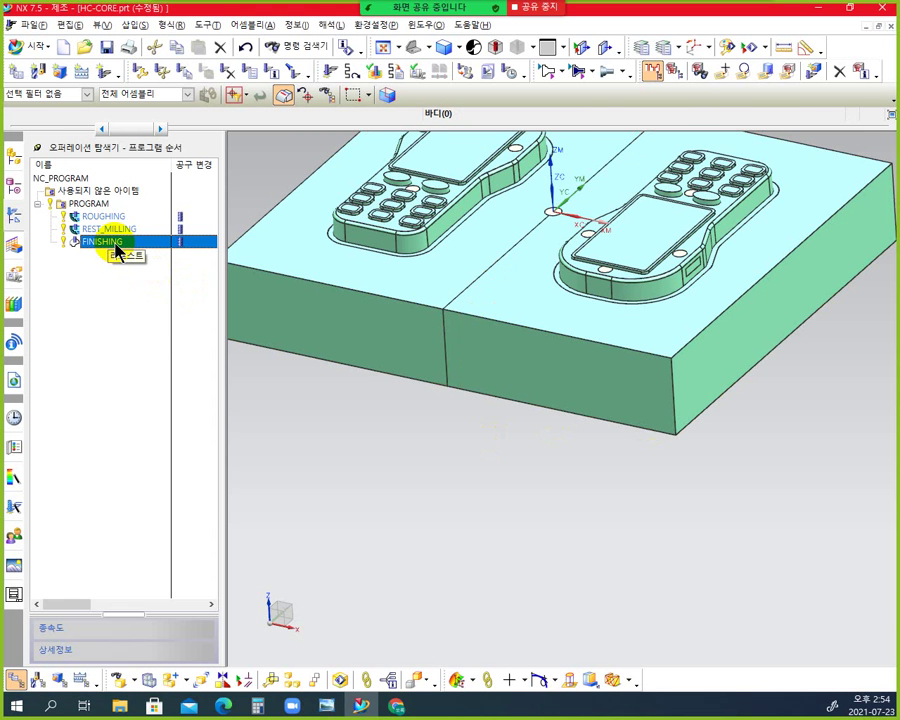
right_click(83, 250)
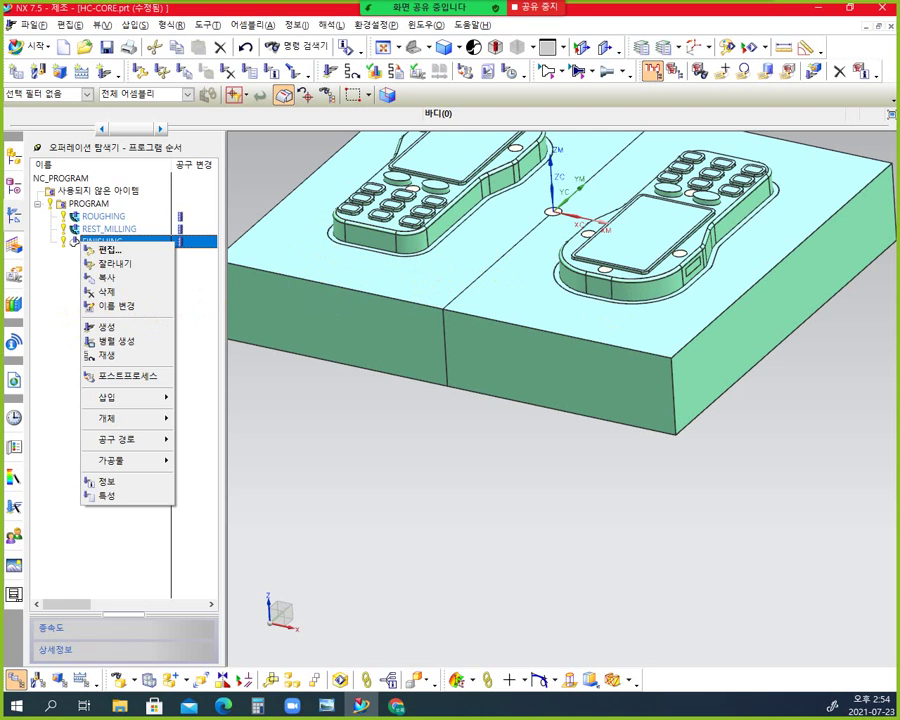
click(55, 300)
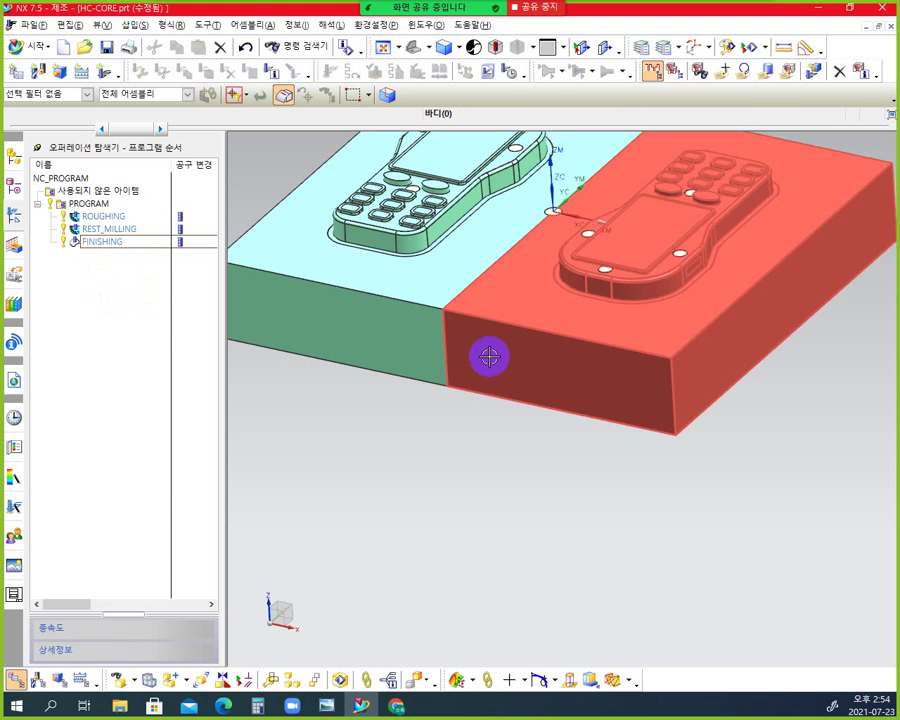
middle_drag(536, 309, 587, 396)
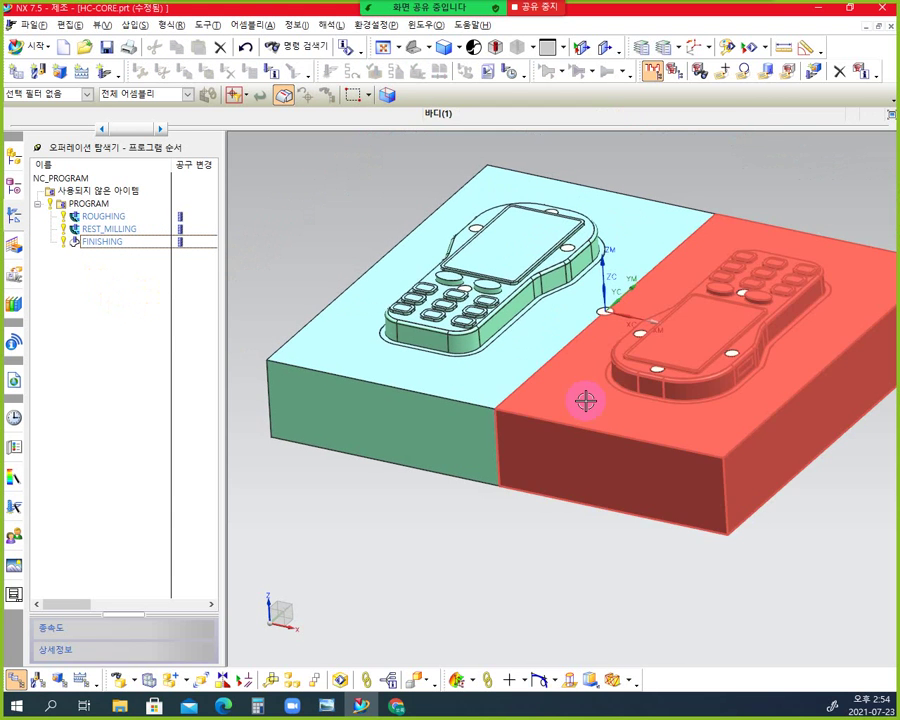
middle_drag(540, 449, 483, 365)
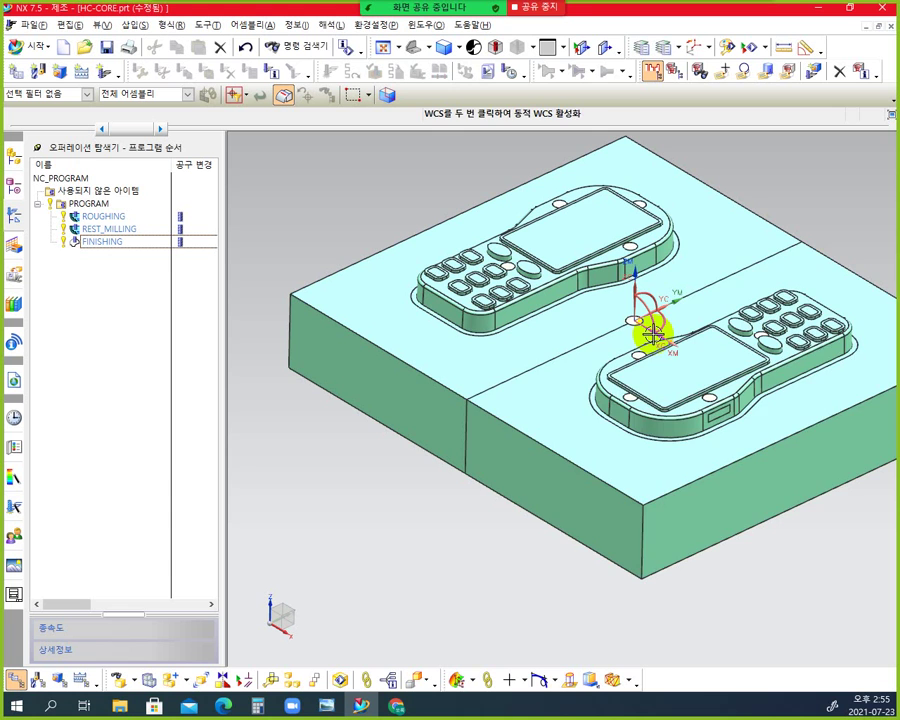
click(402, 543)
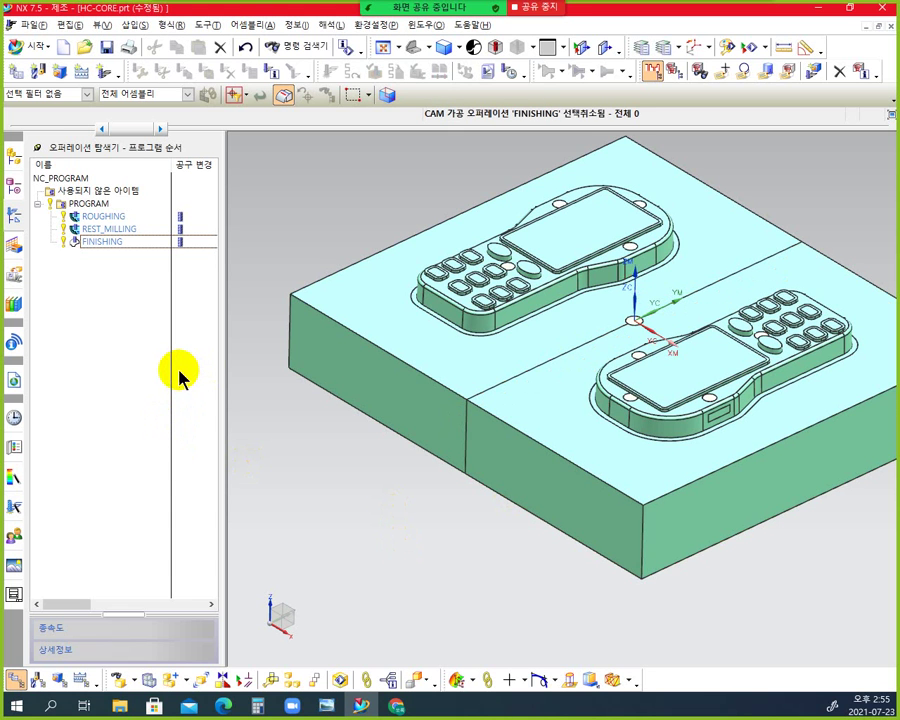
Step: Create a mill_contour ZLEVEL_PROFILE operation in PROGRAM with tool BEM-D6, geometry WORKPIECE and method METHOD
click(107, 76)
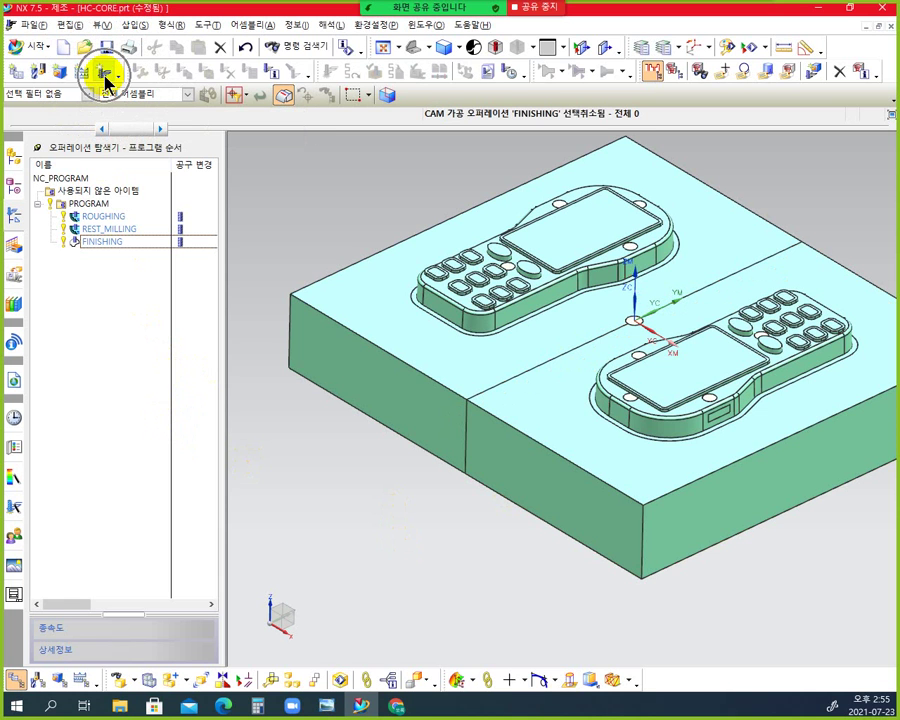
click(104, 75)
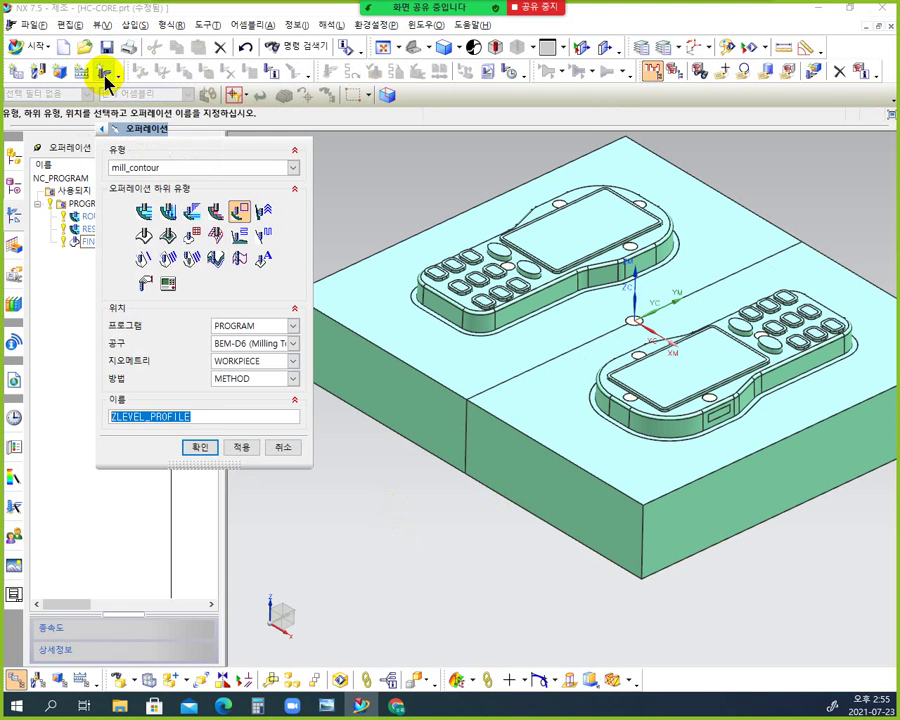
click(241, 211)
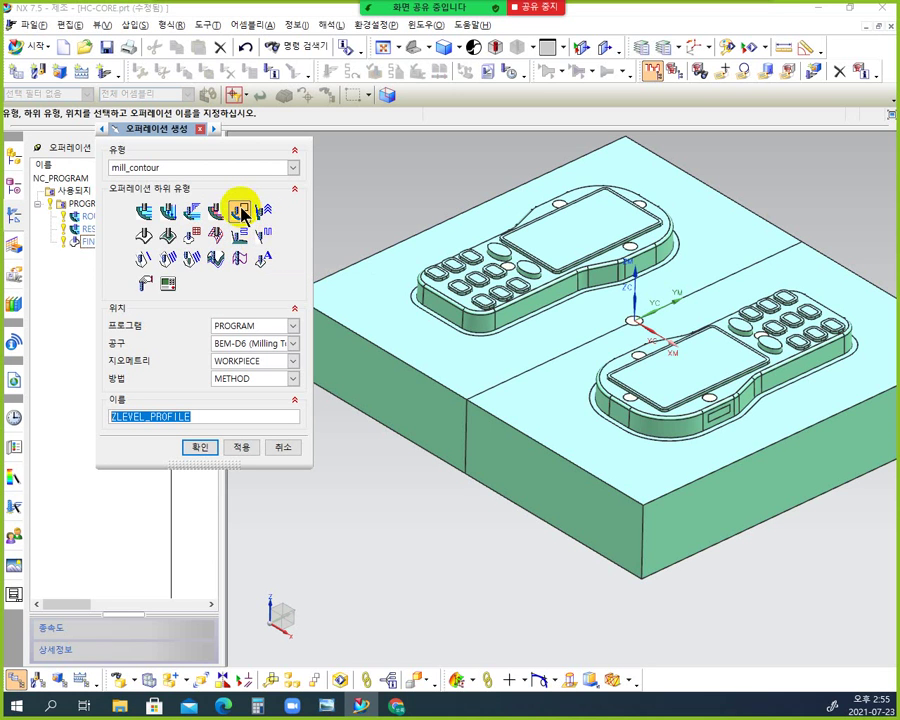
click(241, 212)
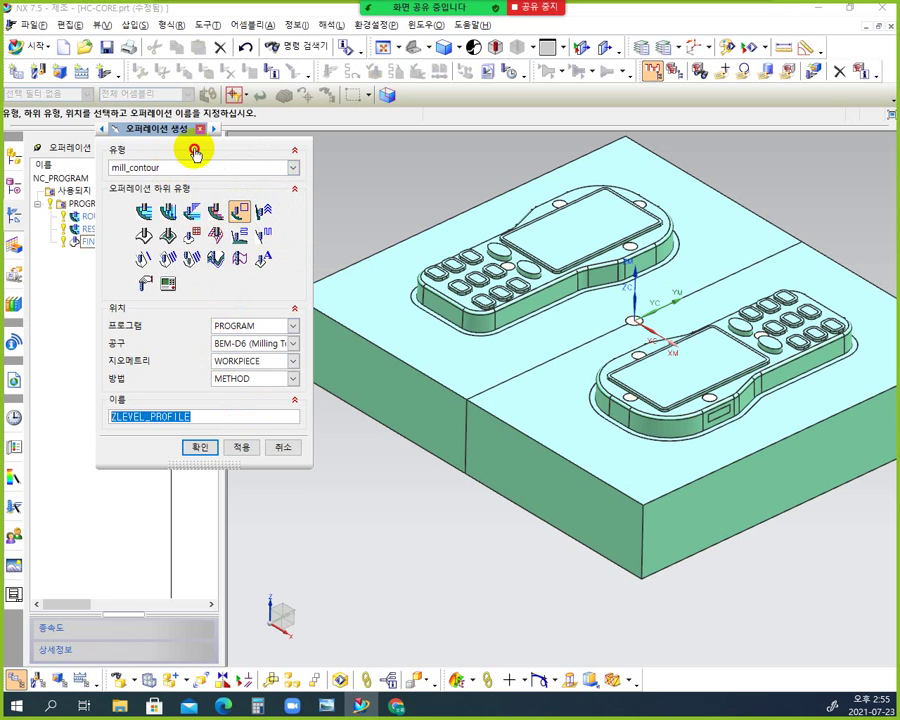
drag(179, 137, 410, 170)
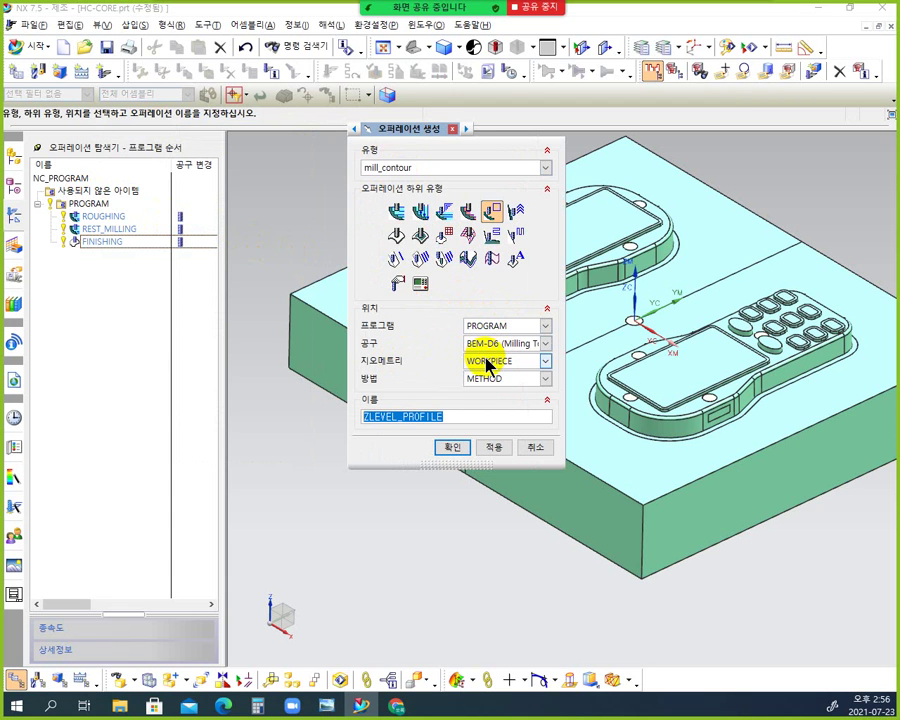
click(453, 448)
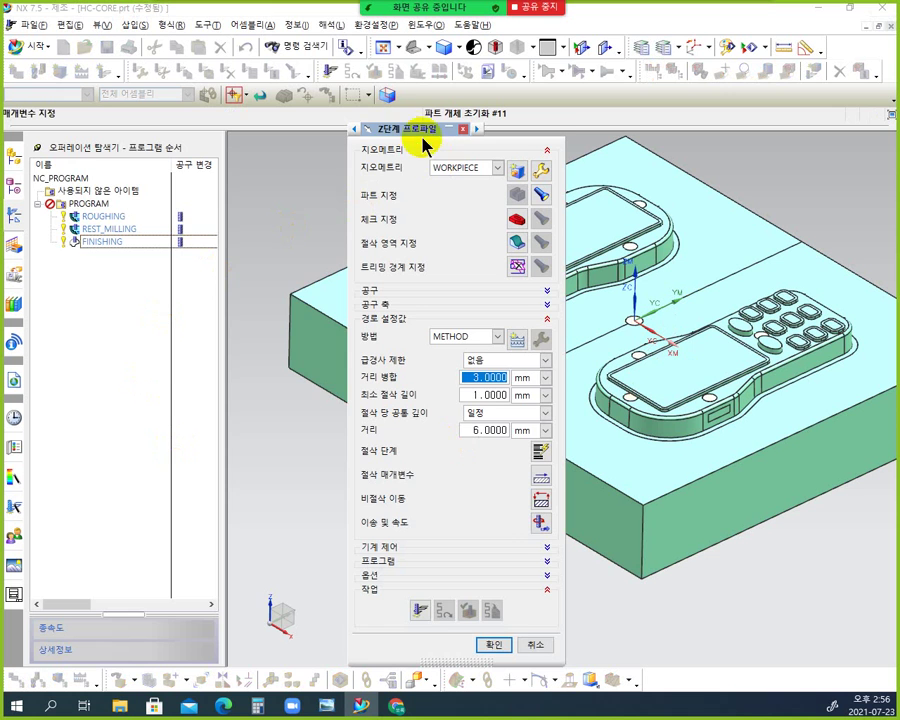
drag(420, 132, 112, 160)
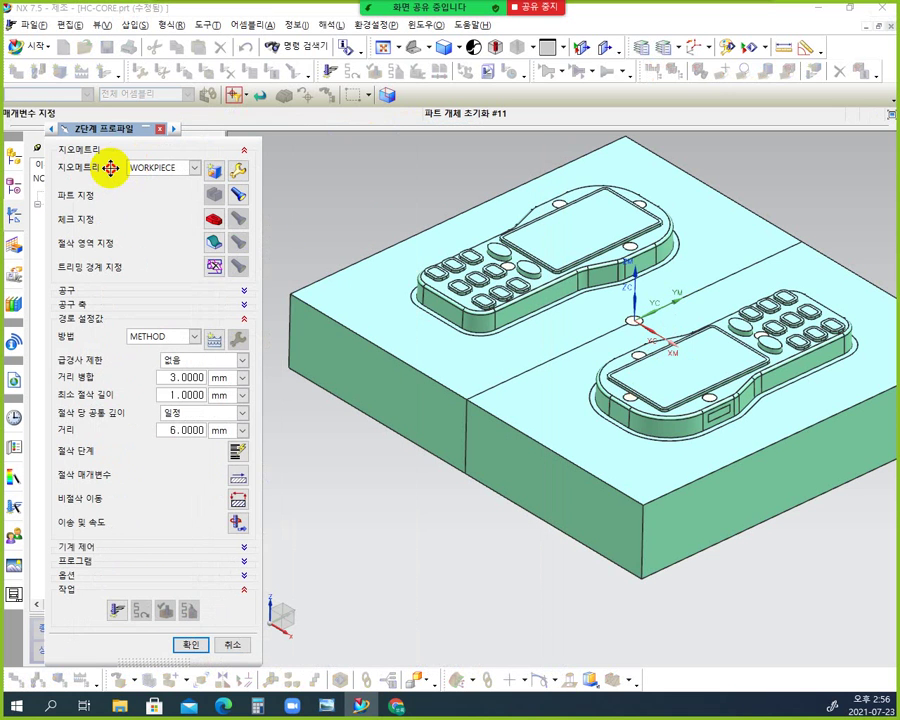
Step: Specify all faces of both phone cores and the block's upper surface as the cut area, and highlight the selected area
click(215, 246)
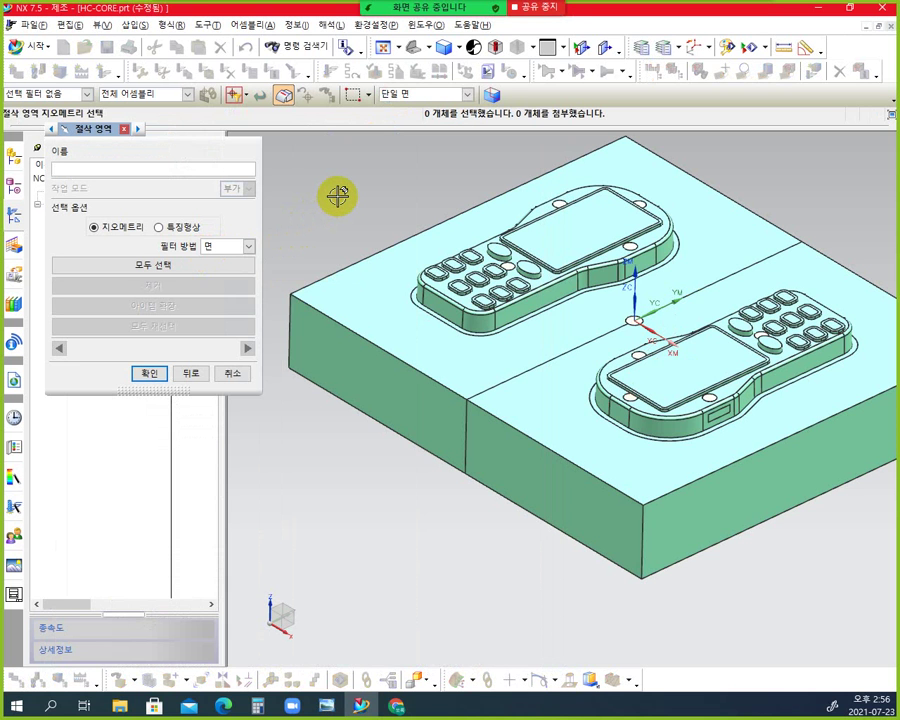
key(ctrl+alt+f)
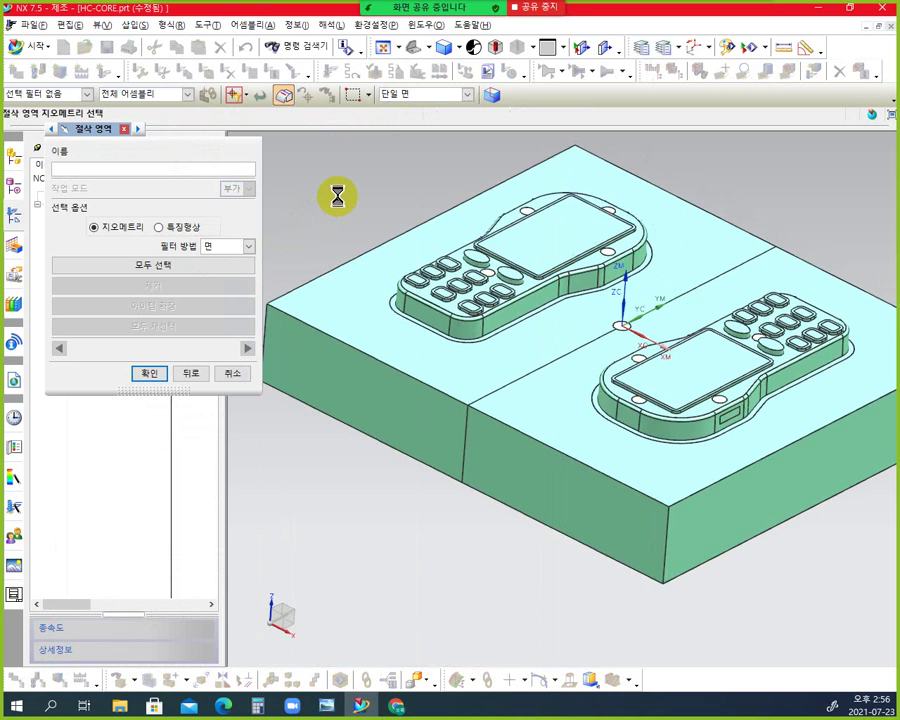
scroll(580, 325, up, 3)
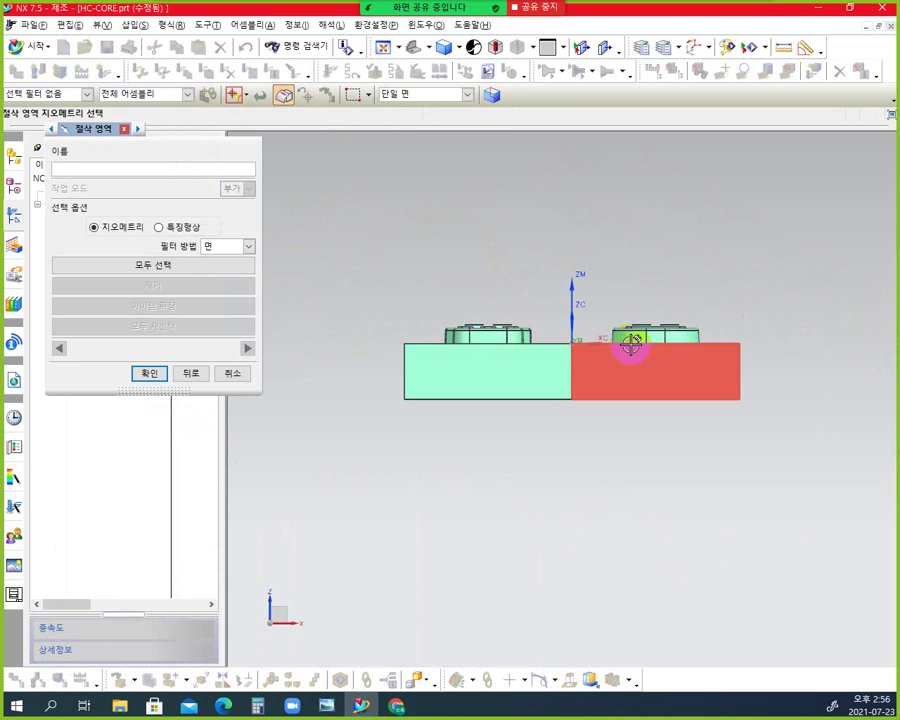
drag(366, 245, 765, 359)
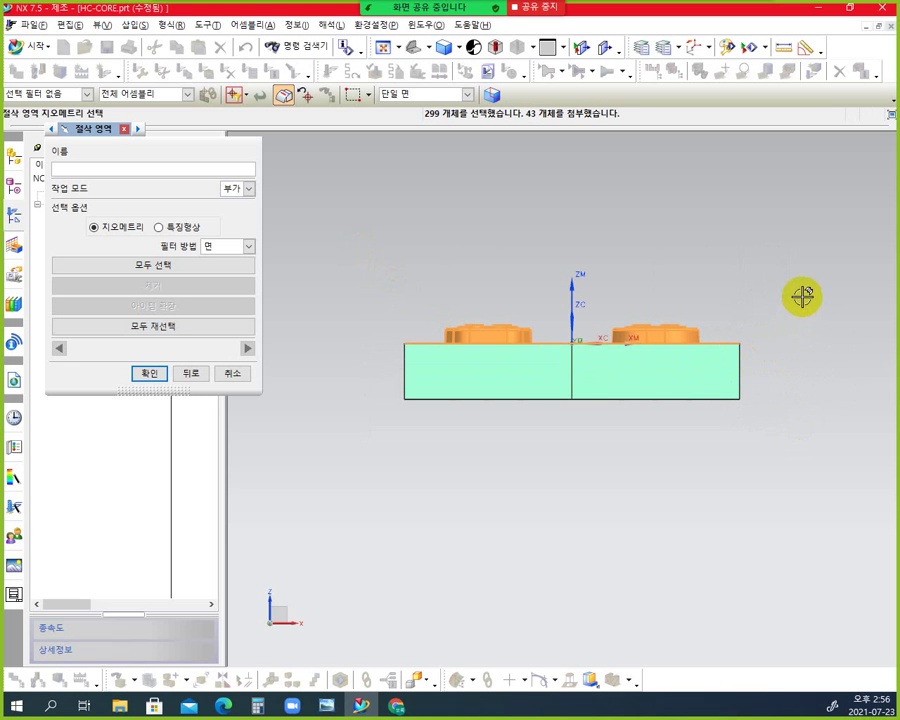
middle_drag(801, 271, 784, 303)
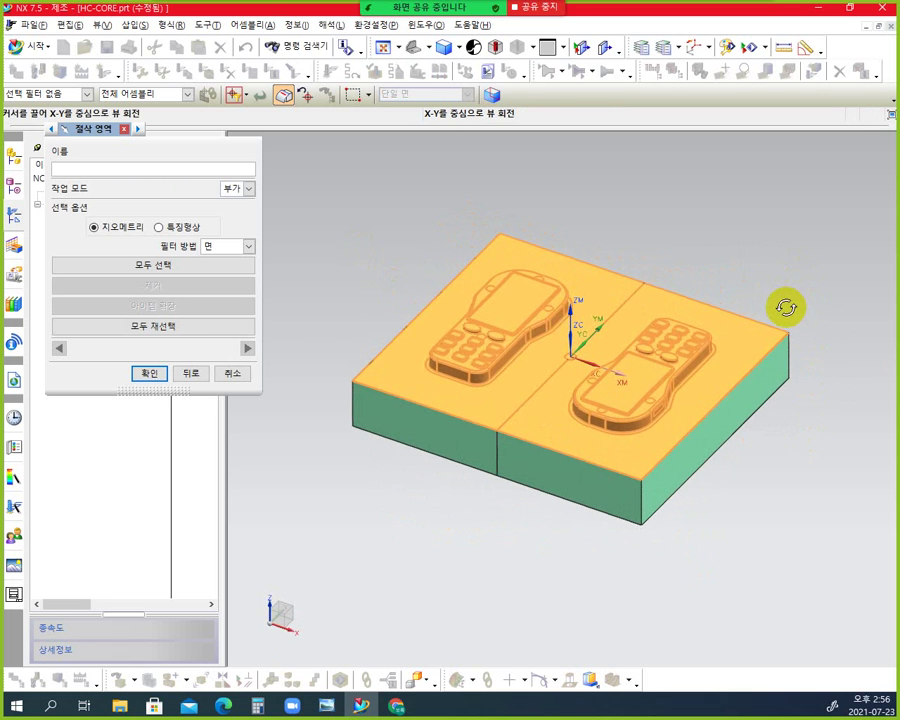
click(160, 378)
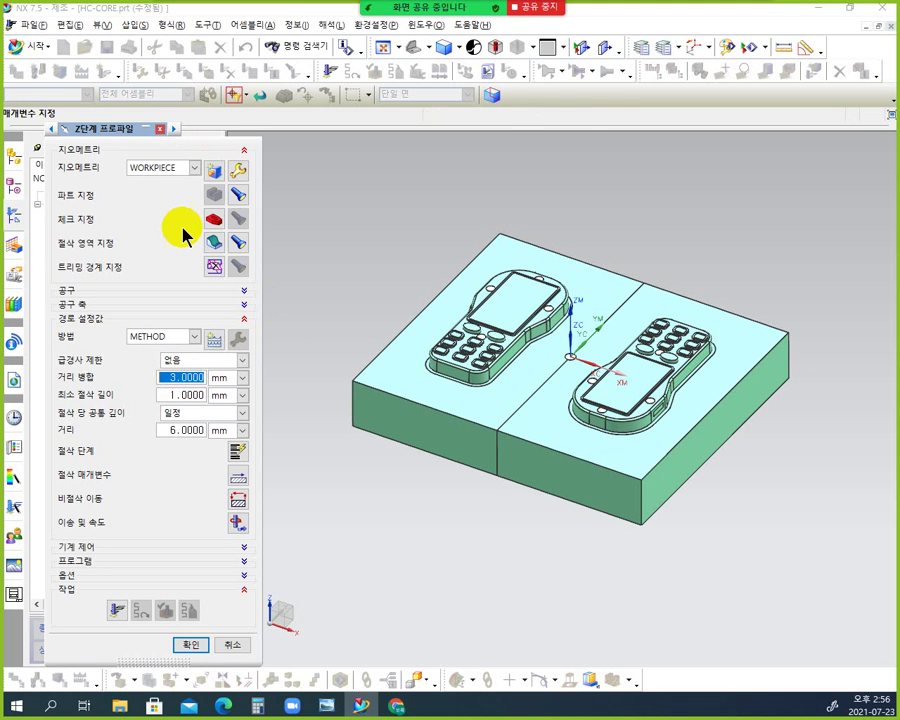
click(239, 243)
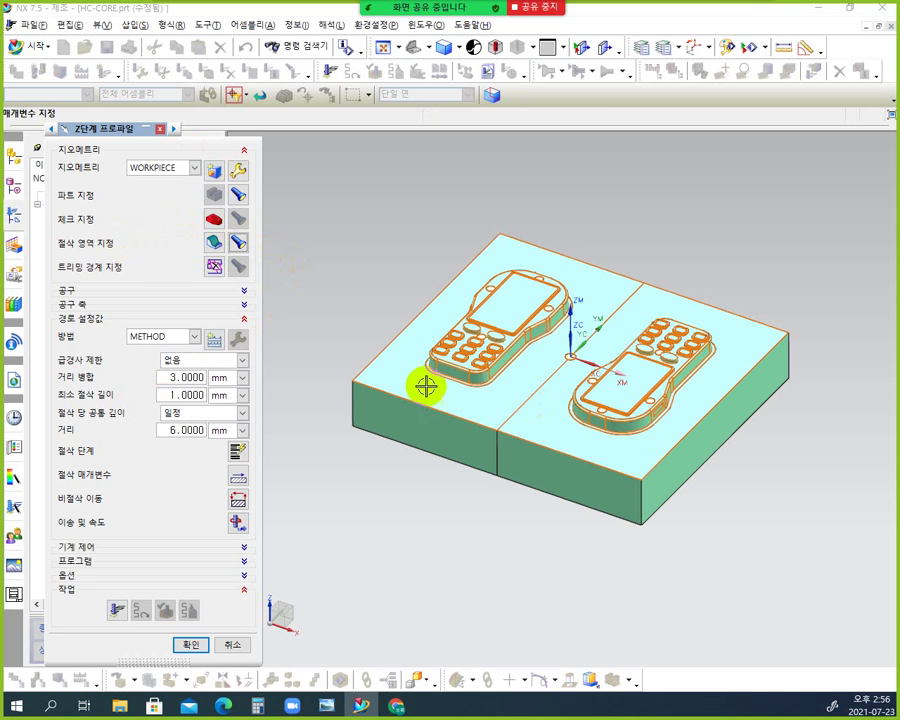
Step: Review the tool and tool axis settings of the Z-level profile operation
click(243, 291)
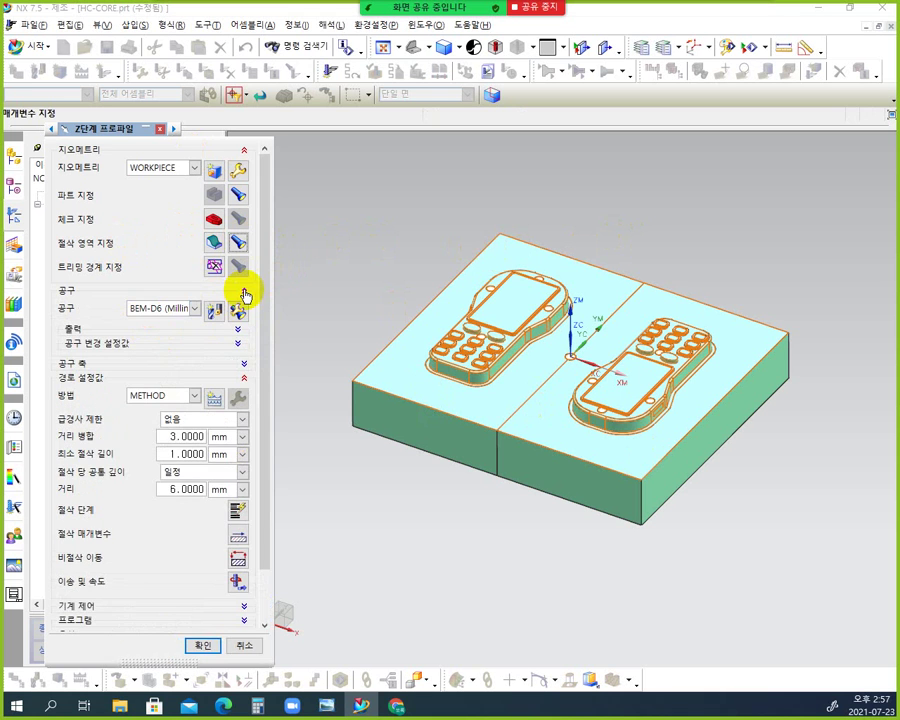
click(243, 291)
click(243, 304)
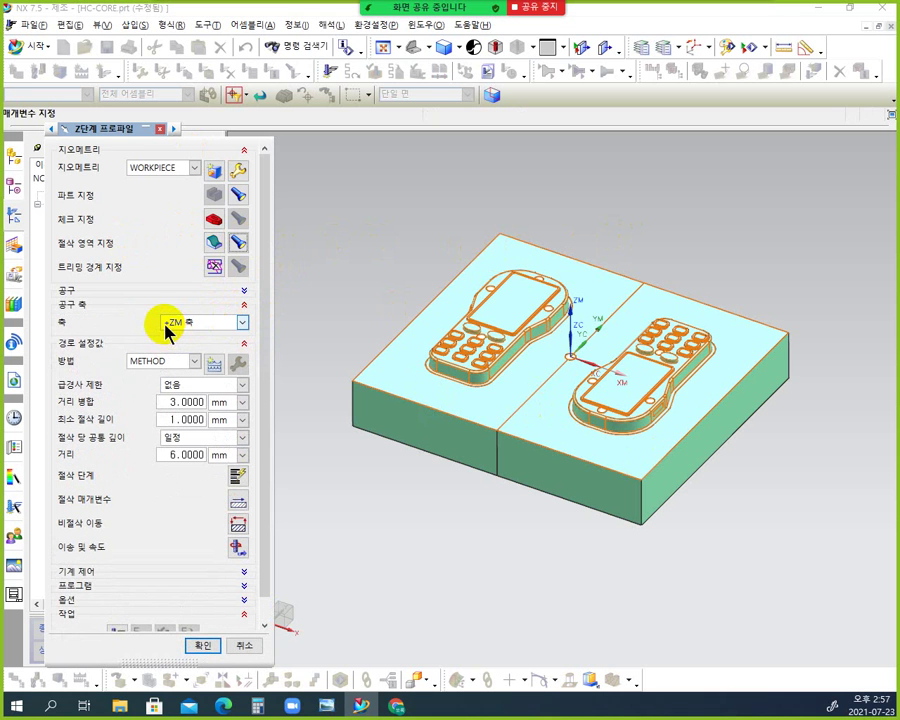
click(242, 307)
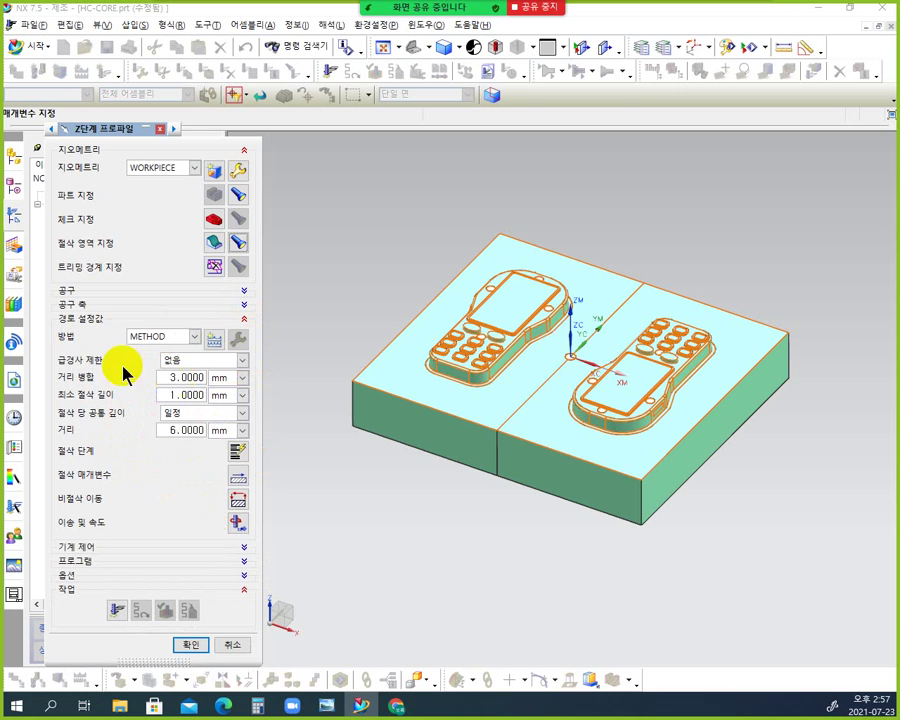
Step: Set the steep containment to steep only (급경사 전용) with an angle of 50, and leave the operation without keeping it
click(242, 360)
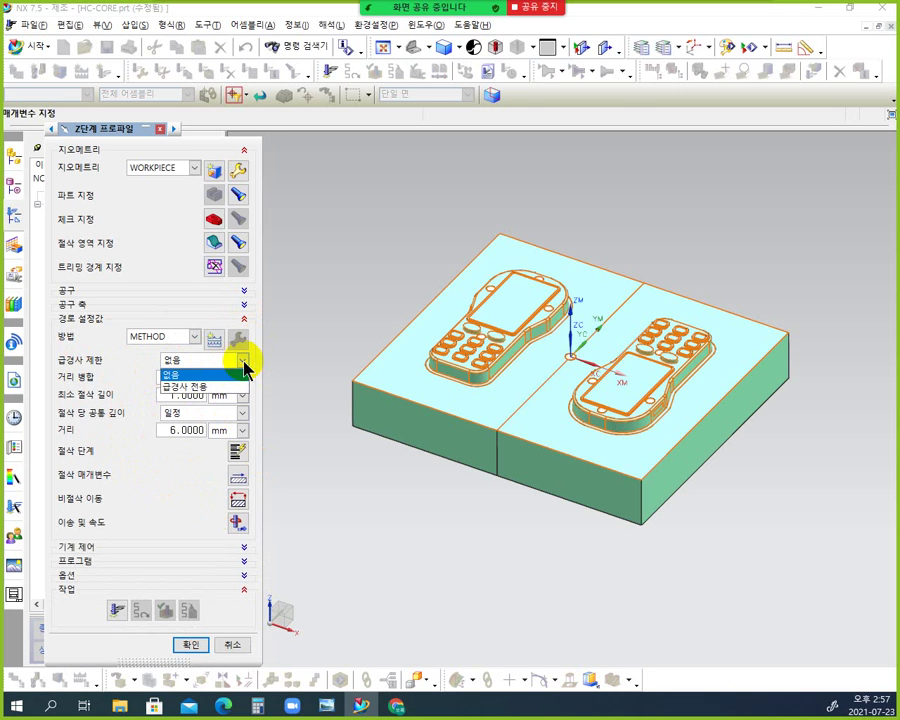
click(195, 386)
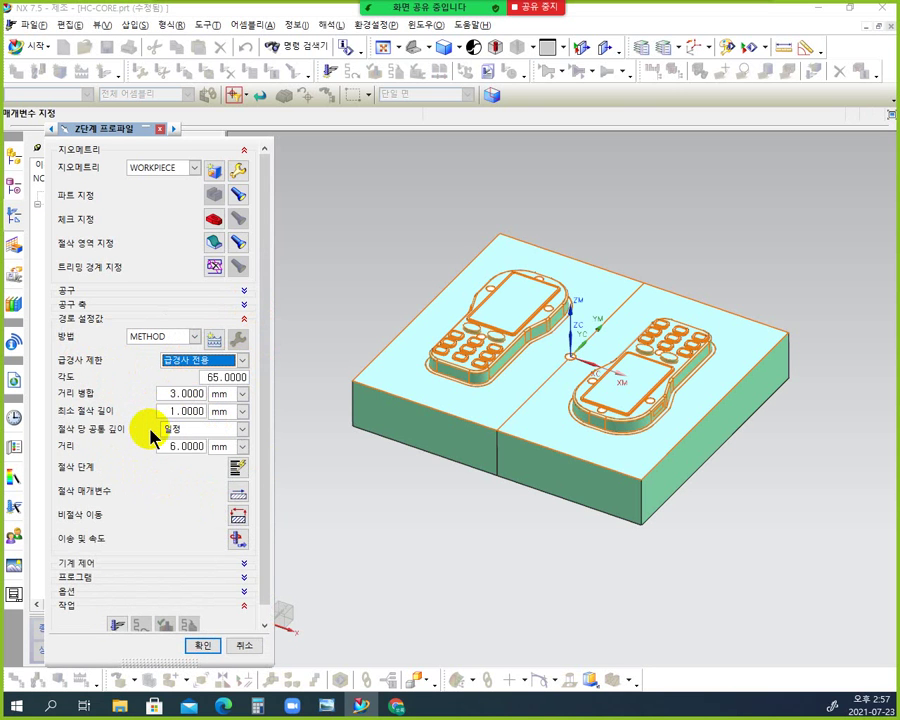
click(209, 376)
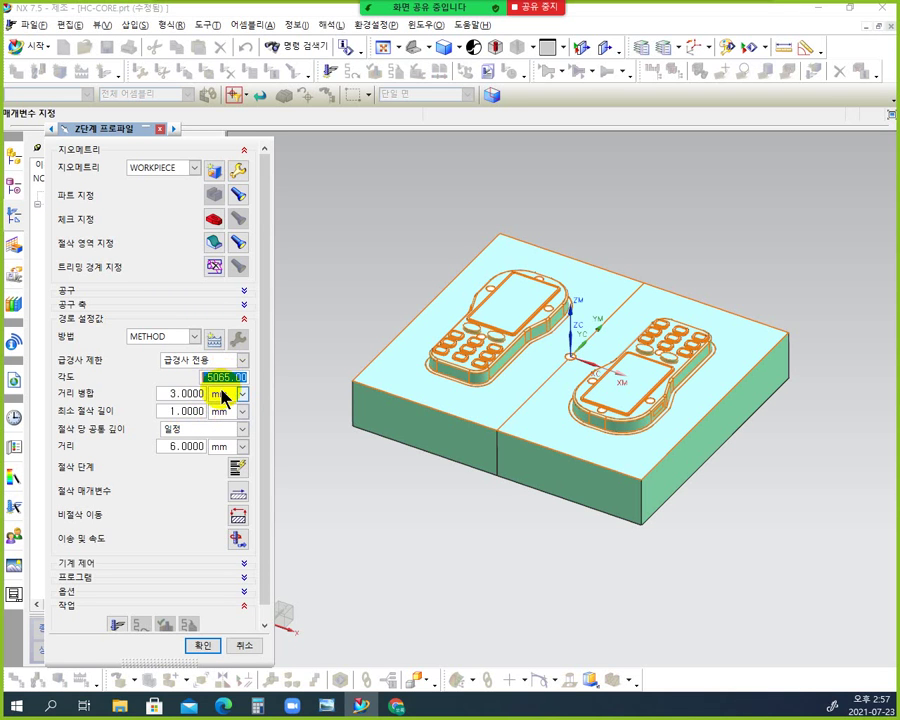
text(50)
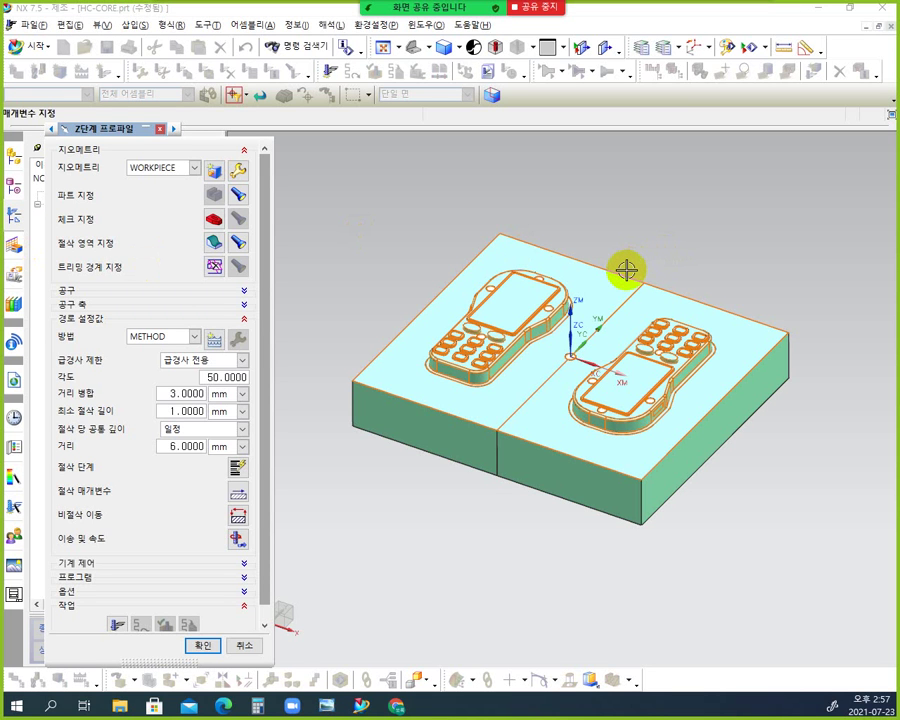
middle_click(310, 289)
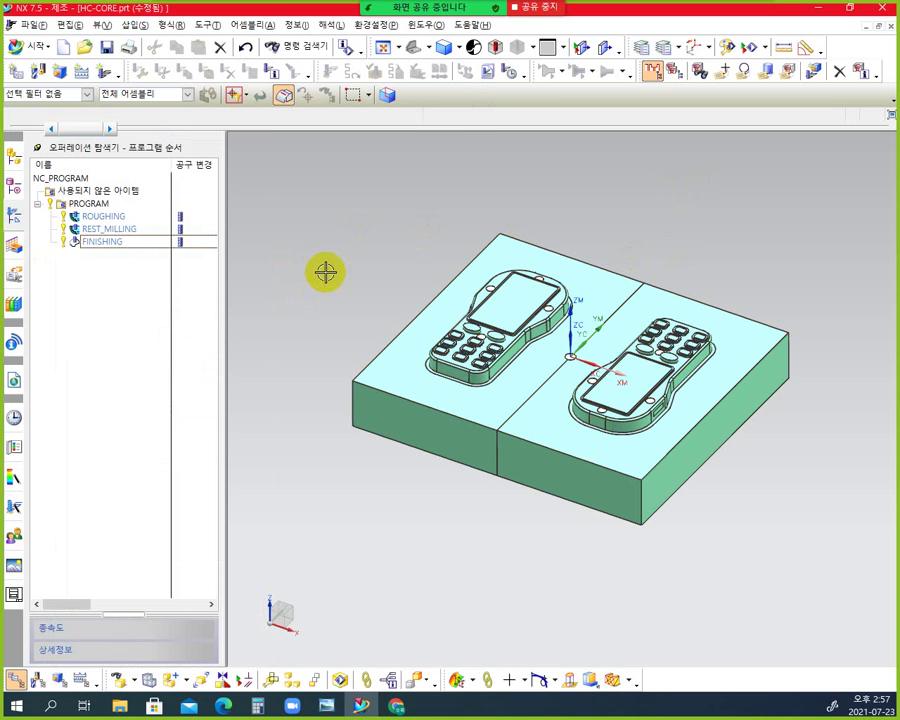
Step: Show the core from the front and, with K-Screen Pen, draw a red line along the block's upper surface between the left phone core and the centre
key(ctrl+alt+f)
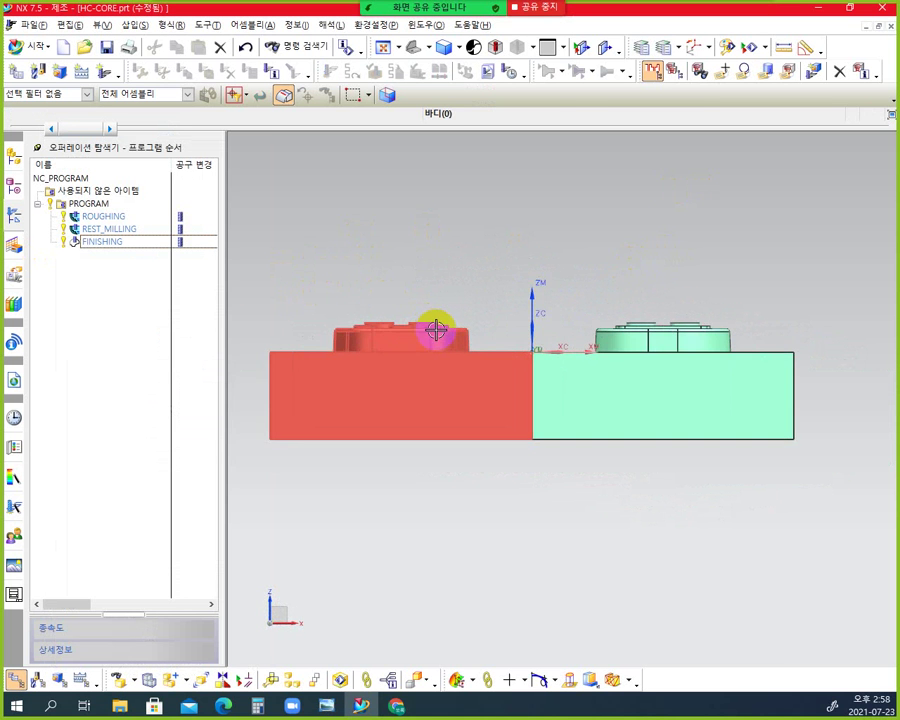
scroll(445, 322, up, 1)
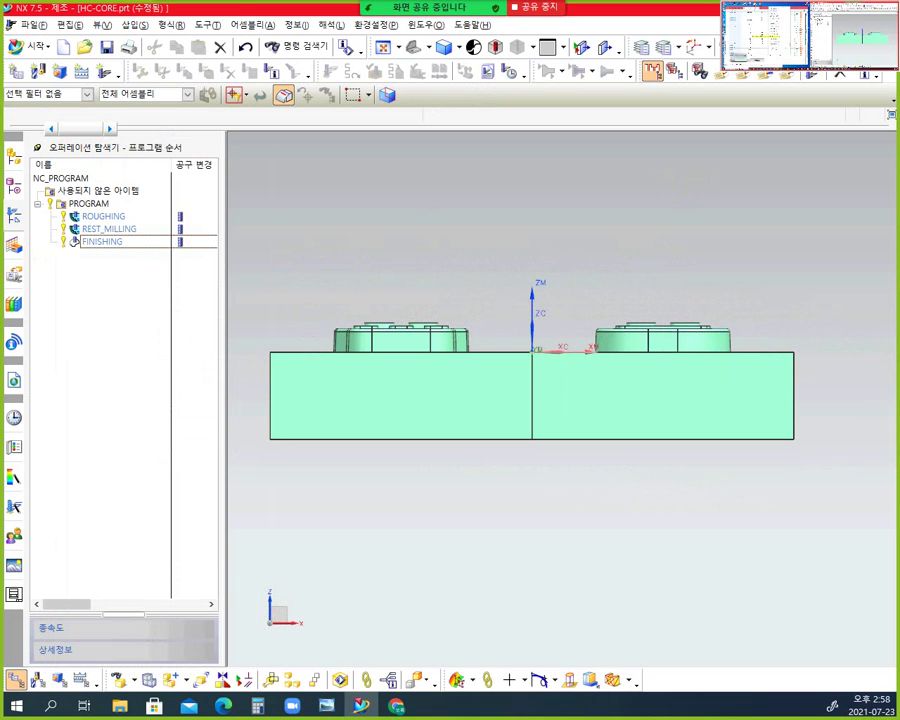
drag(2, 185, 65, 266)
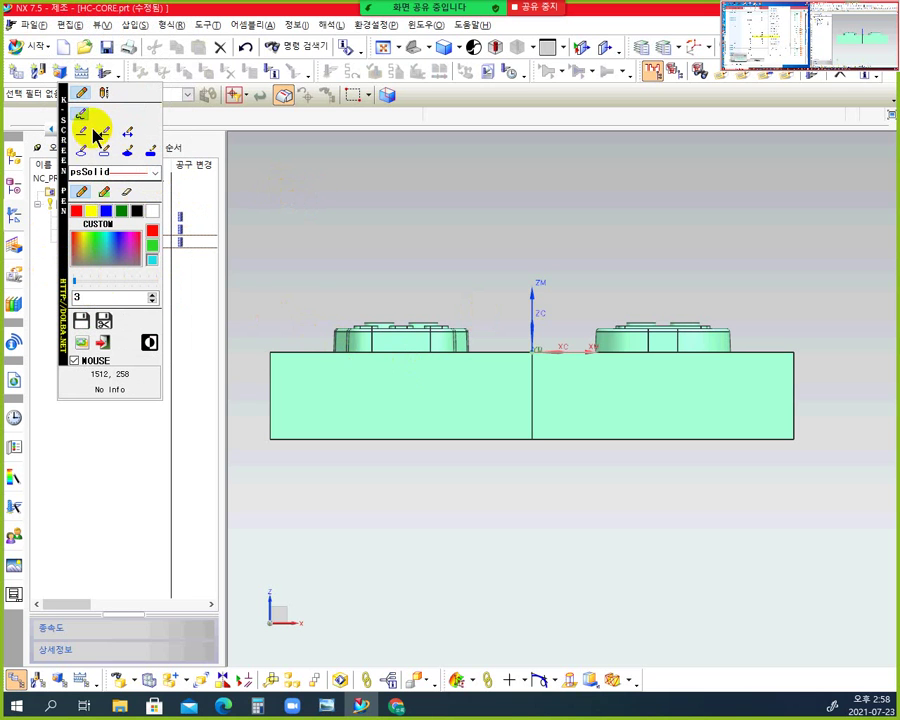
click(80, 131)
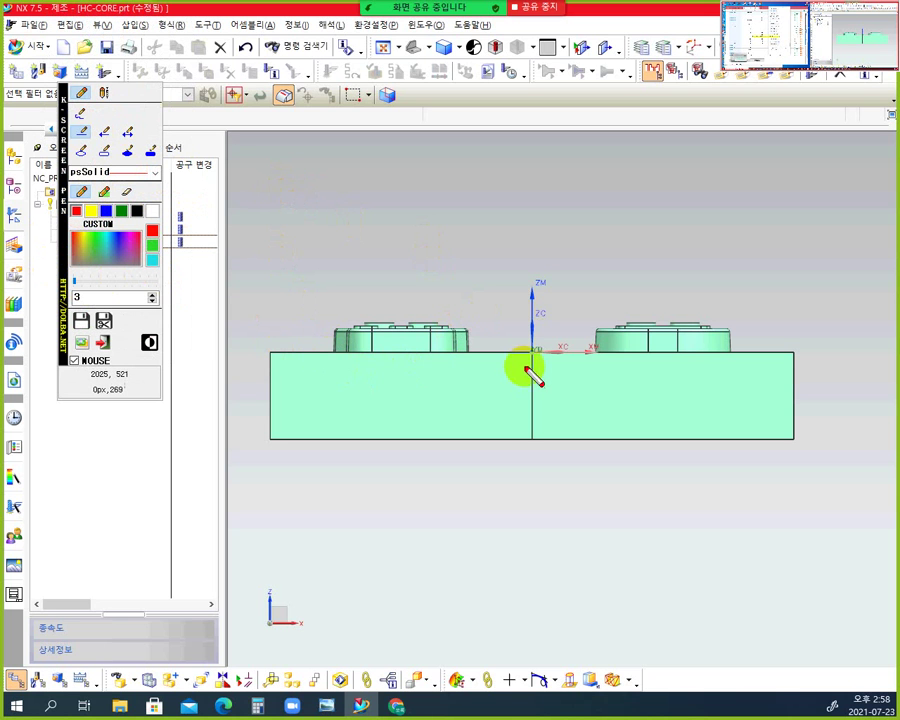
drag(469, 353, 533, 352)
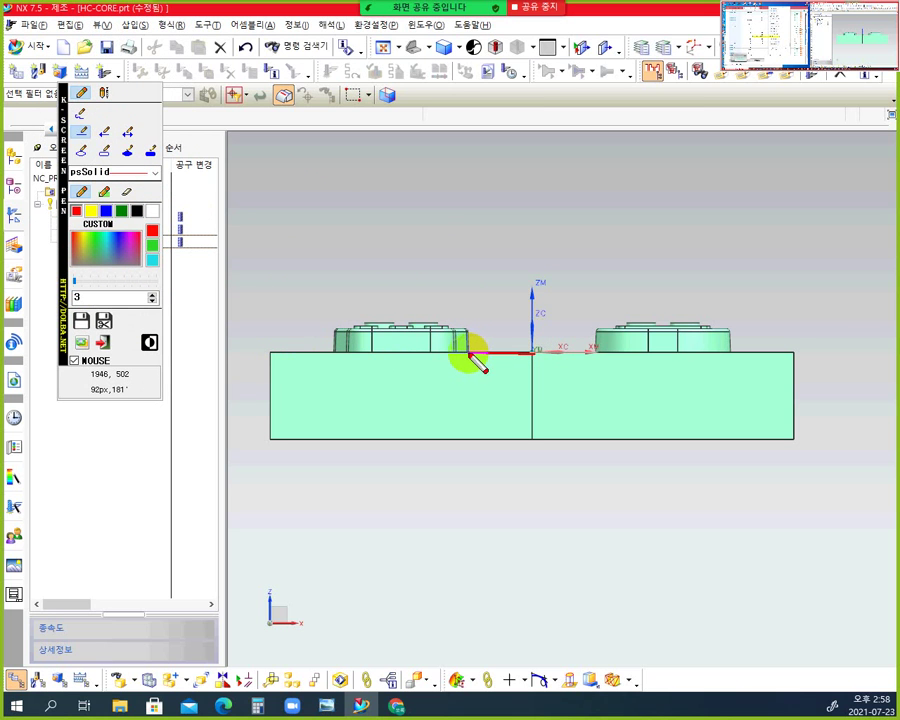
Step: Draw a red line at about 52° from the left core's wall base, a horizontal line across its top and a second slope to the block
drag(463, 330, 400, 220)
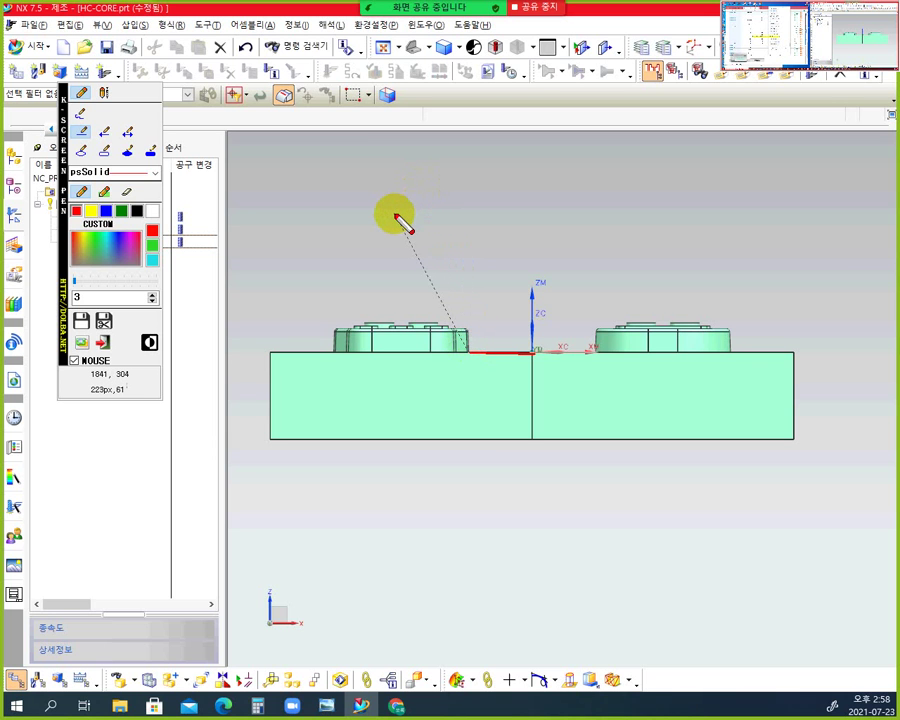
drag(400, 222, 382, 287)
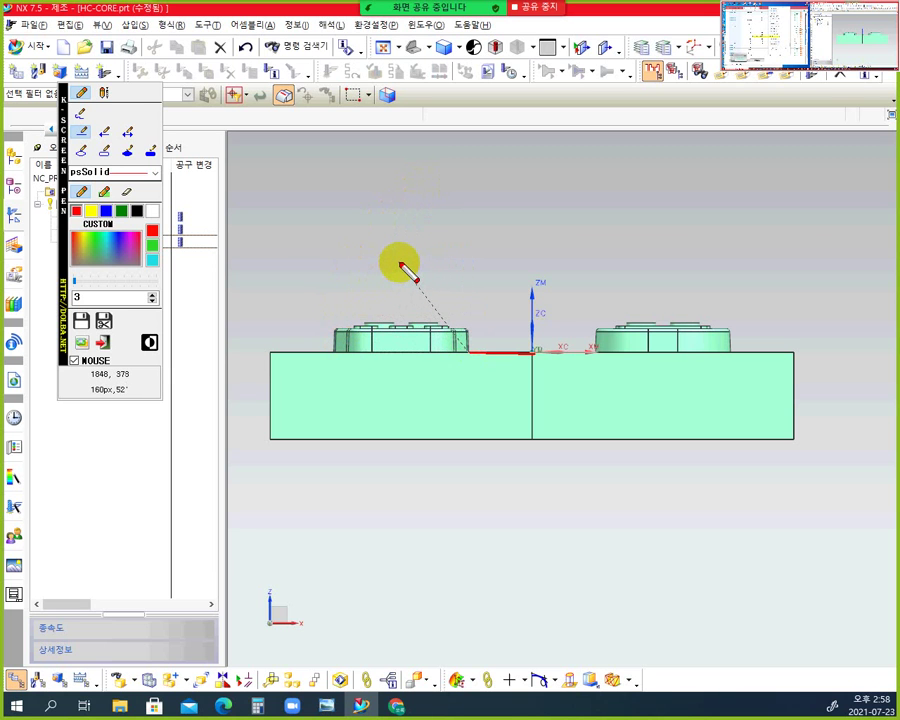
click(399, 264)
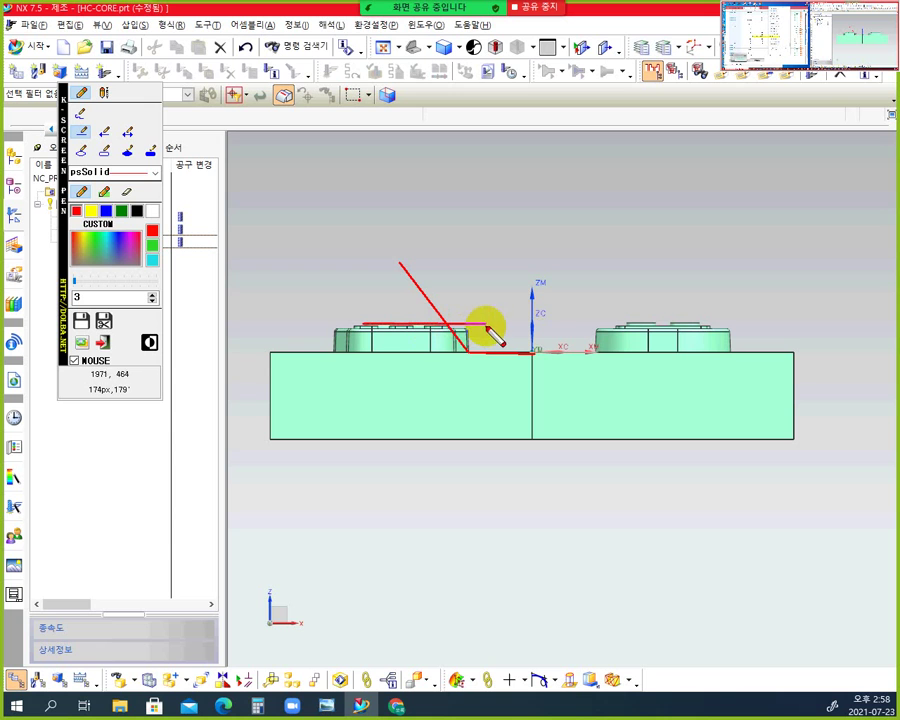
click(487, 325)
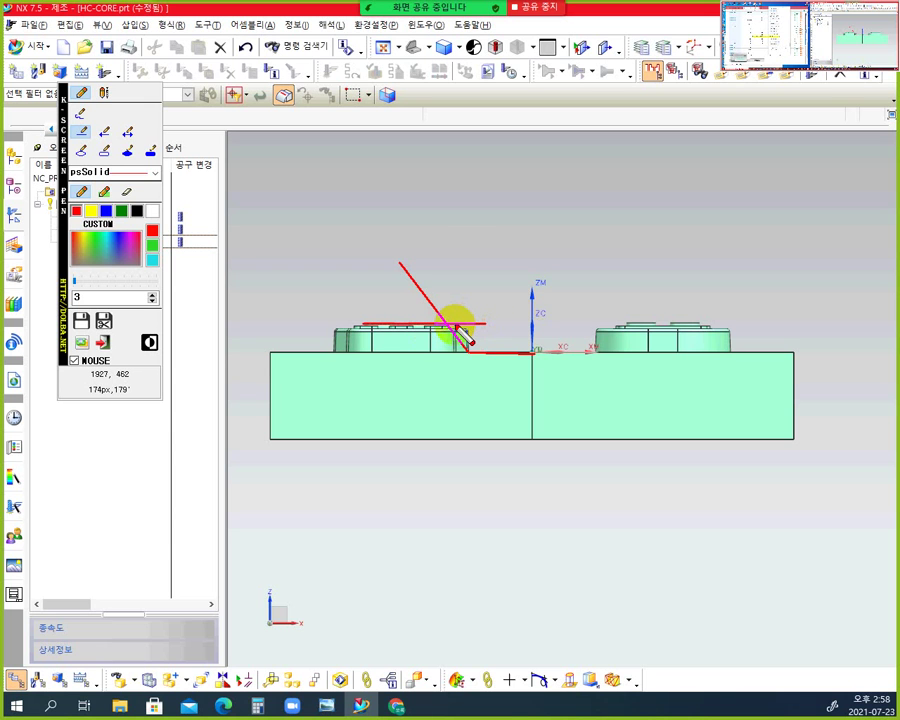
drag(456, 319, 488, 352)
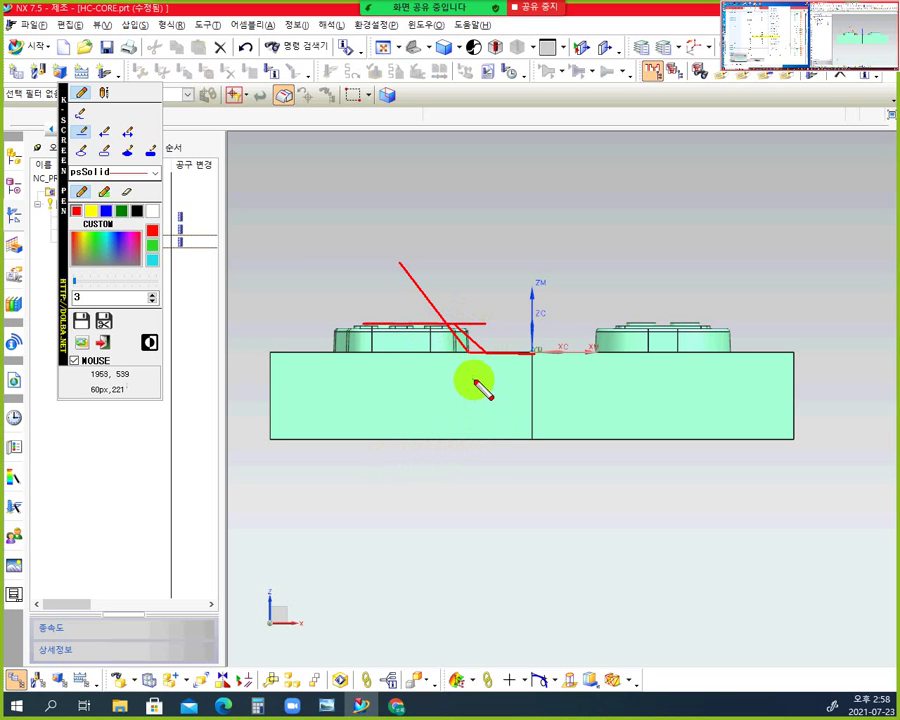
Step: Mark the flat block surface beside the left phone core and the core's flat top with cyan rectangles
click(105, 151)
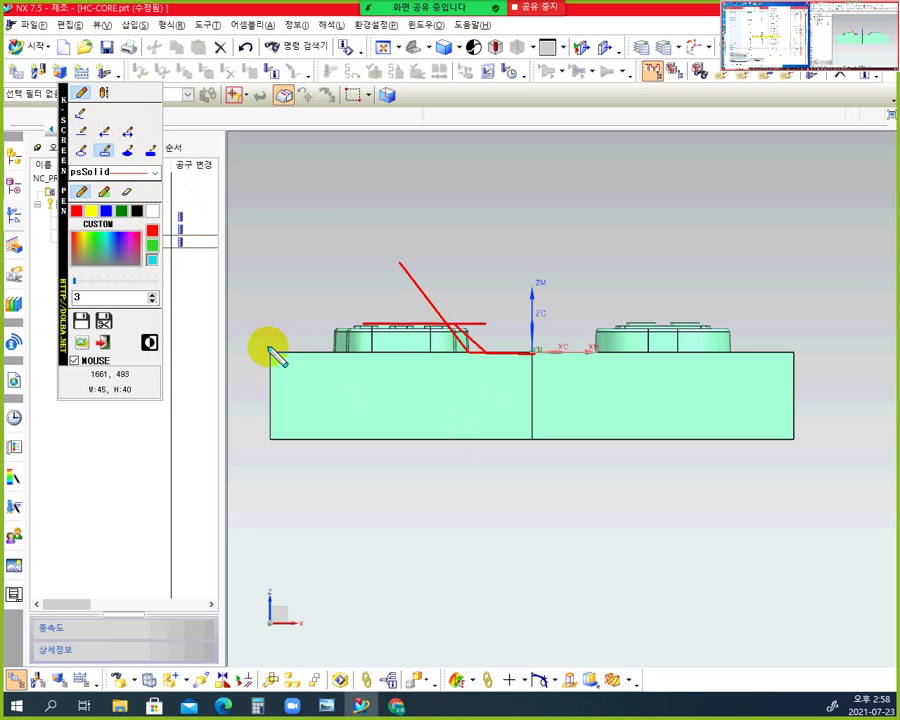
drag(270, 348, 341, 359)
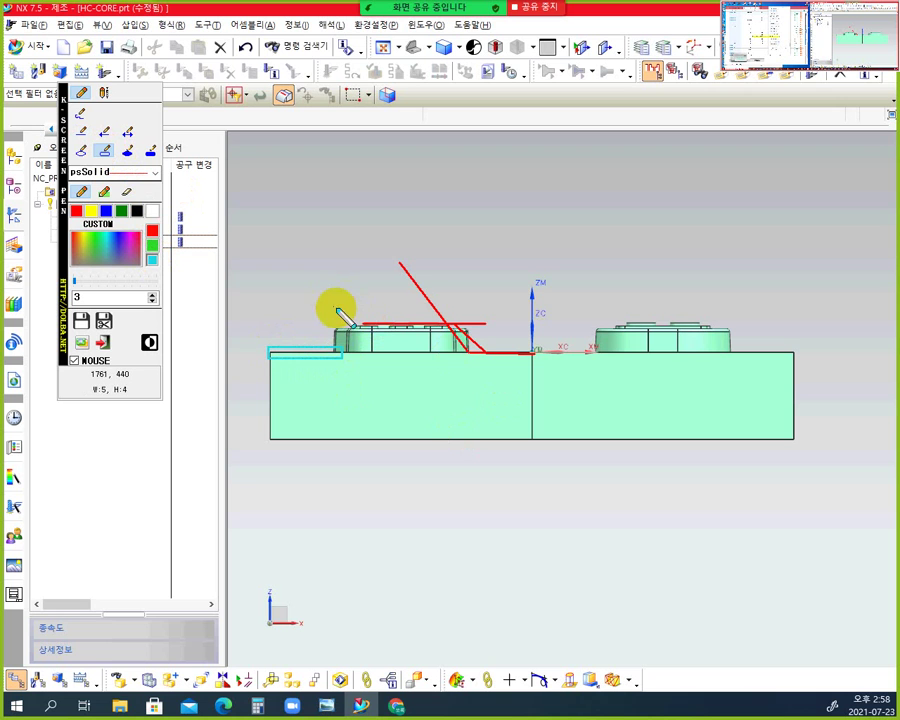
mouse_move(336, 309)
mouse_down()
mouse_move(466, 334)
mouse_move(482, 324)
mouse_up()
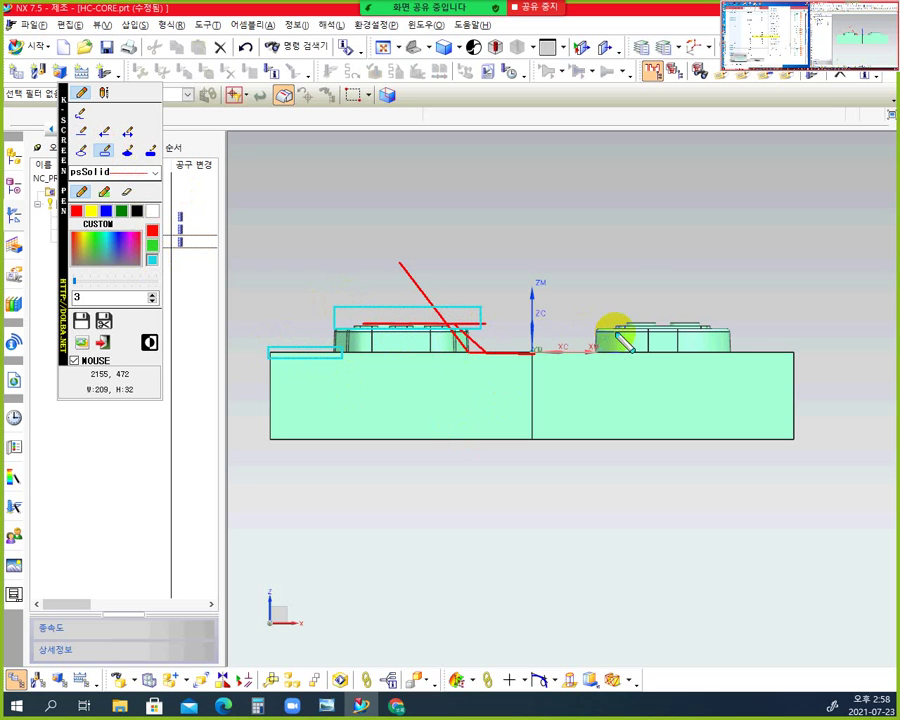
Step: Mark the right phone core's flat top and the block surface from the left core to the block's right edge with cyan rectangles
mouse_move(598, 304)
mouse_down()
mouse_move(702, 325)
mouse_move(726, 318)
mouse_move(726, 329)
mouse_up()
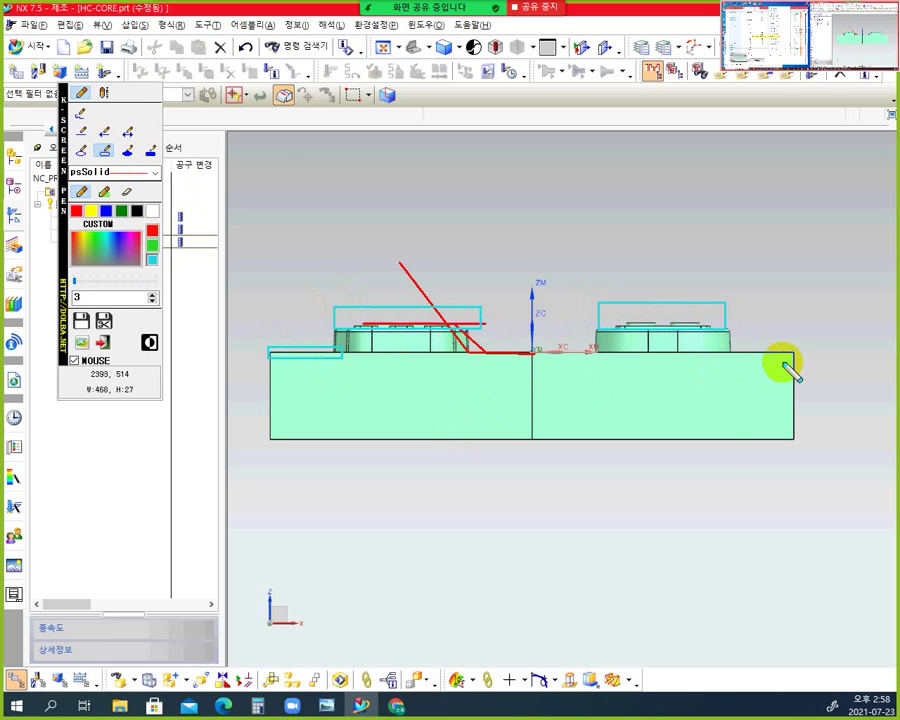
drag(455, 345, 802, 358)
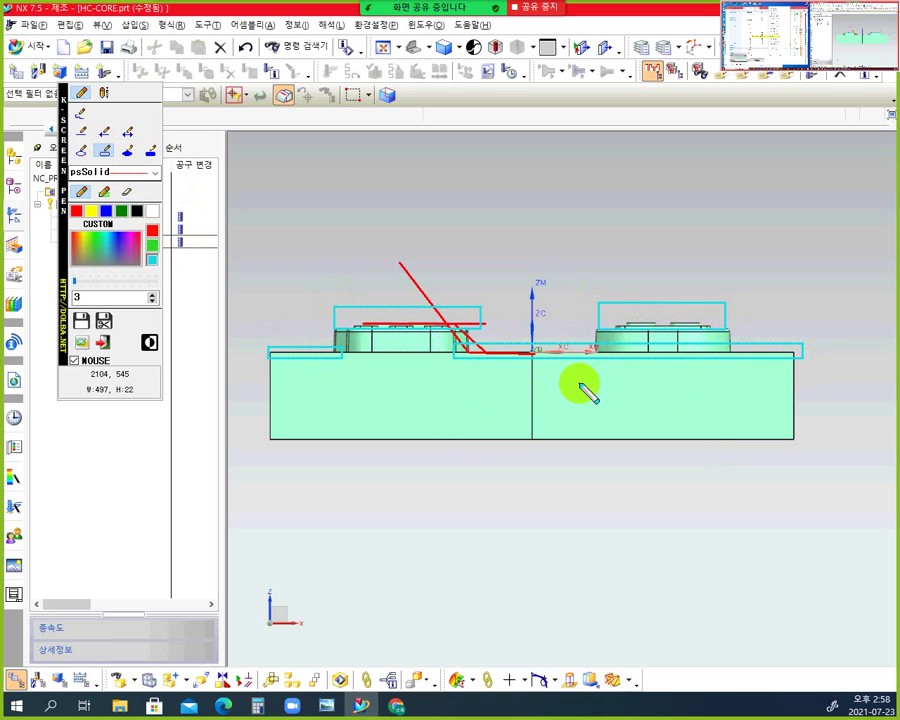
Step: Mark the steep side walls of both phone cores with narrow black rectangles, and close the annotation overlay
click(105, 152)
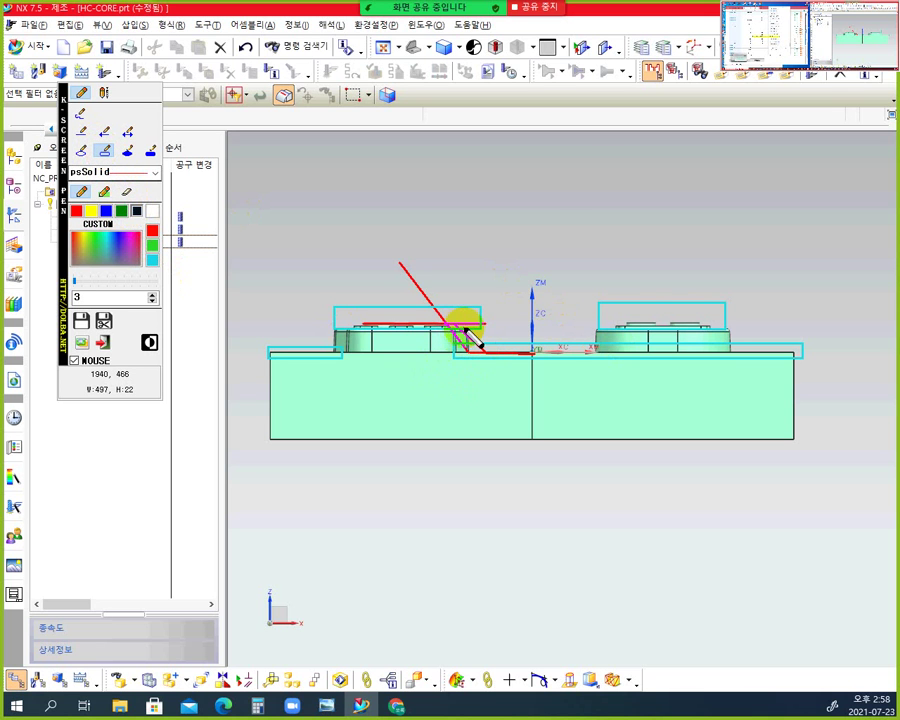
drag(458, 324, 472, 352)
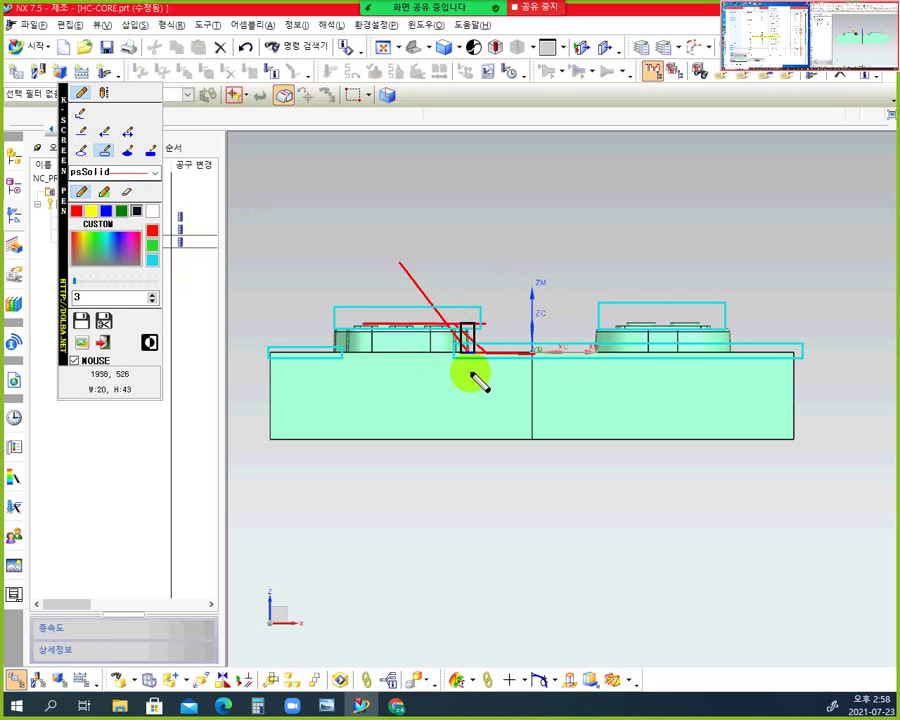
drag(328, 318, 341, 357)
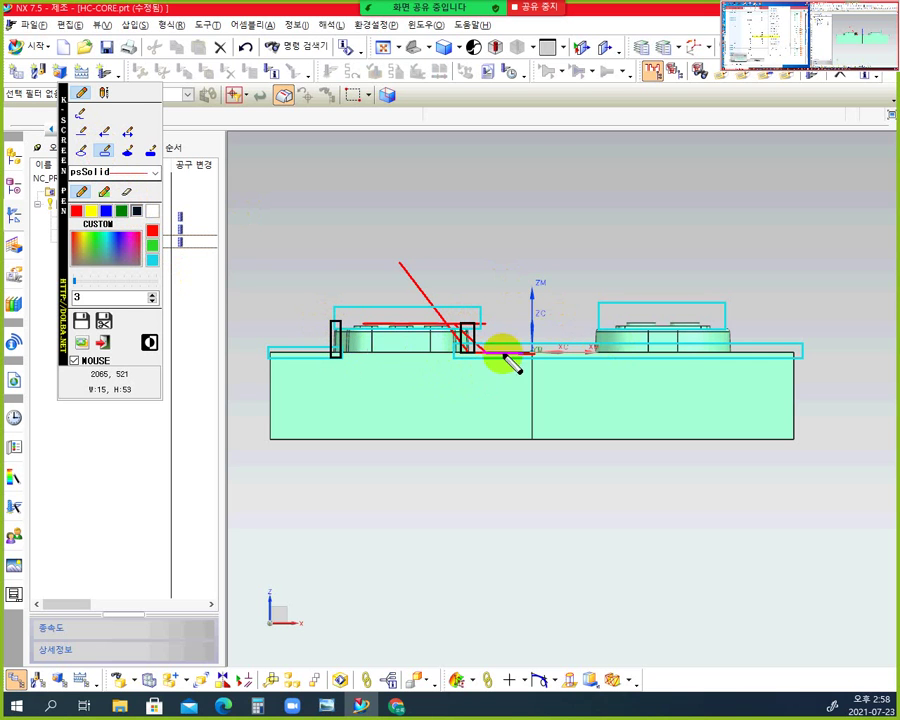
drag(590, 321, 605, 356)
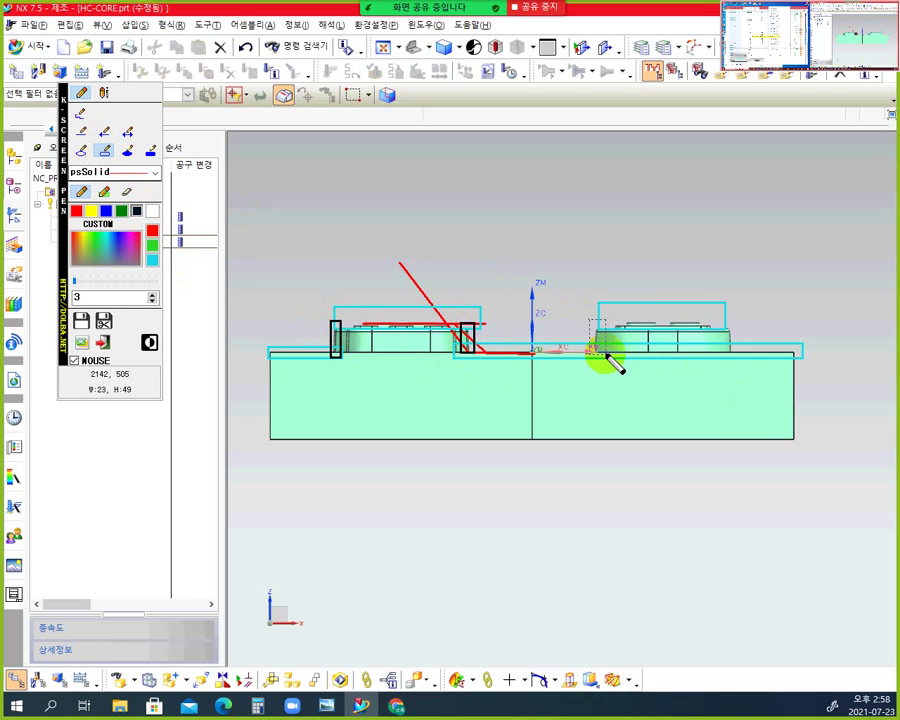
drag(722, 321, 737, 356)
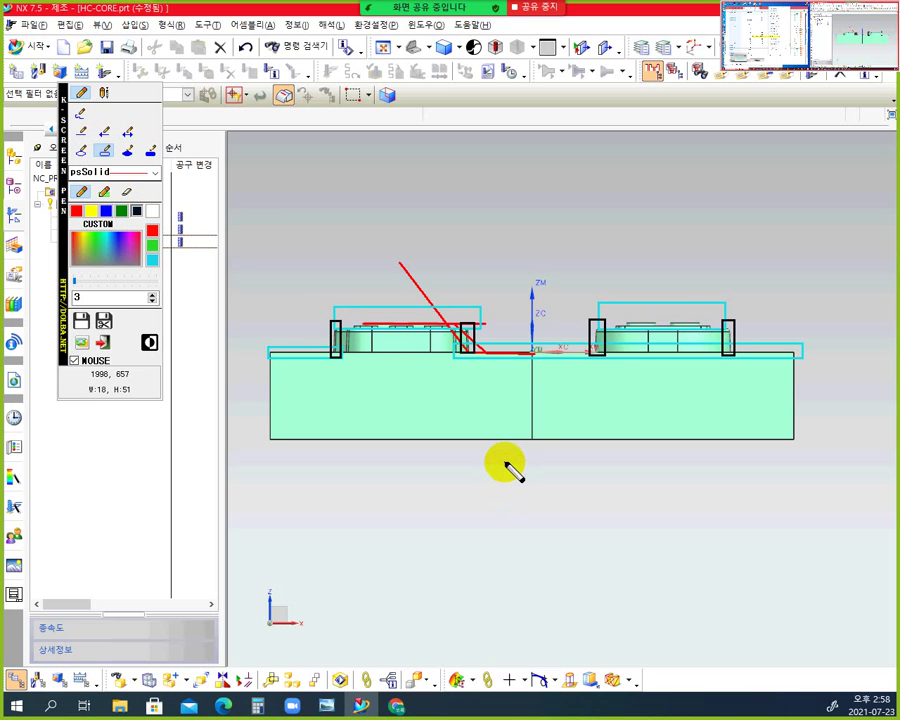
key(Escape)
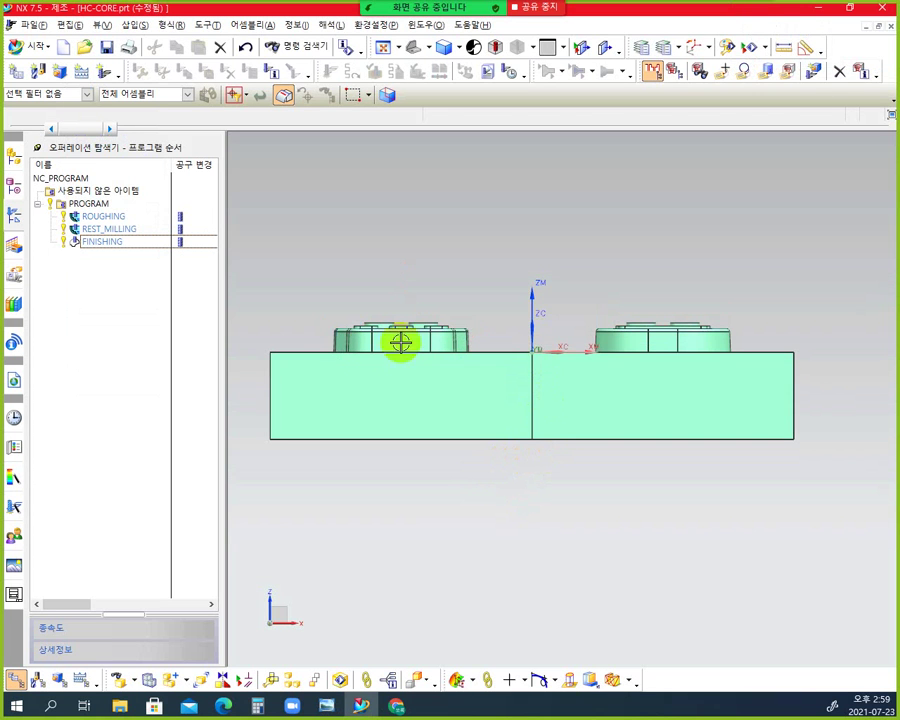
Step: In the empty area above the core, draw a black freehand profile with two humps and steep ends using K-Screen Pen
shift+middle_drag(502, 301, 506, 636)
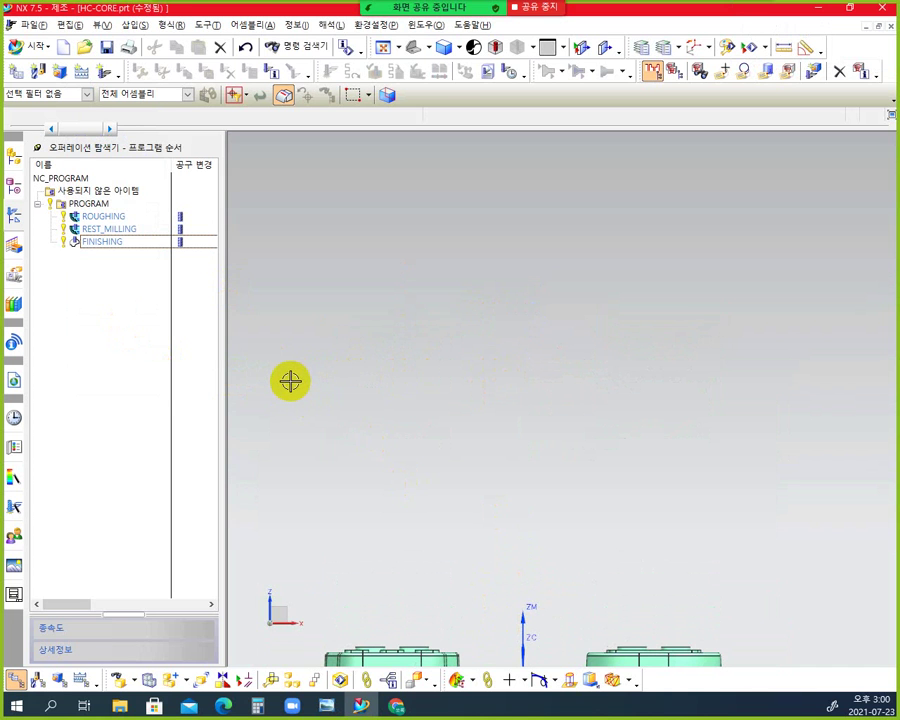
key(F12)
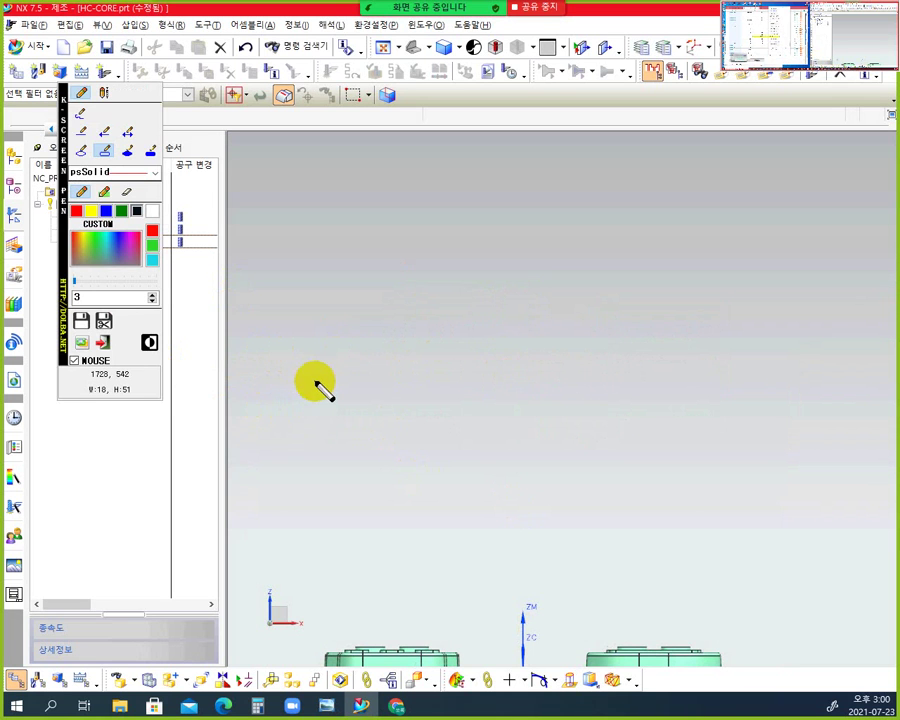
mouse_move(315, 381)
mouse_down()
mouse_move(406, 301)
mouse_move(495, 302)
mouse_up()
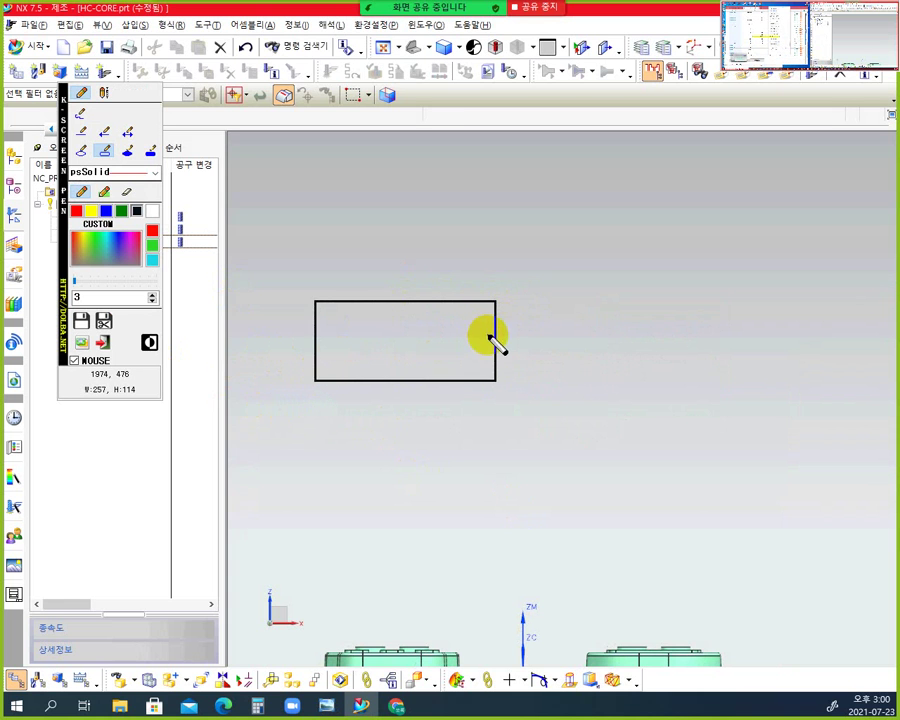
right_click(491, 336)
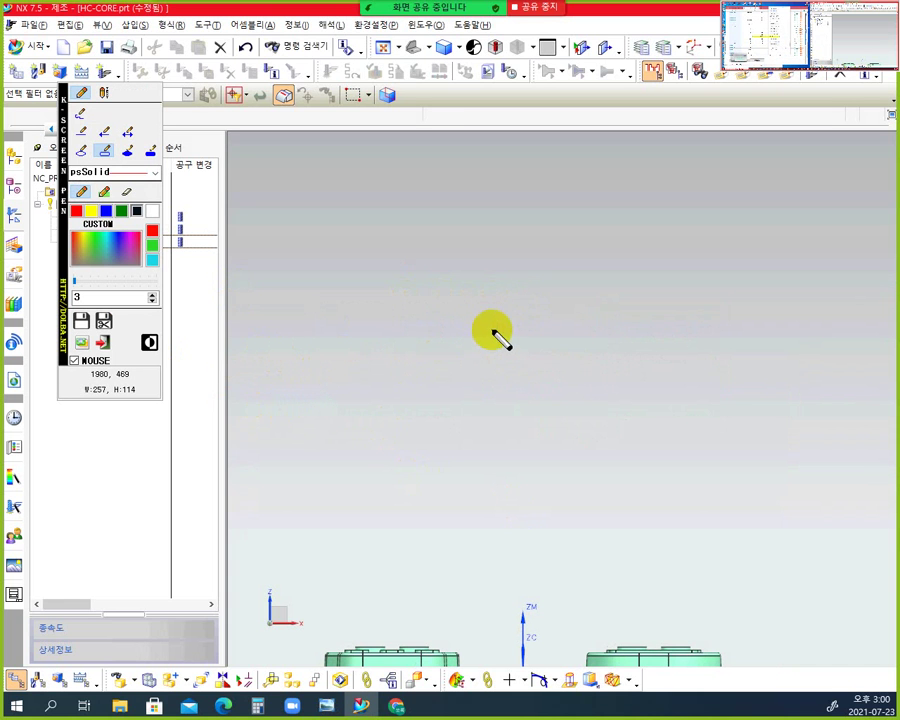
click(80, 114)
mouse_move(385, 313)
mouse_down()
mouse_move(528, 320)
mouse_move(760, 354)
mouse_move(812, 380)
mouse_move(872, 478)
mouse_up()
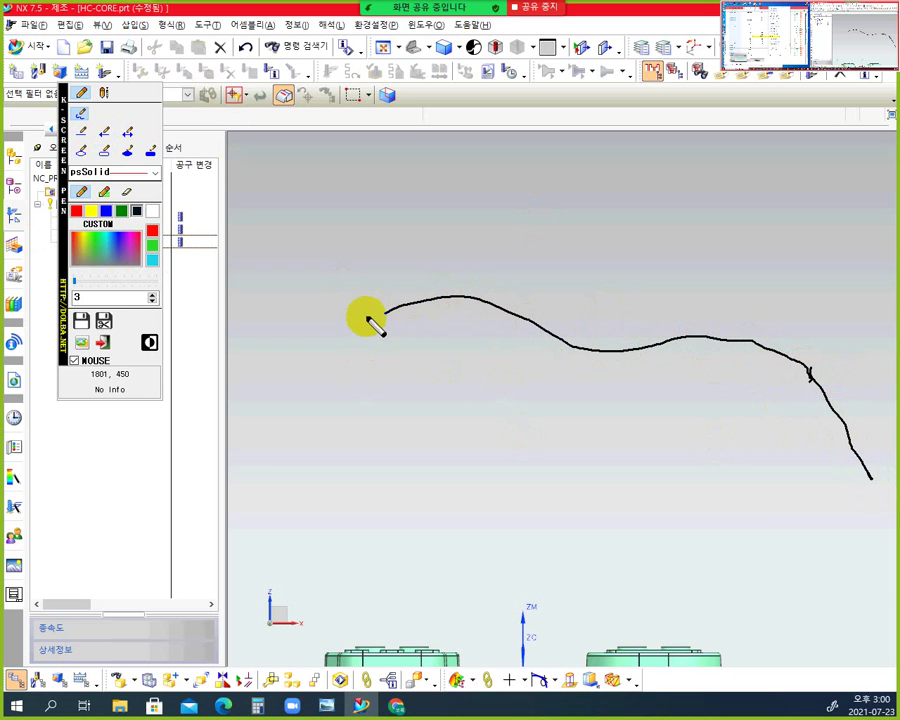
mouse_move(388, 316)
mouse_down()
mouse_move(360, 414)
mouse_move(358, 470)
mouse_up()
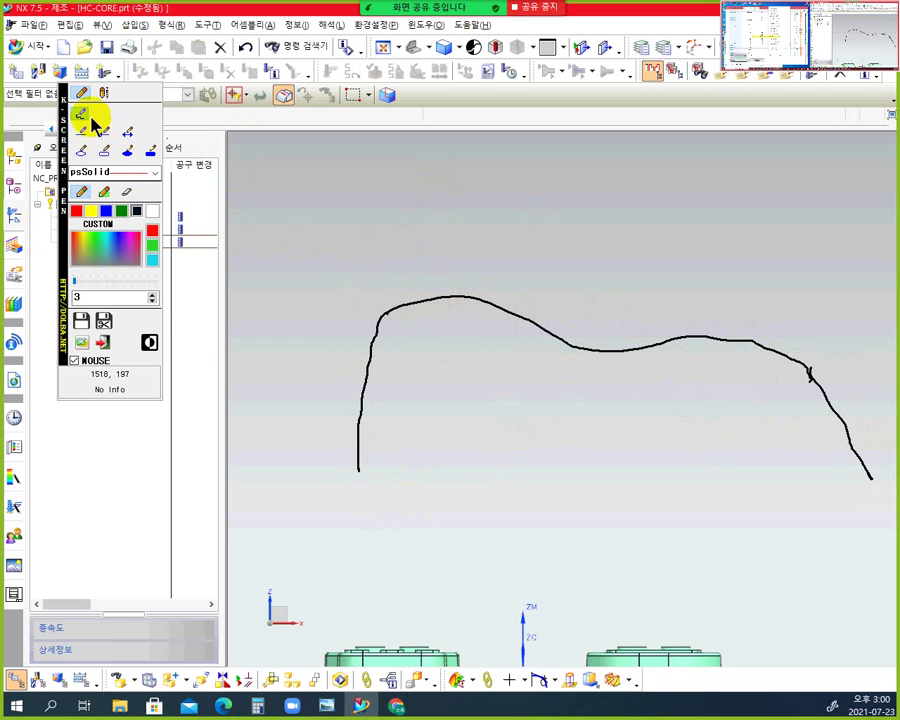
Step: At the profile's first peak, draw red near-horizontal lines to both sides and two downward slopes of about 27° and 30°
click(77, 214)
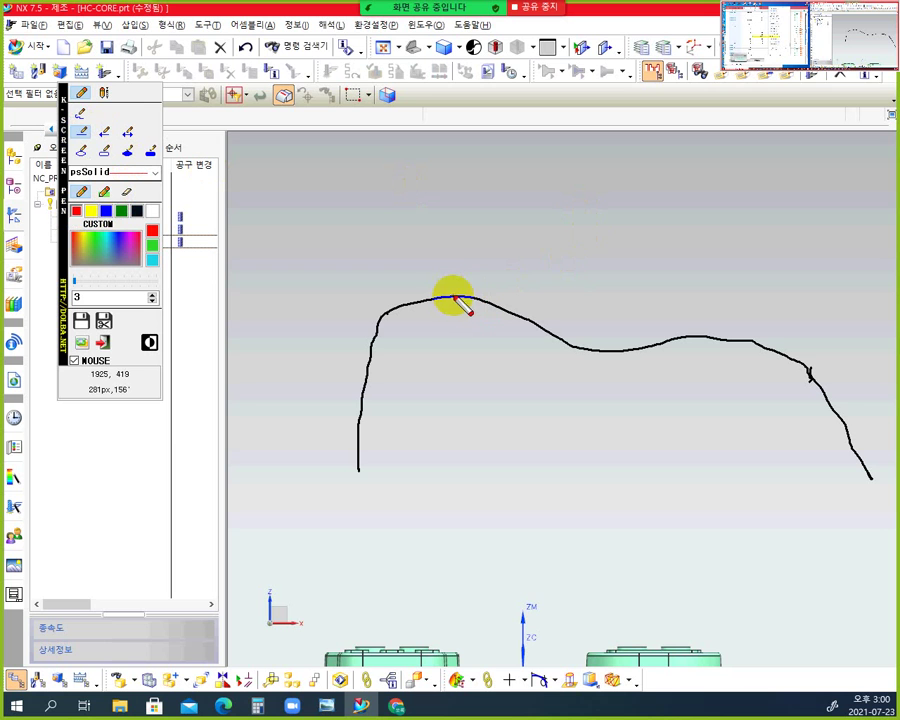
drag(454, 297, 287, 291)
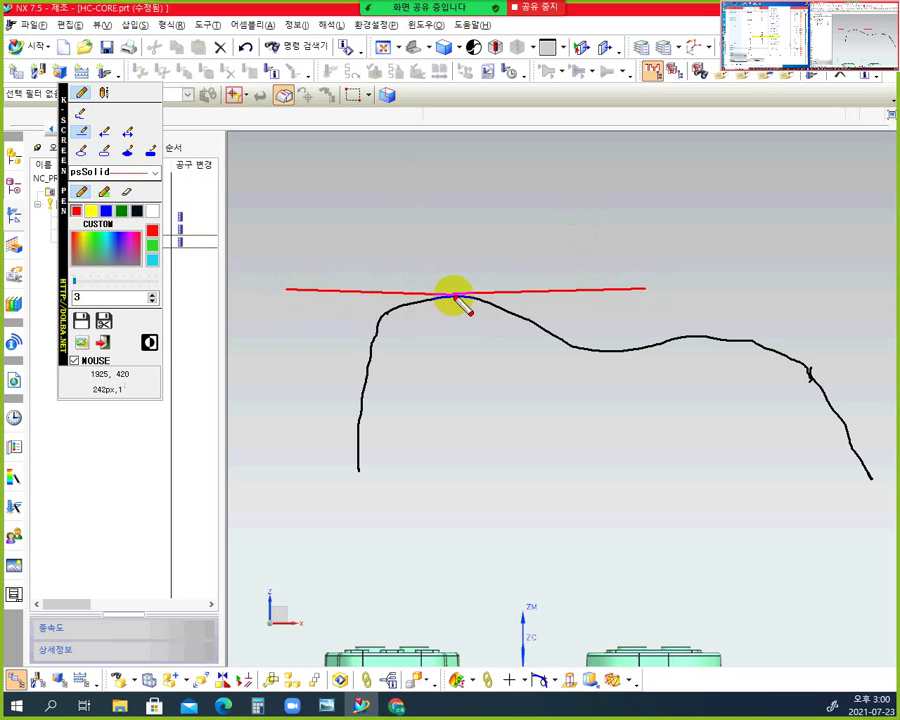
drag(455, 297, 331, 354)
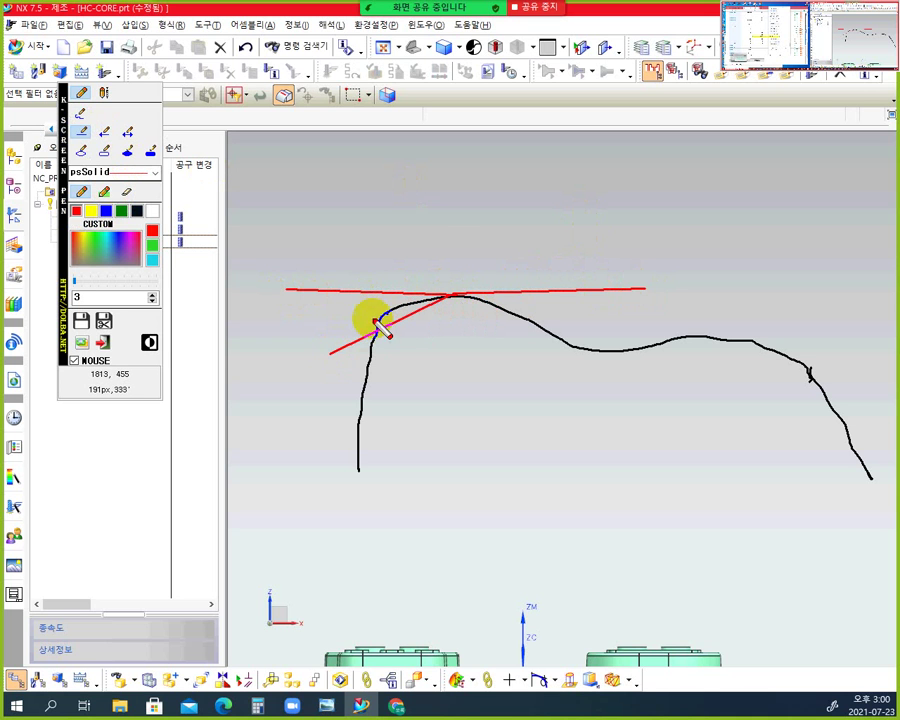
drag(453, 297, 558, 360)
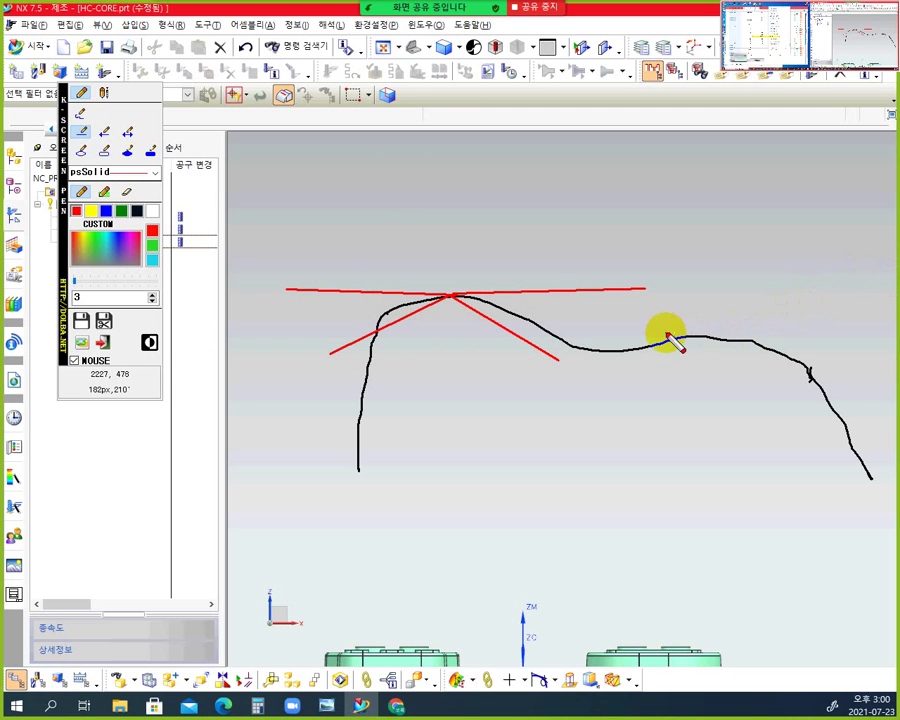
Step: At the profile's second peak, draw a red near-horizontal line and a downward slope of about 32° on each side
drag(670, 341, 848, 328)
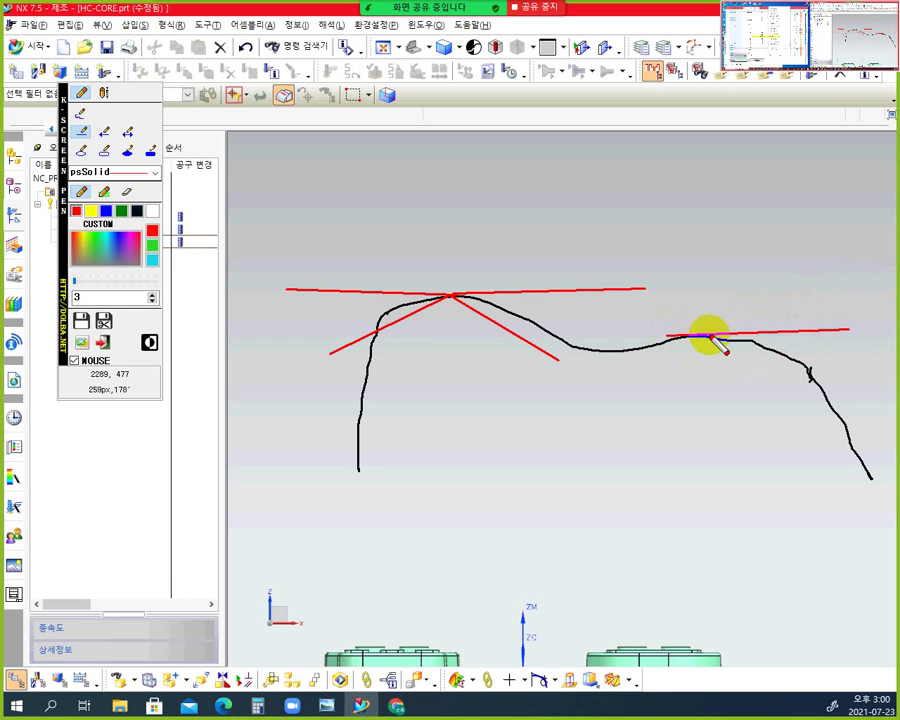
mouse_move(700, 337)
mouse_down()
mouse_move(606, 376)
mouse_move(590, 404)
mouse_move(597, 401)
mouse_up()
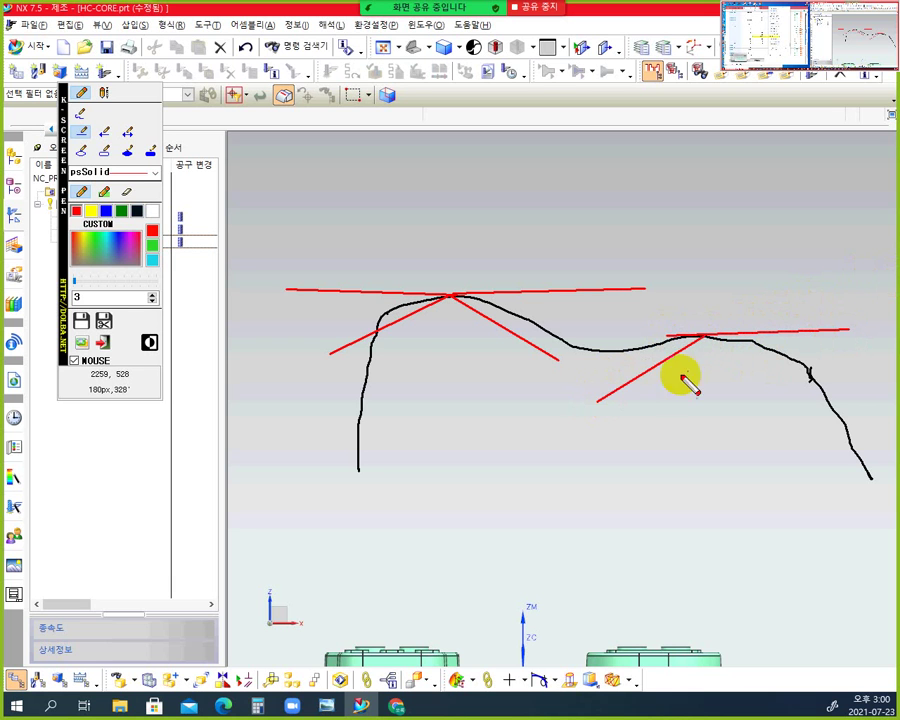
mouse_move(707, 336)
mouse_down()
mouse_move(868, 428)
mouse_move(872, 440)
mouse_up()
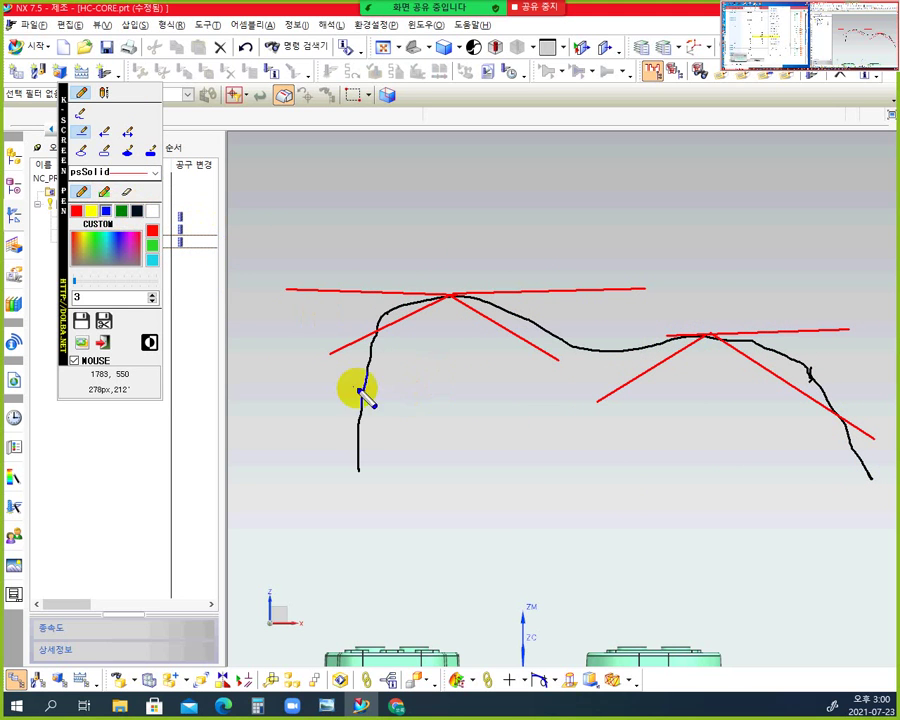
Step: Mark the steep left and right ends of the black profile with blue rectangles
mouse_move(361, 338)
mouse_down()
mouse_move(365, 466)
mouse_move(352, 462)
mouse_up()
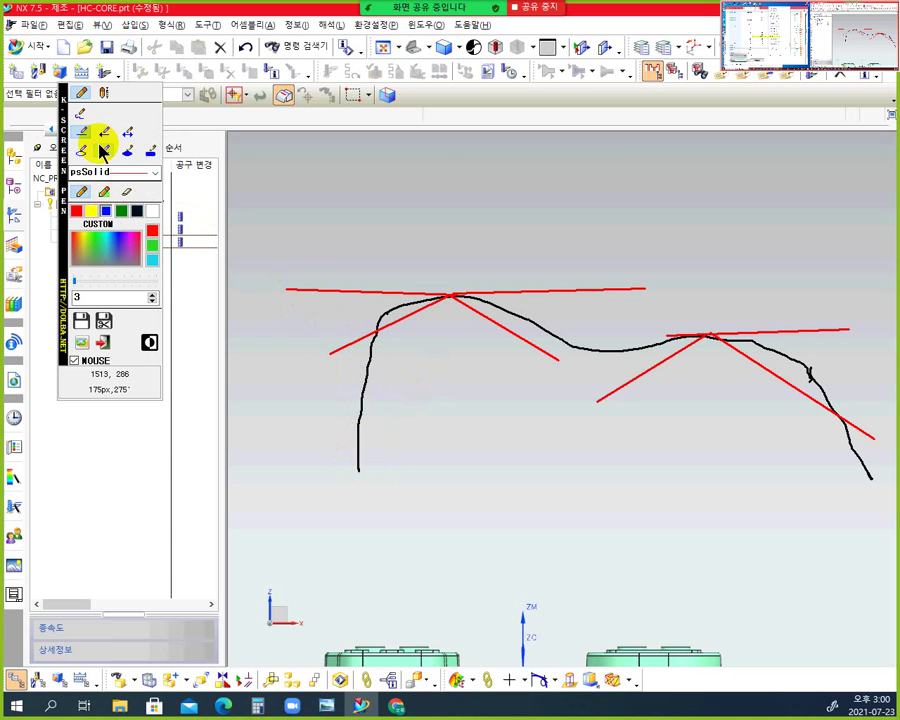
click(105, 150)
drag(365, 345, 338, 476)
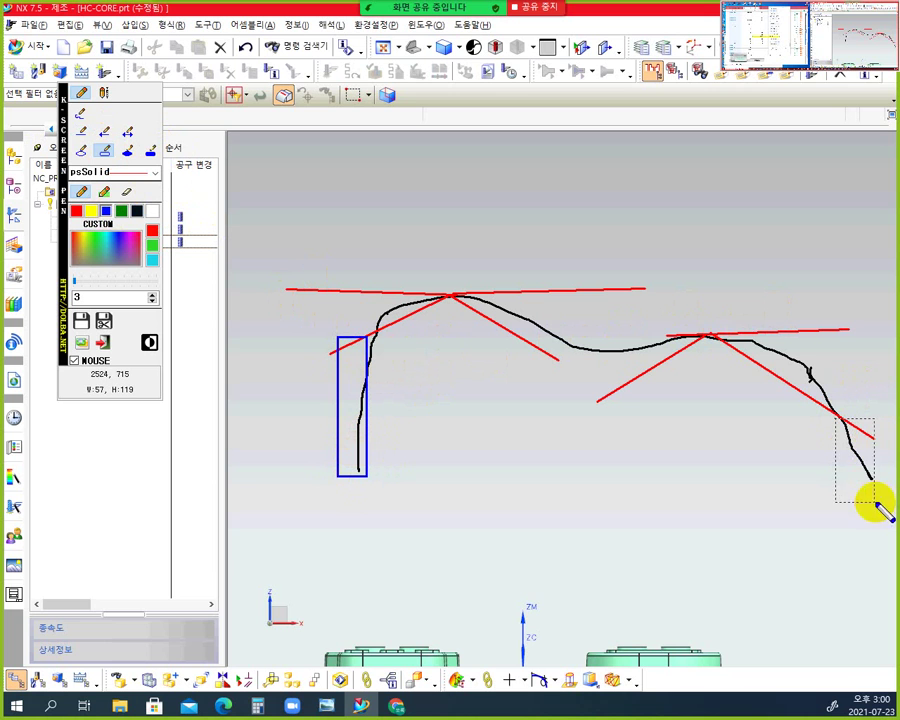
drag(874, 502, 874, 502)
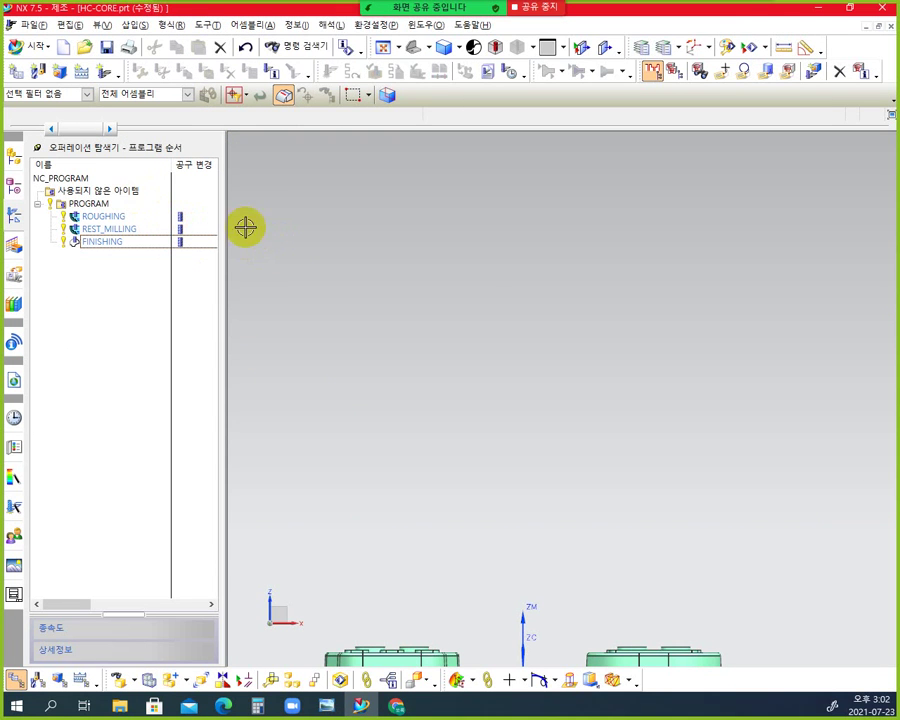
Step: Reopen K-Screen Pen on the cleared view and choose the outline ellipse shape in blue
key(ctrl+F1)
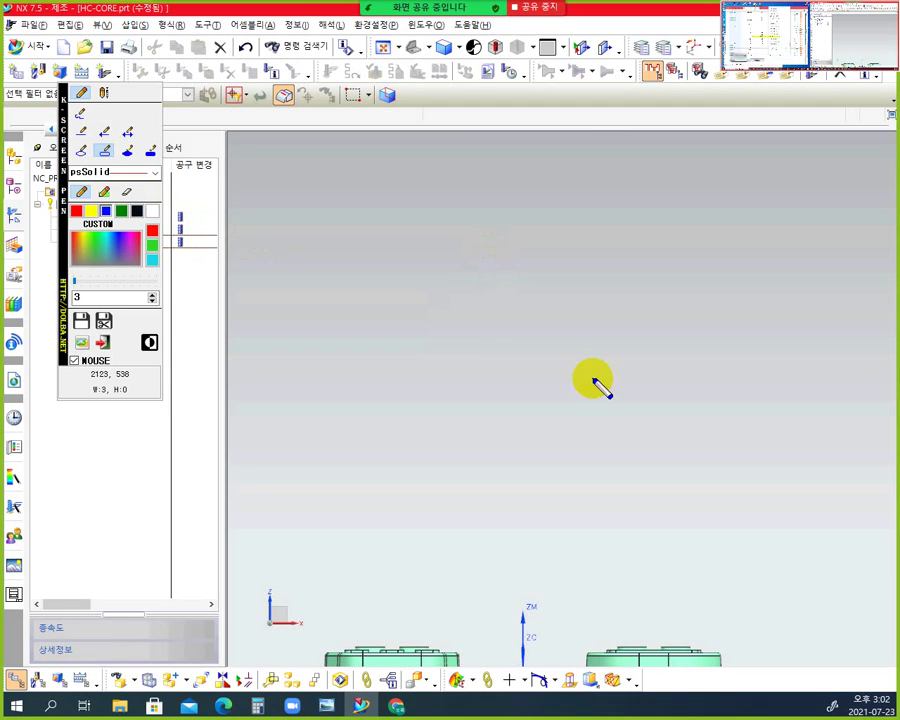
drag(461, 284, 463, 284)
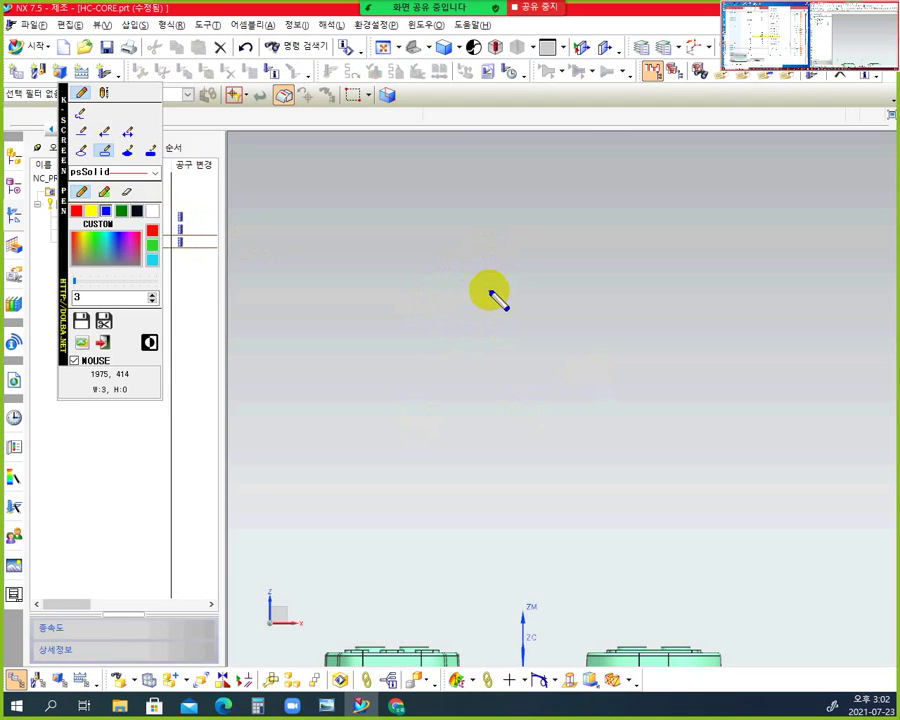
drag(494, 321, 496, 345)
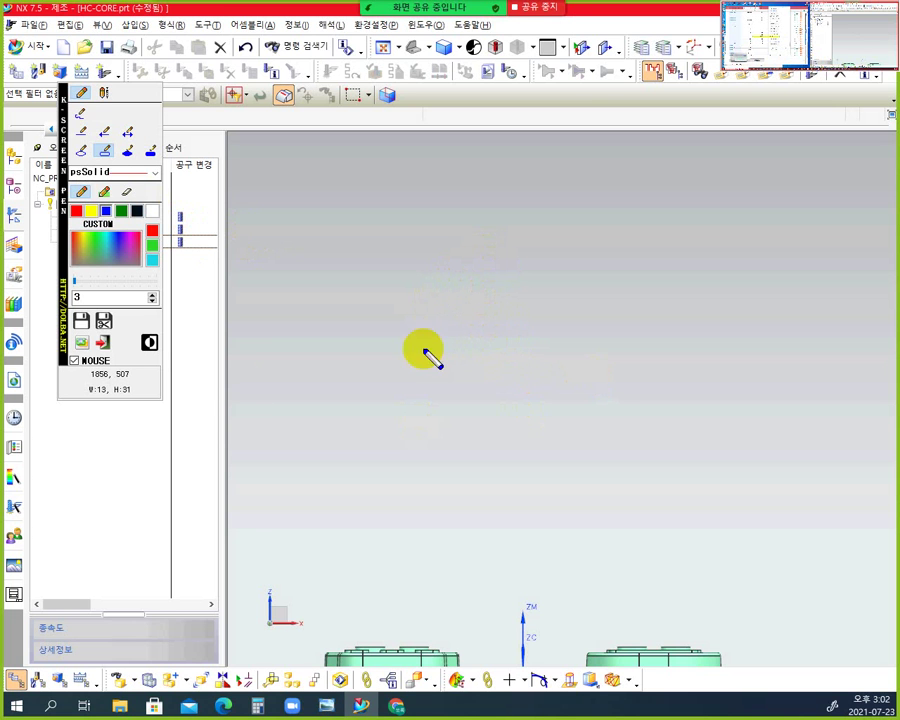
click(82, 94)
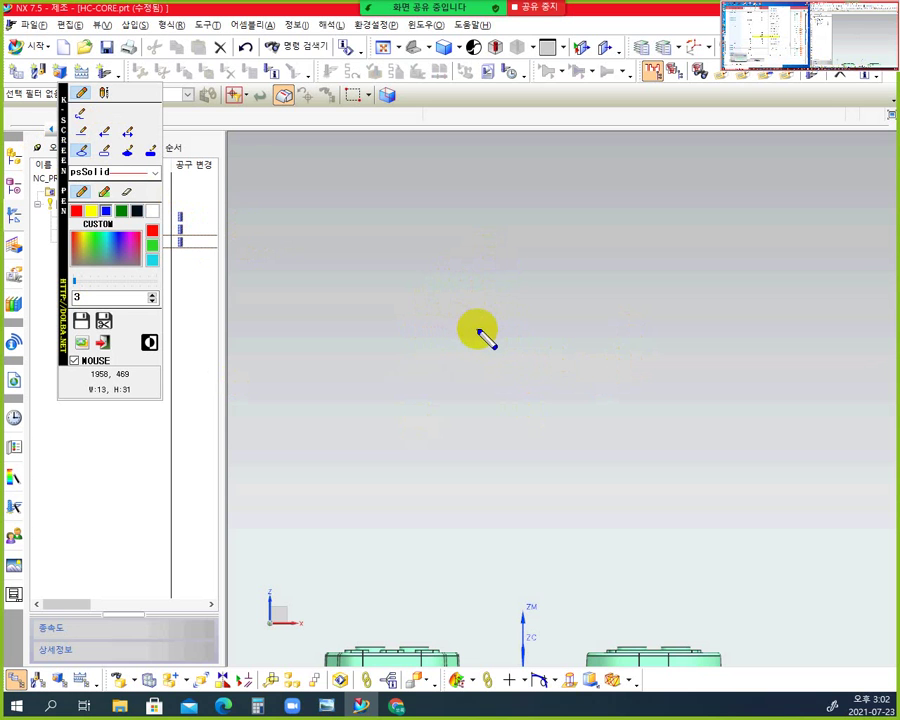
drag(473, 331, 548, 374)
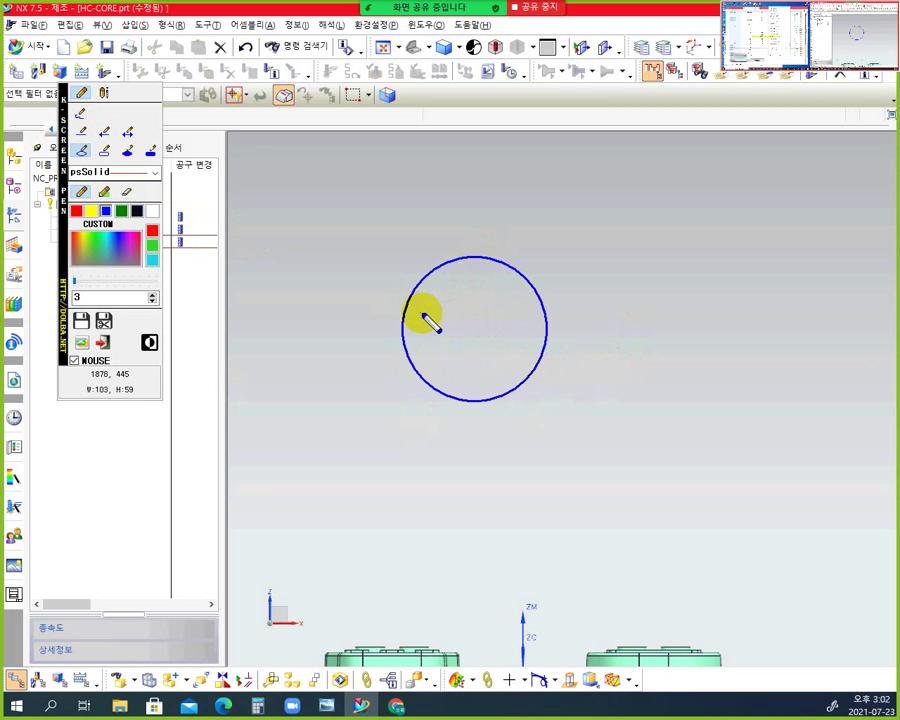
drag(412, 311, 545, 402)
key(ctrl+z)
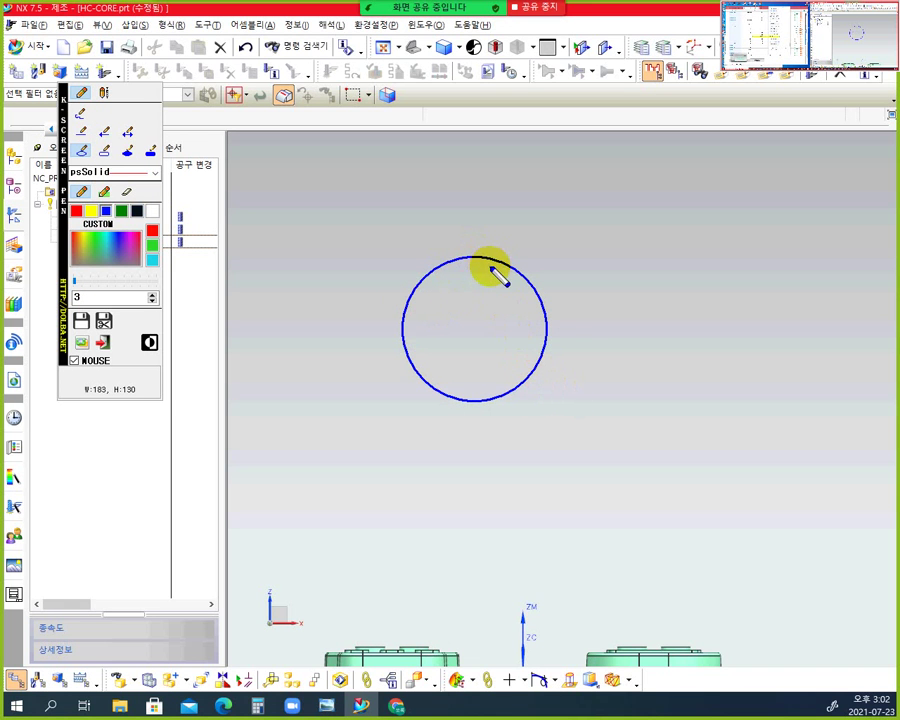
key(ctrl+z)
Step: Draw five nested blue ellipses that widen and extend downward like a dome's level contours, the outermost about 393 by 310 px
drag(420, 318, 585, 392)
drag(412, 311, 598, 421)
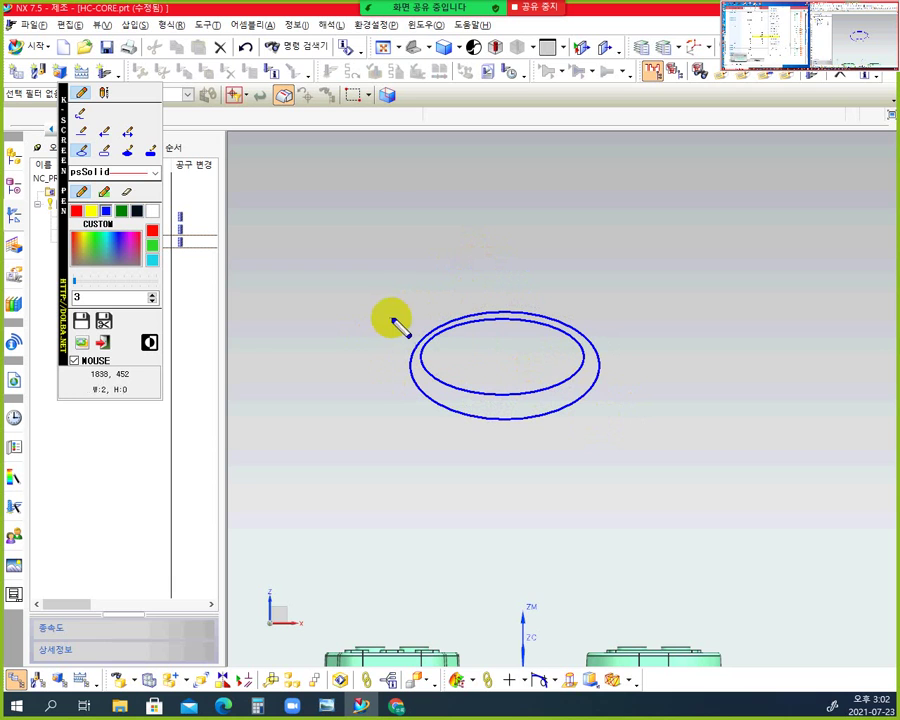
drag(390, 318, 611, 431)
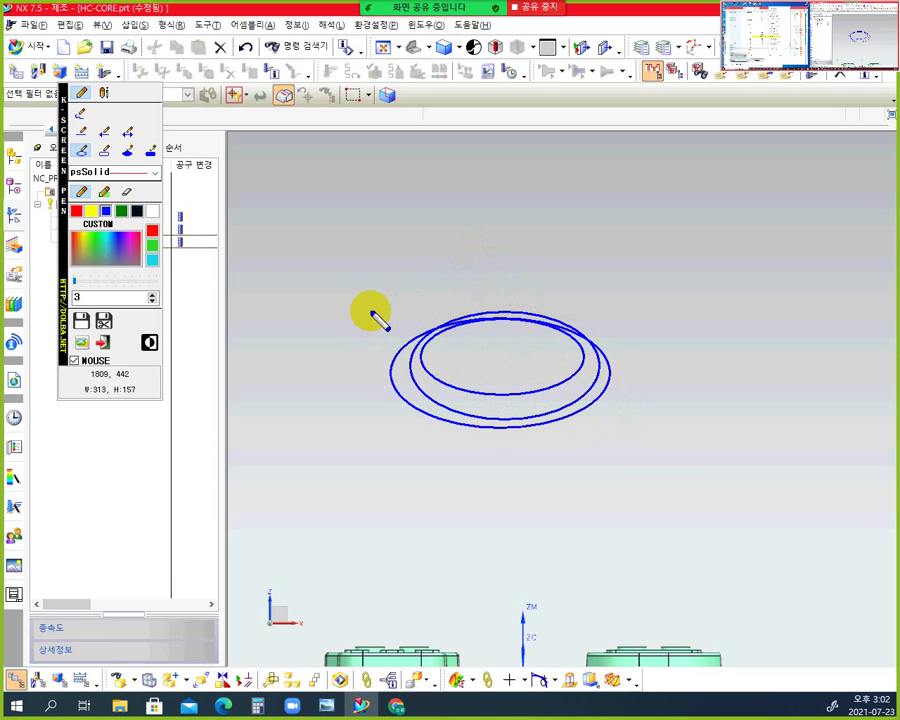
mouse_move(373, 303)
mouse_down()
mouse_move(474, 360)
mouse_move(635, 410)
mouse_move(636, 478)
mouse_up()
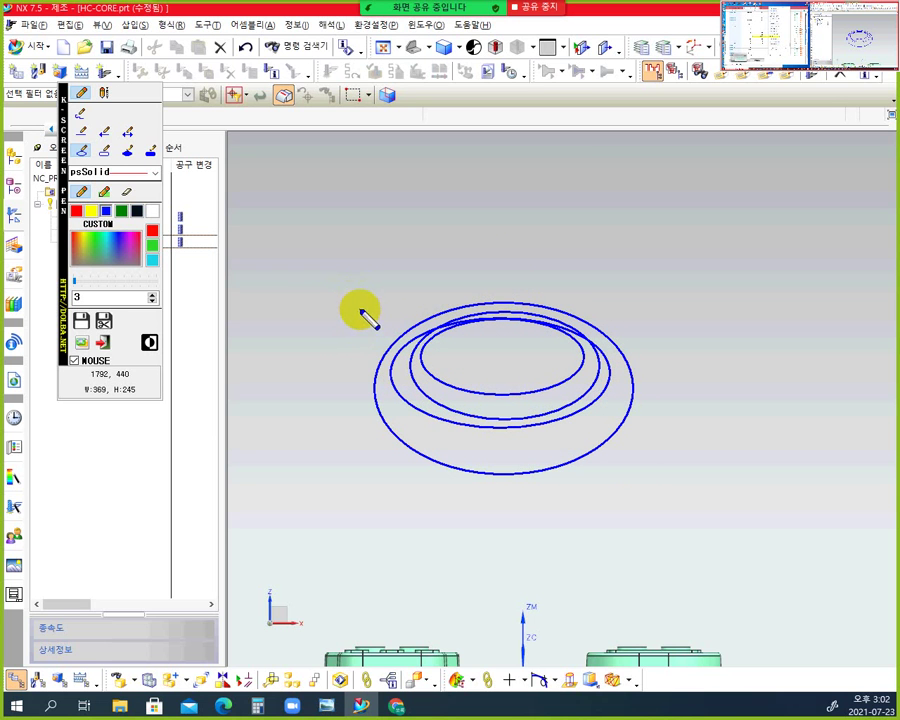
drag(366, 306, 630, 456)
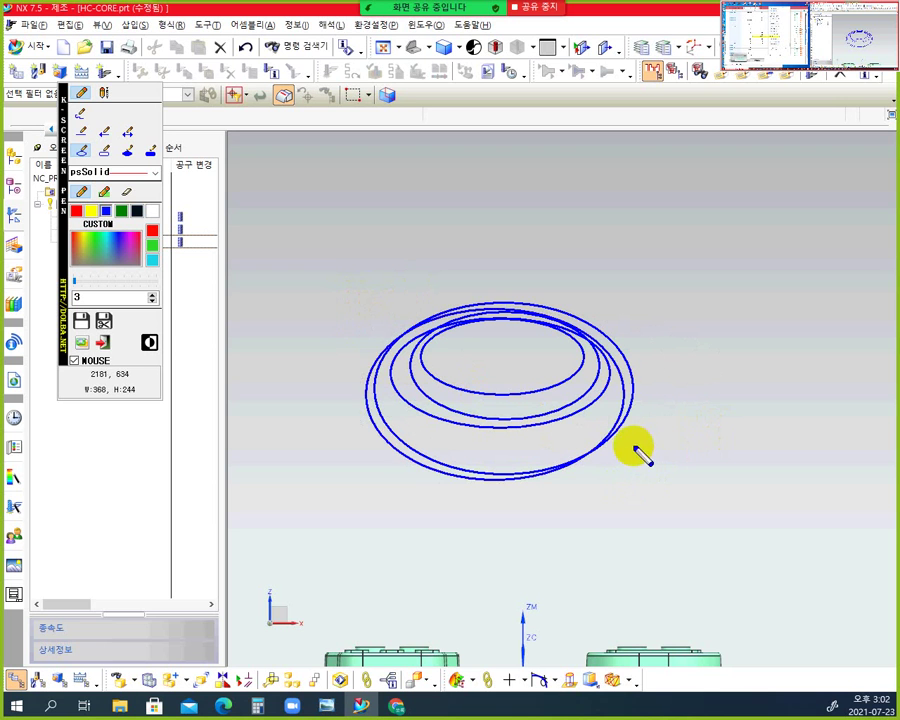
key(ctrl+z)
mouse_move(372, 312)
mouse_down()
mouse_move(666, 473)
mouse_move(640, 492)
mouse_move(646, 520)
mouse_up()
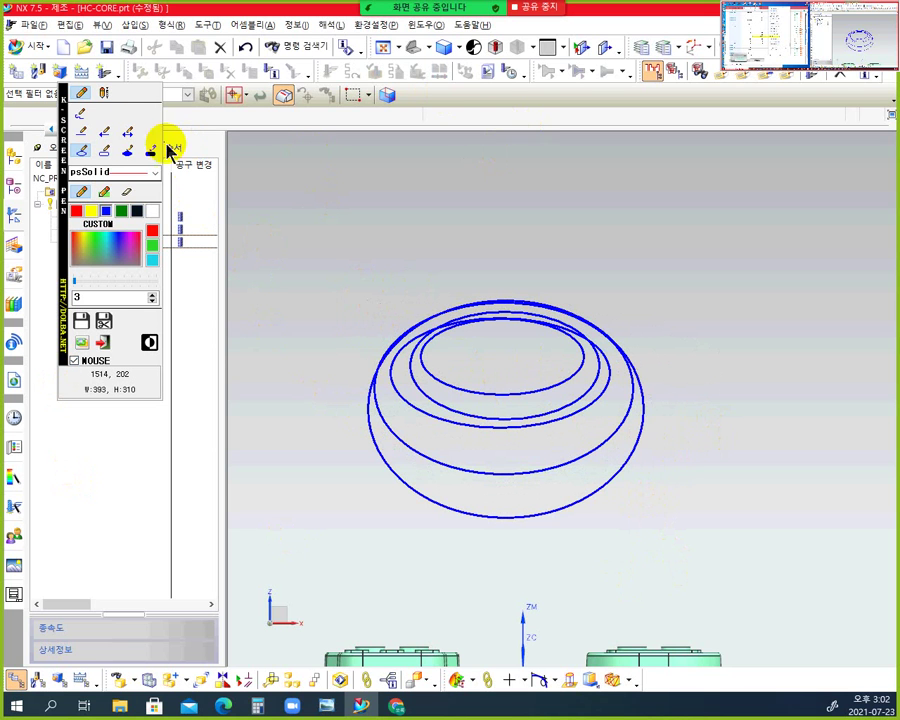
Step: Draw a black freehand hump profile above the nested ellipses, steep at its start and flattening out at its end
click(83, 114)
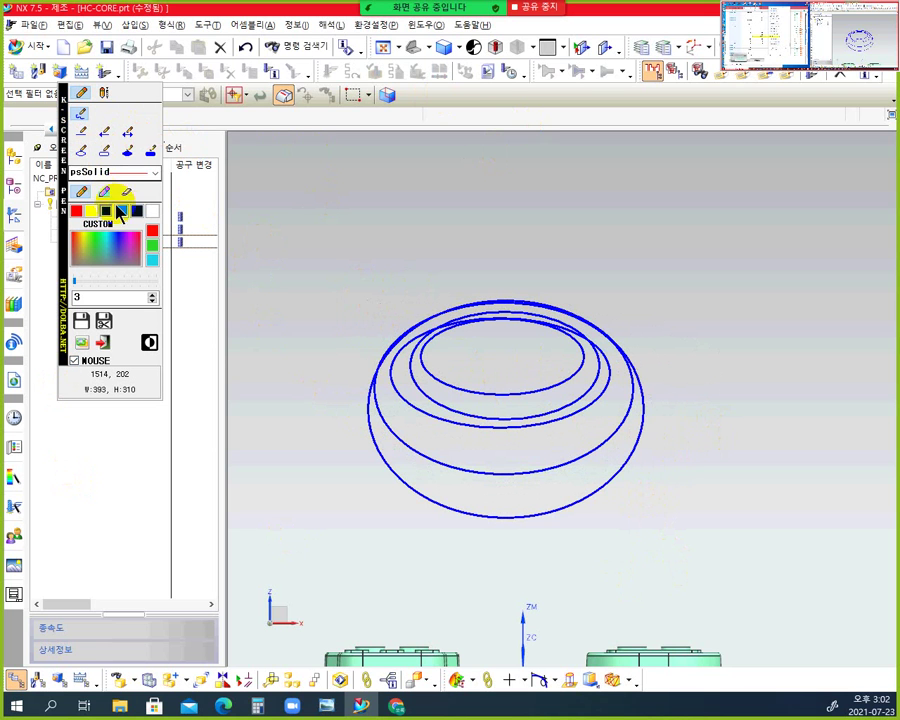
click(137, 211)
mouse_move(244, 260)
mouse_down()
mouse_move(291, 191)
mouse_move(513, 232)
mouse_up()
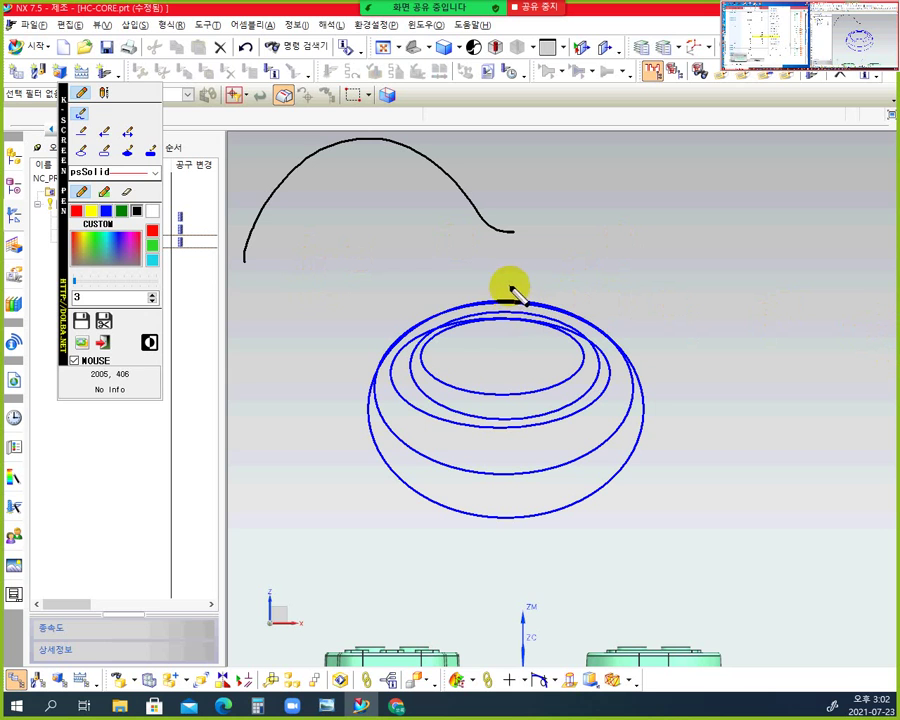
Step: Mark the ring spacing at the back and left of the nested ellipses with black arrows, and handwrite a black note at their upper right
mouse_move(509, 290)
mouse_down()
mouse_move(520, 334)
mouse_move(510, 342)
mouse_move(525, 280)
mouse_up()
mouse_move(663, 278)
mouse_down()
mouse_move(714, 296)
mouse_move(728, 283)
mouse_move(729, 299)
mouse_move(748, 302)
mouse_up()
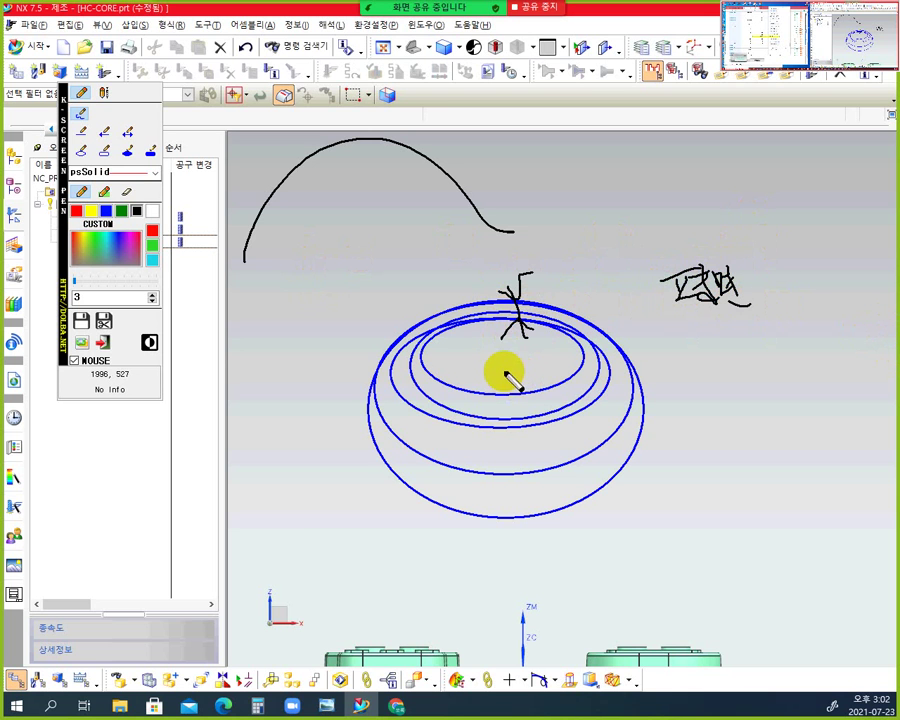
click(430, 358)
mouse_move(360, 378)
mouse_down()
mouse_move(463, 357)
mouse_move(446, 359)
mouse_up()
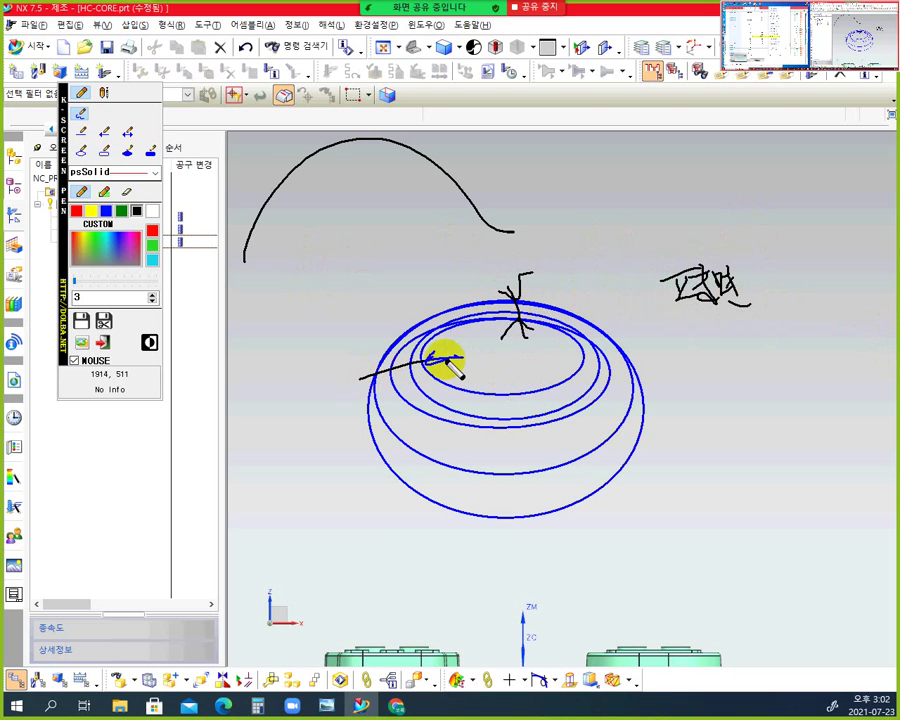
drag(381, 359, 347, 393)
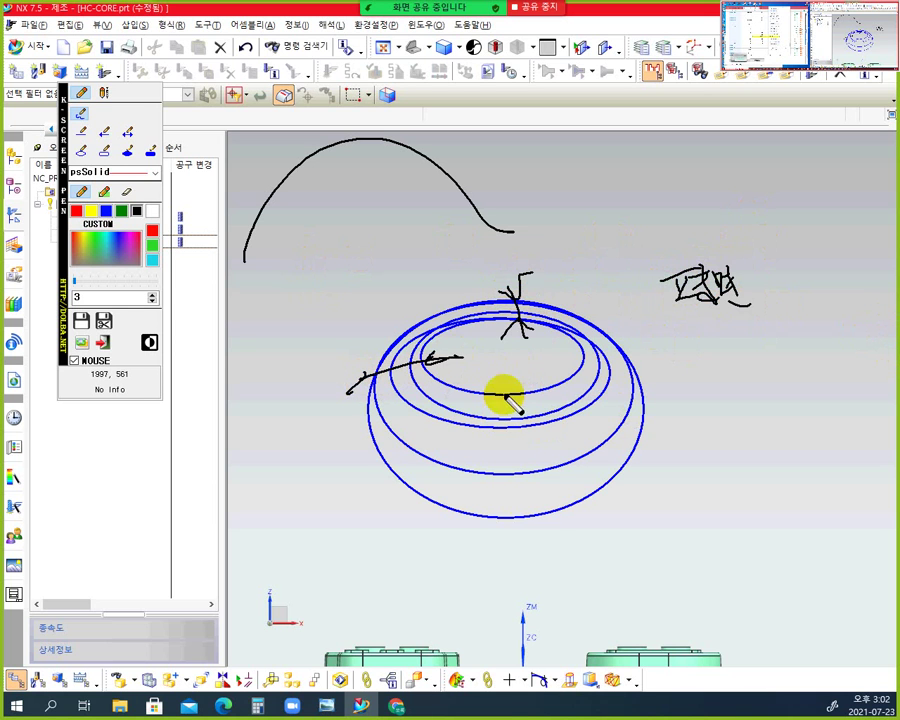
Step: Mark the wide ring spacing at the front of the ellipses with a long black arrow, and the spacing on their right with a shorter one
drag(502, 397, 554, 562)
drag(526, 515, 515, 548)
drag(528, 516, 559, 522)
drag(490, 378, 520, 365)
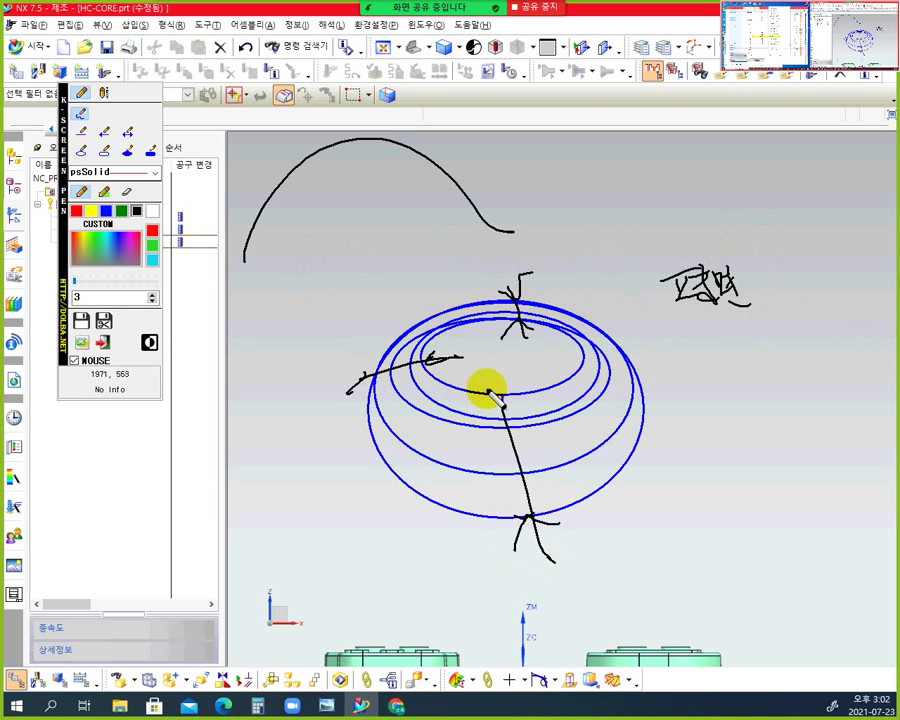
mouse_move(576, 352)
mouse_down()
mouse_move(632, 338)
mouse_move(617, 342)
mouse_up()
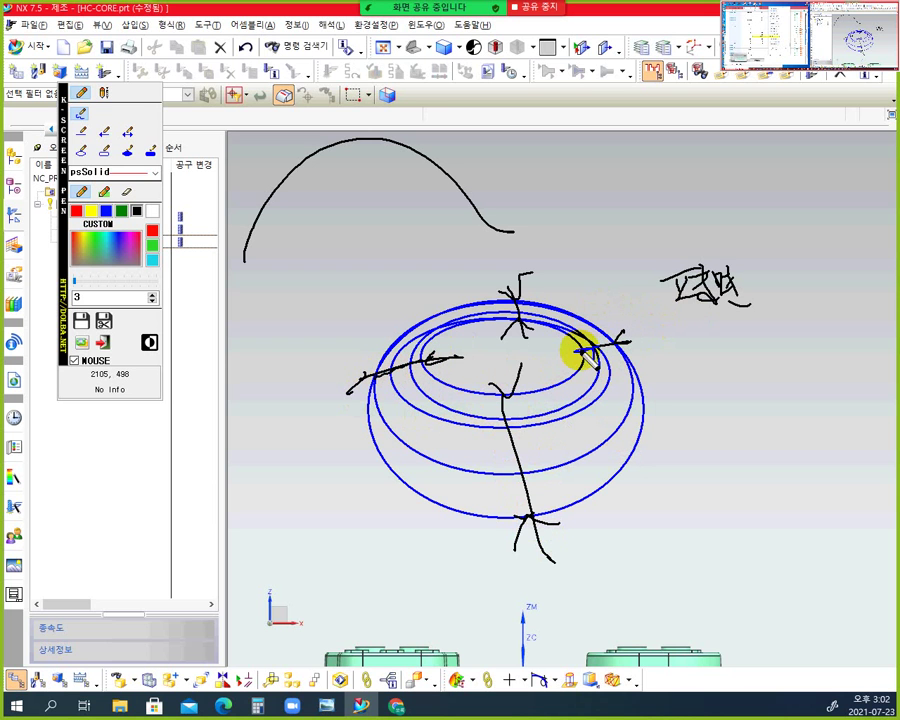
drag(618, 342, 638, 372)
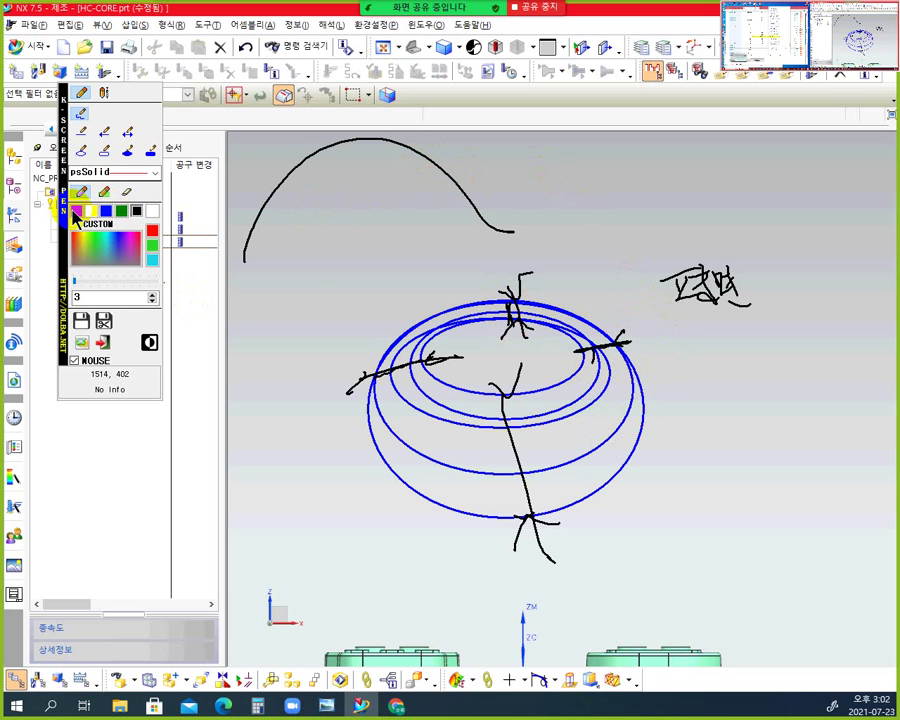
Step: Draw red downward arrows onto the black hump profile along both flanks, the one at its steep left end about 160 px long
click(103, 132)
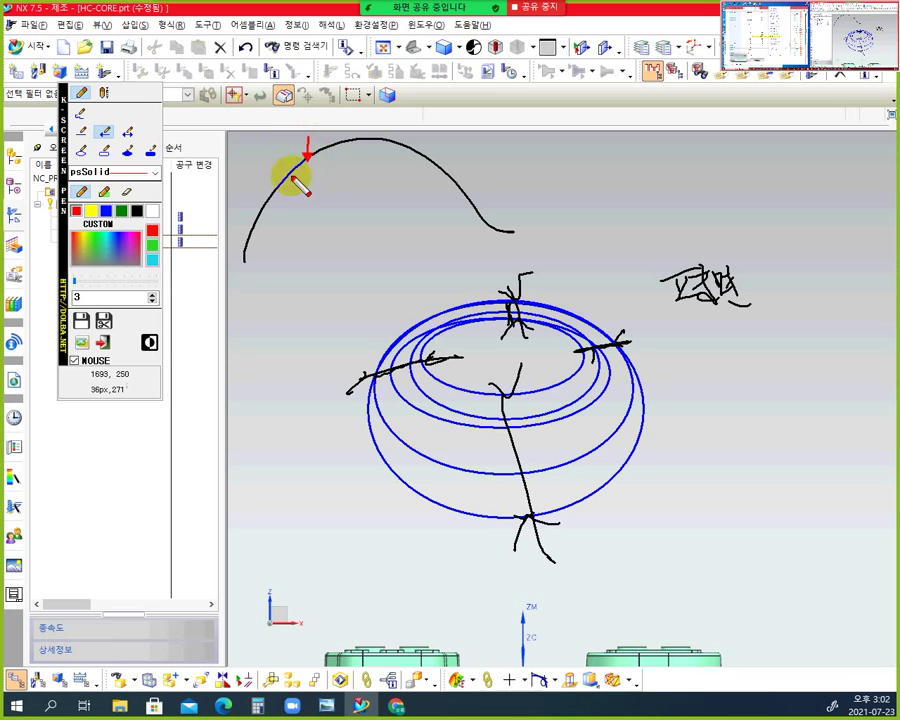
mouse_move(285, 143)
mouse_down()
mouse_move(284, 176)
mouse_move(269, 197)
mouse_up()
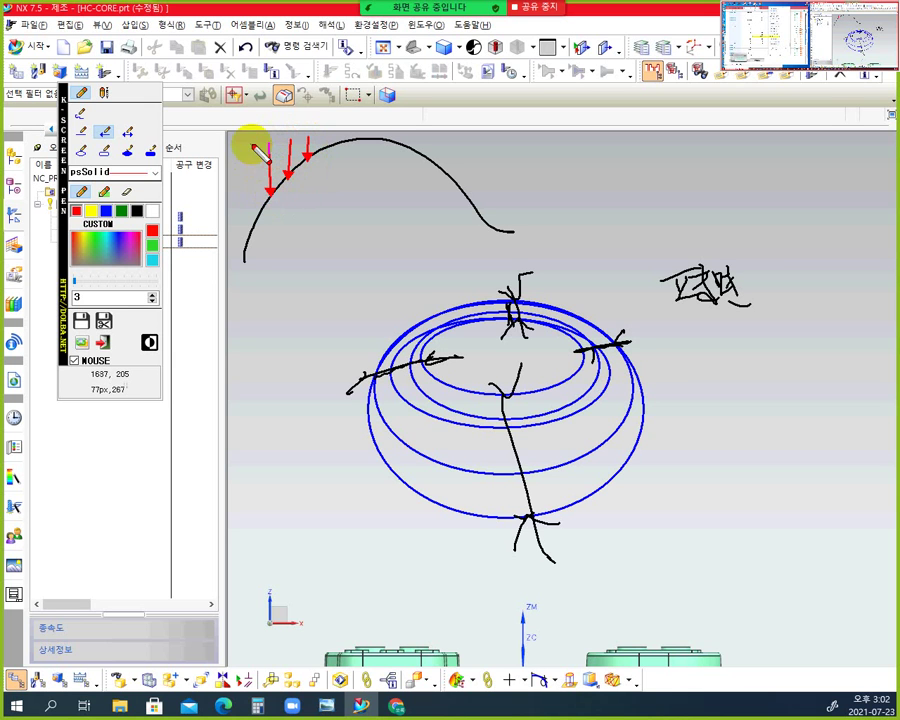
drag(250, 143, 253, 232)
drag(238, 147, 231, 252)
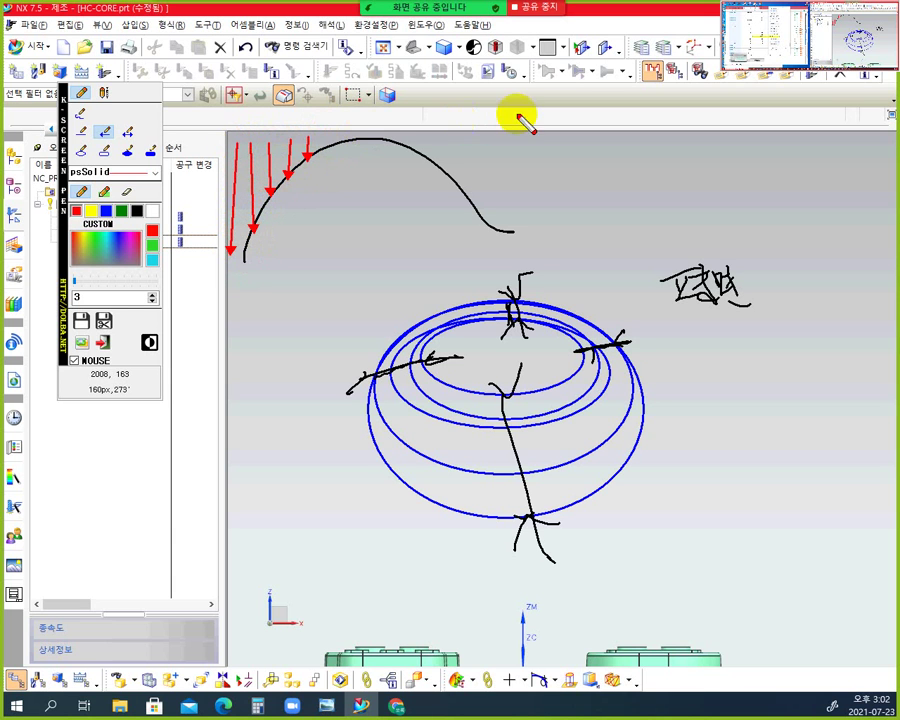
drag(392, 136, 453, 183)
drag(471, 136, 470, 206)
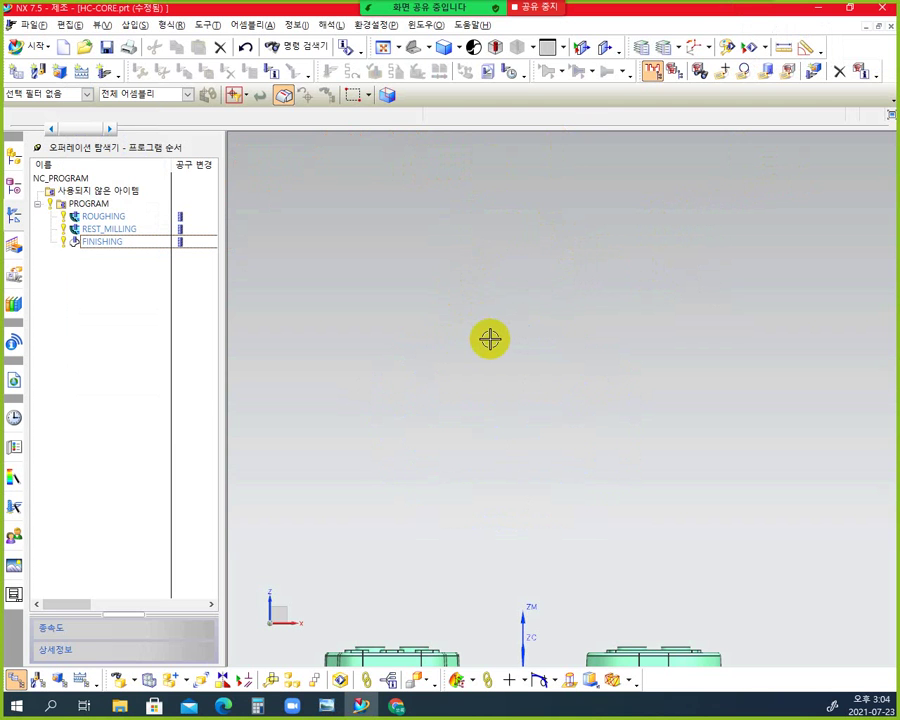
Step: Reopen K-Screen Pen on the cleared view and draw a black freehand profile with a steep left wall and a long gentle right slope
key(ctrl+shift+p)
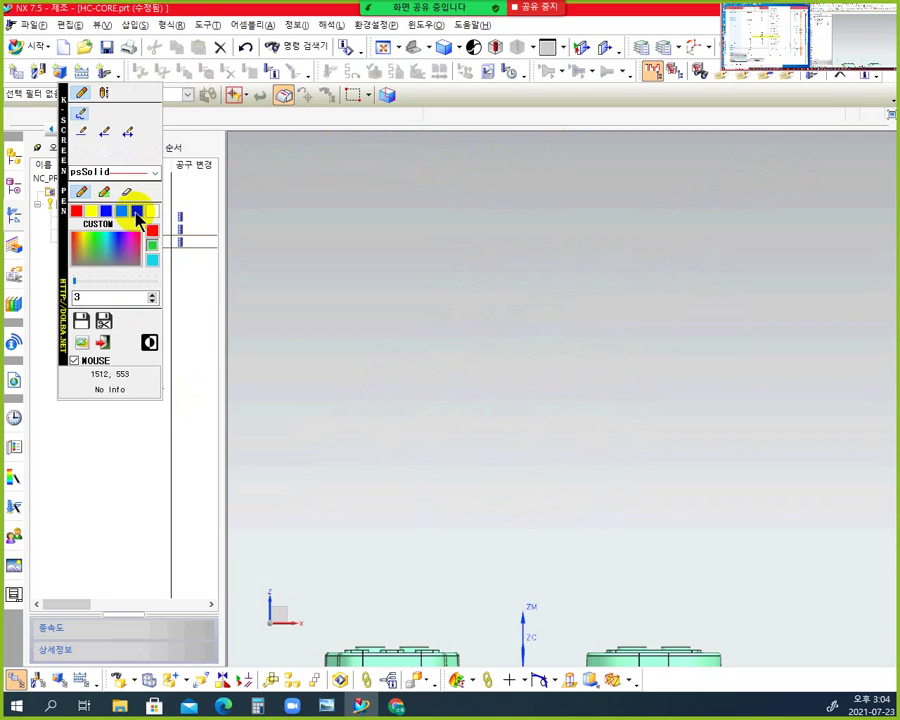
drag(349, 393, 350, 270)
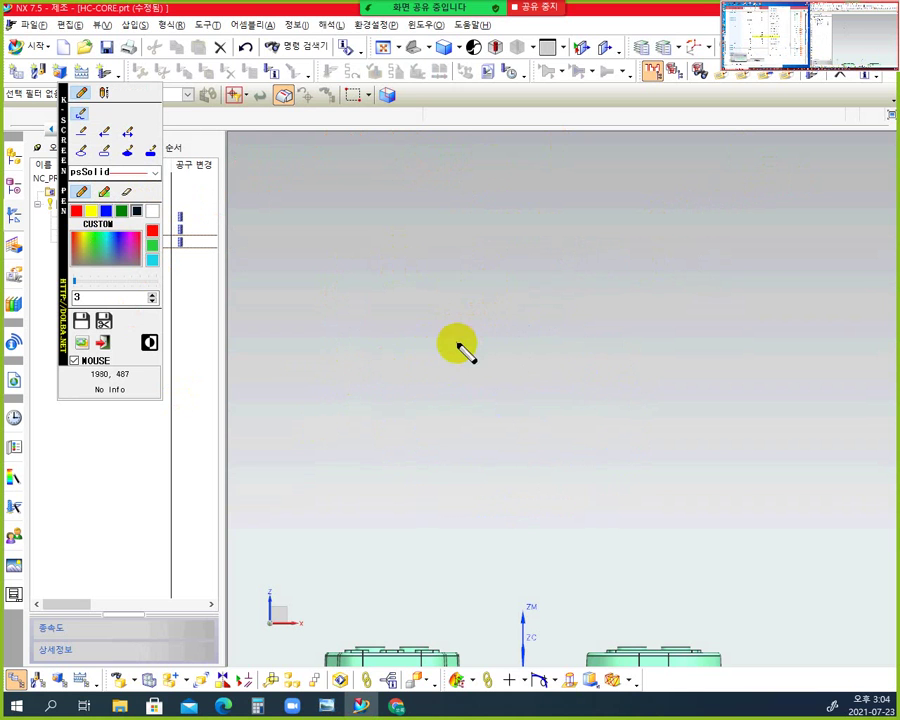
mouse_move(370, 386)
mouse_down()
mouse_move(380, 290)
mouse_move(486, 204)
mouse_move(607, 305)
mouse_move(772, 366)
mouse_move(805, 367)
mouse_up()
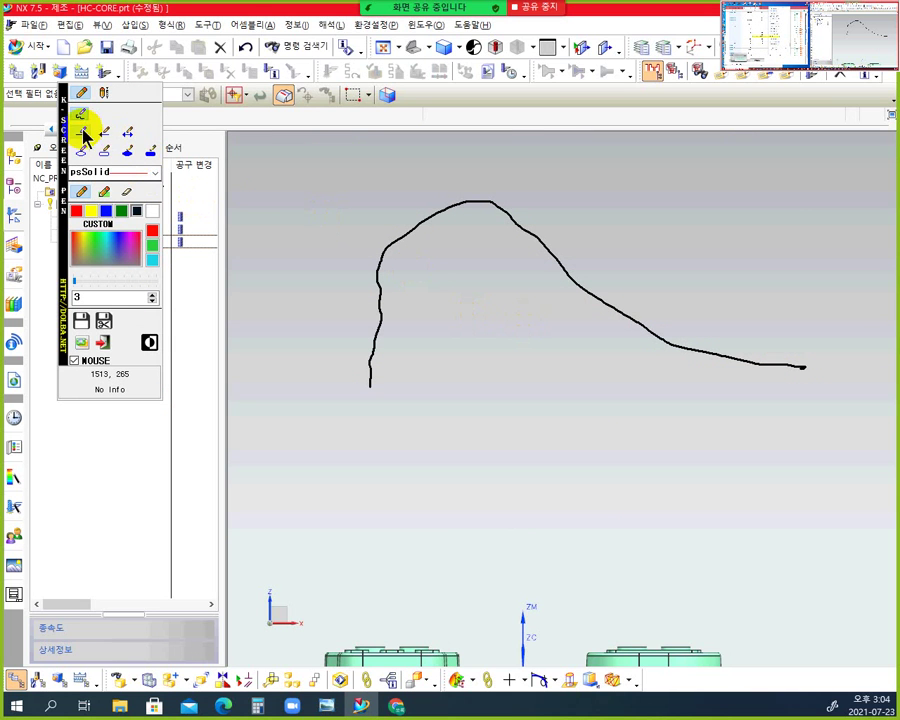
Step: Draw a row of side-by-side red downward arrows onto the black profile from its steep left wall to its right slope, the leftmost about 269 px long
click(105, 132)
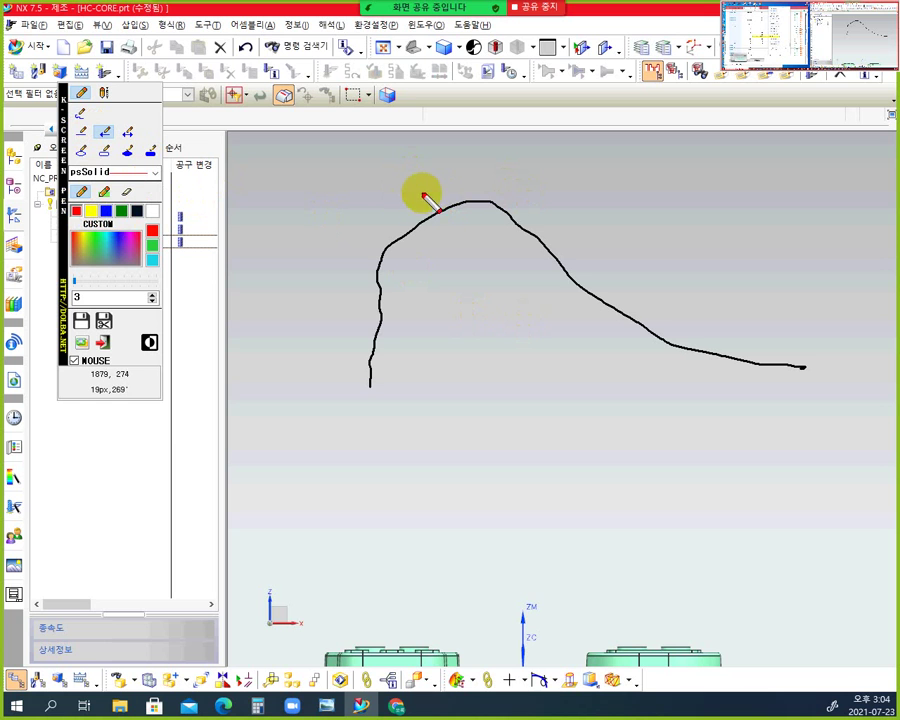
drag(418, 228, 400, 241)
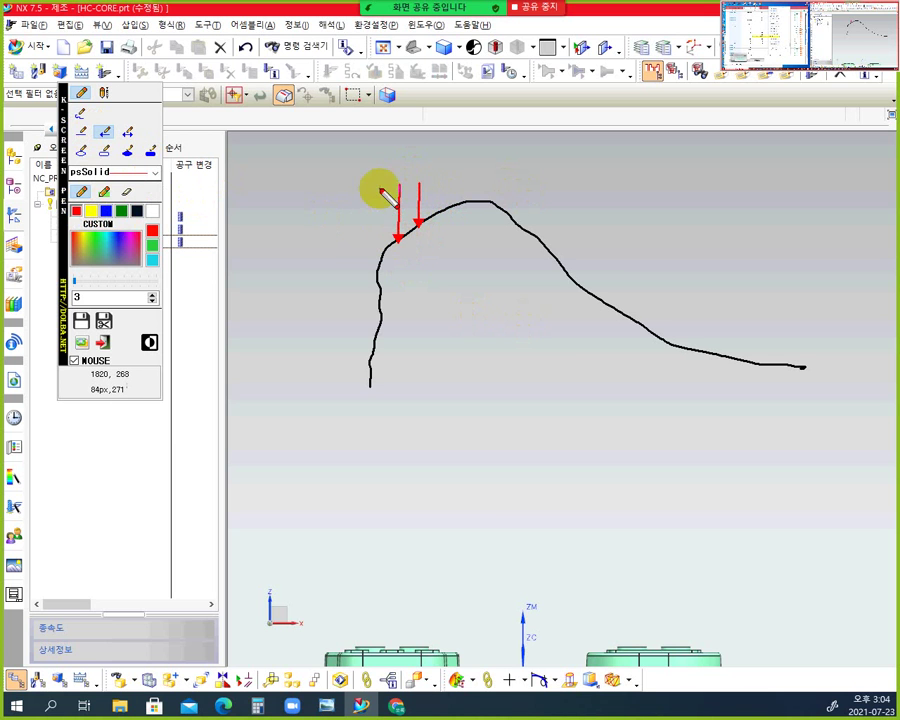
drag(386, 188, 382, 255)
drag(380, 293, 366, 372)
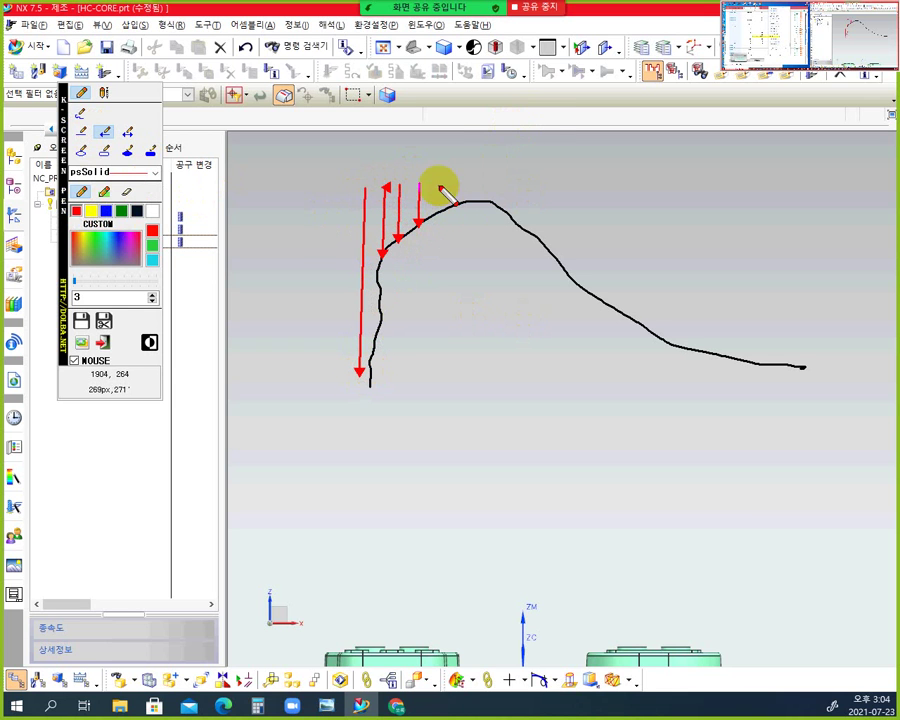
mouse_move(434, 181)
mouse_down()
mouse_move(436, 206)
mouse_move(509, 214)
mouse_move(532, 201)
mouse_move(531, 232)
mouse_up()
drag(553, 189, 555, 260)
mouse_move(567, 190)
mouse_down()
mouse_move(571, 272)
mouse_move(588, 291)
mouse_up()
drag(606, 194, 607, 307)
drag(623, 196, 632, 314)
mouse_move(644, 196)
mouse_down()
mouse_move(668, 284)
mouse_move(653, 336)
mouse_up()
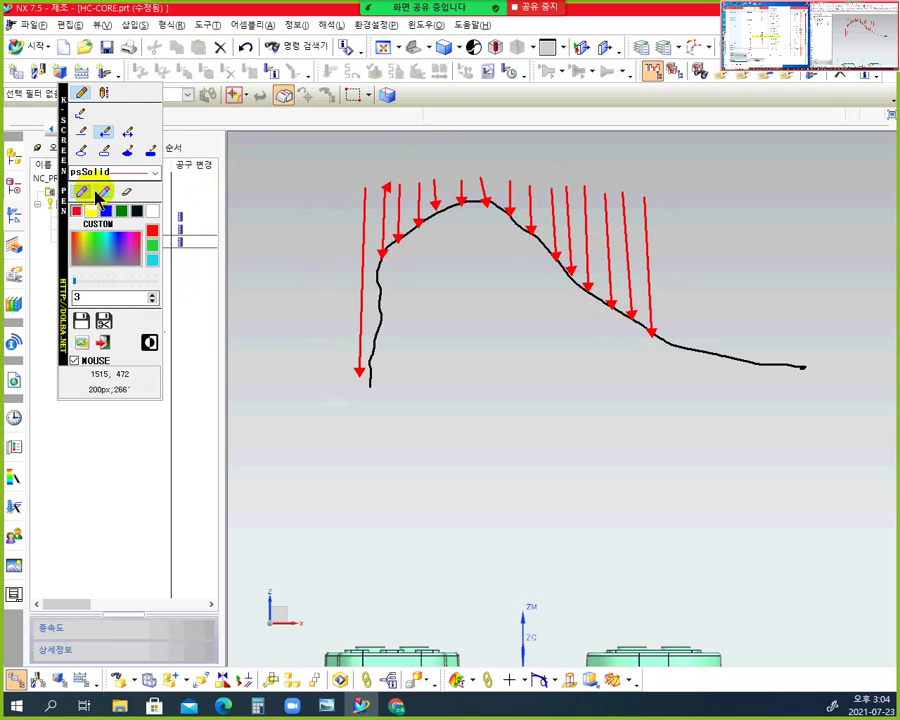
Step: Circle the profile segments between neighbouring arrow tips on the left and right slopes with blue freehand loops
click(81, 114)
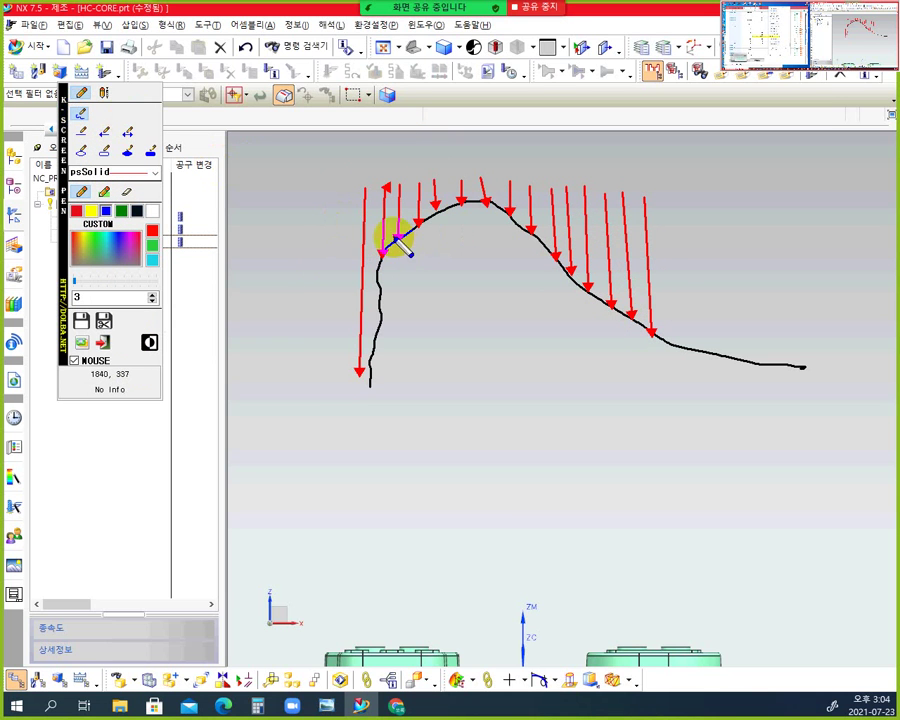
mouse_move(394, 234)
mouse_down()
mouse_move(403, 245)
mouse_move(406, 223)
mouse_move(438, 213)
mouse_up()
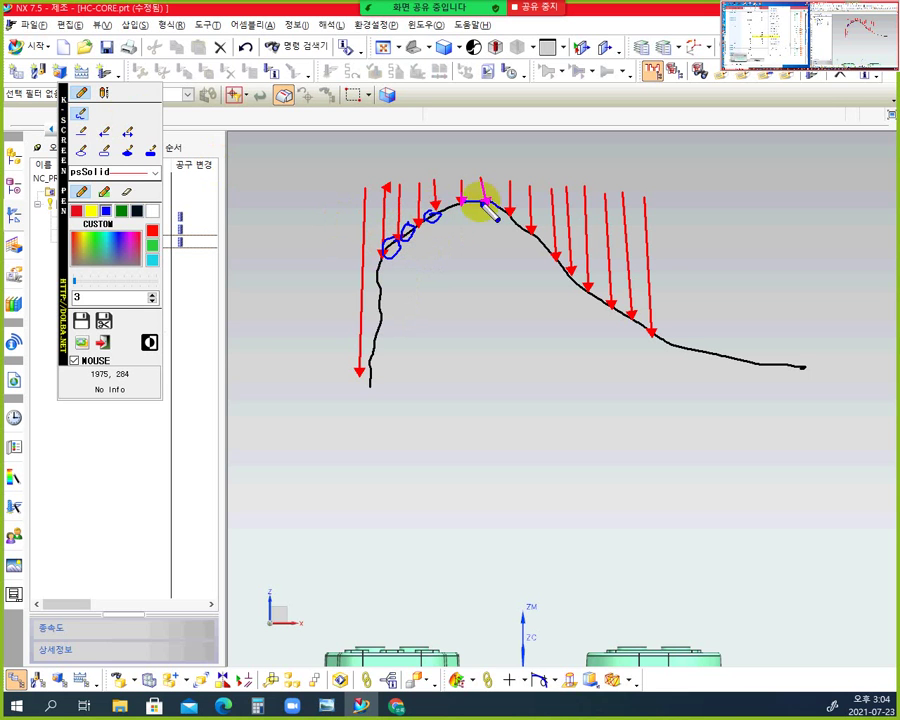
drag(512, 216, 592, 294)
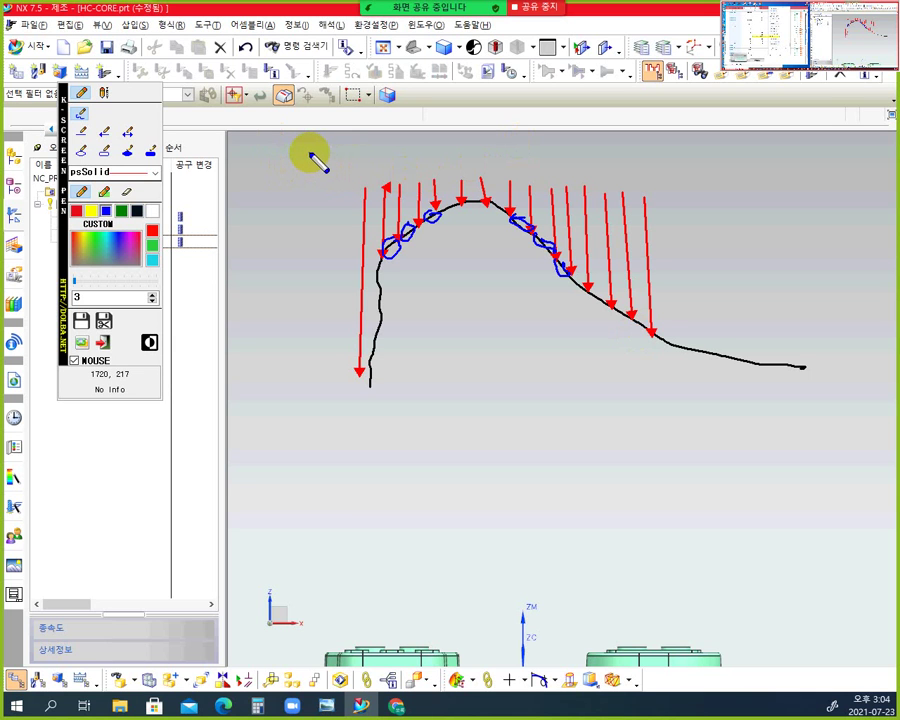
Step: Handwrite the blue label 영역밀링 above the arrow sketch, and below it draw a second black hump profile labelled 등고선
mouse_move(330, 167)
mouse_down()
mouse_move(314, 178)
mouse_move(324, 150)
mouse_move(342, 192)
mouse_move(352, 155)
mouse_move(346, 167)
mouse_move(371, 143)
mouse_move(390, 168)
mouse_move(410, 156)
mouse_up()
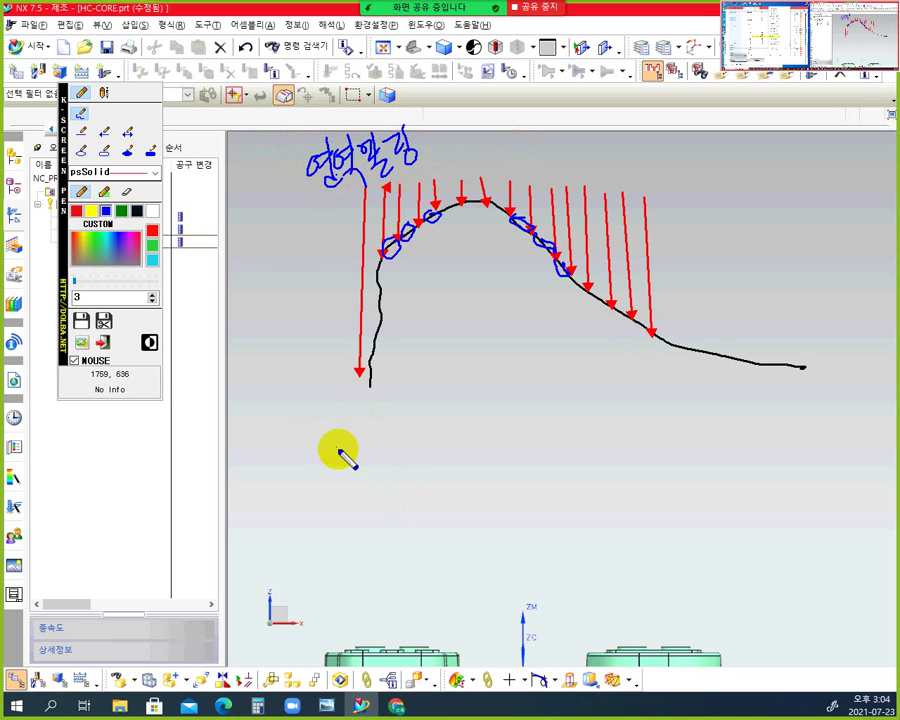
mouse_move(330, 441)
mouse_down()
mouse_move(321, 458)
mouse_move(362, 454)
mouse_move(381, 441)
mouse_move(376, 458)
mouse_move(396, 462)
mouse_up()
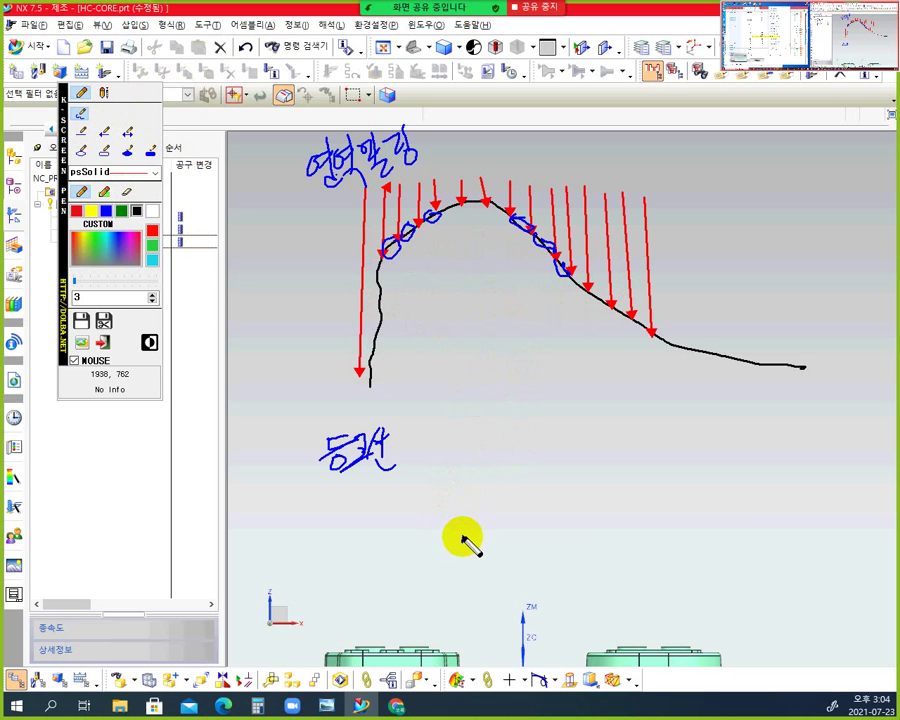
mouse_move(463, 540)
mouse_down()
mouse_move(474, 502)
mouse_move(538, 442)
mouse_move(631, 474)
mouse_move(786, 568)
mouse_move(860, 560)
mouse_up()
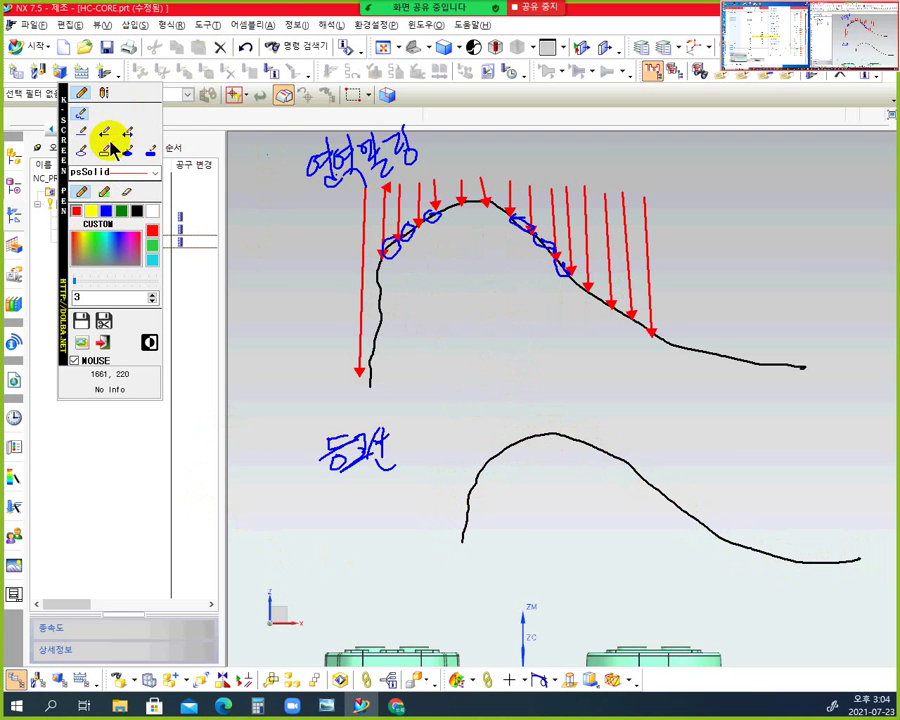
Step: Draw ten stacked red horizontal lines across the 등고선 hump from its peak to its foot, the topmost about 541 px long
click(81, 132)
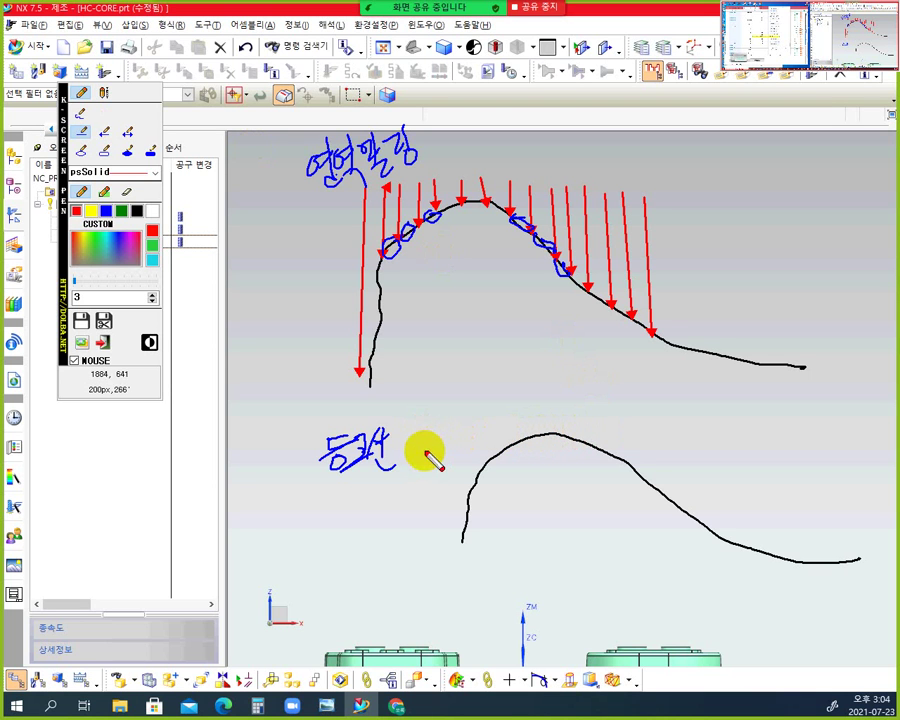
click(547, 432)
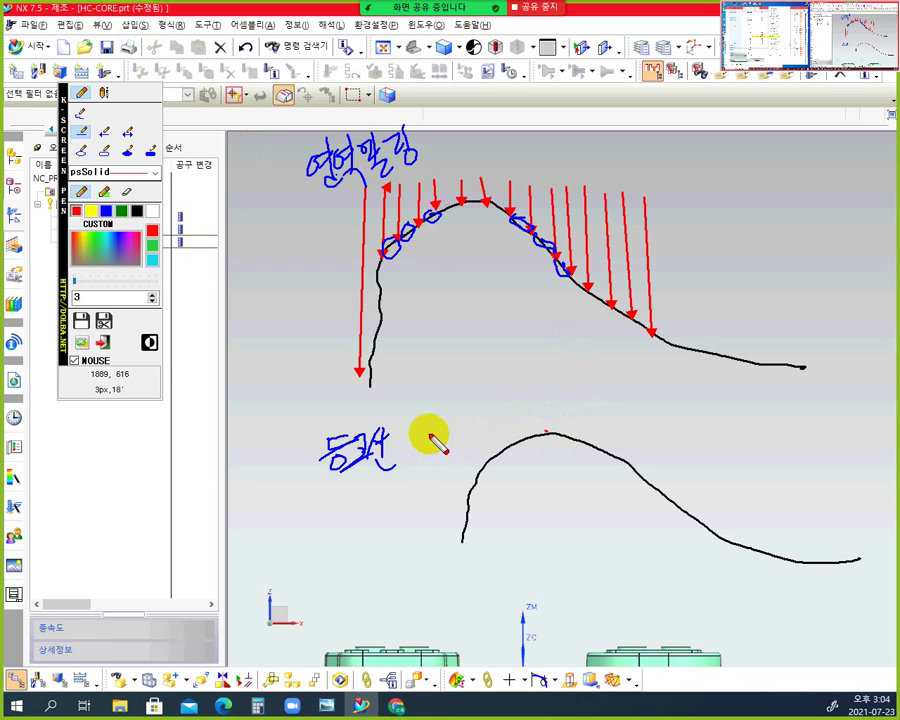
mouse_move(427, 434)
mouse_down()
mouse_move(788, 418)
mouse_move(806, 432)
mouse_up()
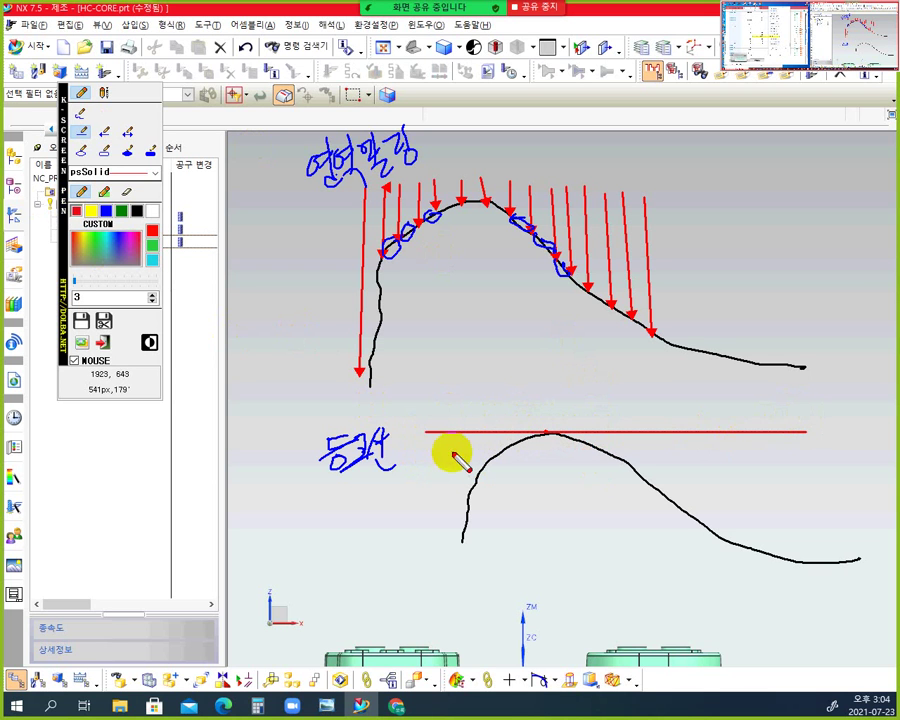
drag(430, 441, 813, 441)
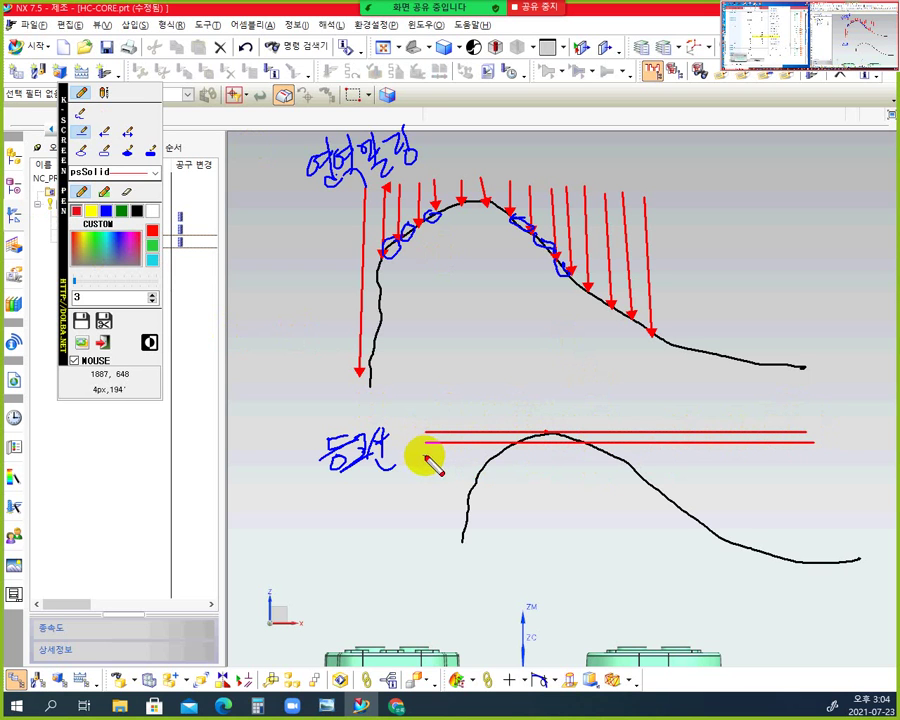
drag(427, 456, 831, 455)
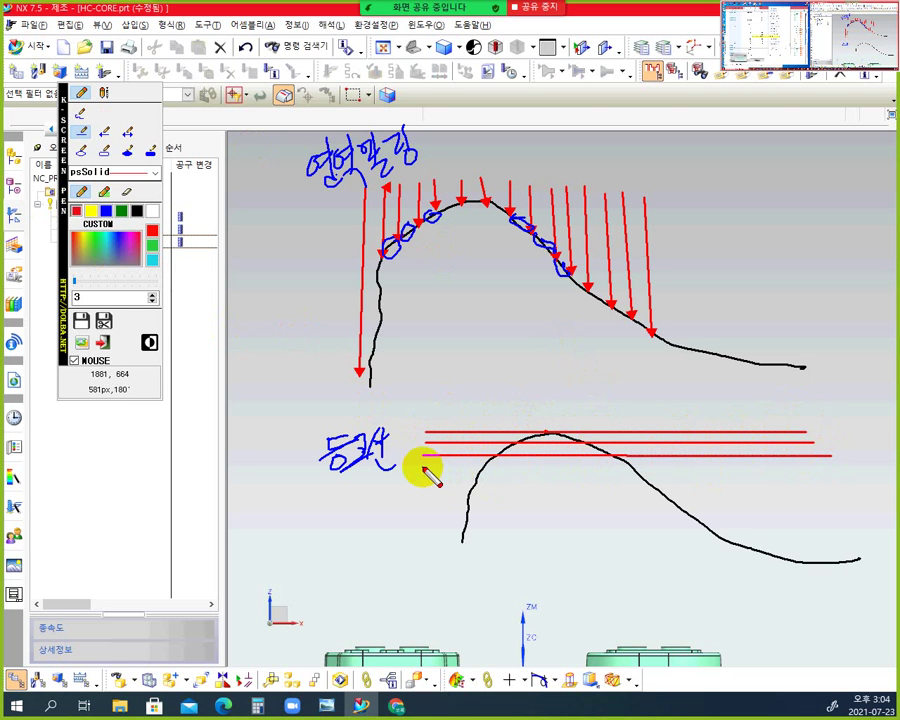
drag(421, 466, 831, 466)
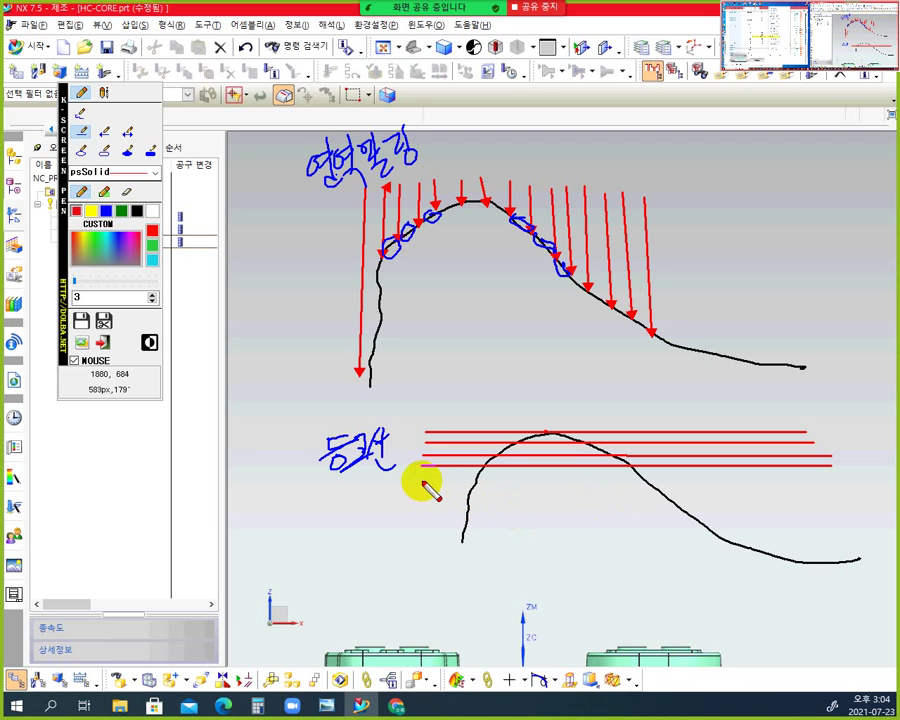
drag(420, 482, 836, 478)
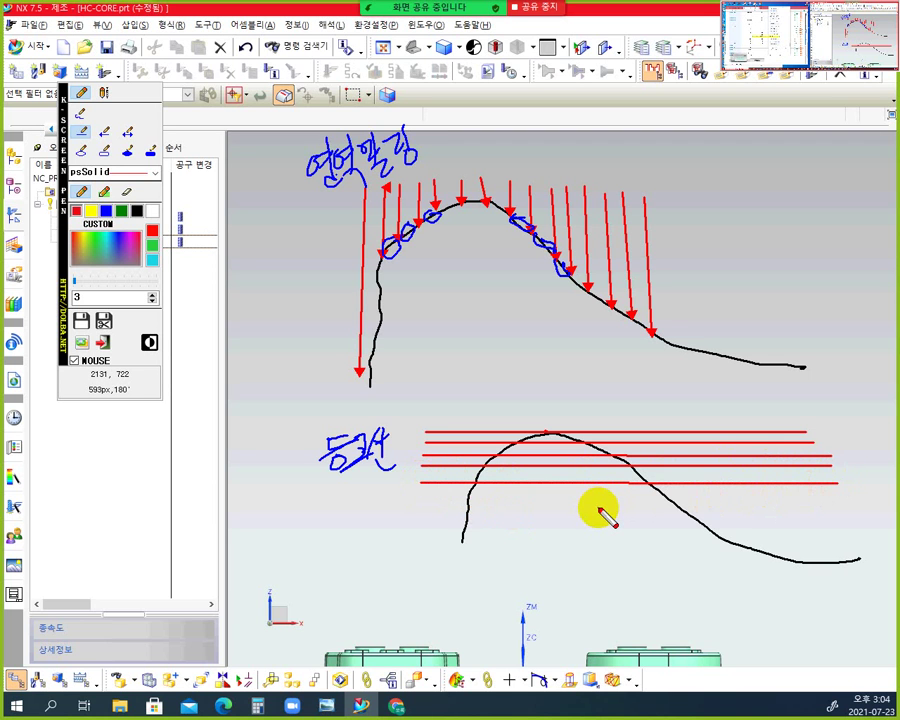
key(ctrl+z)
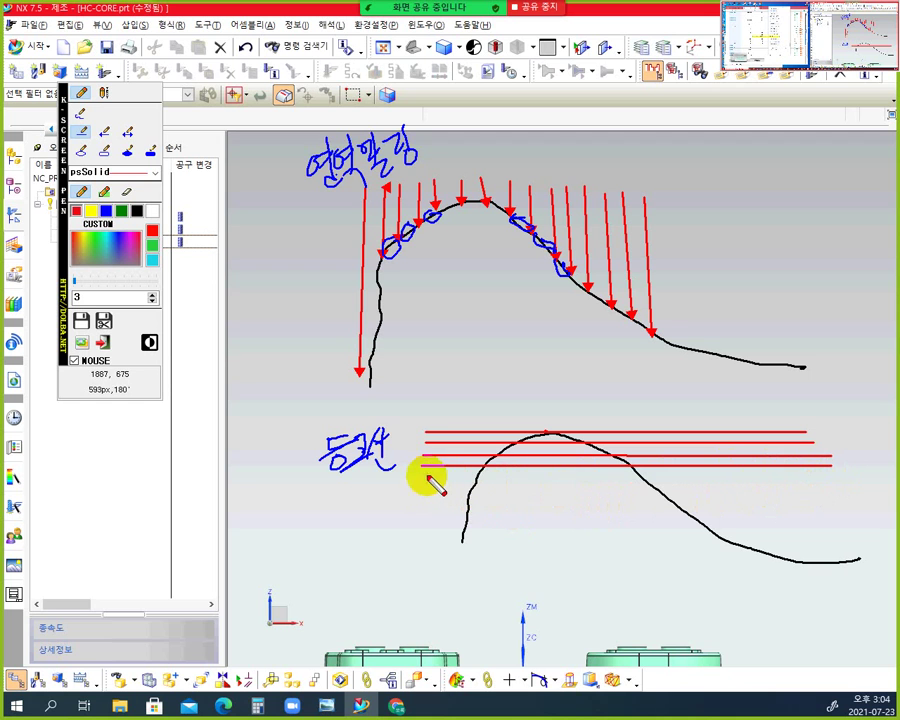
drag(421, 481, 836, 480)
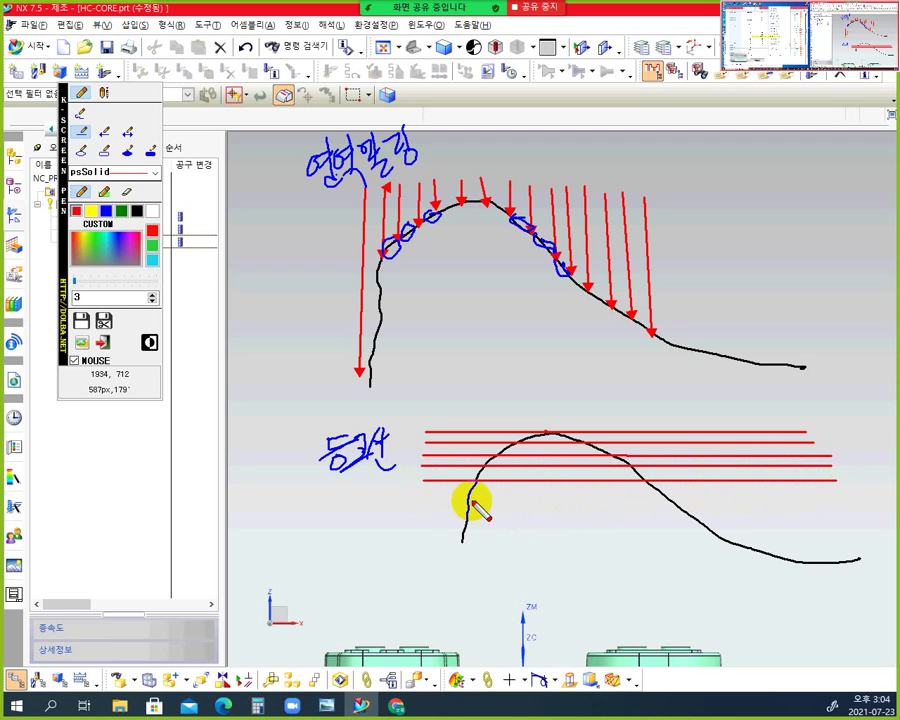
drag(415, 495, 840, 495)
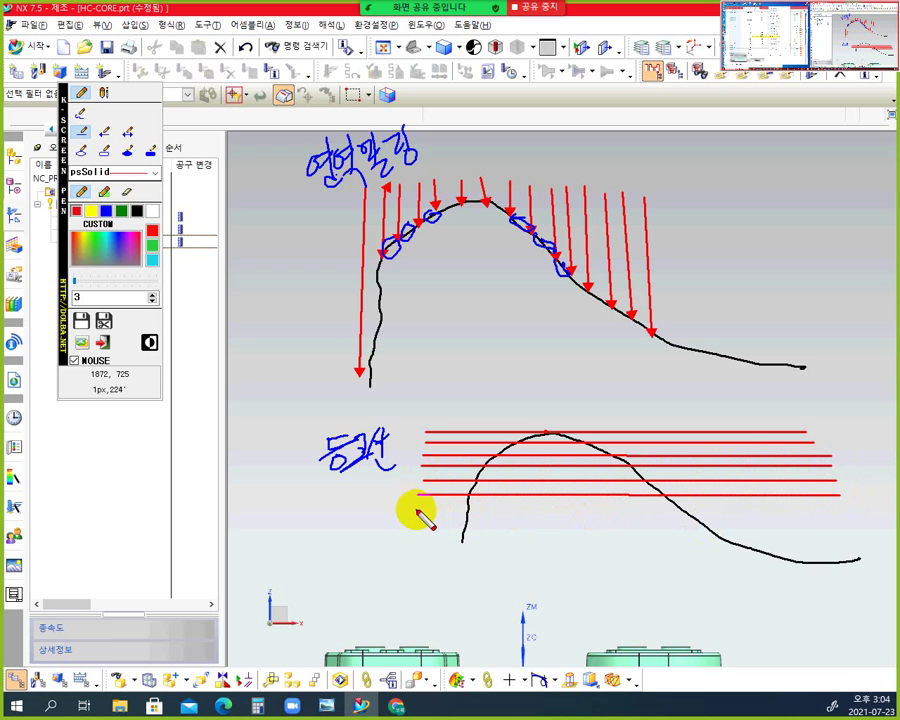
mouse_move(413, 511)
mouse_down()
mouse_move(635, 514)
mouse_move(886, 494)
mouse_move(895, 506)
mouse_up()
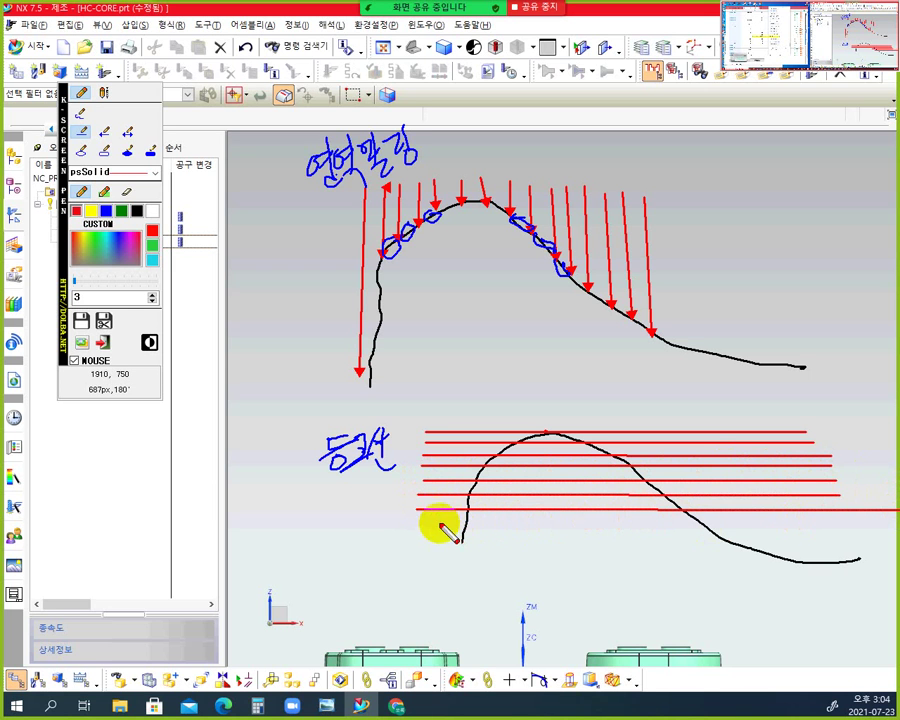
drag(414, 526, 890, 522)
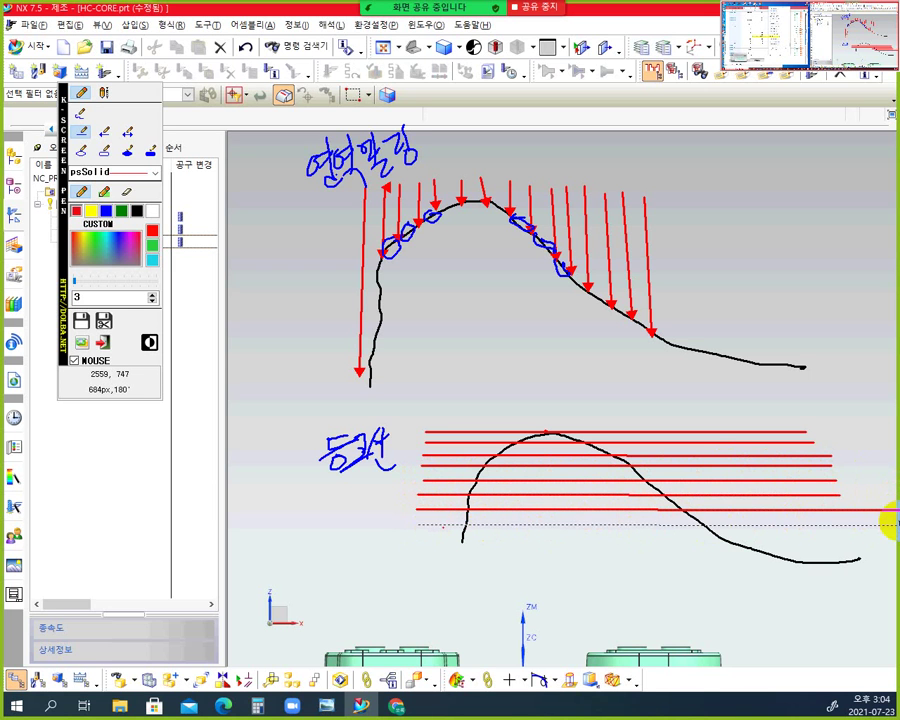
mouse_move(414, 543)
mouse_down()
mouse_move(625, 548)
mouse_move(890, 536)
mouse_up()
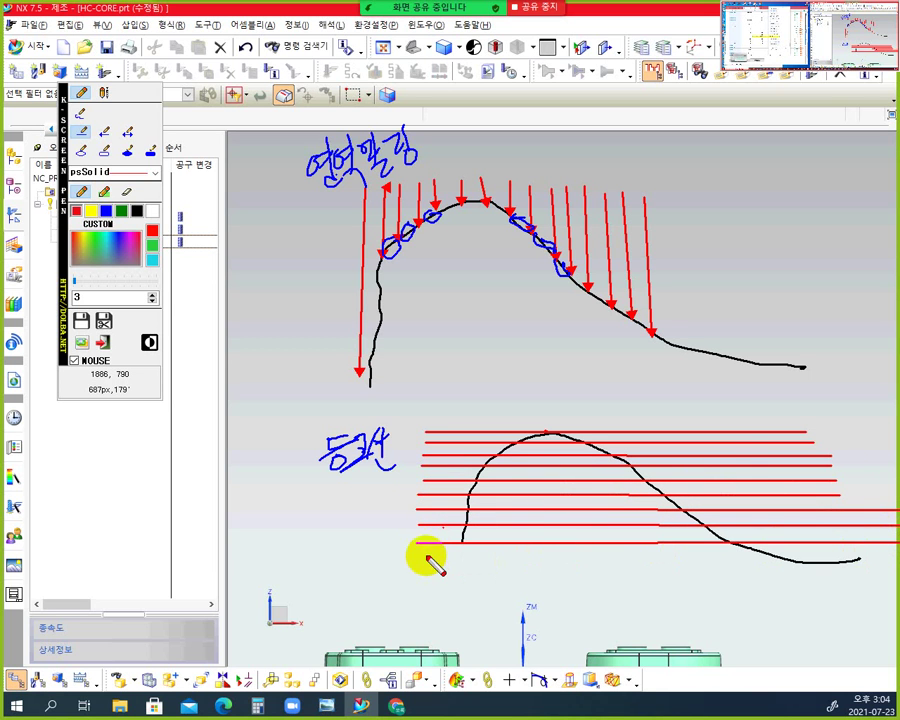
drag(414, 561, 892, 562)
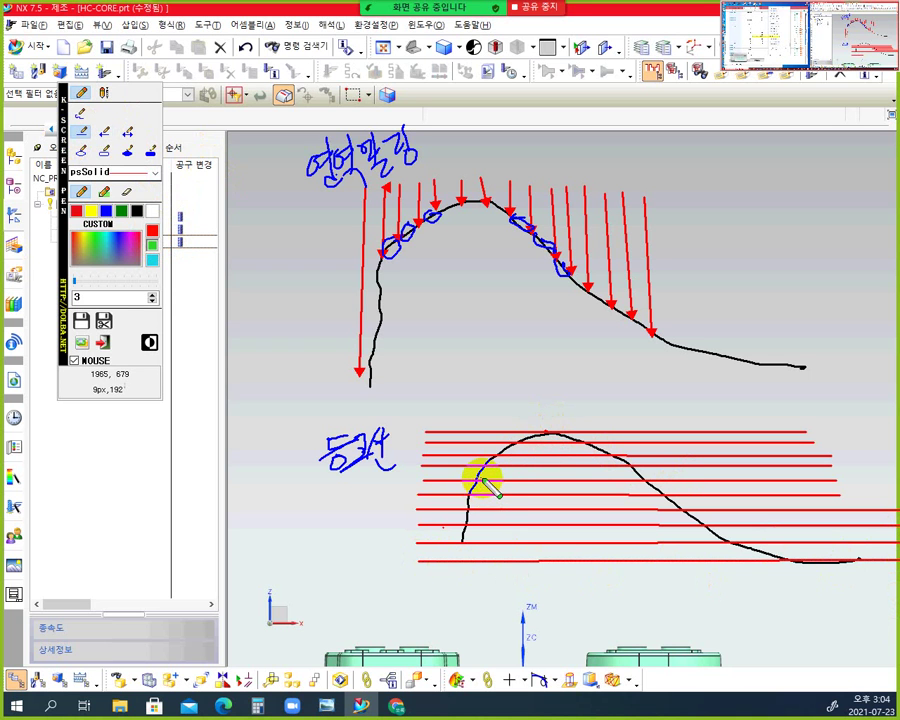
Step: Mark with small green freehand loops where the red lines meet the 등고선 profile on the left wall, right slope and peak
click(80, 115)
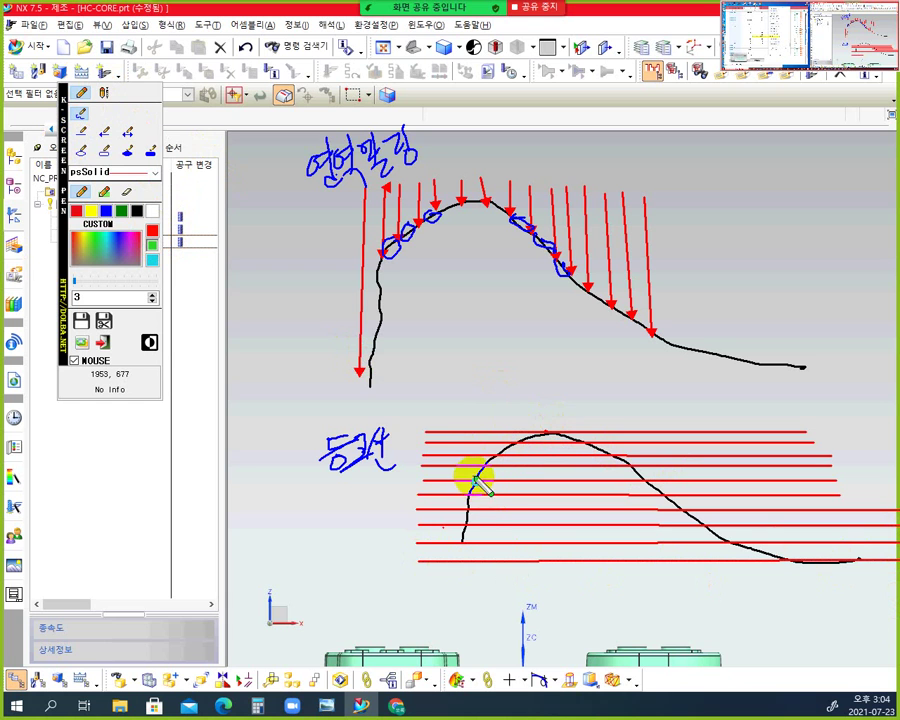
drag(476, 483, 469, 520)
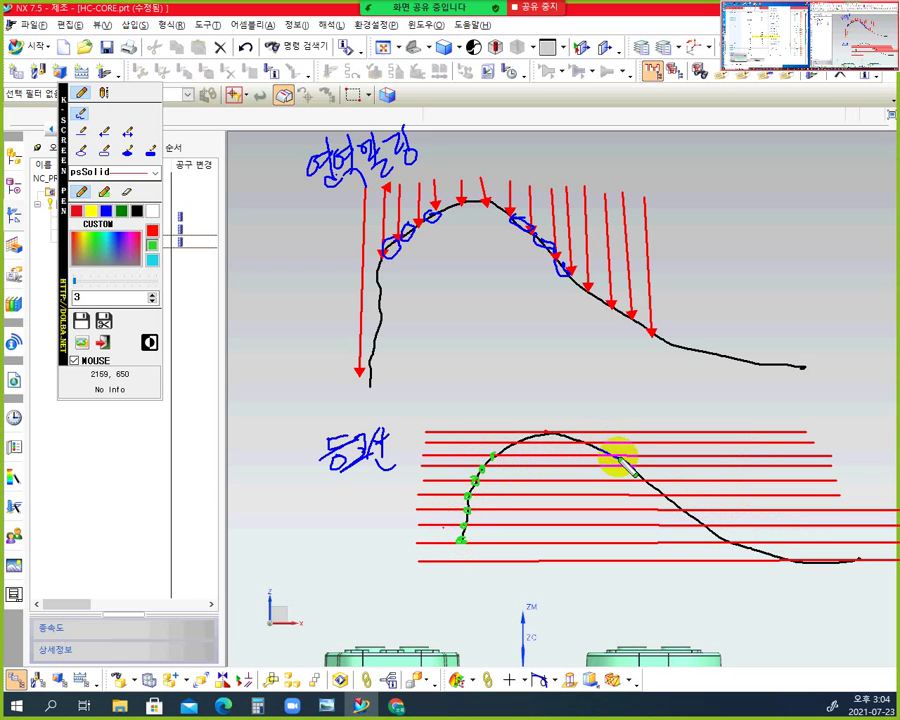
click(614, 455)
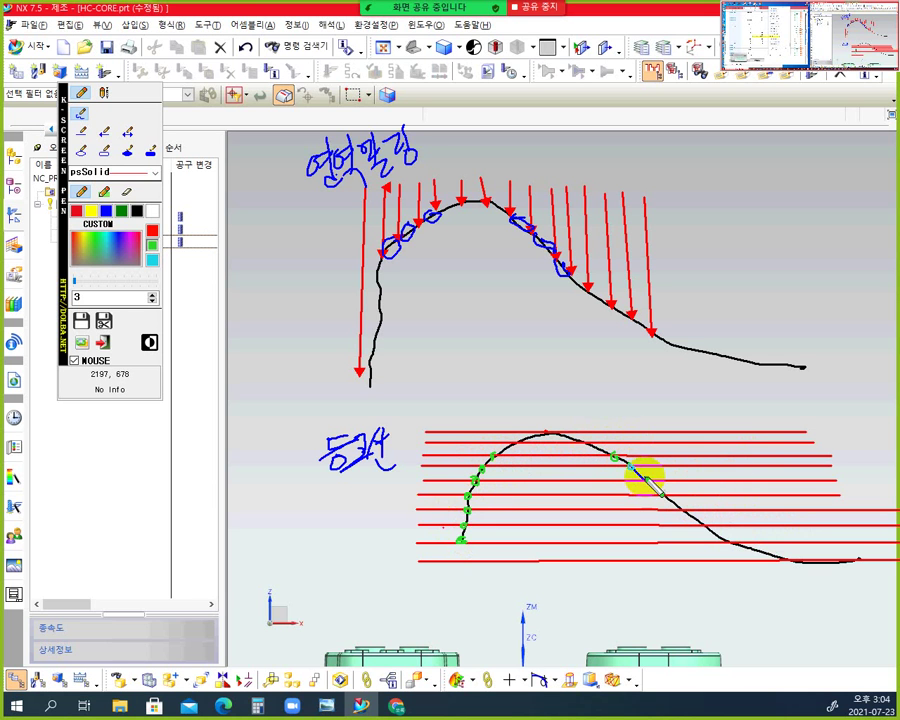
click(645, 480)
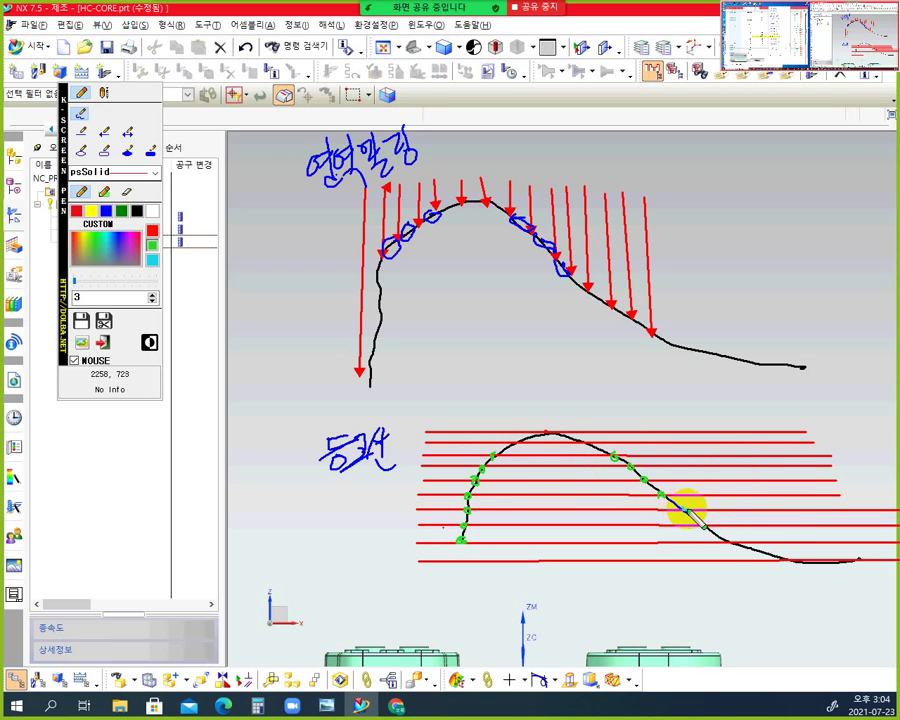
click(684, 507)
click(703, 526)
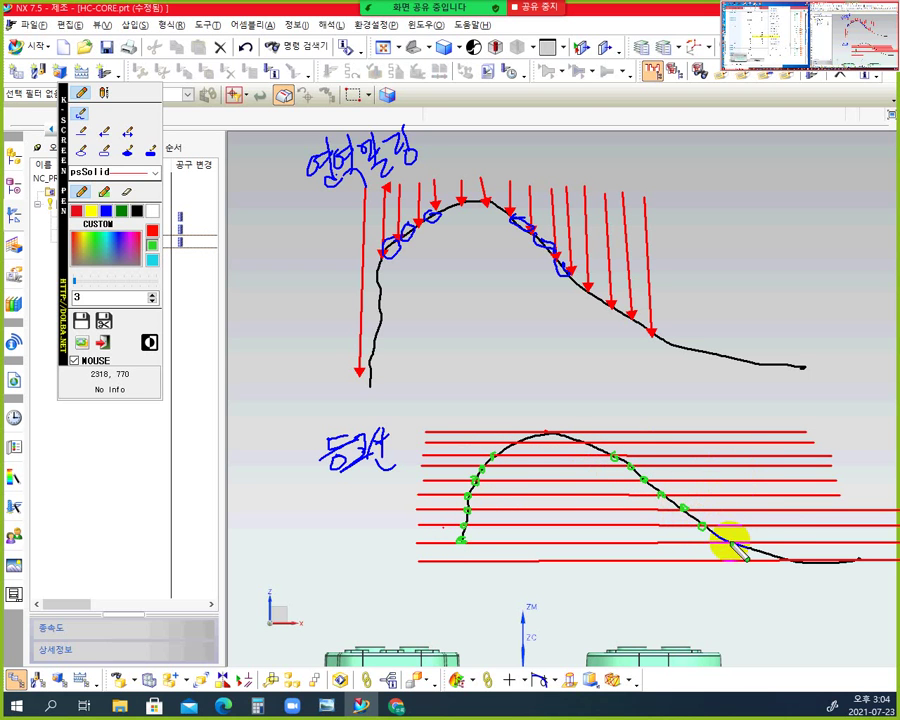
click(731, 541)
click(784, 558)
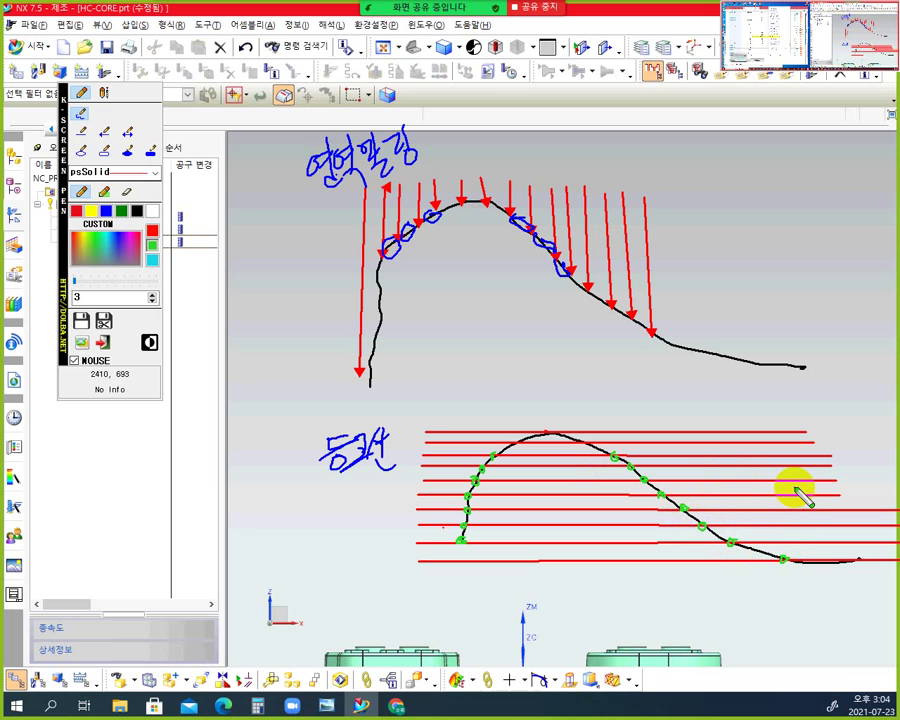
drag(424, 212, 428, 227)
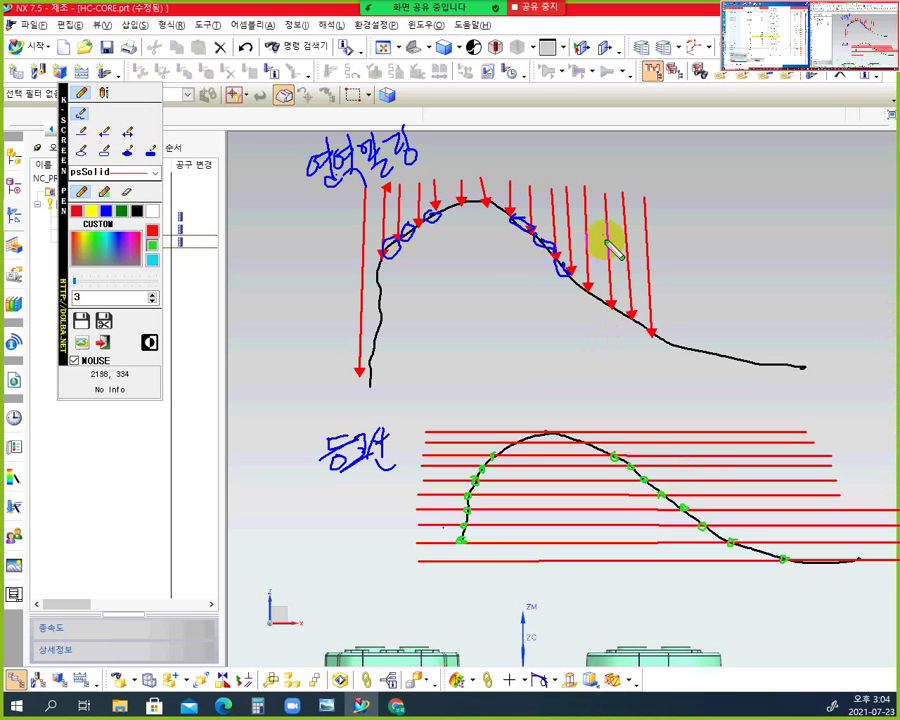
click(539, 429)
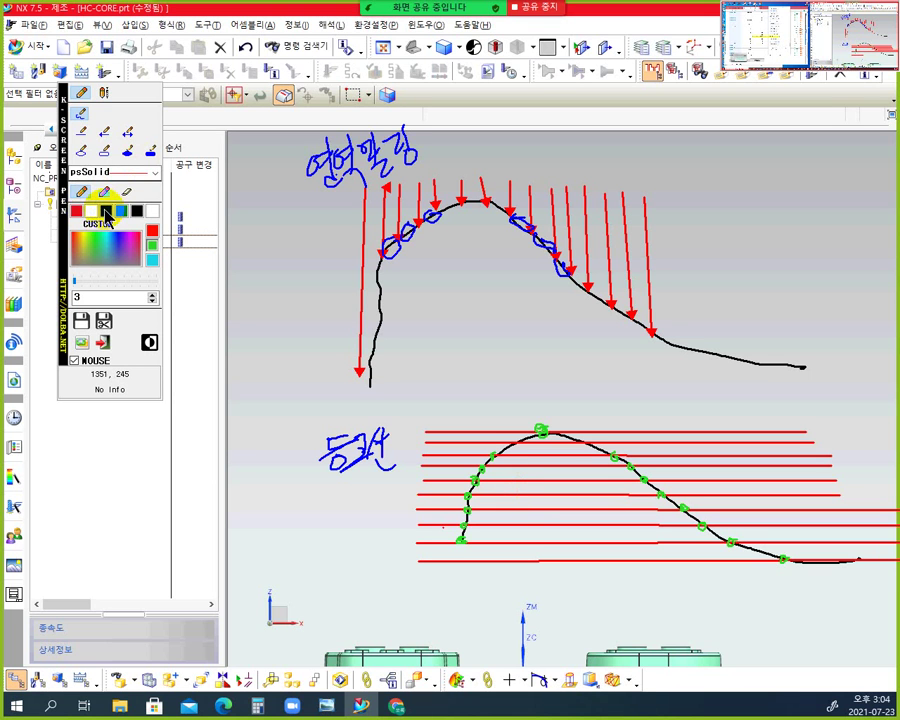
Step: Draw blue arrows from the hump's peak rightward (about 368 px), straight down and diagonally down (about 317 px), plus one down the left wall
click(104, 131)
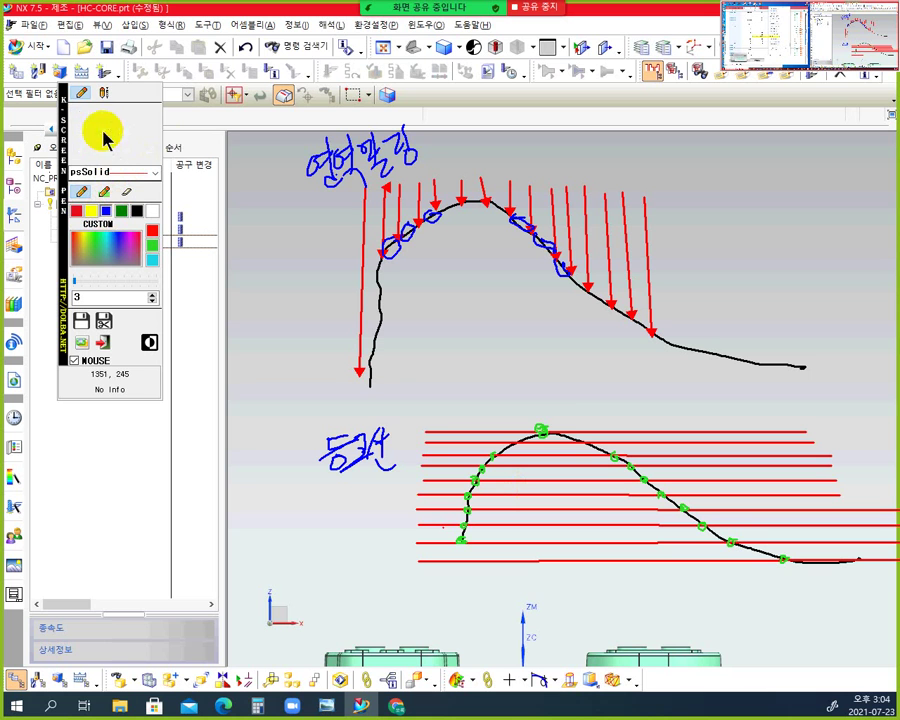
click(542, 431)
drag(542, 431, 800, 427)
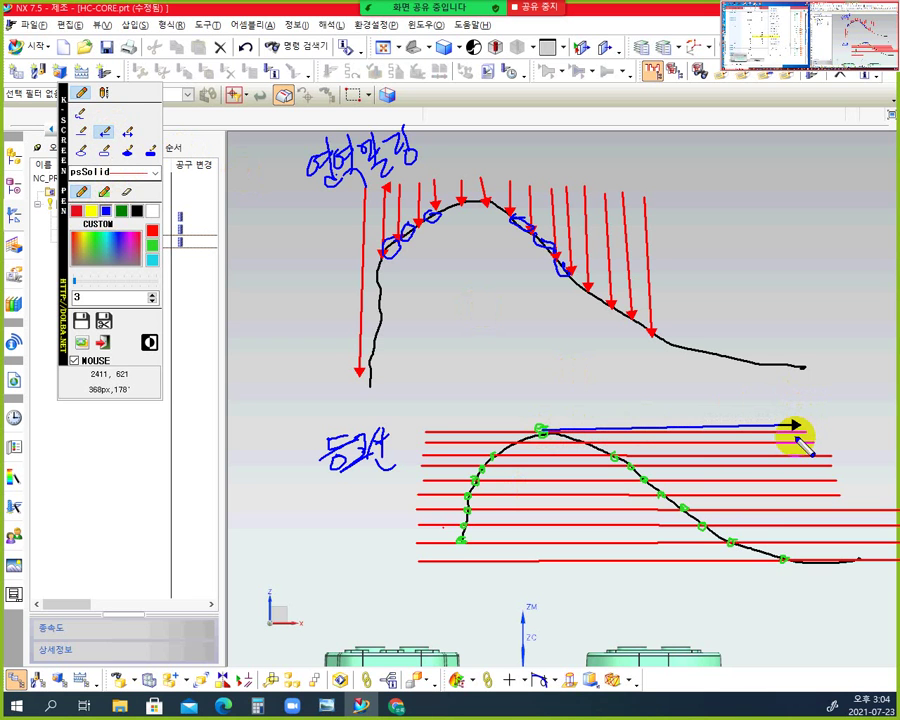
drag(541, 433, 534, 620)
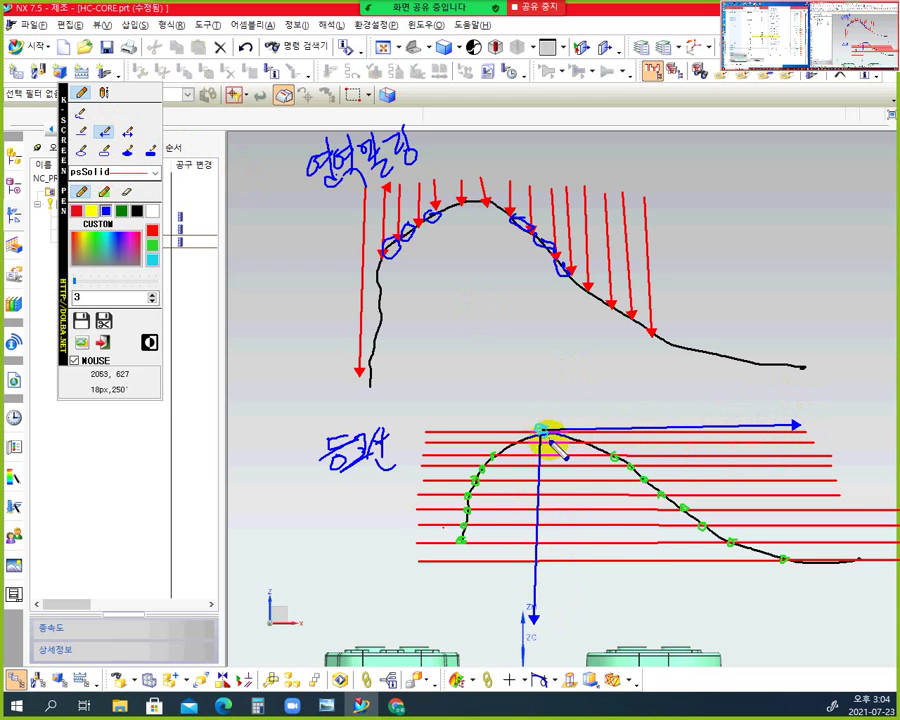
mouse_move(545, 440)
mouse_down()
mouse_move(587, 526)
mouse_move(667, 609)
mouse_move(655, 619)
mouse_up()
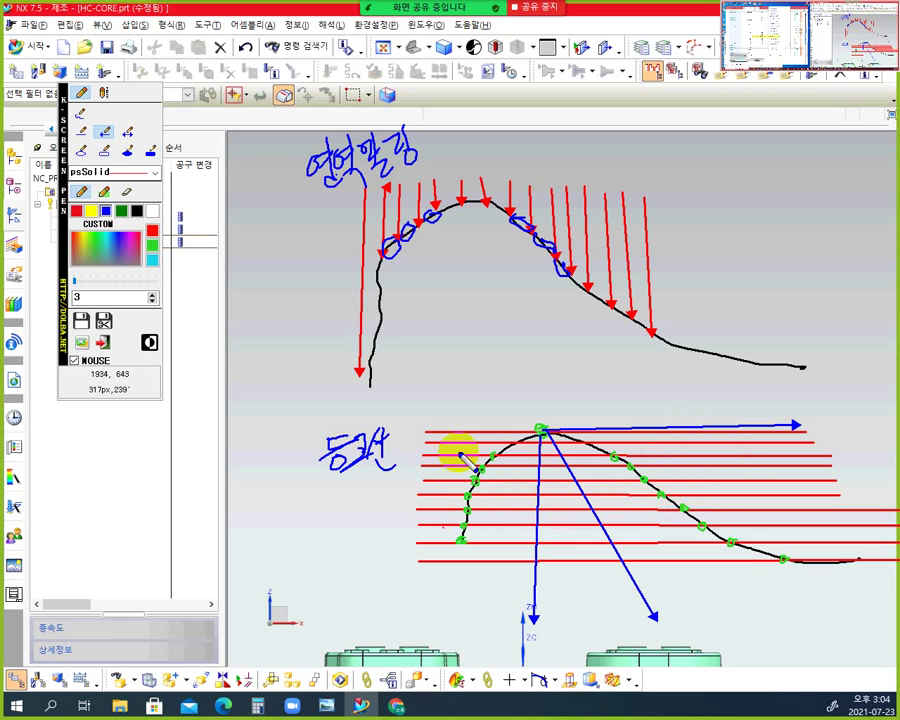
drag(463, 450, 456, 578)
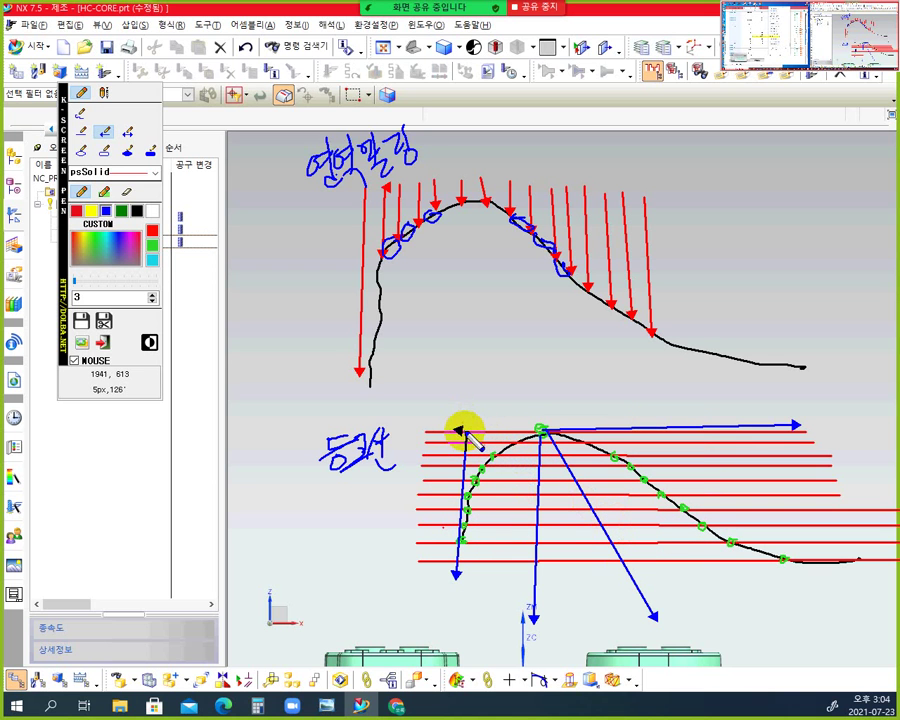
drag(529, 580, 526, 578)
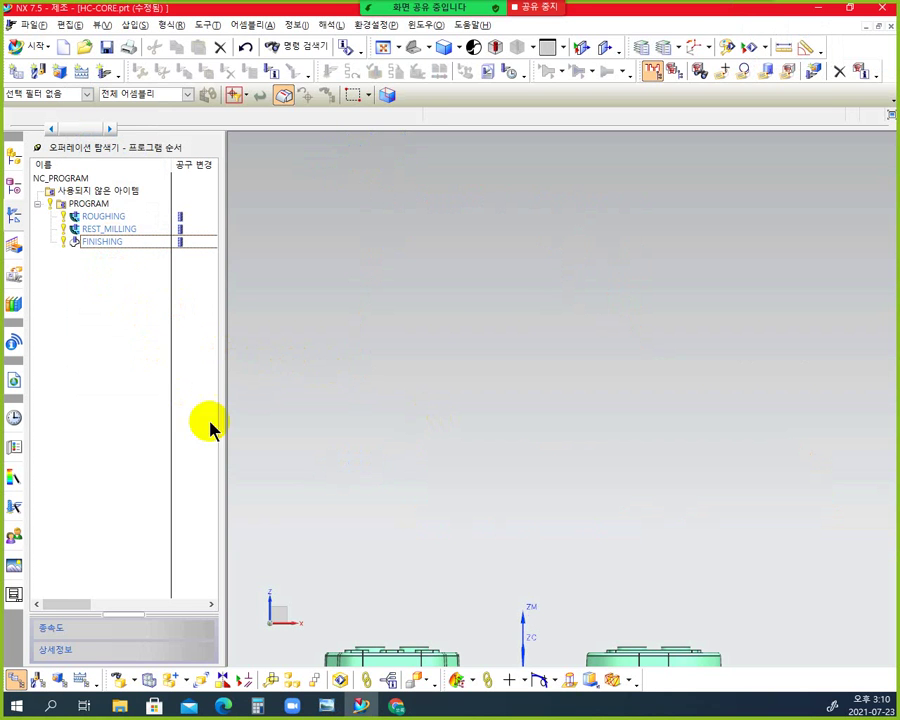
Step: Create a mill_contour ZLEVEL_PROFILE operation in PROGRAM with tool BEM-D6, geometry WORKPIECE and method METHOD
middle_drag(506, 449, 500, 502)
middle_drag(659, 394, 607, 287)
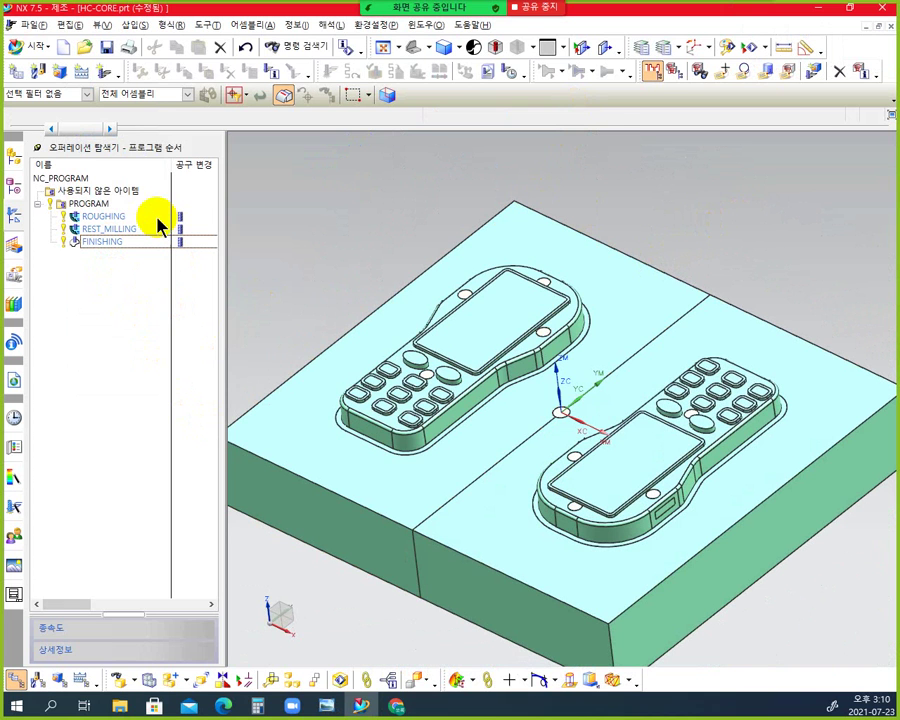
click(97, 70)
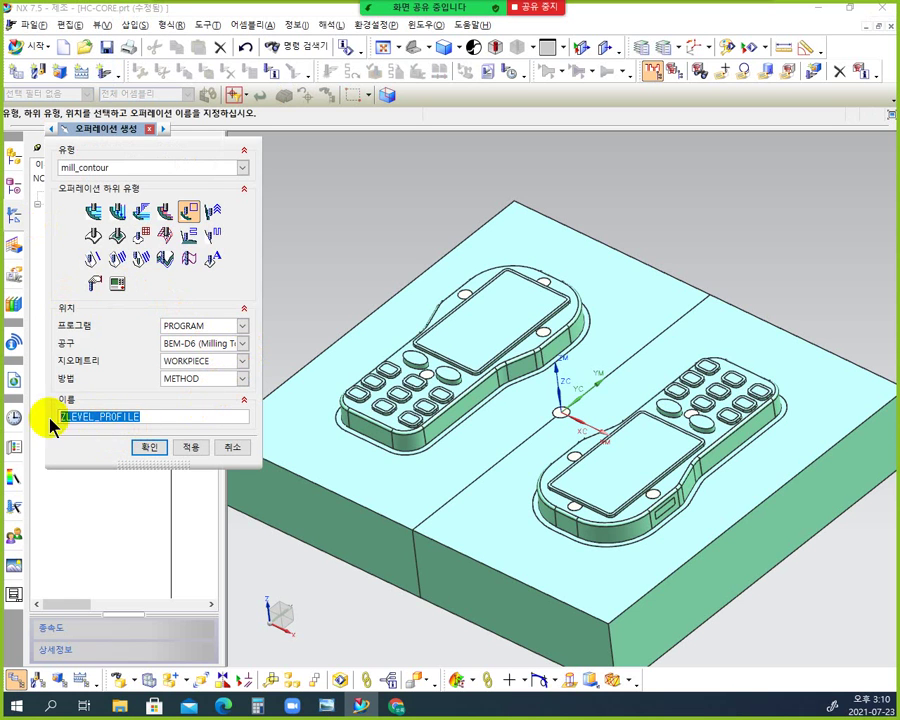
click(145, 450)
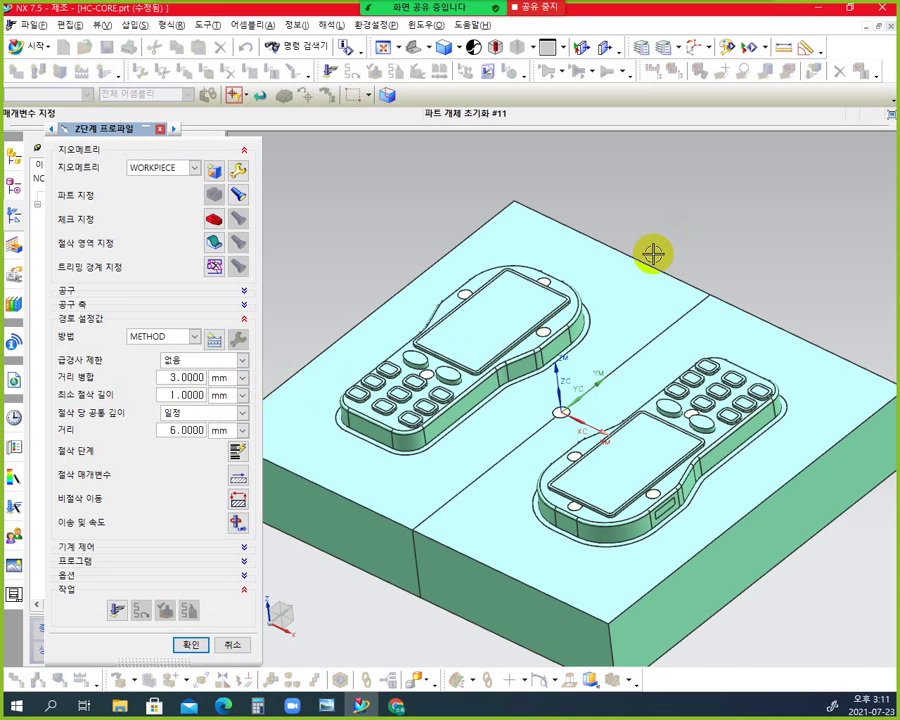
Step: Specify the cut area by box-selecting, in front view, the faces of both phone cores and the block's top plane
key(ctrl+alt+t)
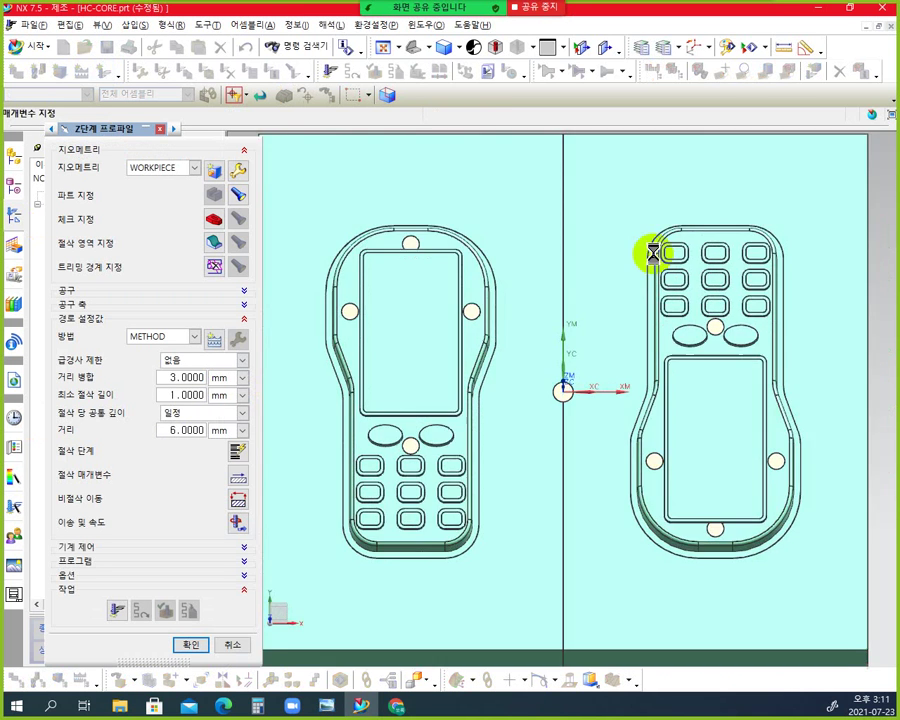
key(ctrl+alt+f)
scroll(449, 262, up, 3)
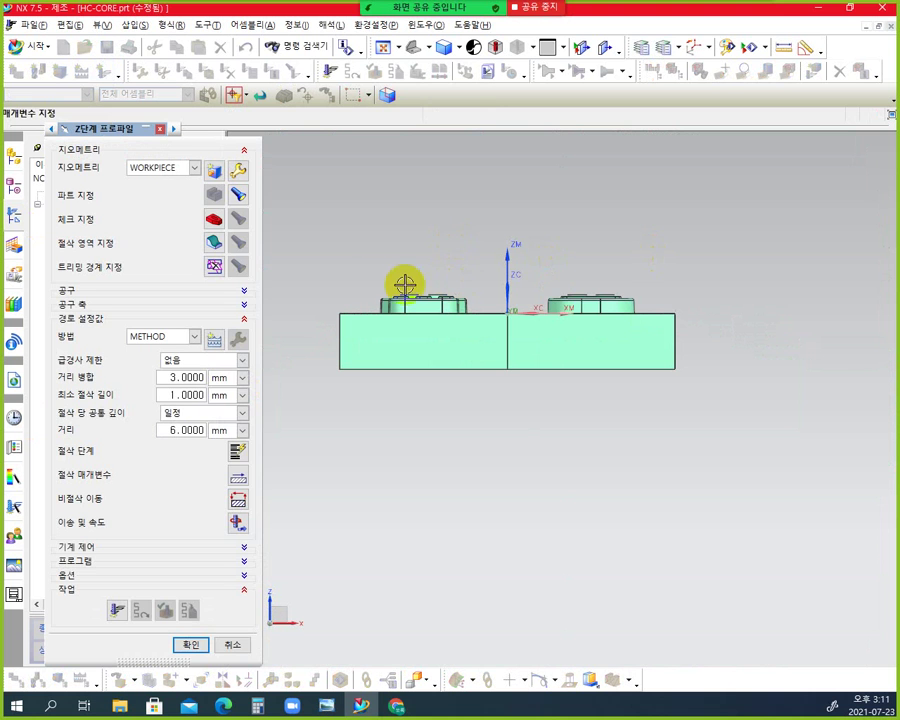
click(215, 241)
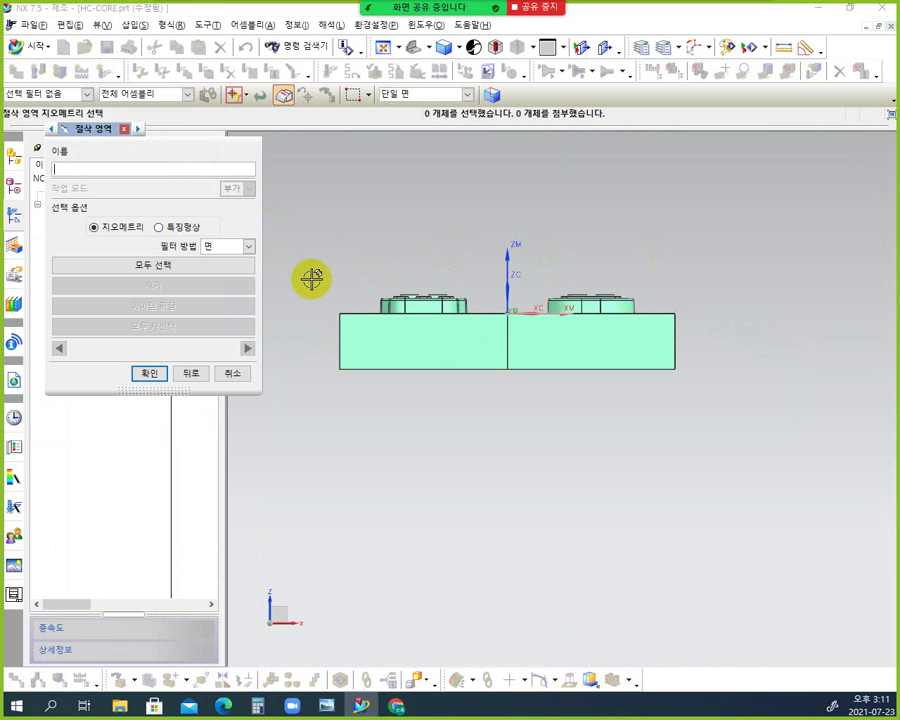
drag(312, 266, 690, 343)
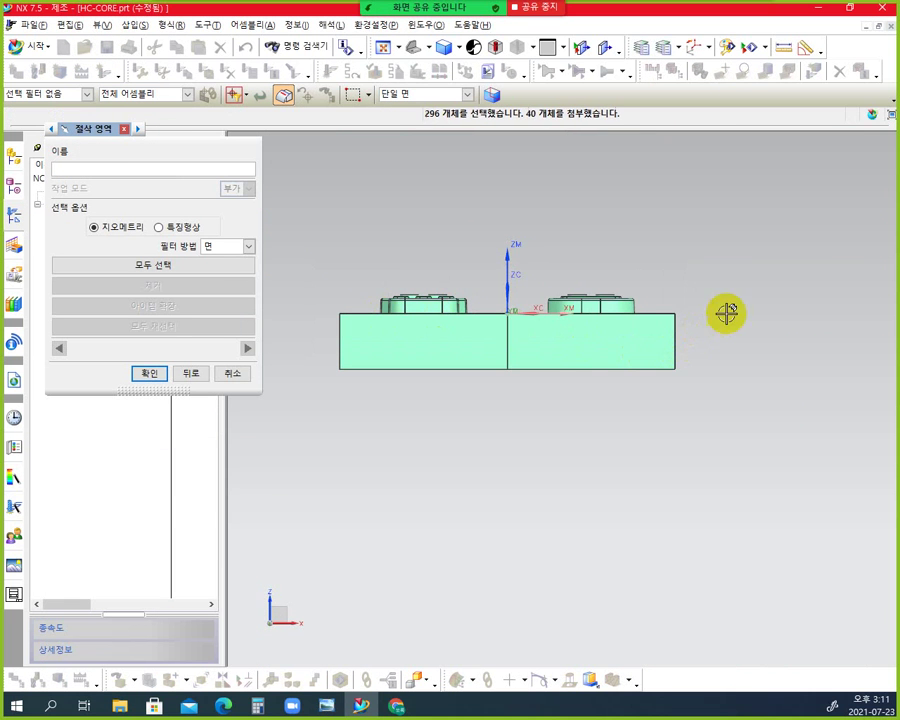
middle_drag(760, 310, 716, 385)
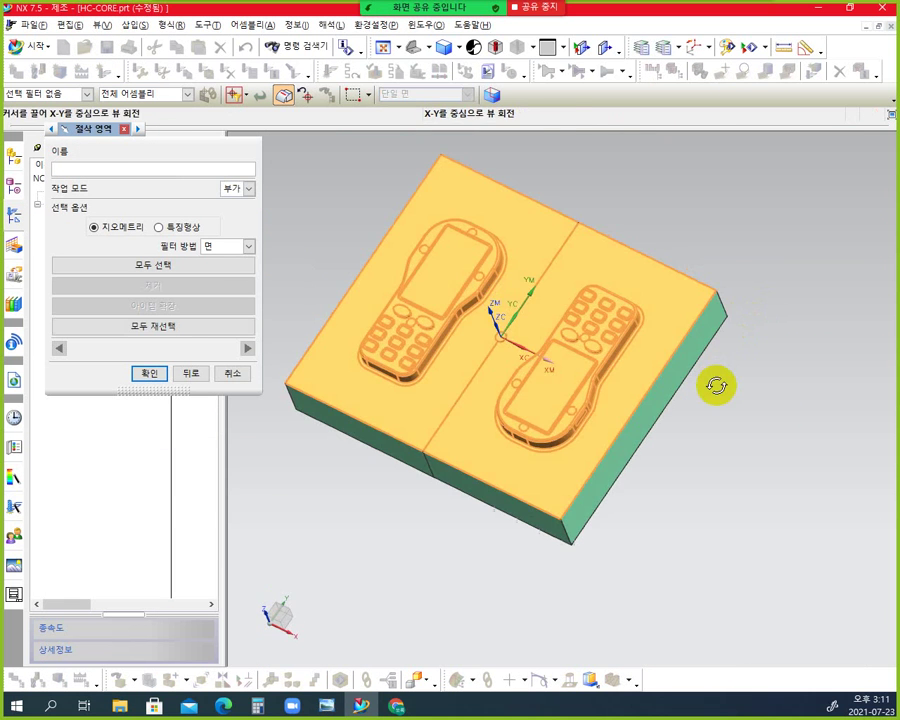
click(149, 373)
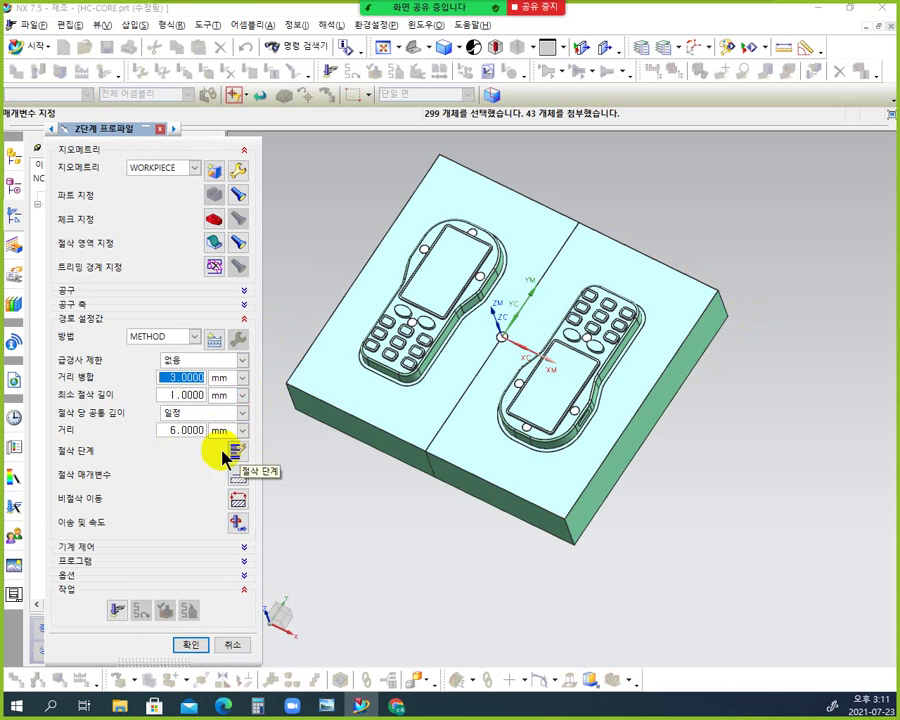
Step: Set the steep containment to 급경사 전용 with a 60° angle and the common depth per cut to 0.3 mm
click(240, 360)
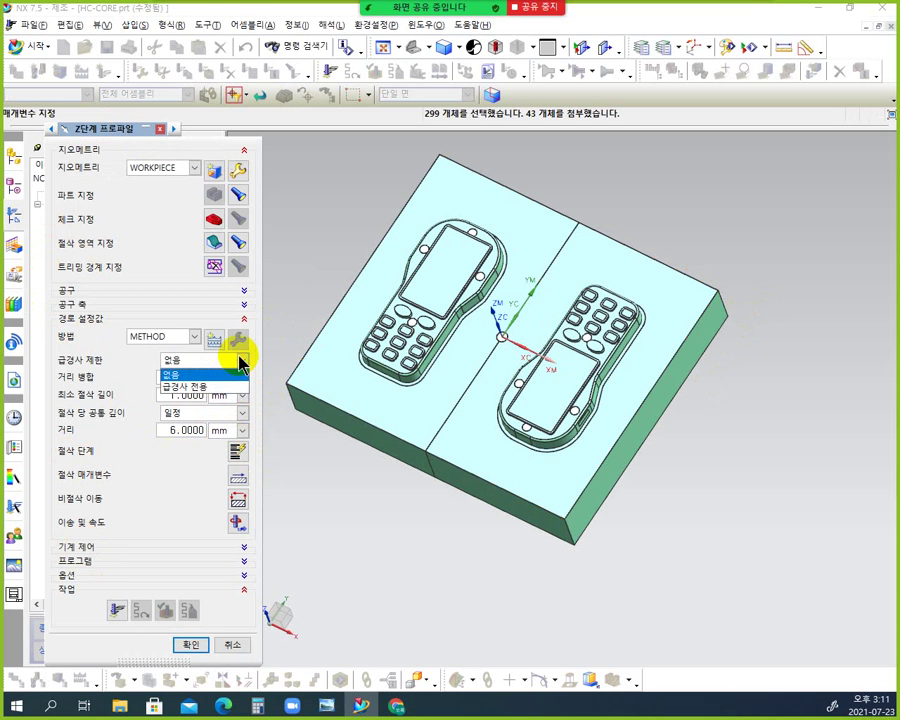
click(200, 387)
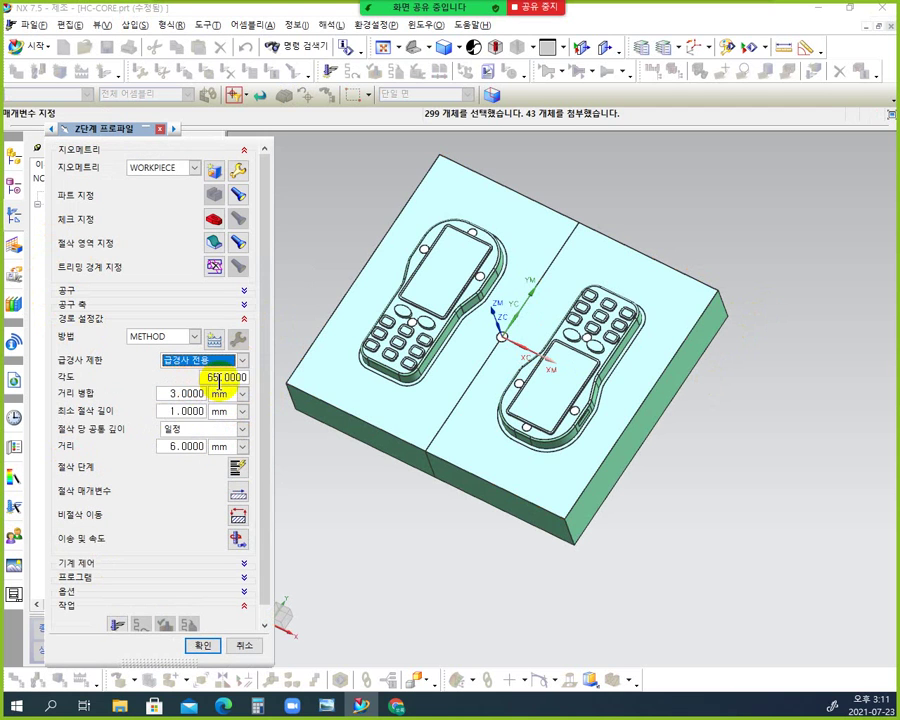
double_click(220, 377)
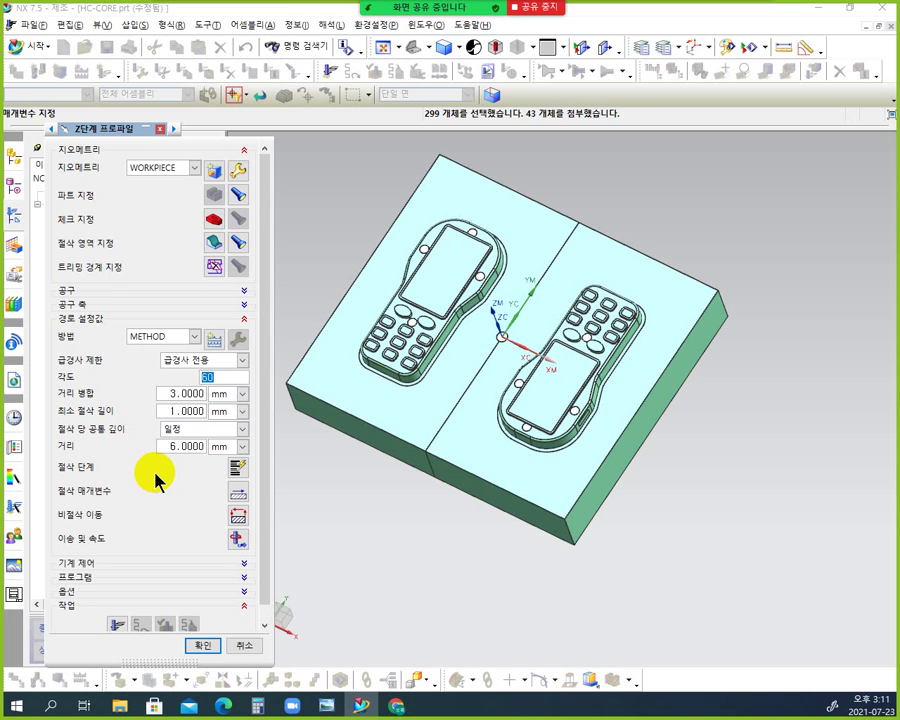
middle_drag(408, 388, 418, 316)
scroll(418, 316, up, 5)
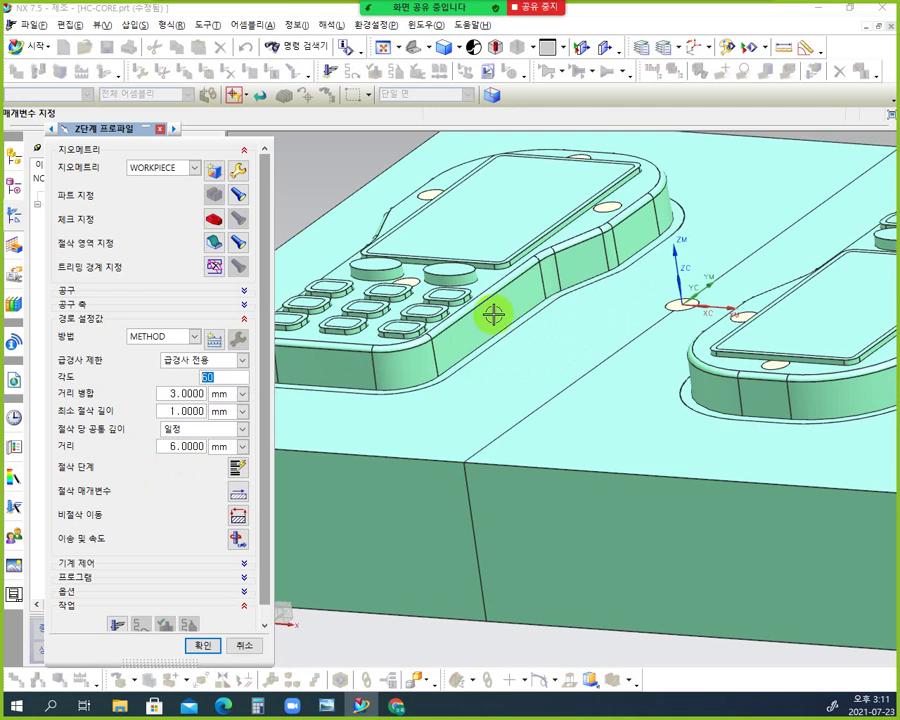
scroll(334, 371, down, 5)
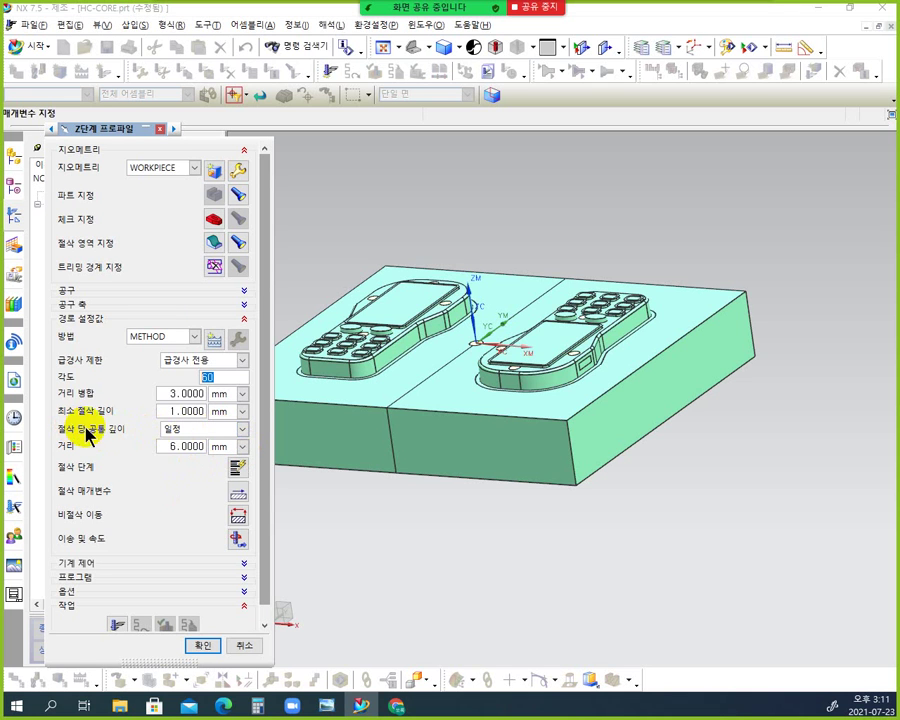
double_click(179, 447)
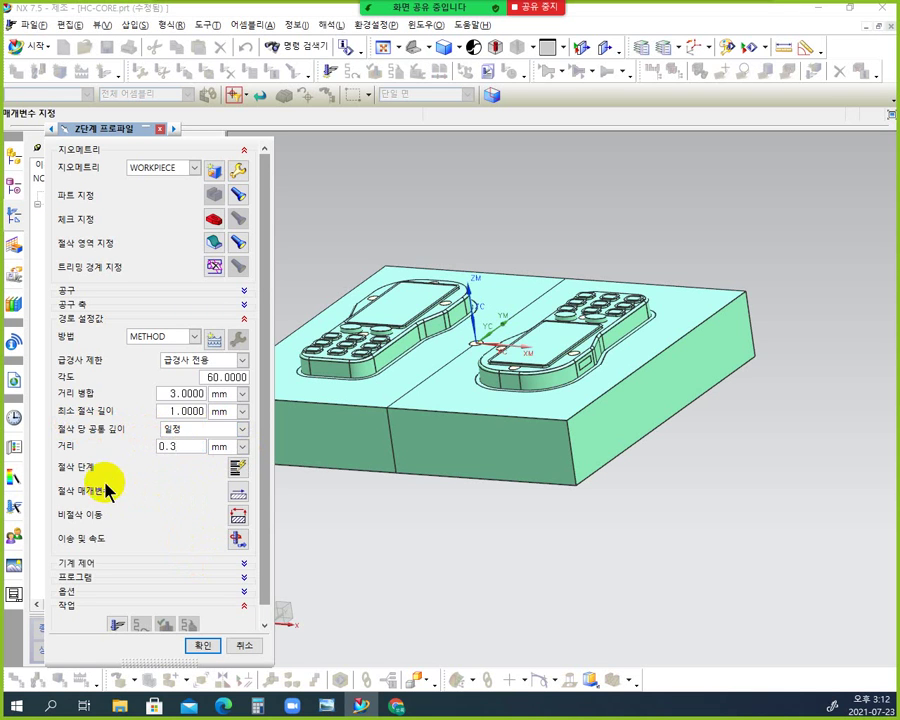
Step: In the cutting parameters, try 단계를 우선 as the cut order, and set it back to 깊이를 우선
click(244, 494)
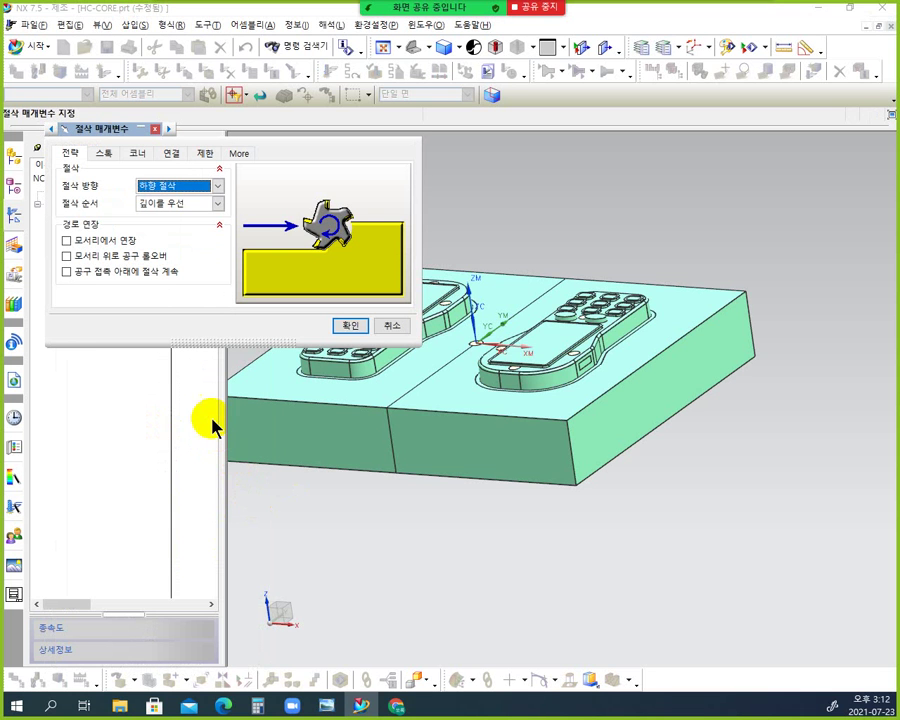
drag(115, 138, 548, 228)
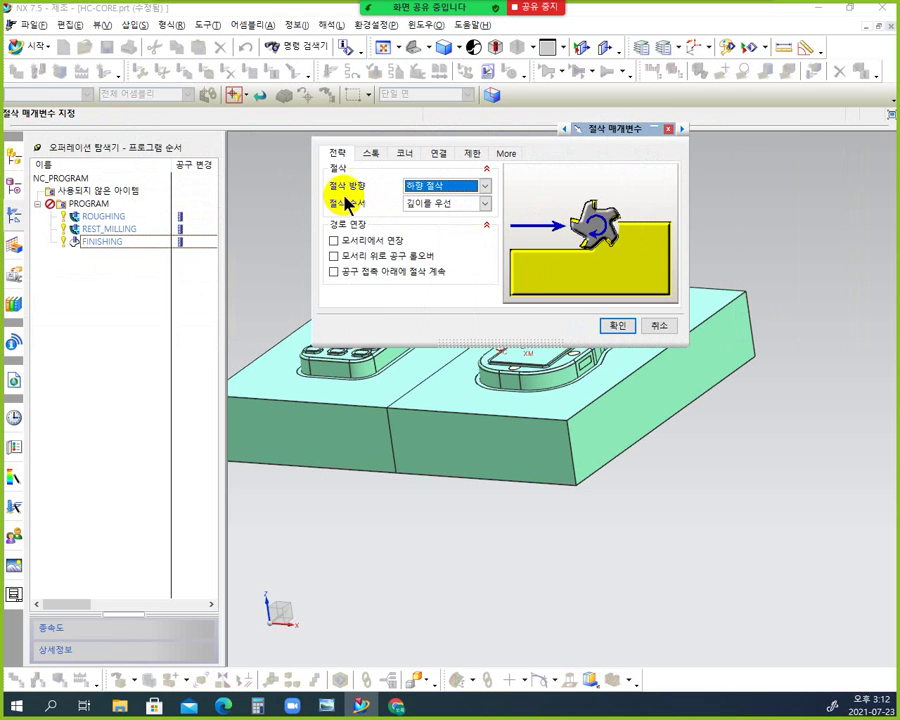
click(472, 205)
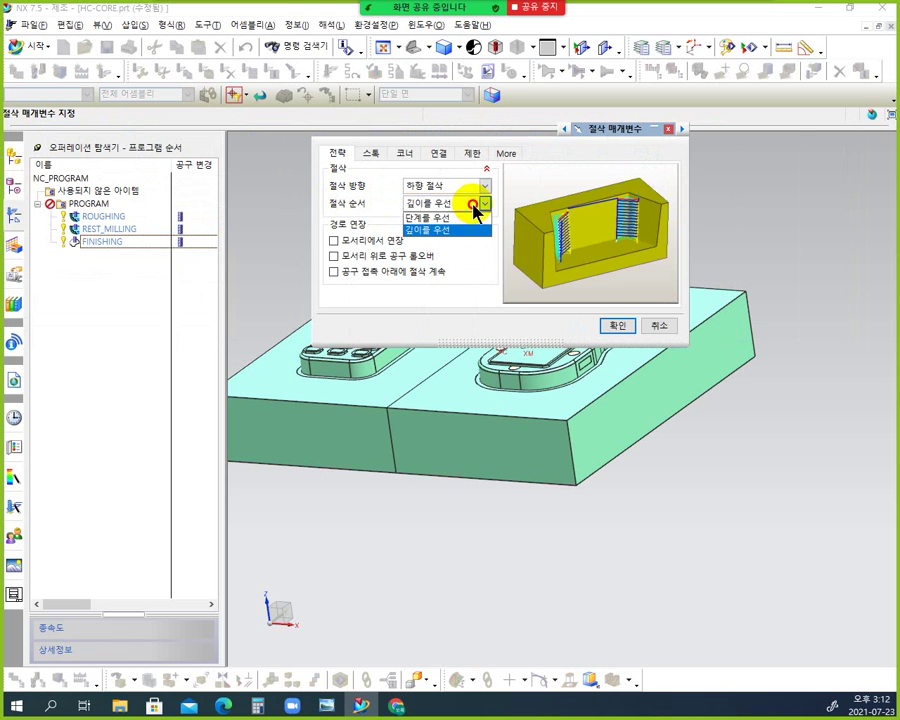
click(459, 217)
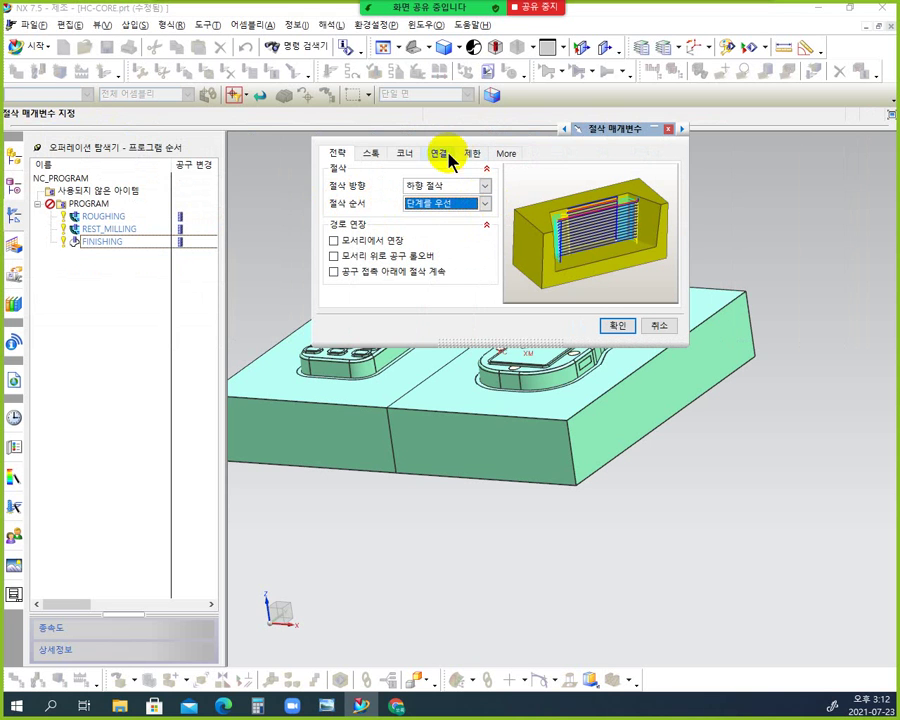
drag(610, 133, 793, 236)
drag(800, 128, 708, 128)
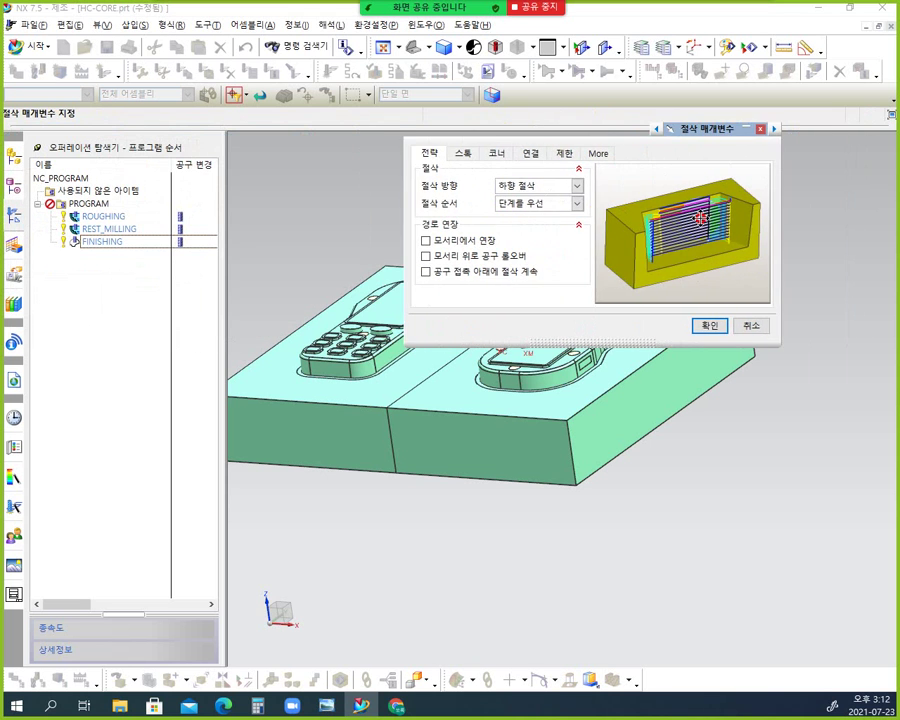
scroll(405, 537, down, 5)
scroll(405, 537, up, 3)
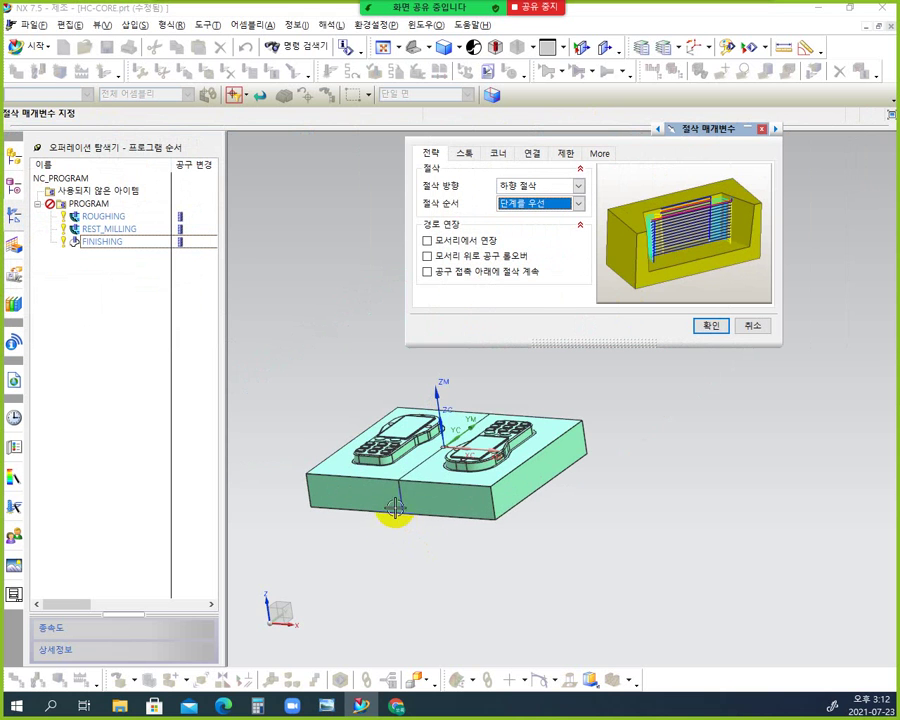
scroll(392, 520, up, 2)
scroll(420, 397, down, 1)
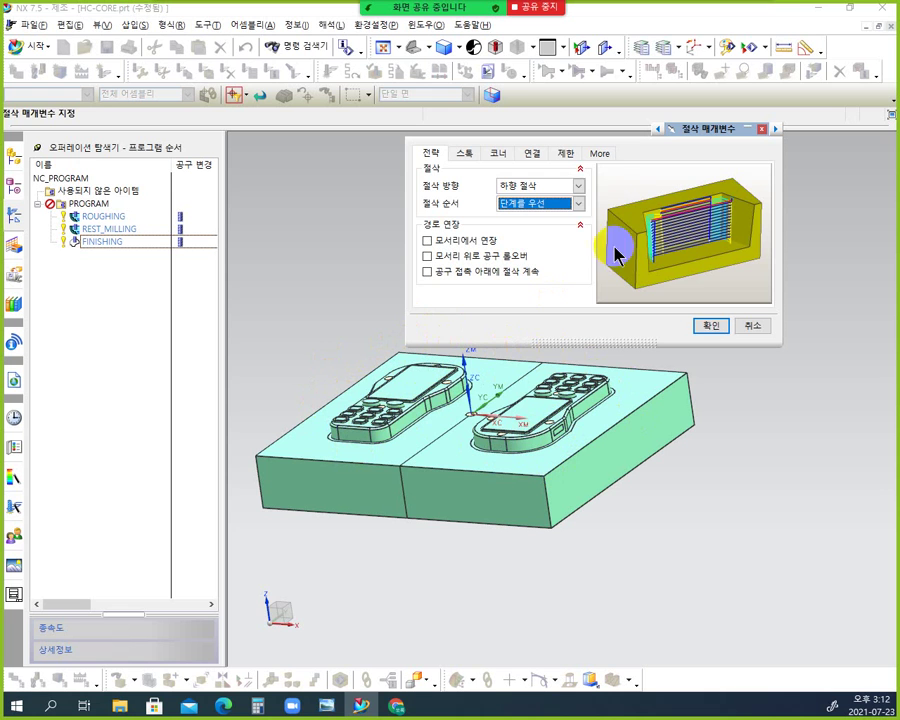
click(578, 203)
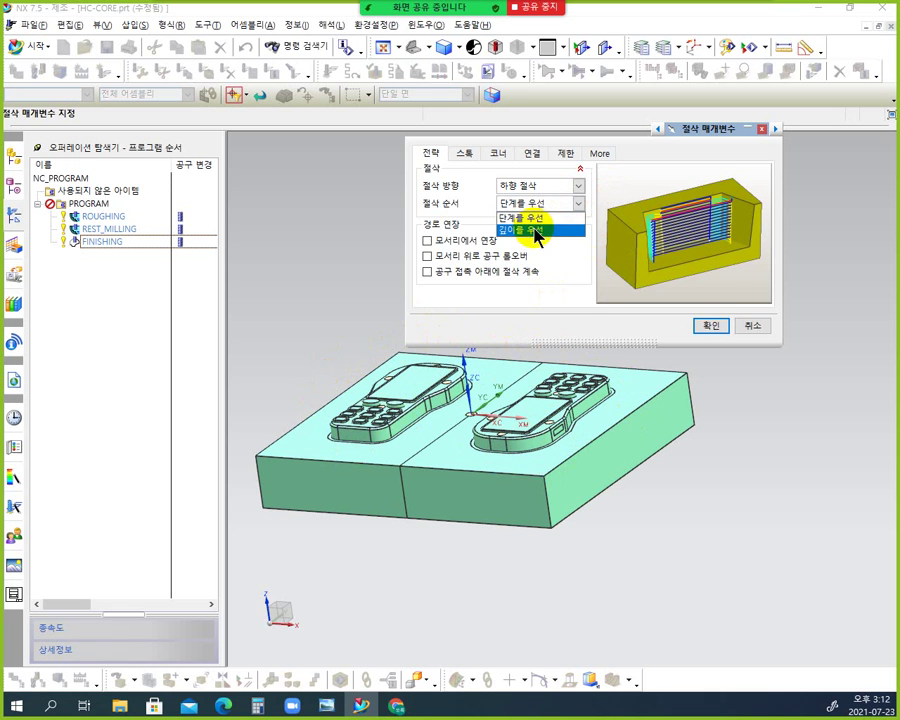
click(540, 229)
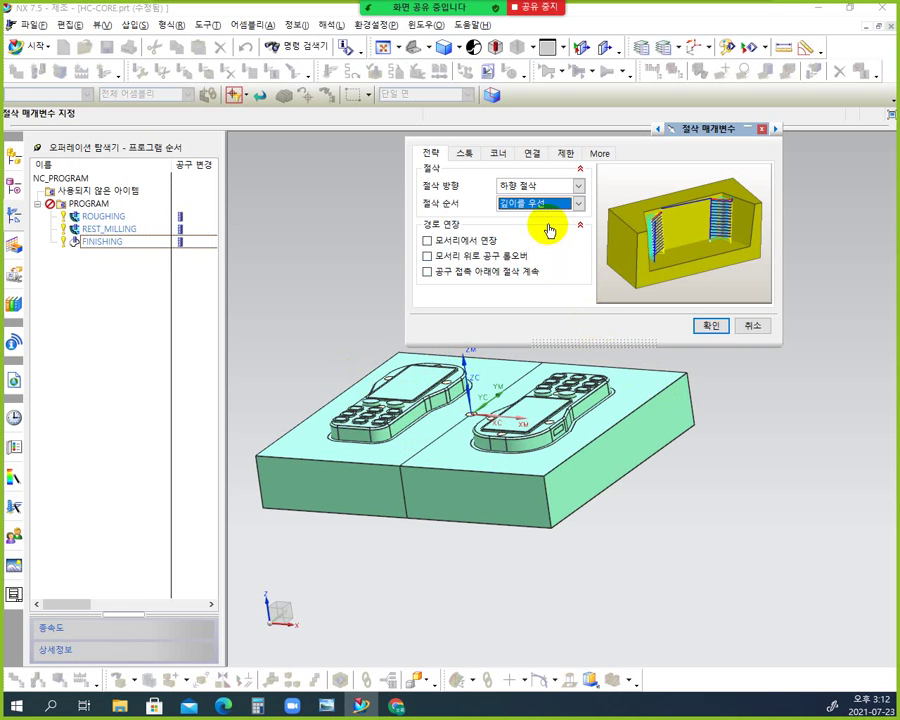
Step: Set both the Intol and Outtol tolerances of the cutting parameters to 0.008
click(465, 151)
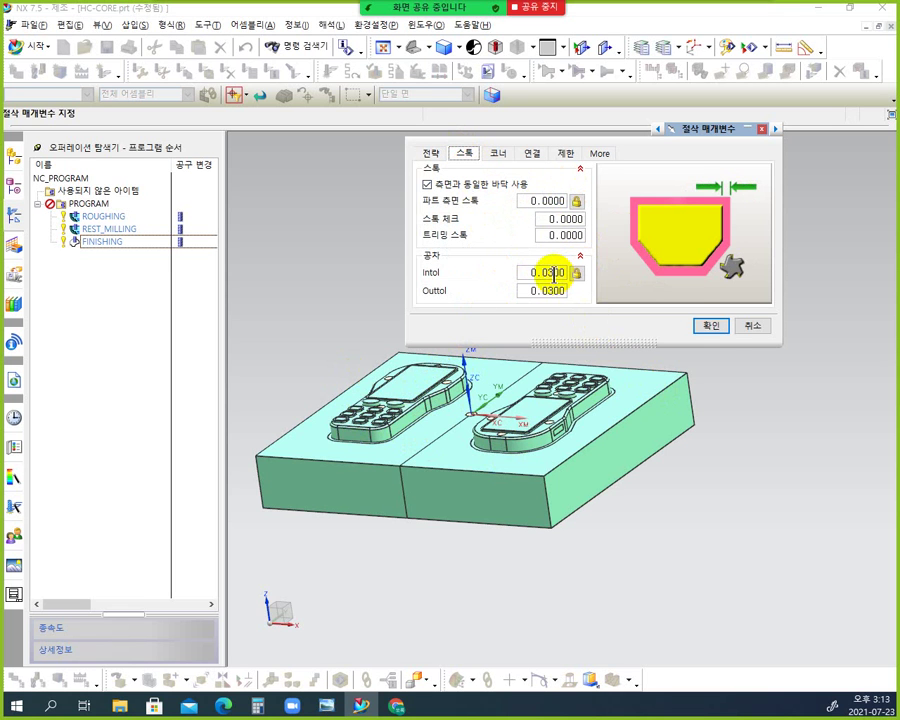
click(553, 272)
text(0.0)
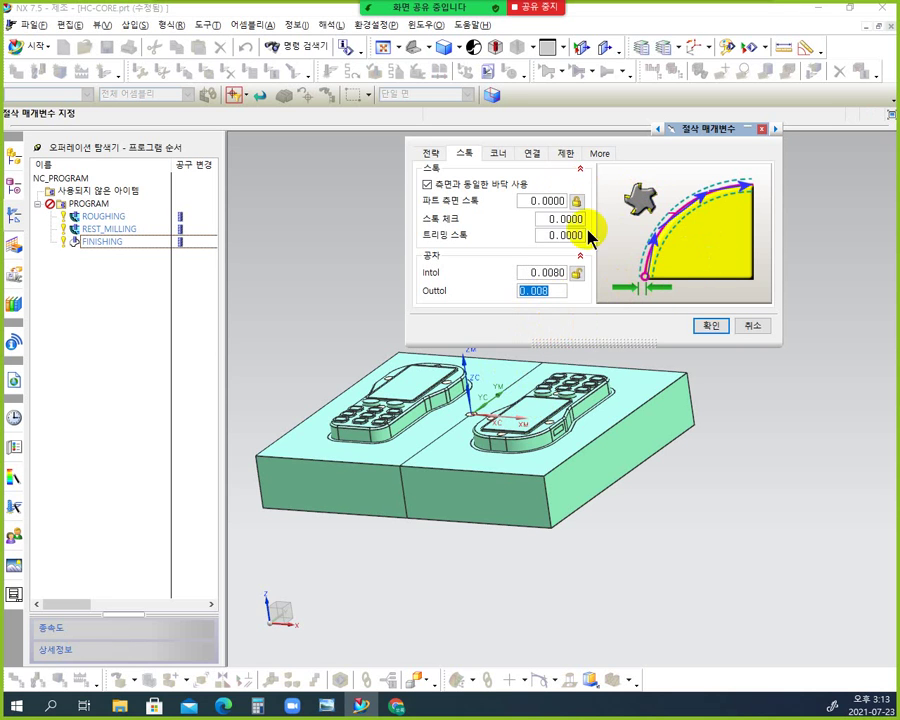
Step: Try 파트에서 지정, 파트에 램프 and 파트의 파상형 램프 as the level-to-level move, returning to 파트에 램프
click(533, 154)
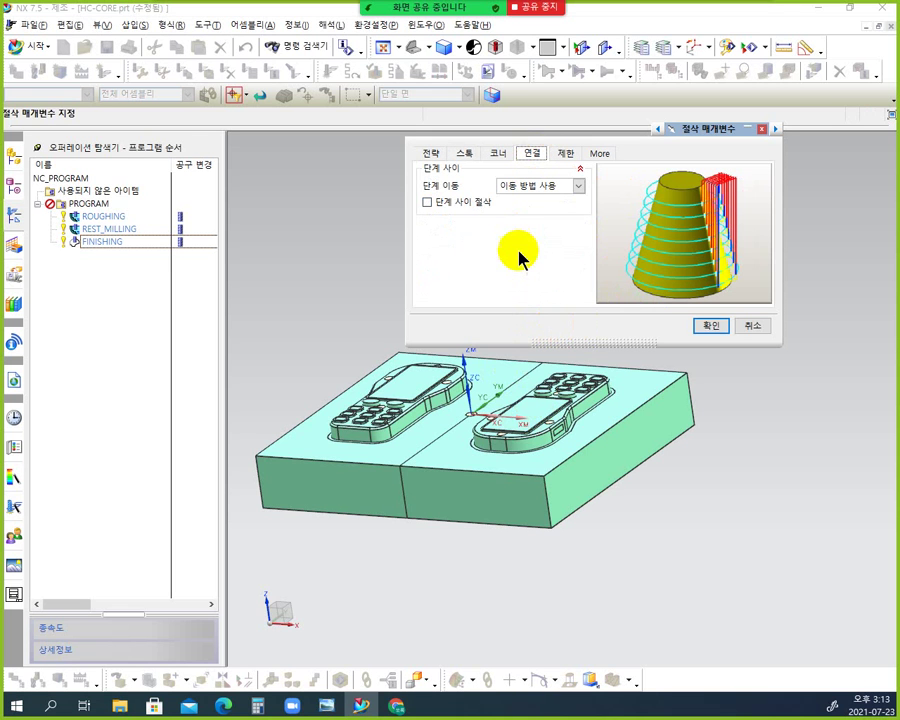
click(578, 186)
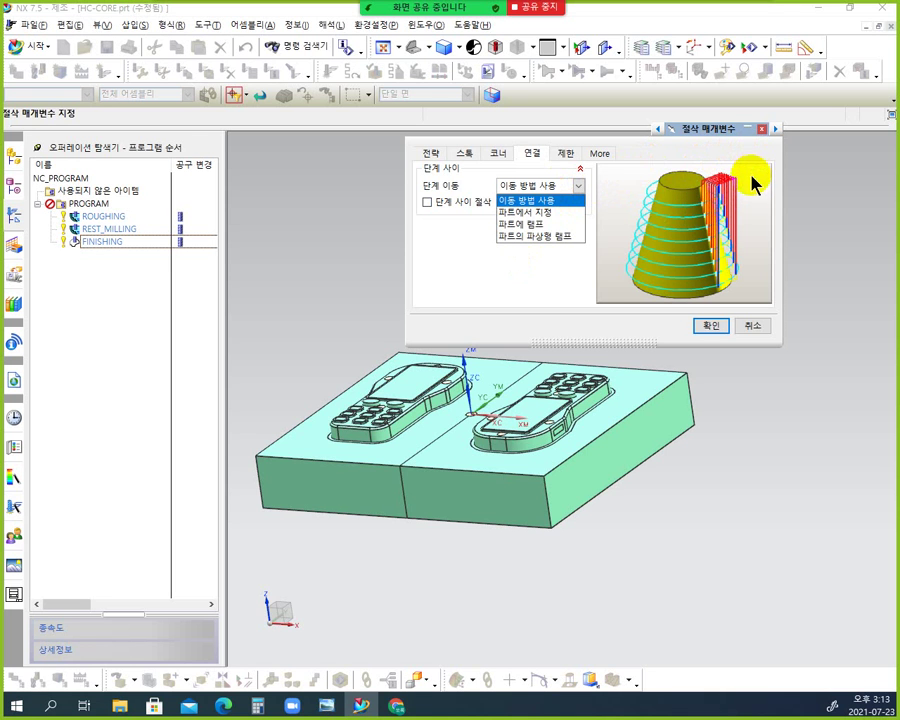
click(558, 211)
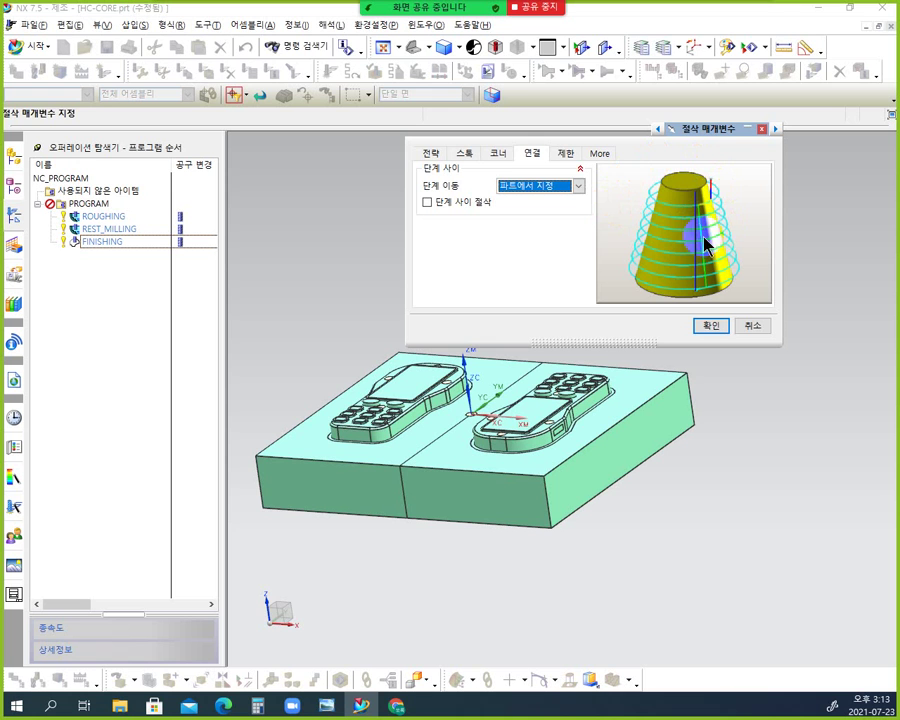
click(578, 186)
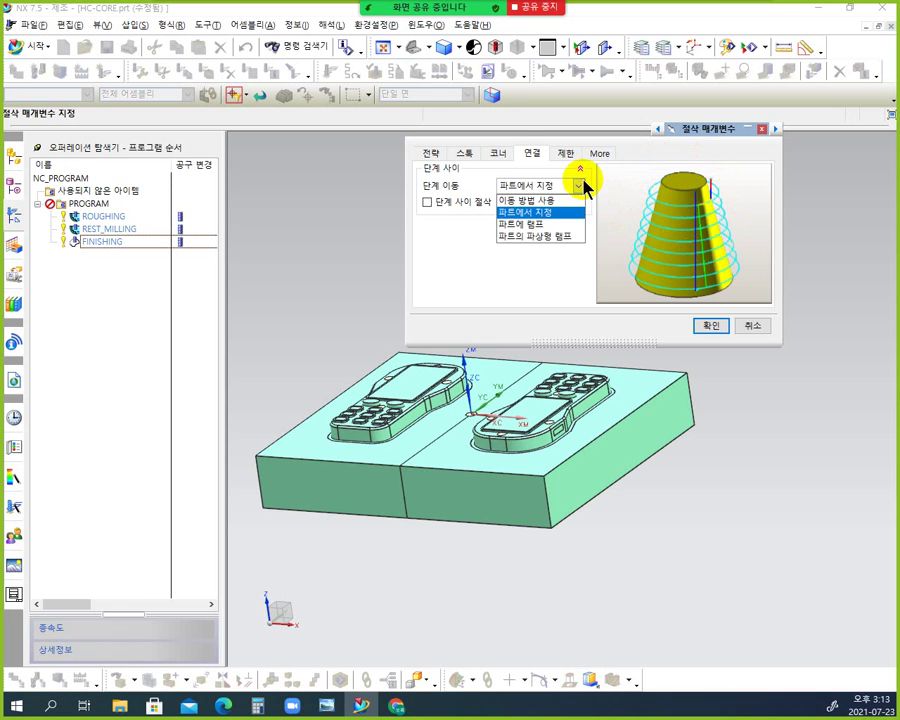
click(558, 224)
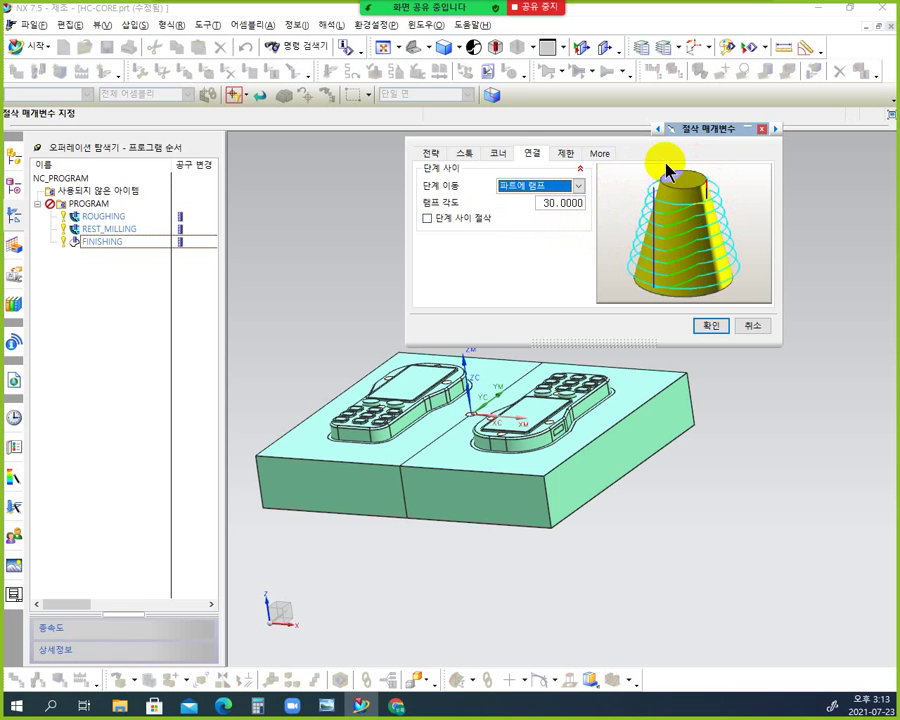
click(699, 208)
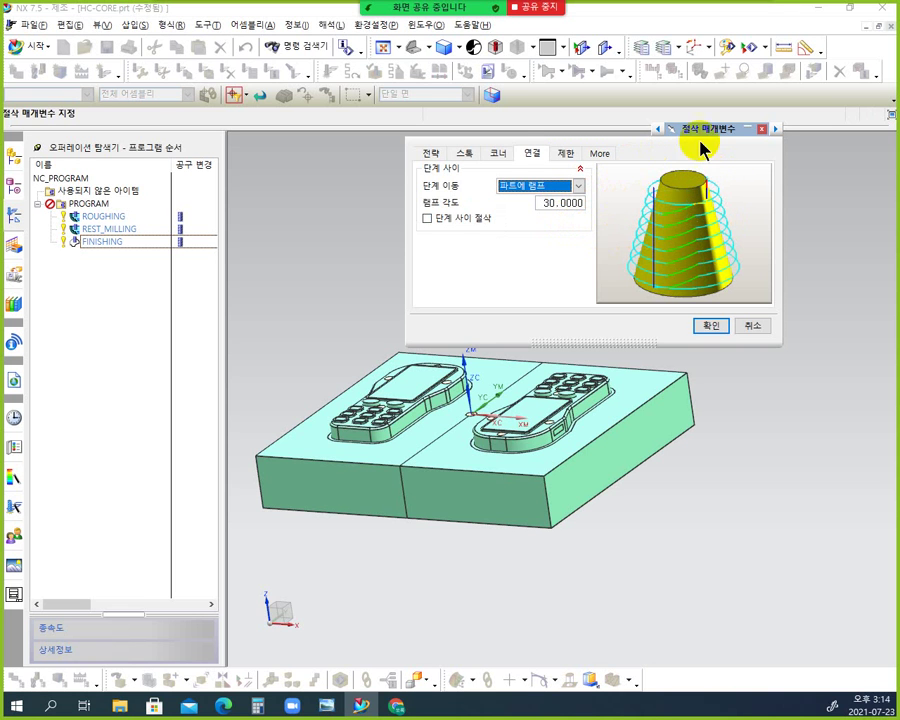
click(580, 187)
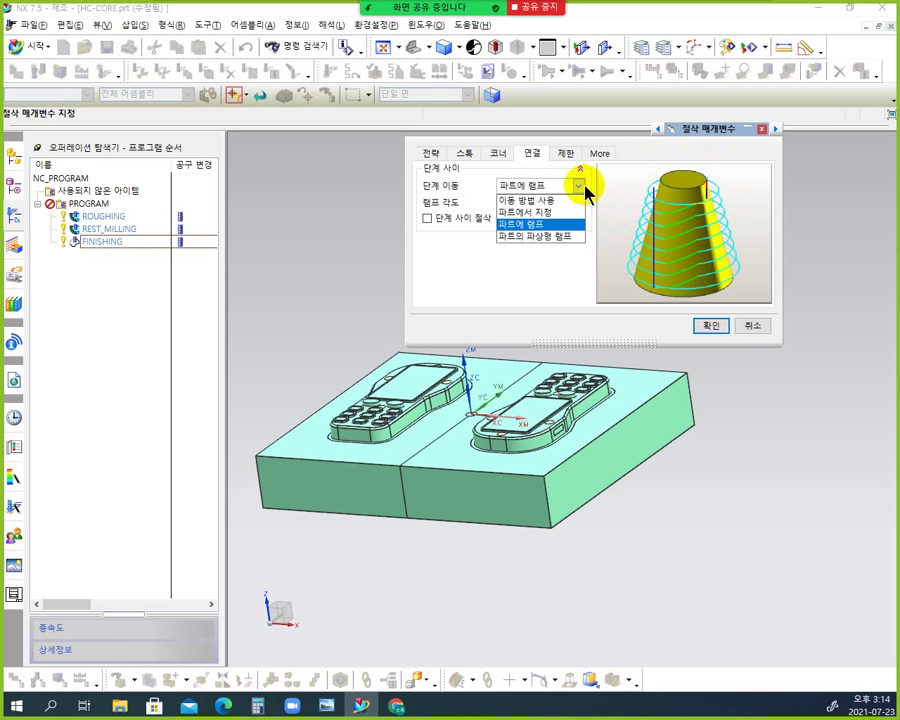
click(564, 237)
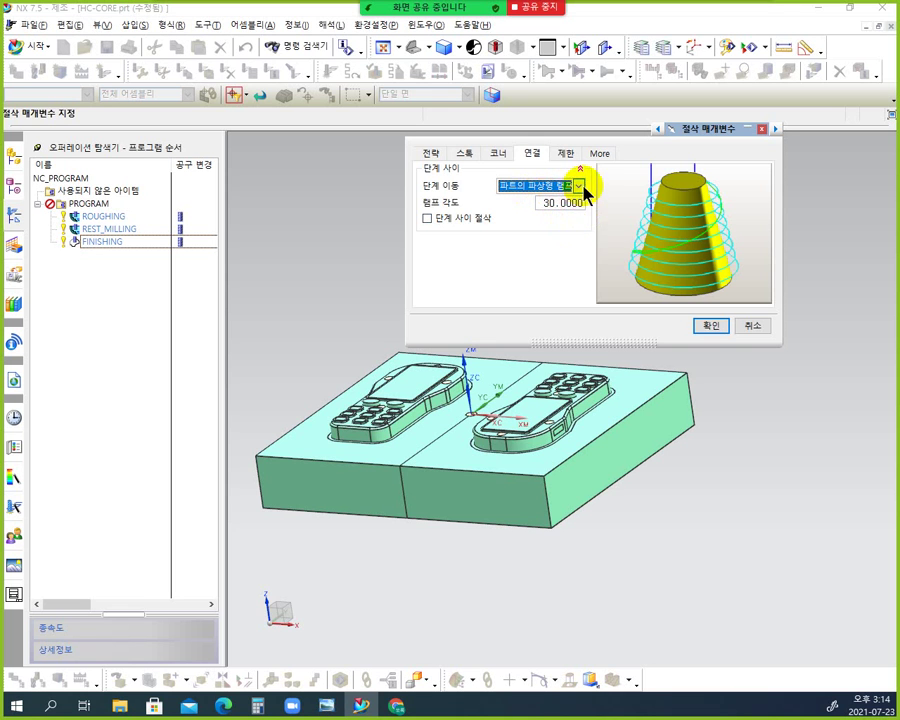
click(578, 186)
click(566, 220)
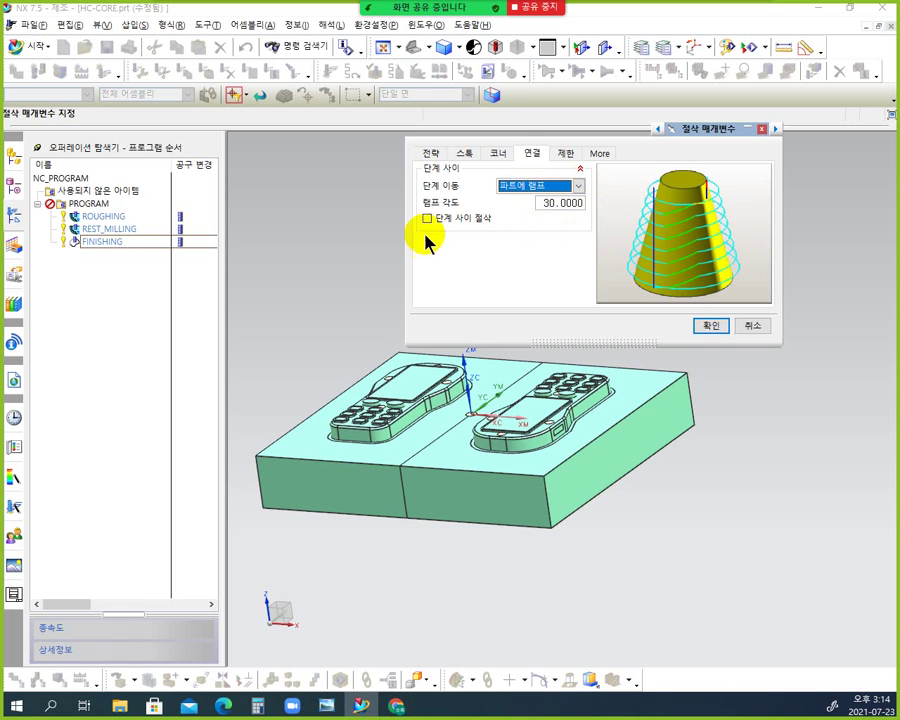
Step: Set the level-to-level move to 파트의 파상형 램프 and accept the cutting parameters
click(578, 186)
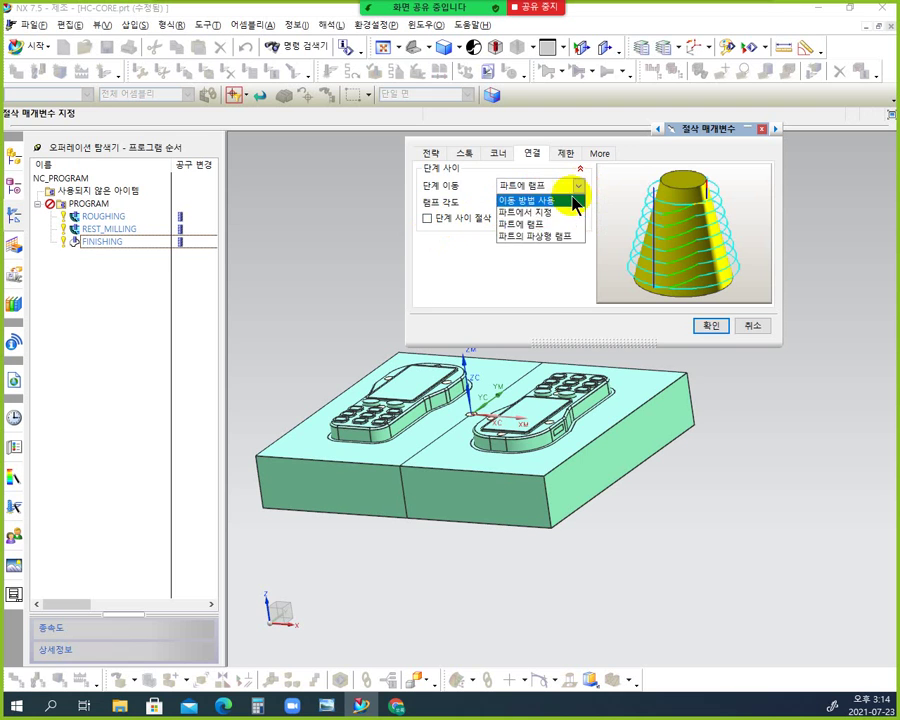
click(560, 233)
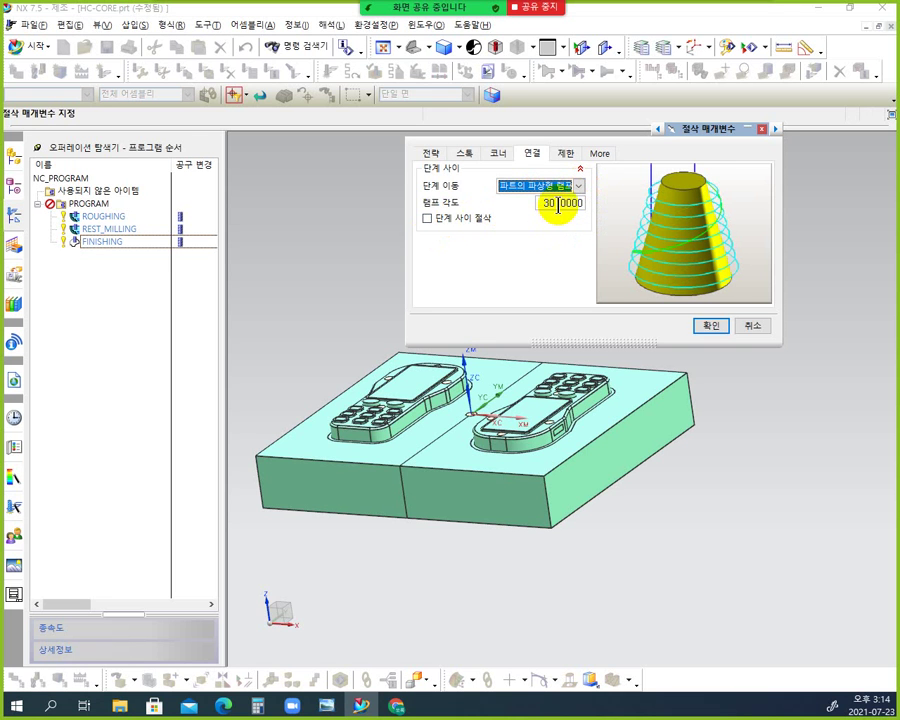
click(557, 204)
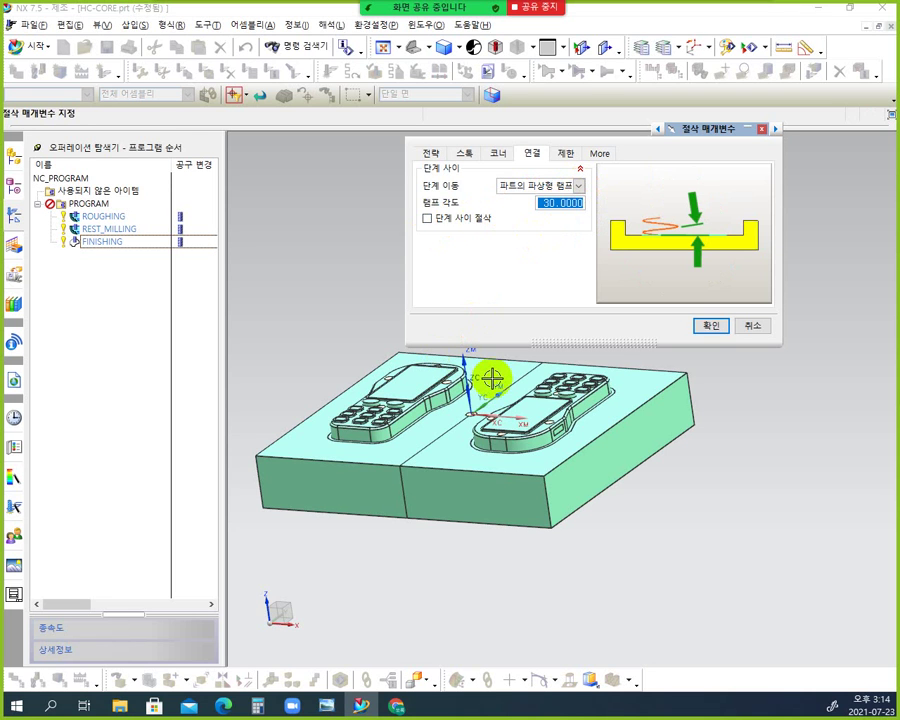
click(480, 220)
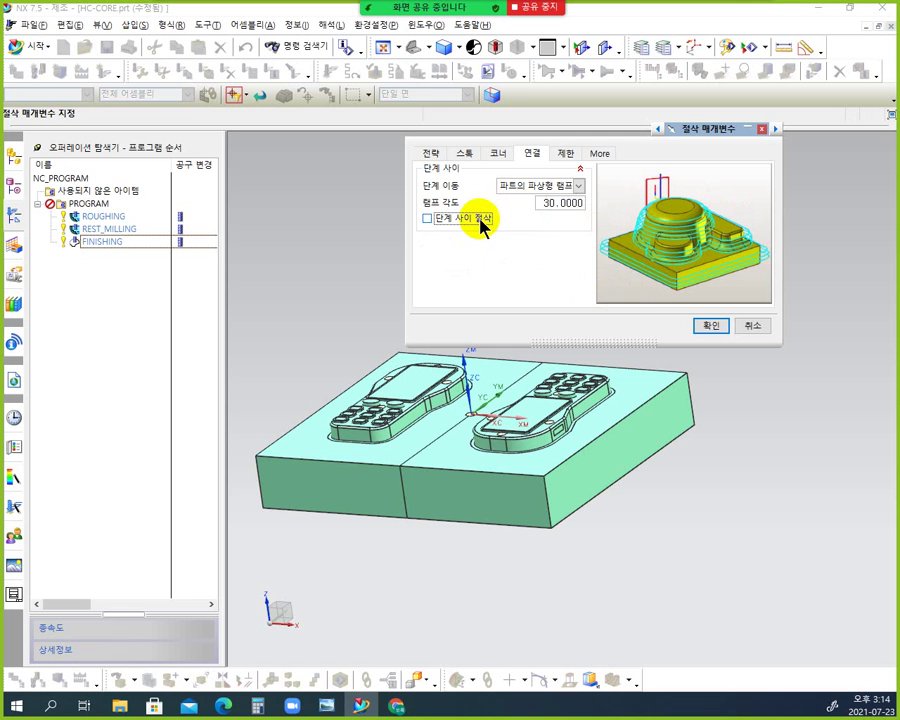
click(481, 222)
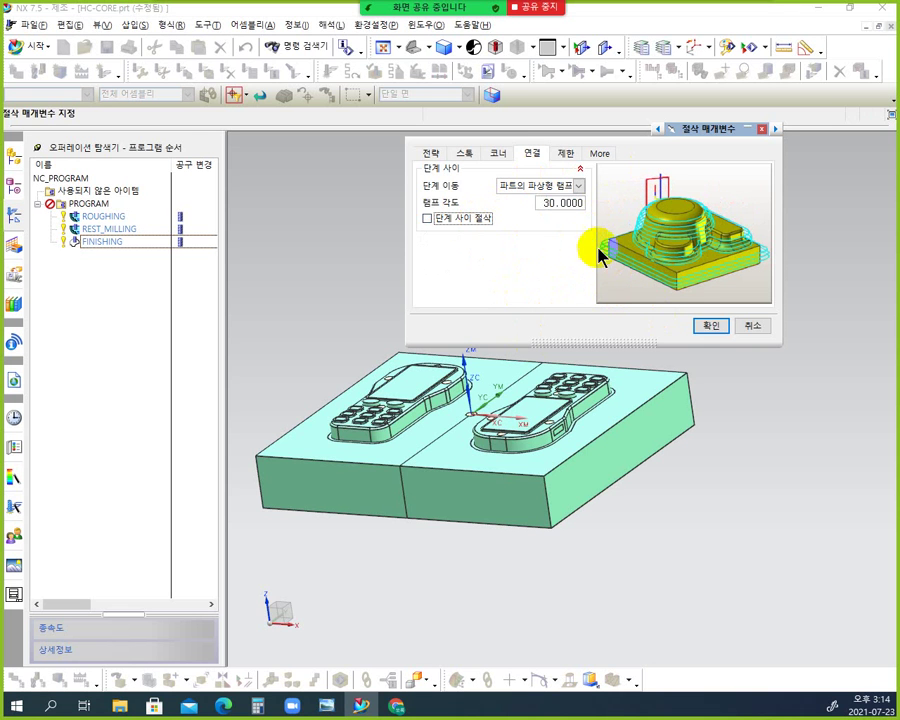
click(709, 331)
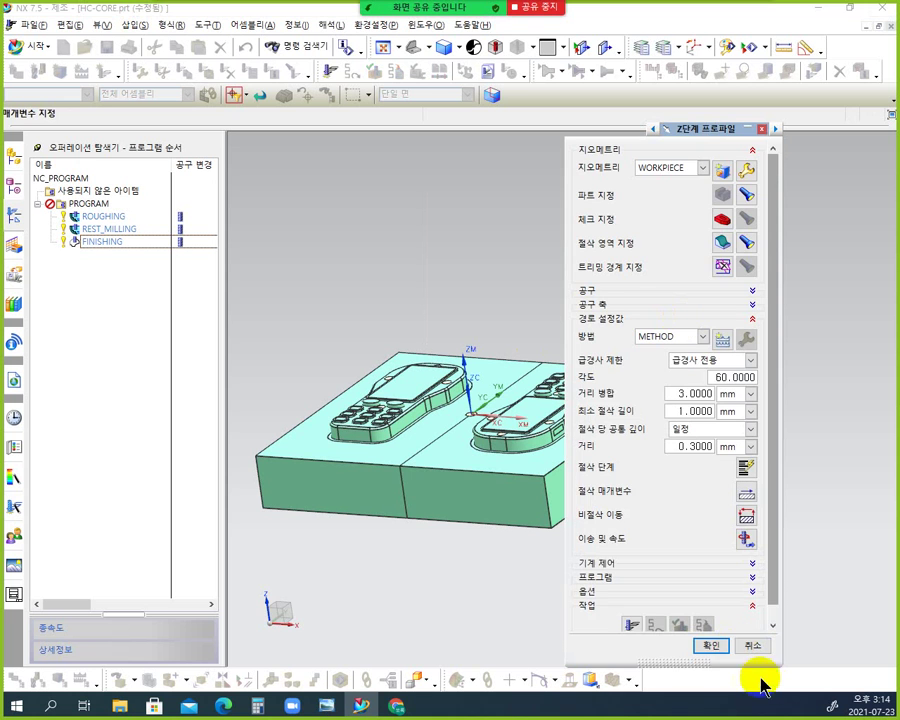
Step: In the non-cutting moves, select 원호 as the open-area engage type and review the retract type
click(747, 516)
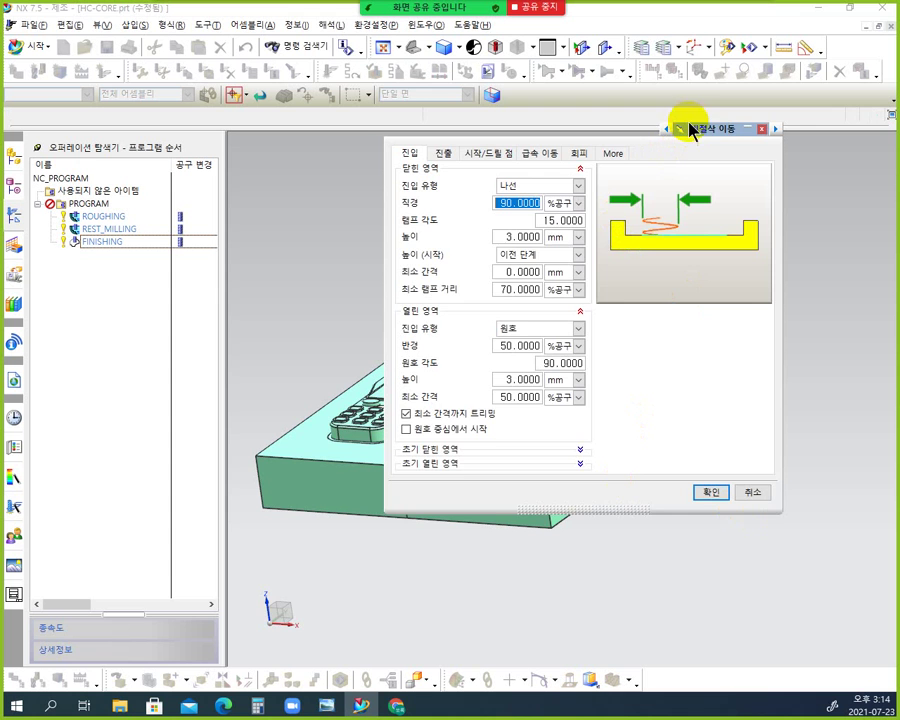
drag(692, 132, 825, 147)
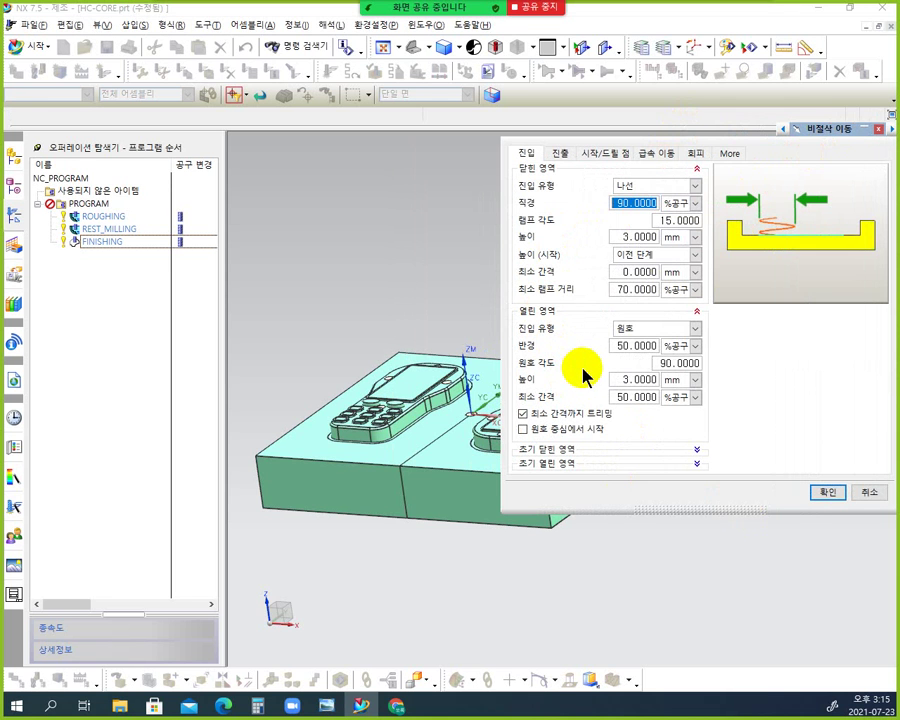
click(700, 333)
click(638, 385)
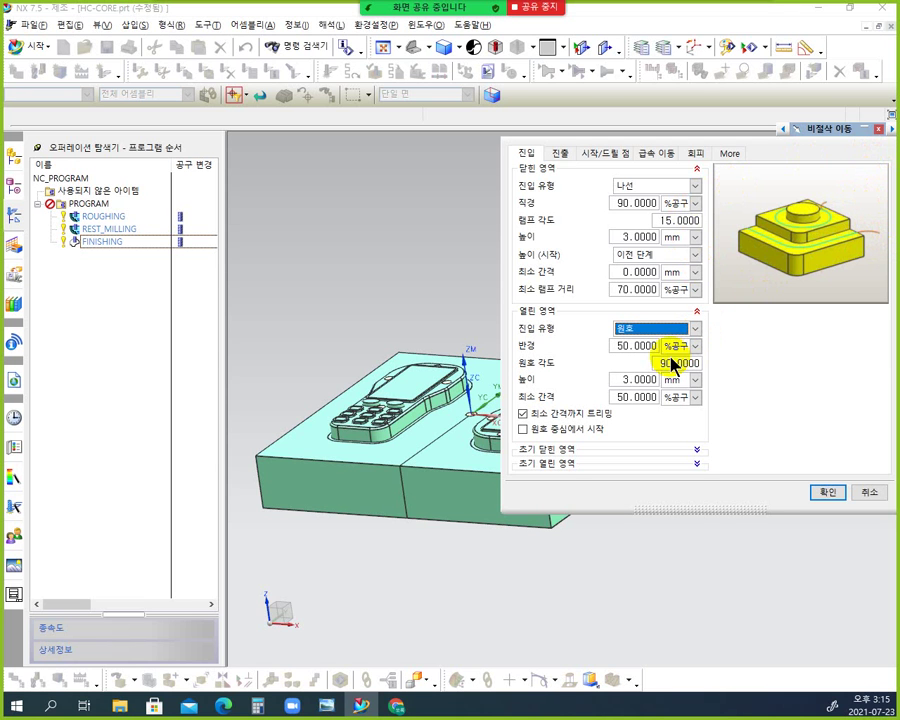
click(561, 152)
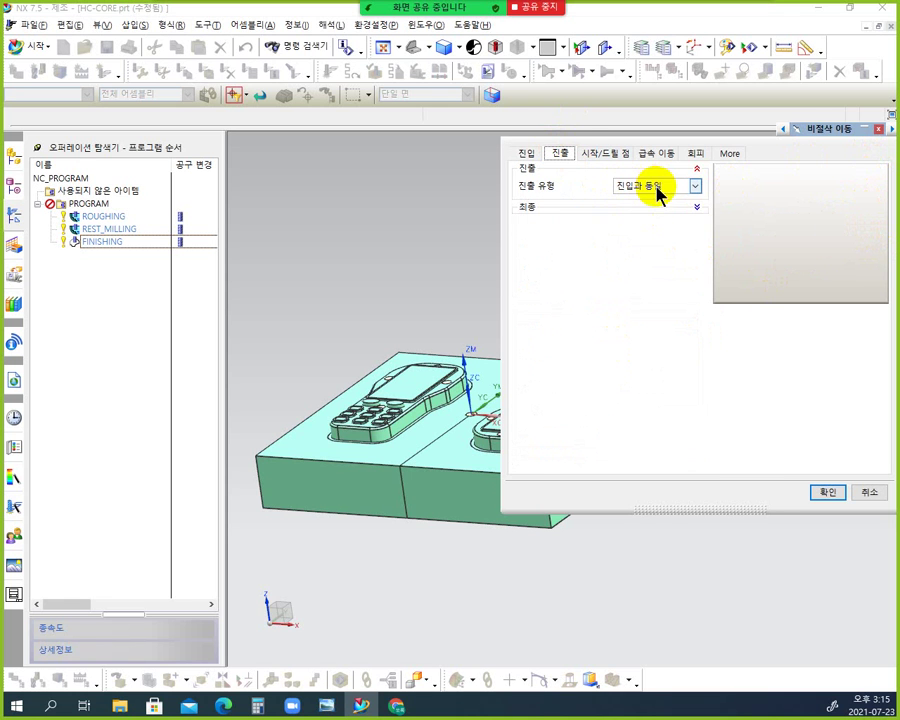
click(531, 156)
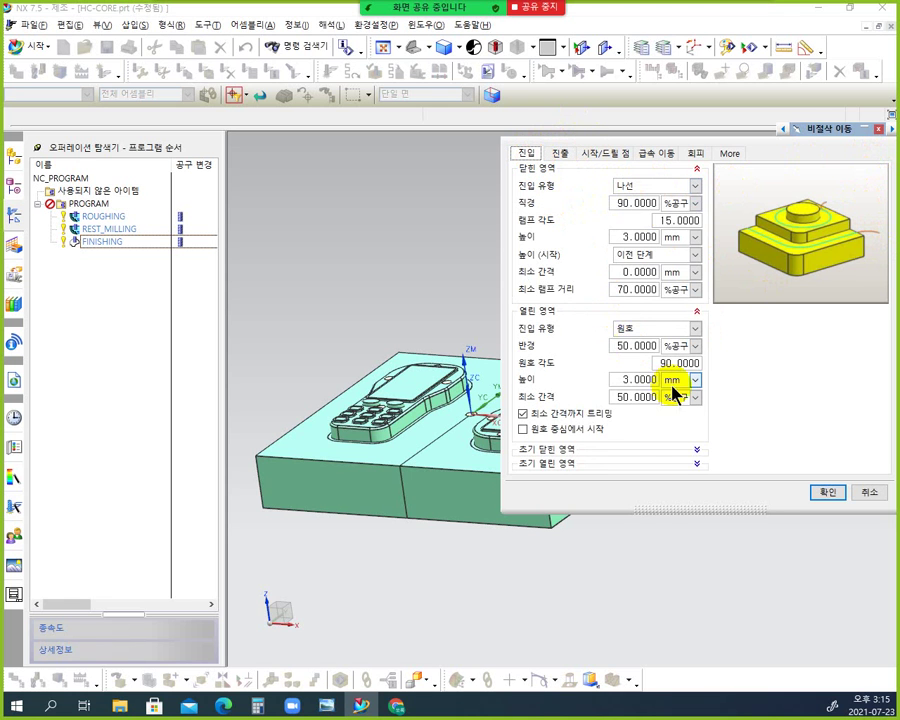
Step: Set the open-area engage arc radius to 1 mm and its height to 1 mm
click(693, 345)
click(670, 362)
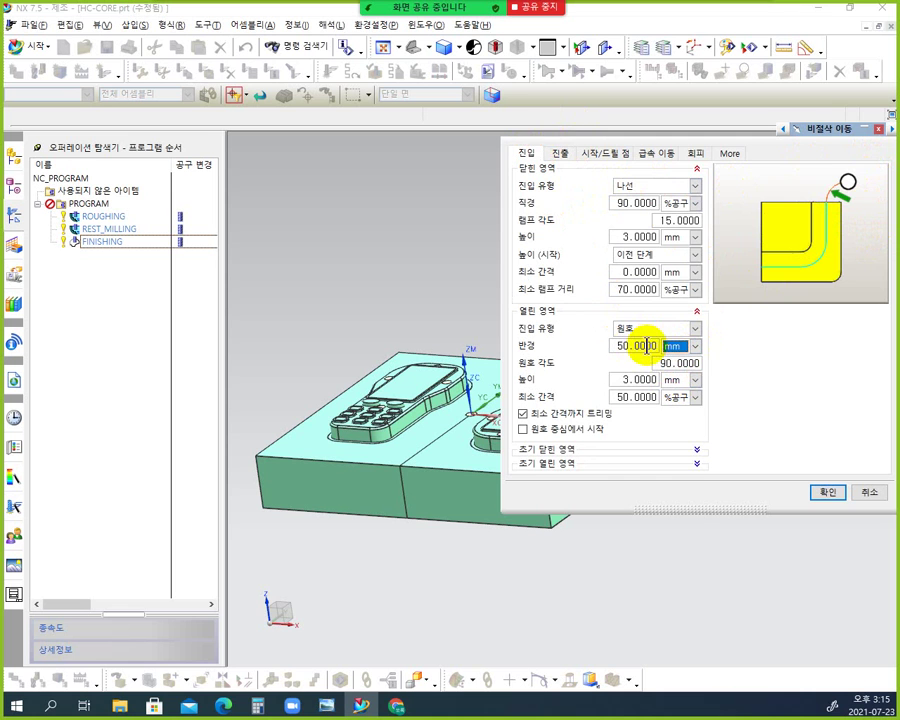
click(645, 347)
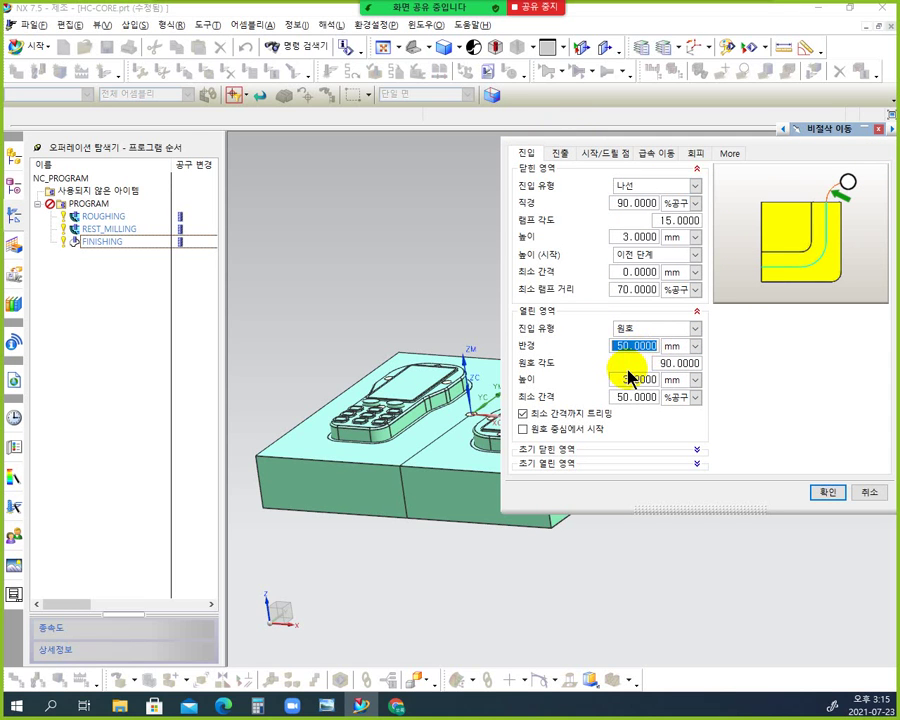
text(1)
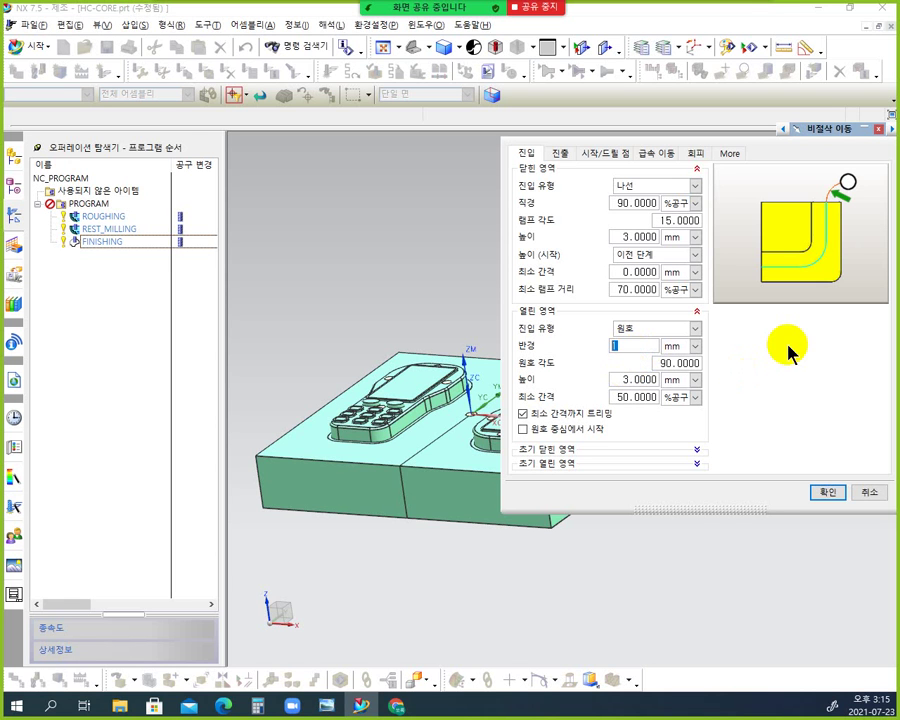
click(669, 364)
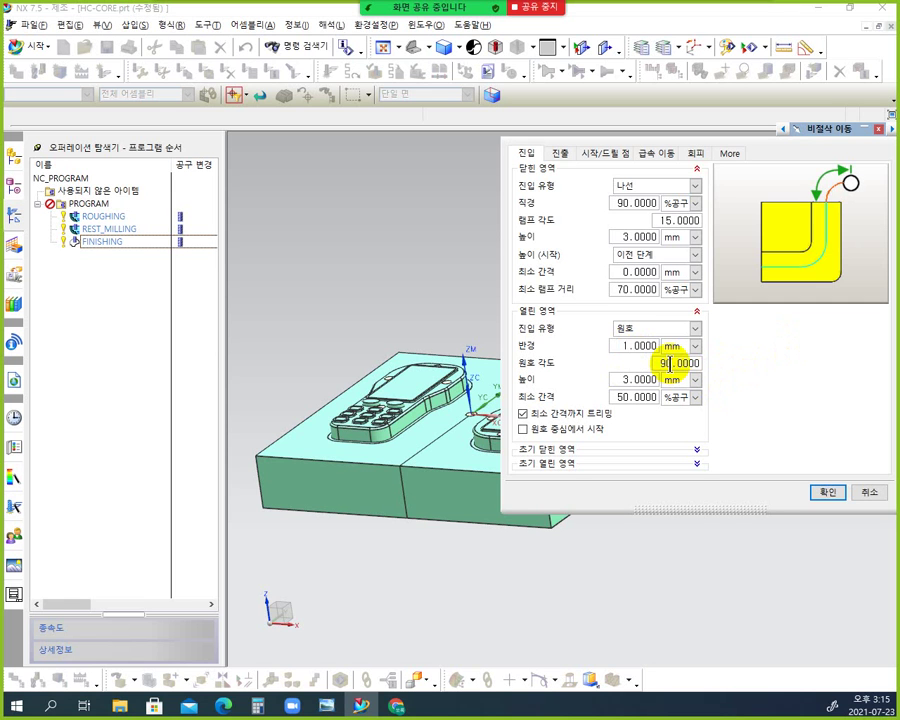
click(638, 380)
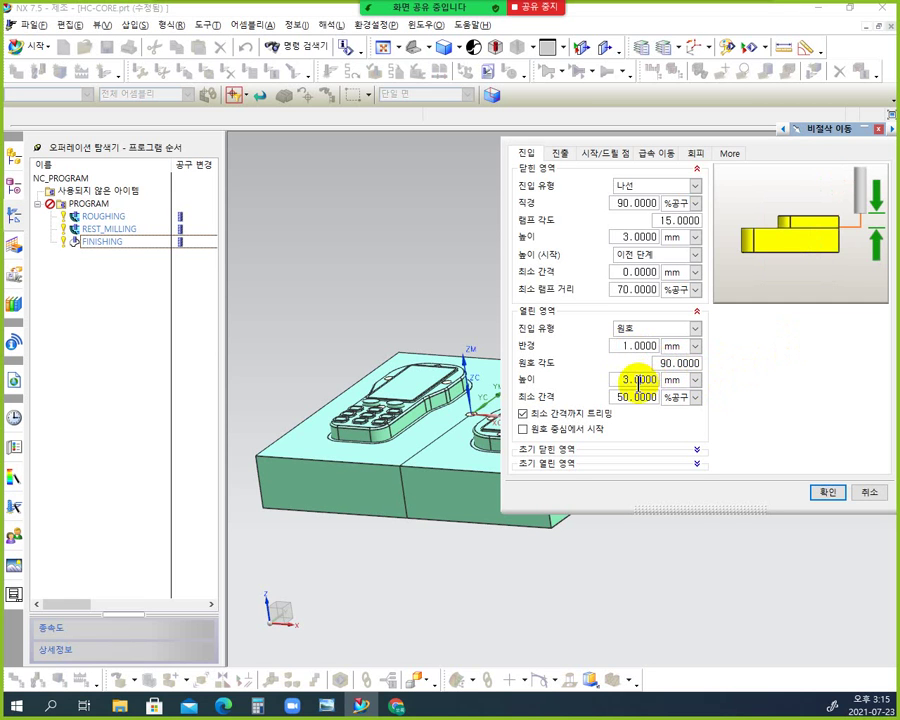
text(1)
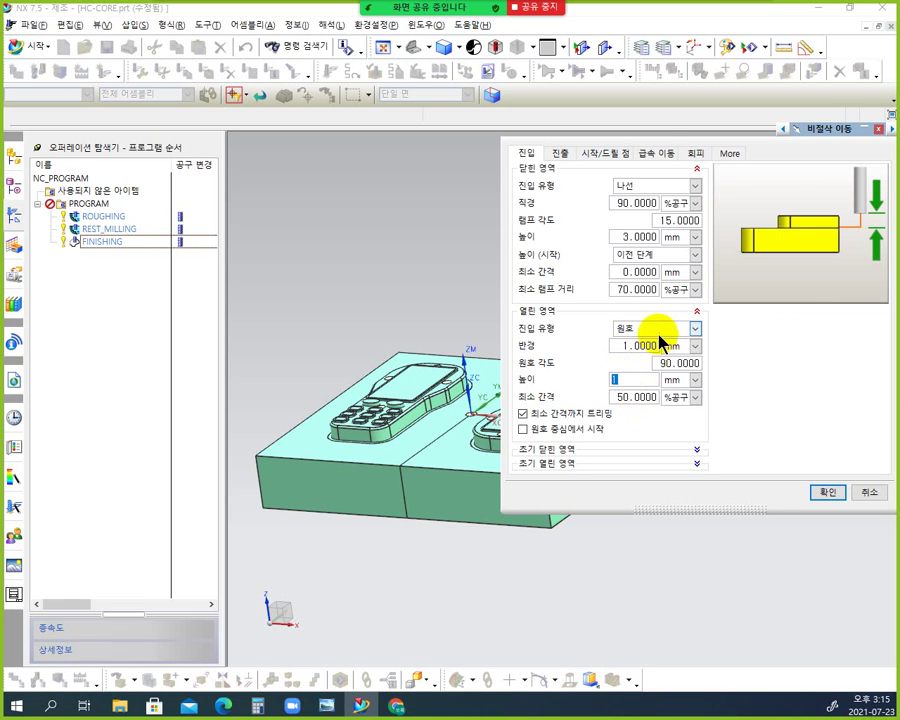
Step: Set the clearance option of the rapid moves to 자동 평면
click(664, 155)
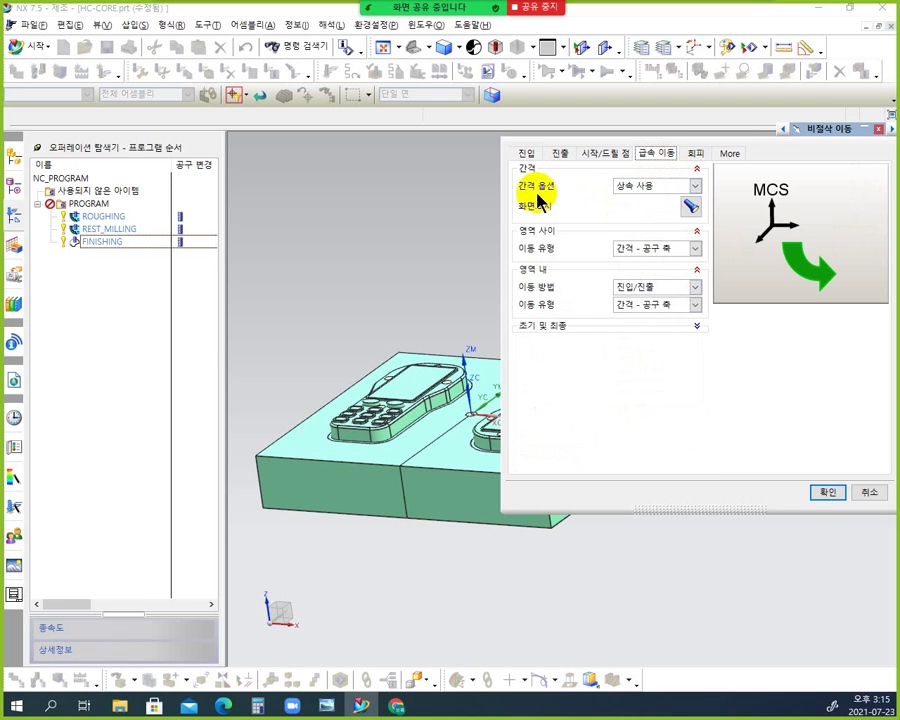
click(695, 187)
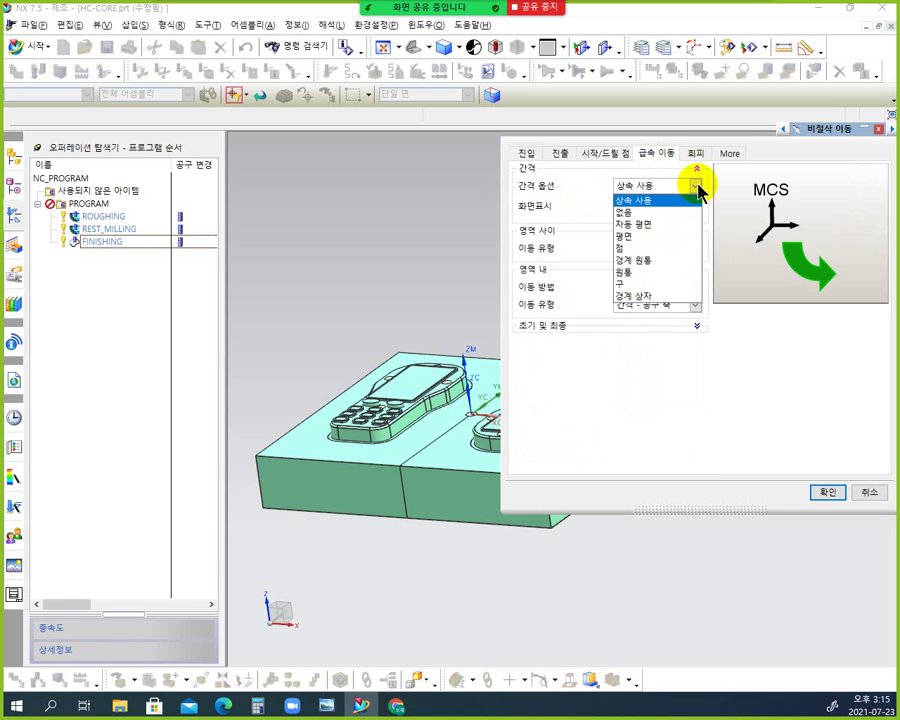
click(658, 225)
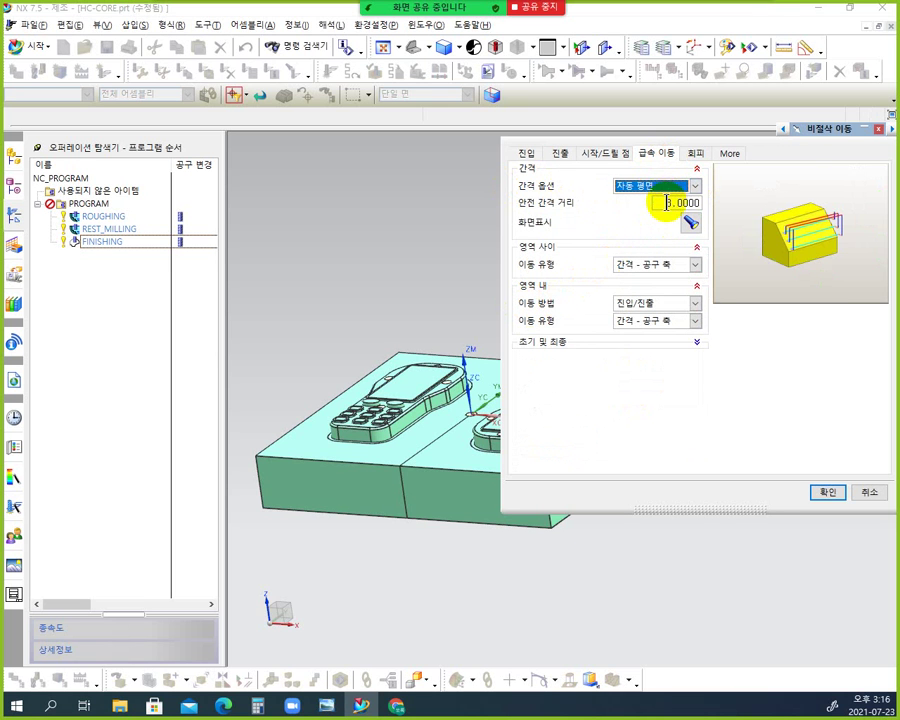
click(664, 203)
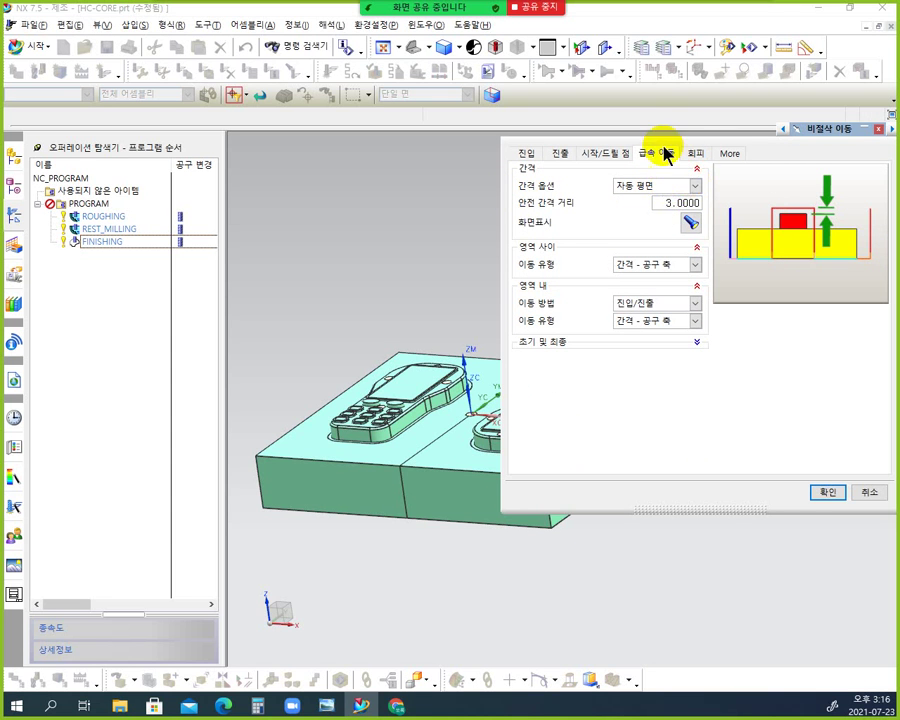
mouse_move(824, 139)
mouse_down()
mouse_move(800, 138)
mouse_move(825, 138)
mouse_up()
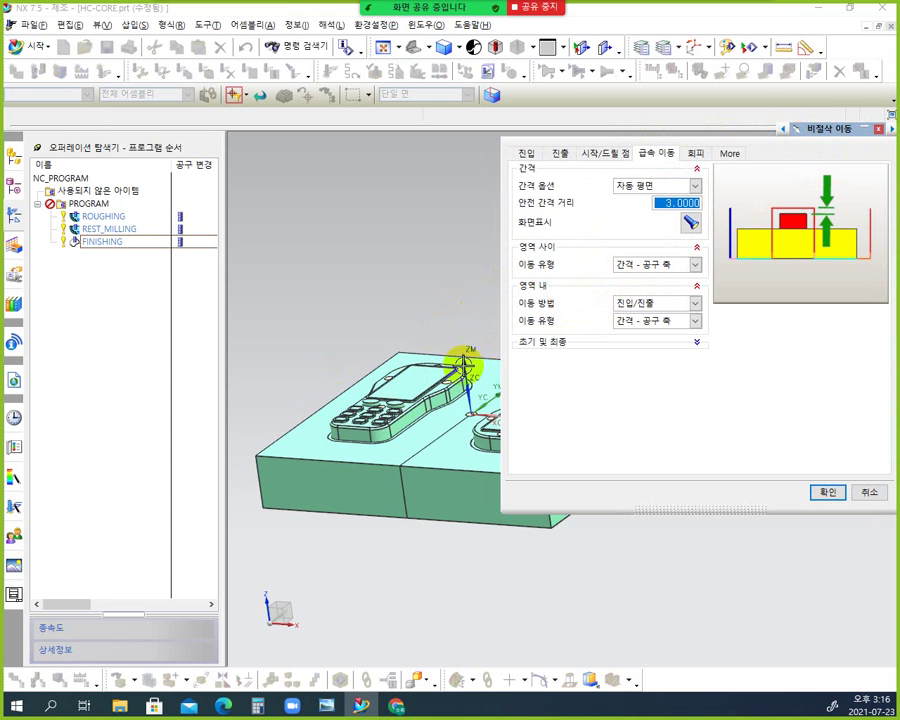
Step: Try 이전 평면, 최소 안전 Z, 직접 and 가공 소재 평면 as the between-regions transfer type, returning to 간격 - 공구 축
click(697, 266)
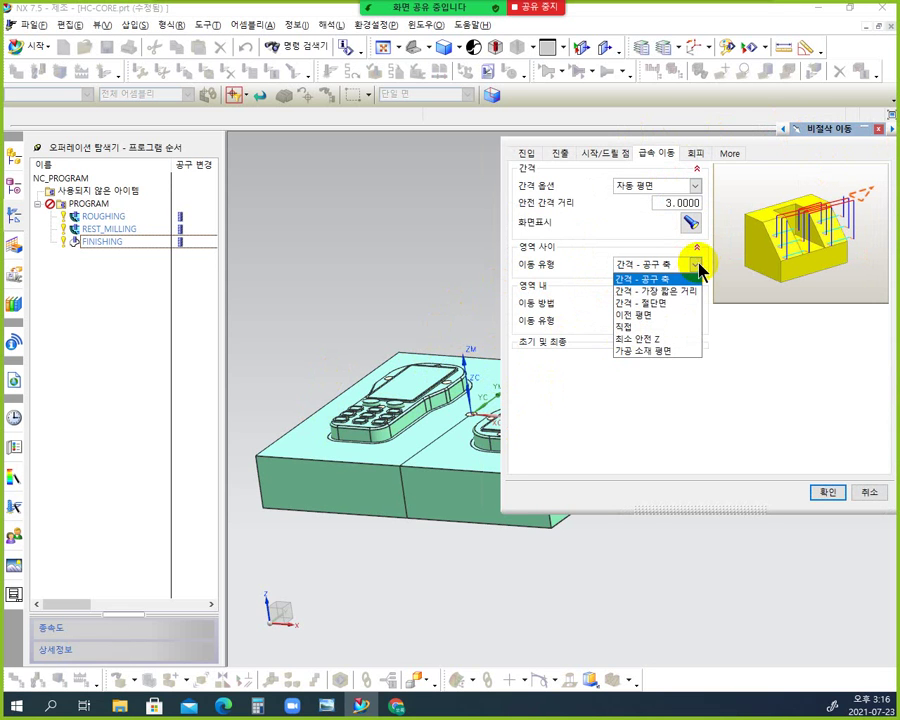
click(660, 314)
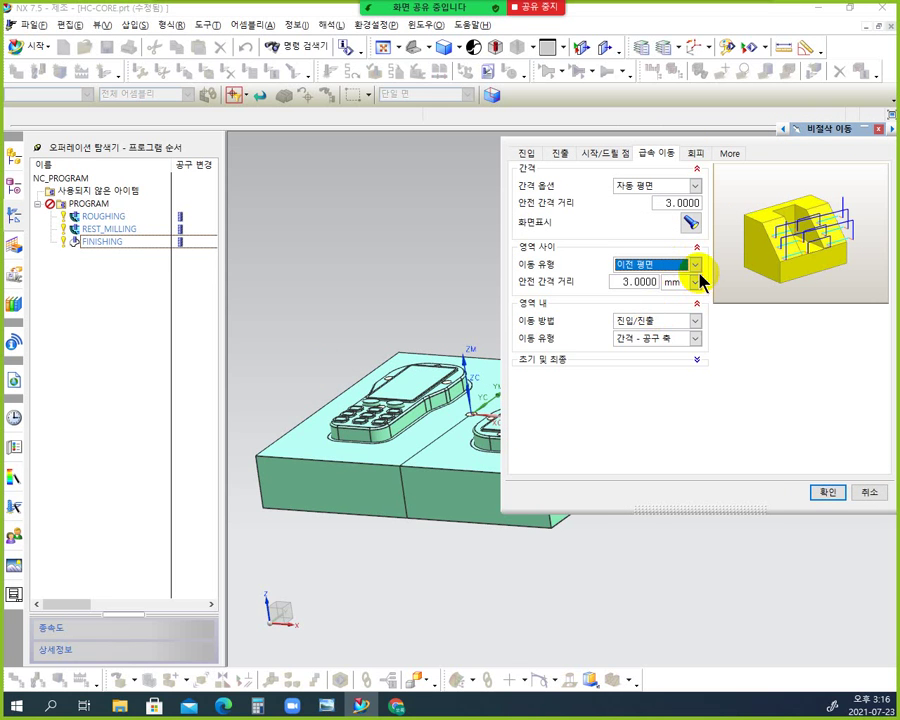
click(695, 266)
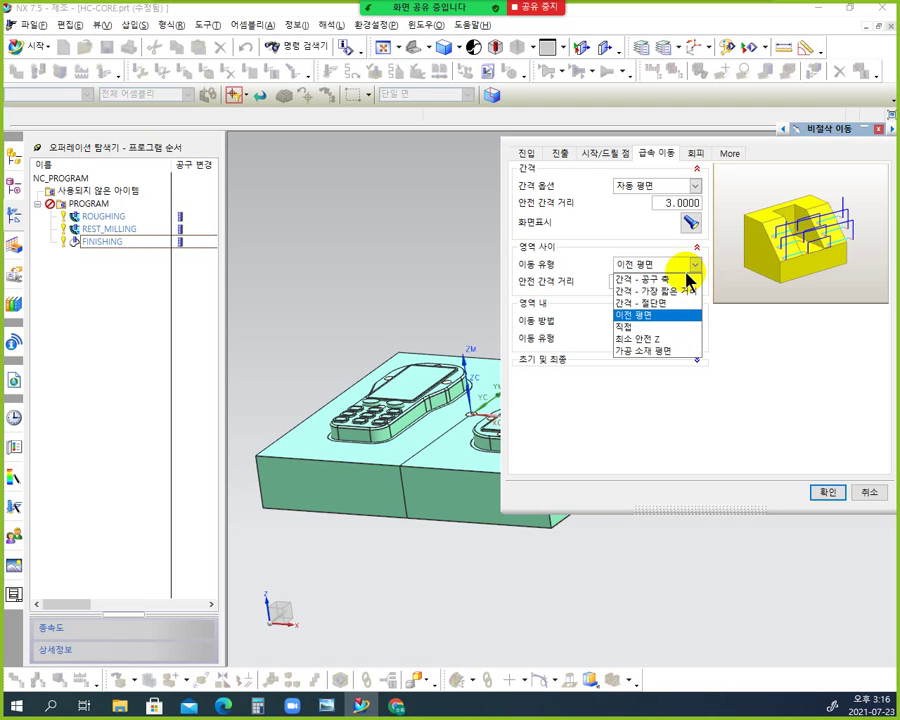
click(660, 339)
click(697, 265)
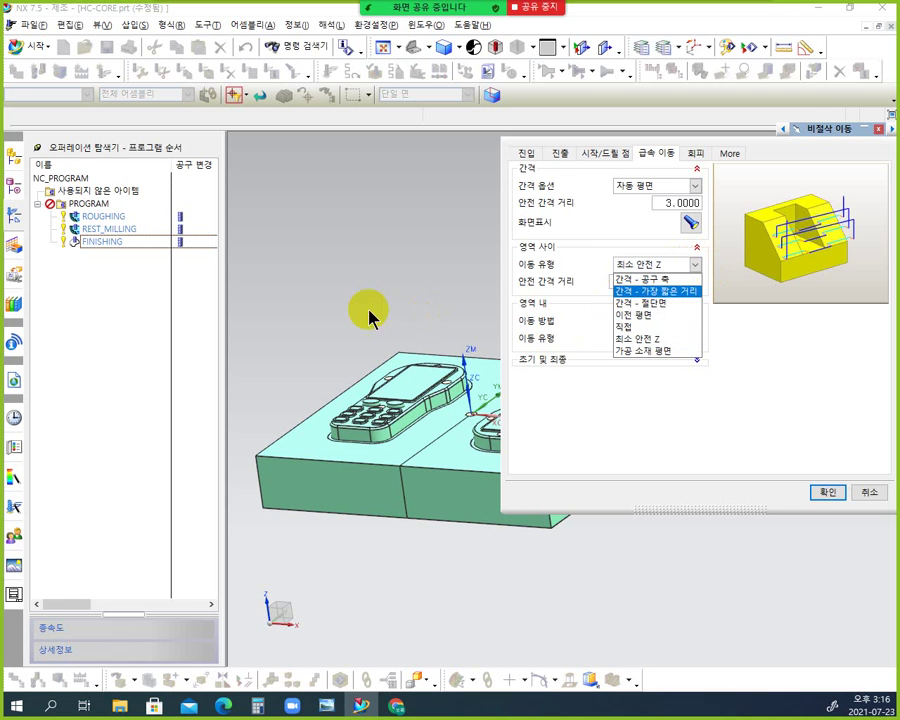
click(662, 328)
click(695, 264)
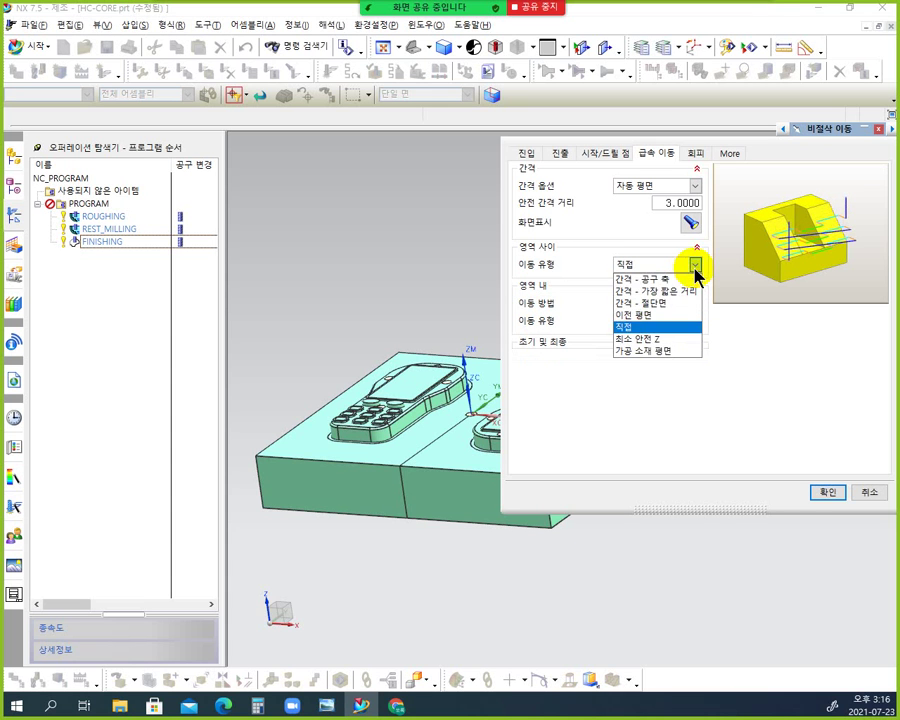
click(664, 352)
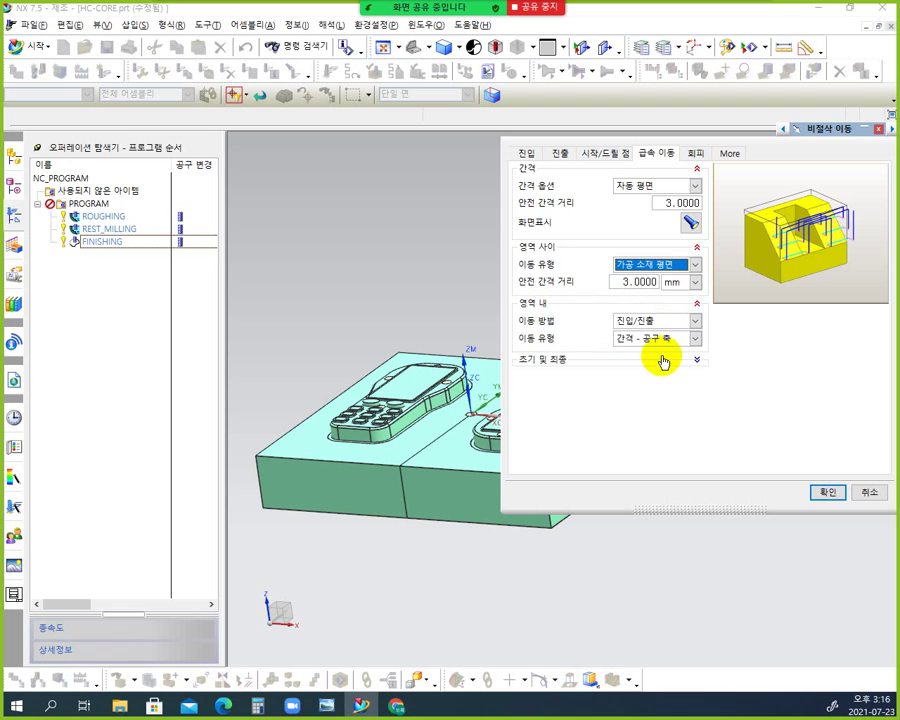
click(695, 264)
click(670, 281)
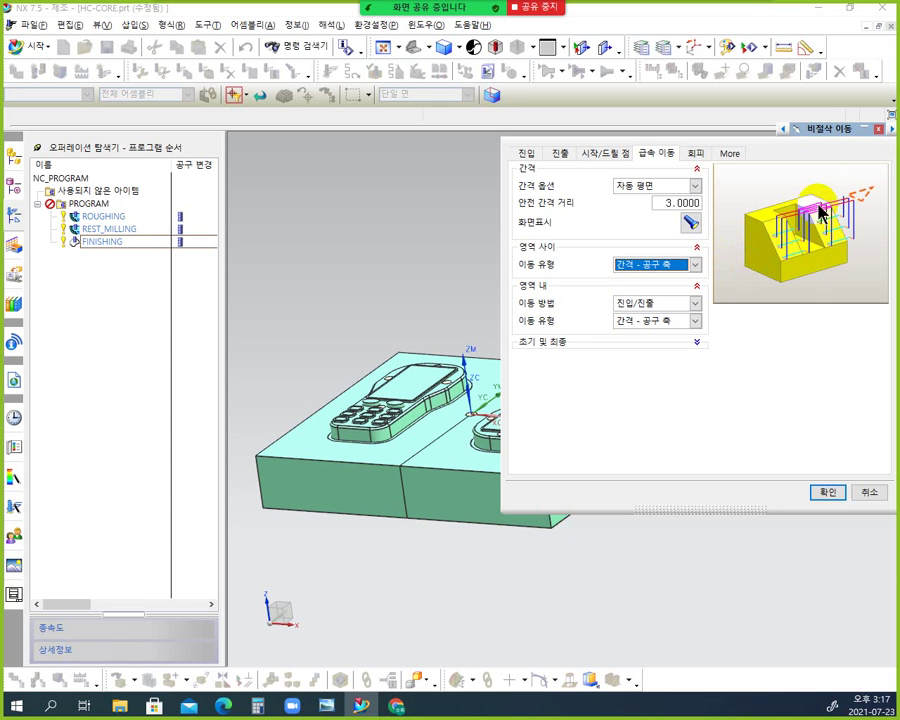
Step: Set the between-regions transfer type to 가공 소재 평면 with a 1 mm safe clearance distance, and accept the non-cutting moves
click(694, 265)
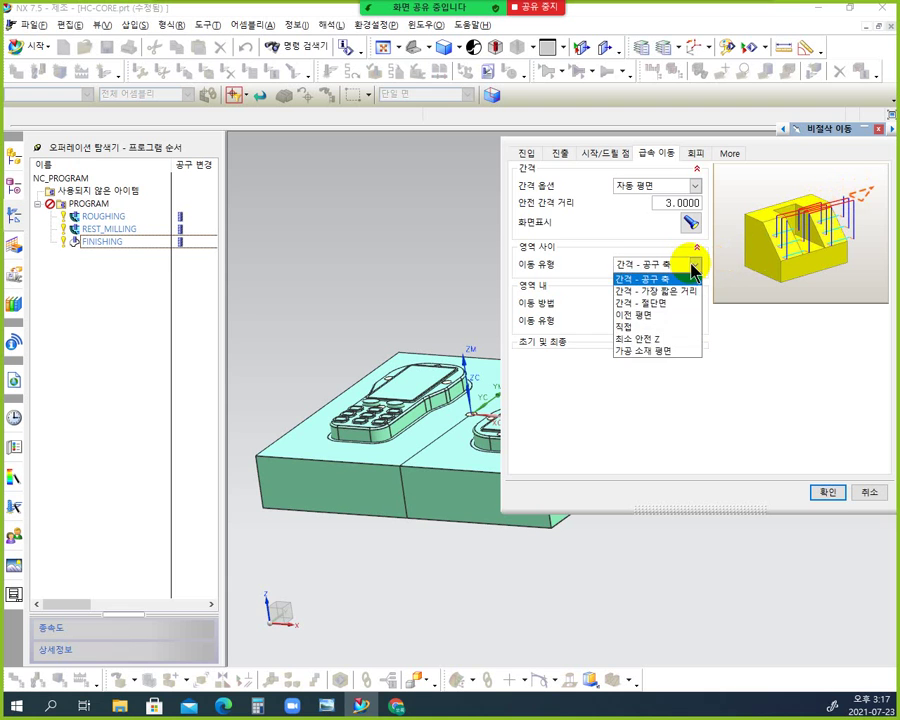
click(655, 351)
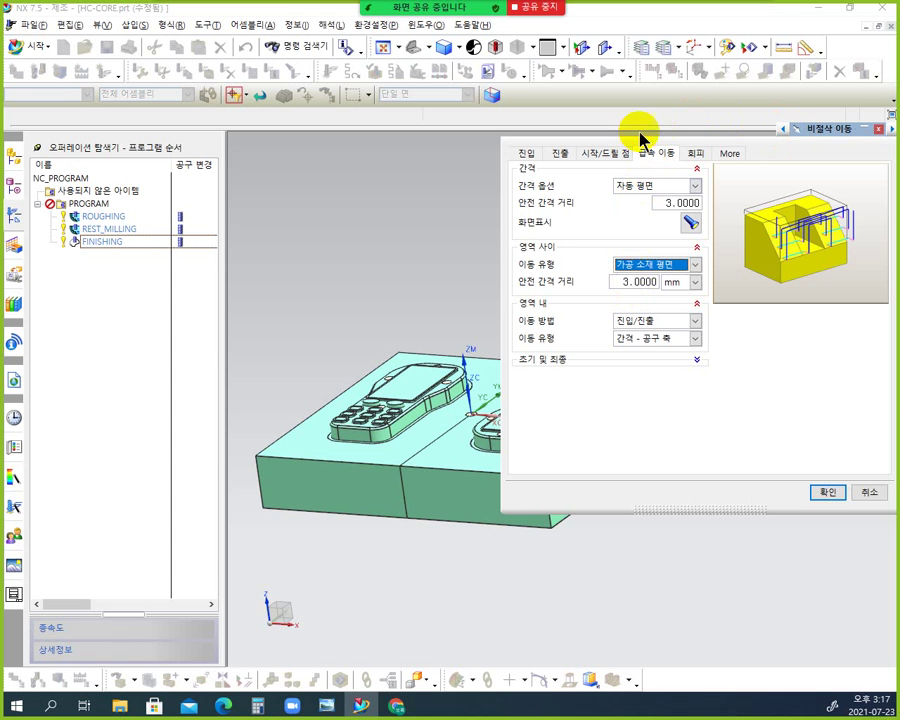
drag(844, 126, 573, 127)
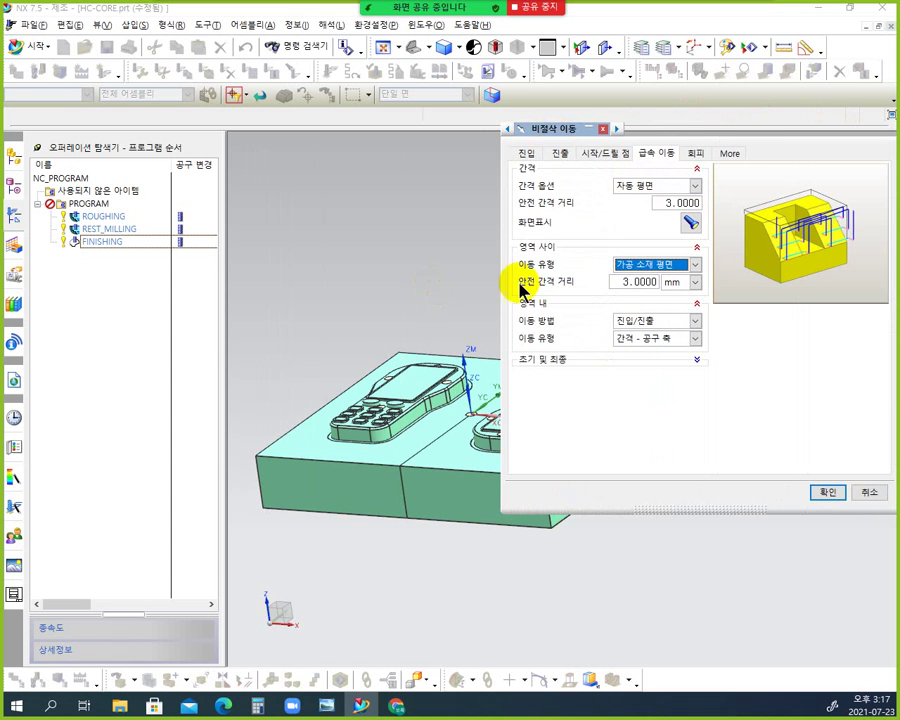
double_click(625, 281)
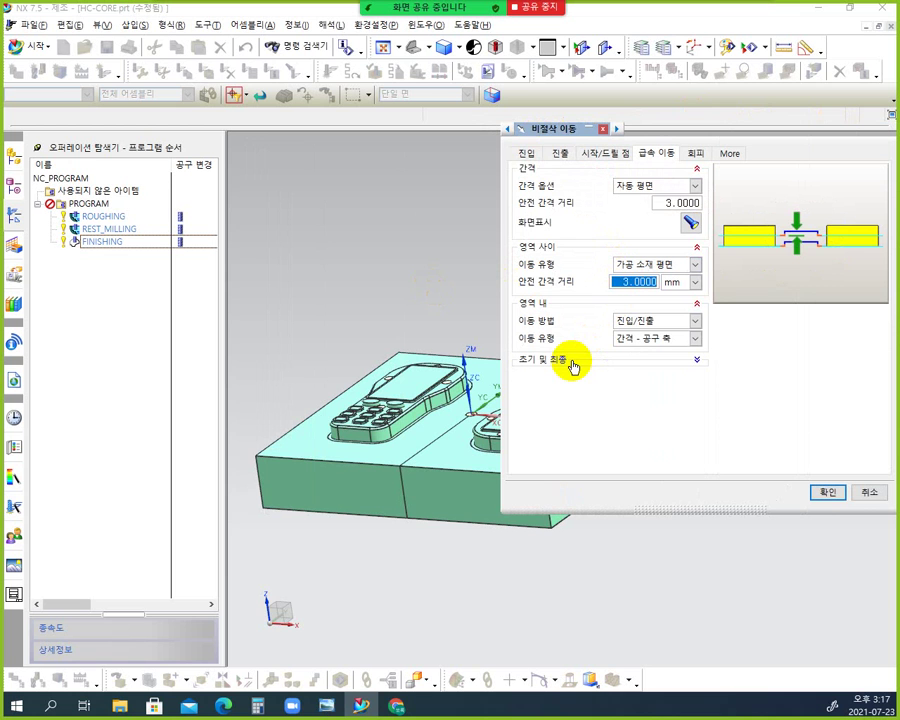
text(1)
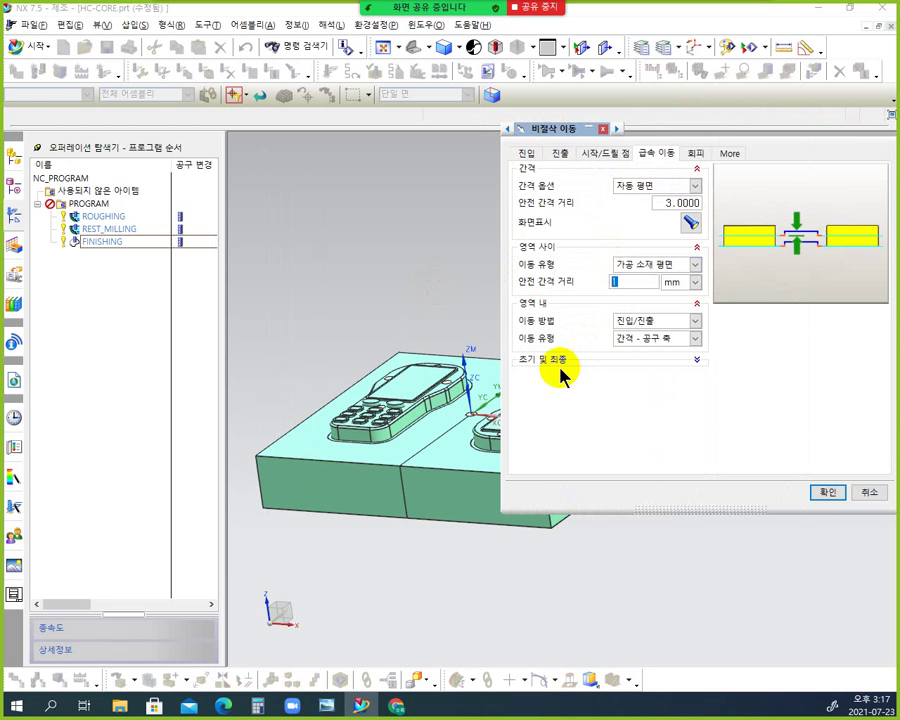
click(825, 492)
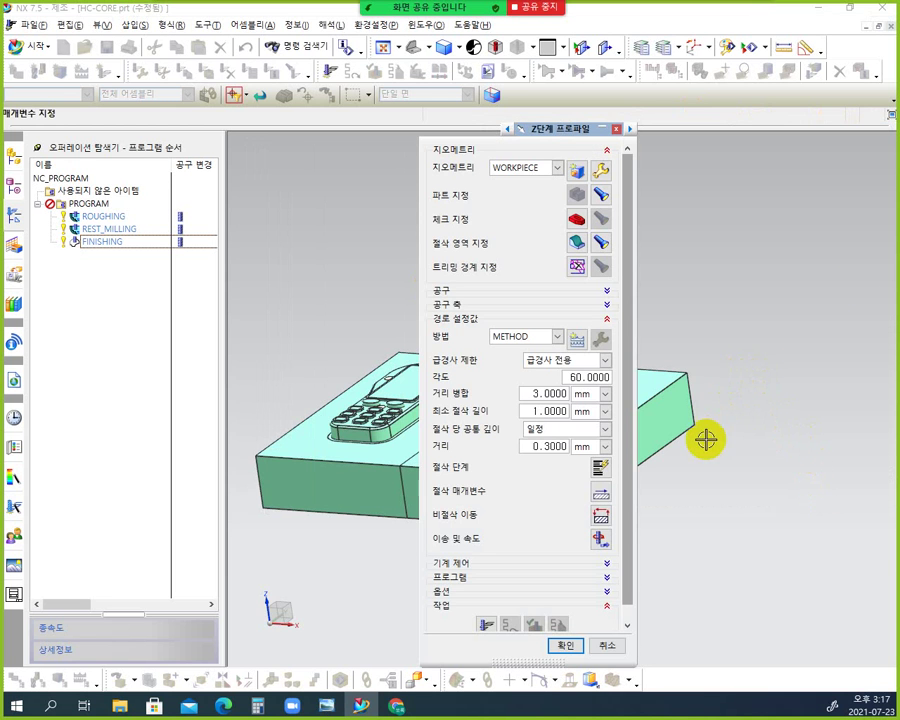
Step: Set the operation's spindle speed to 7000 rpm and its cutting feed rate to 2500, and accept the feeds and speeds
click(600, 540)
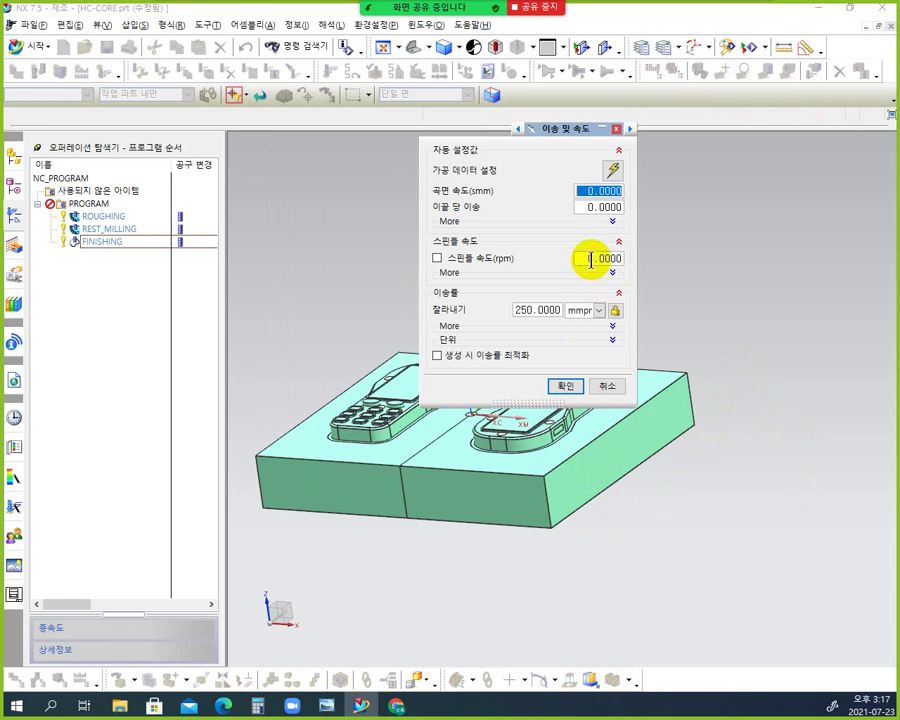
double_click(591, 259)
text(7)
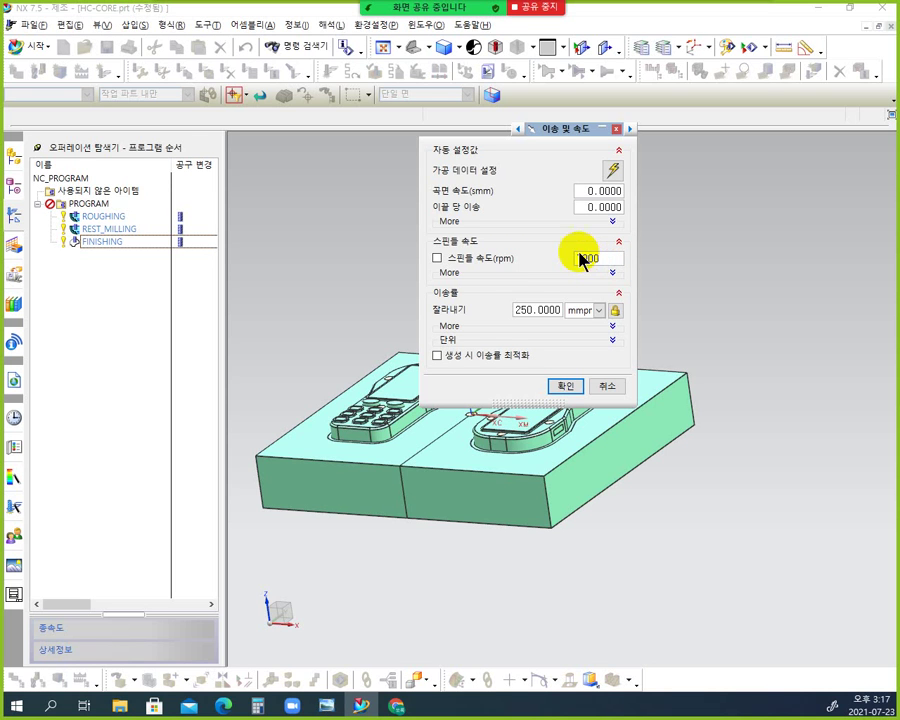
double_click(527, 306)
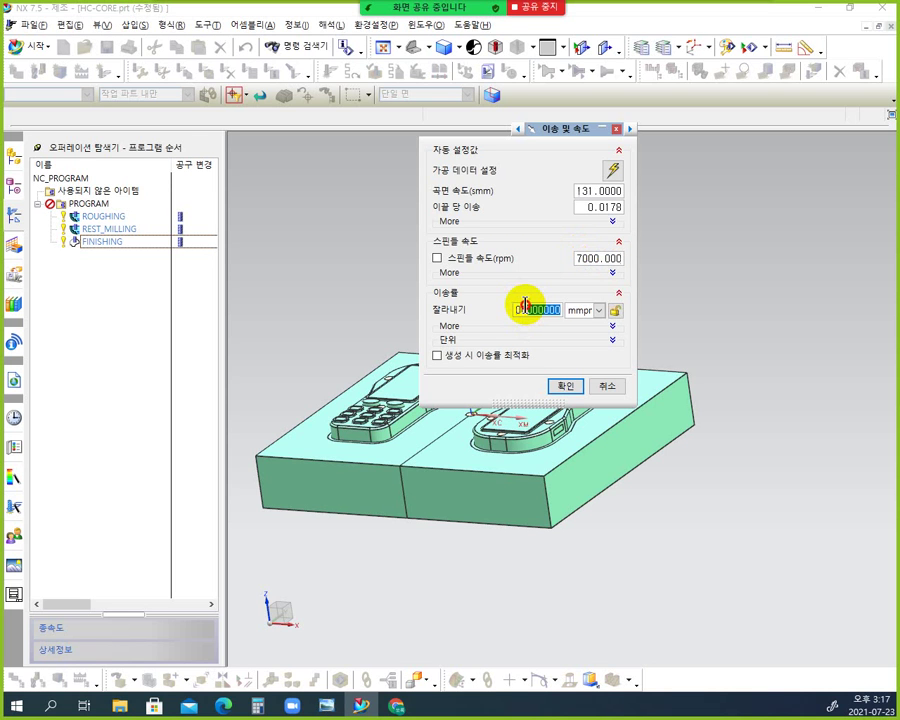
text(2500)
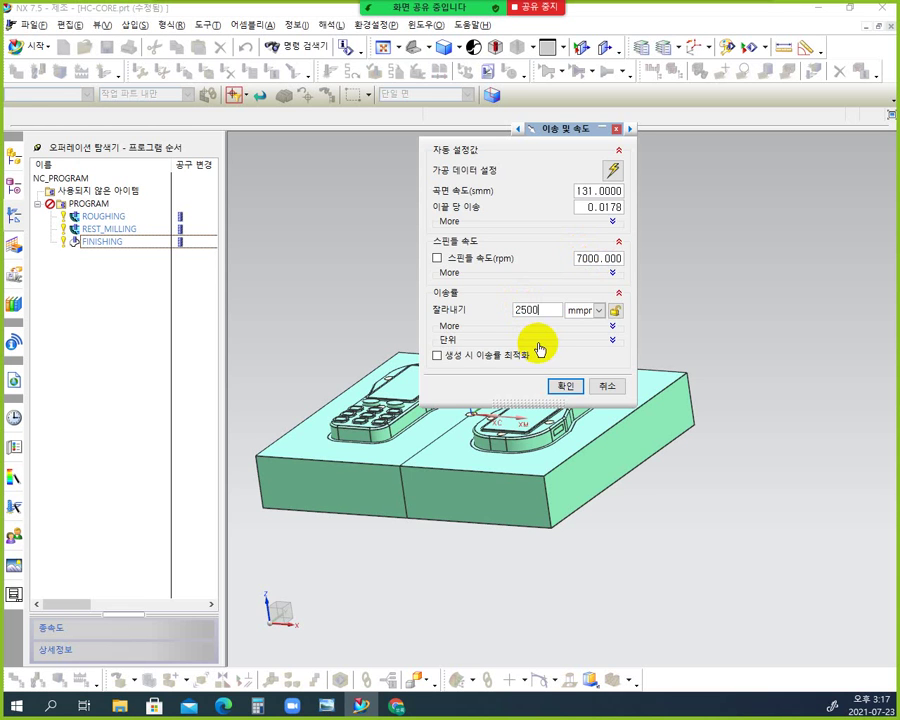
click(566, 386)
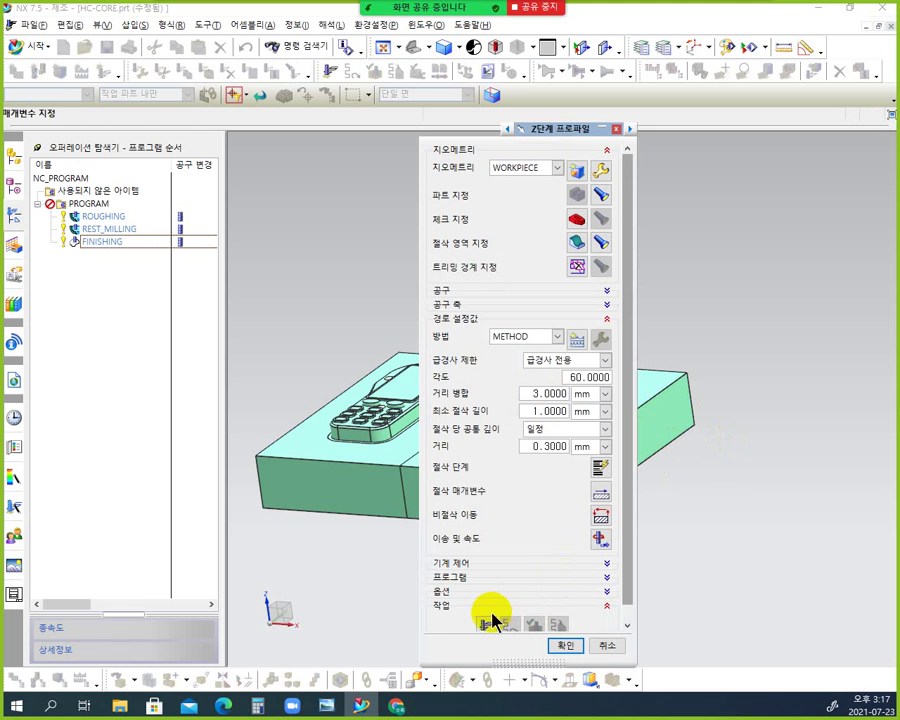
Step: Generate the ZLEVEL_PROFILE tool path and open the details of its generation warnings
click(486, 625)
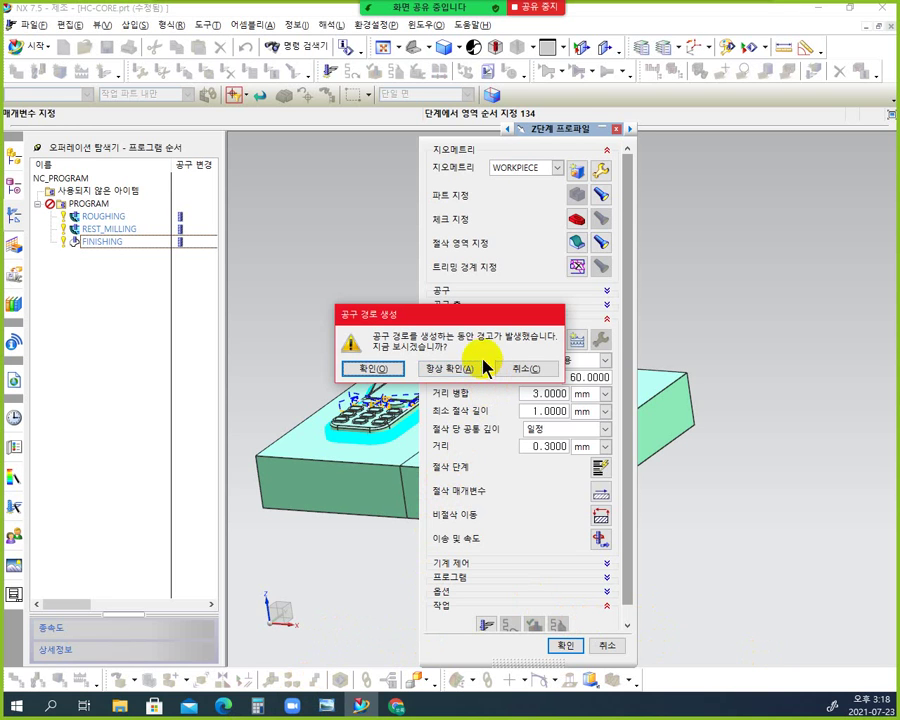
click(383, 366)
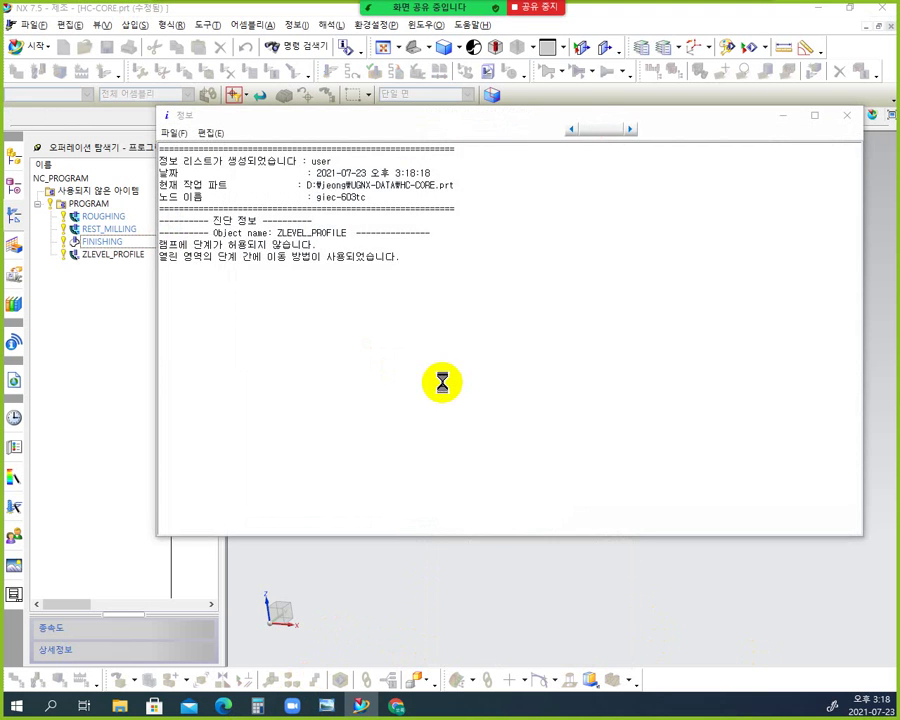
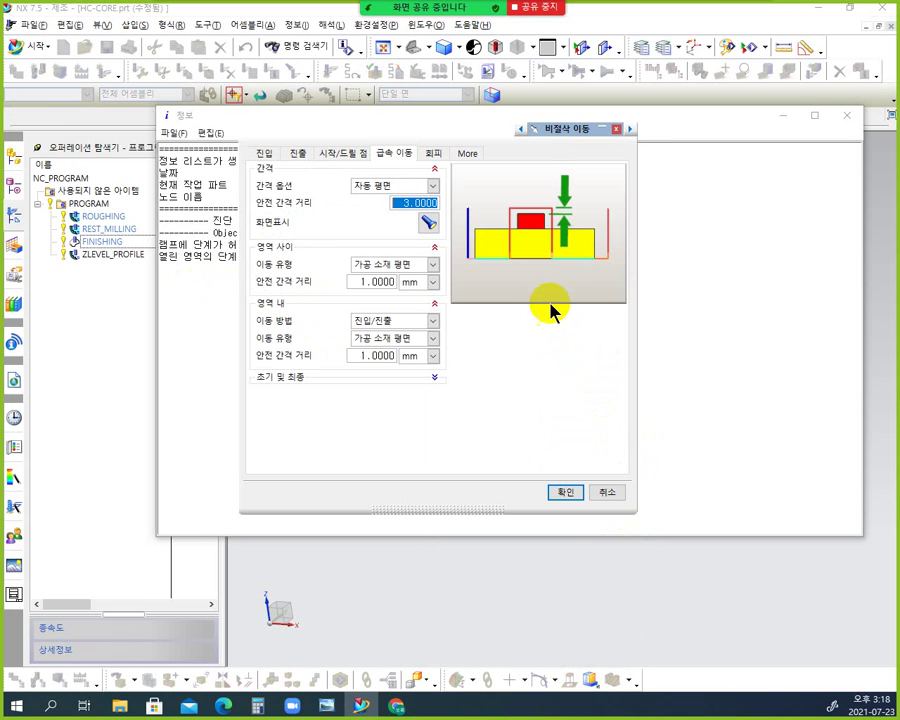
Step: Review the engage, retract, avoidance and rapid transfer settings in the non-cutting moves for the source of the ramp warning
click(262, 155)
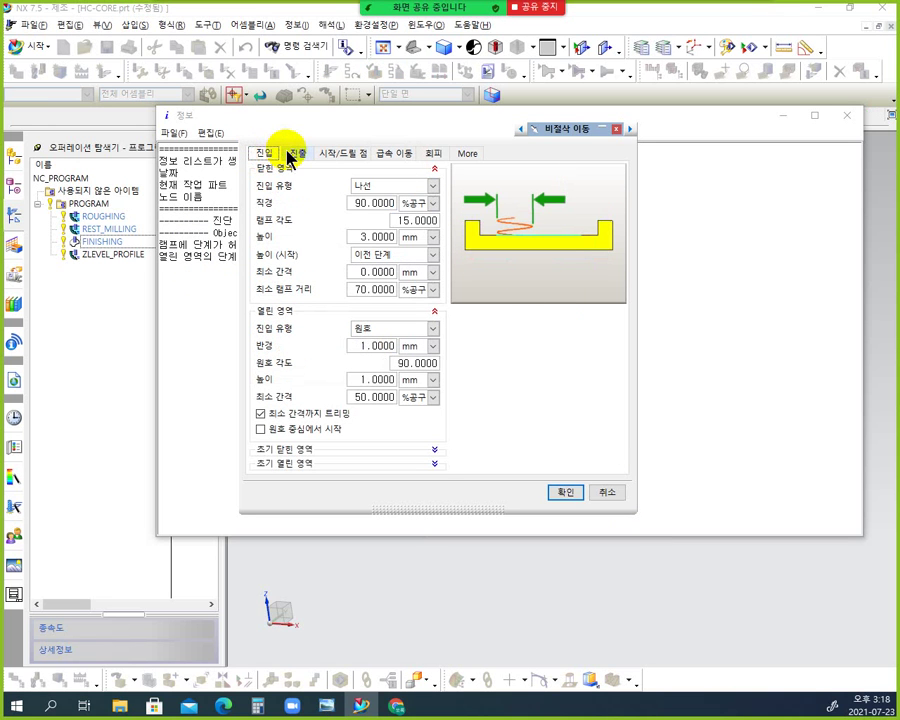
click(291, 156)
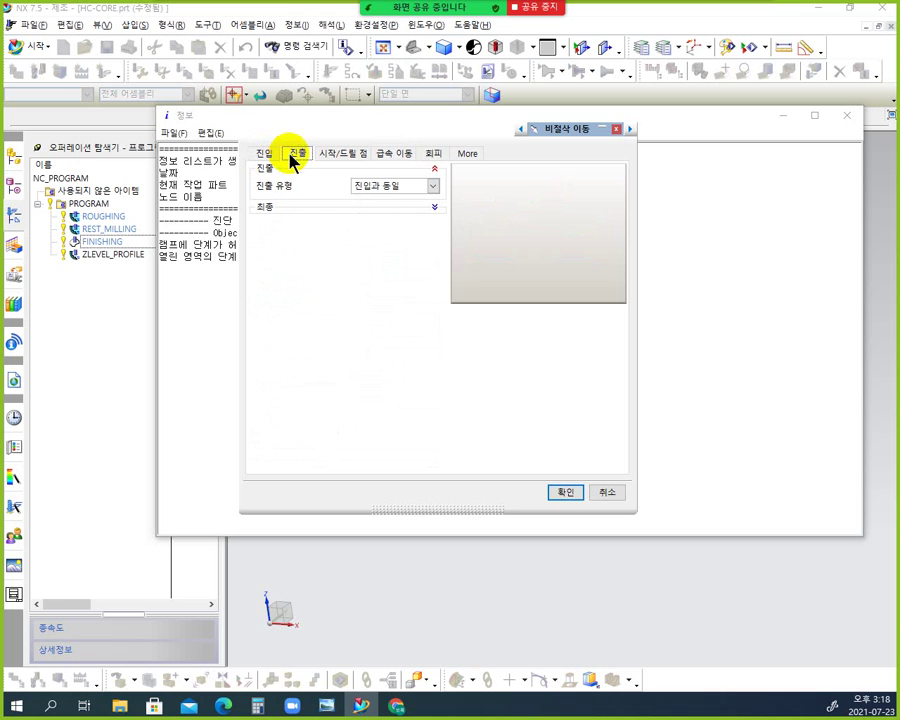
click(407, 156)
click(432, 155)
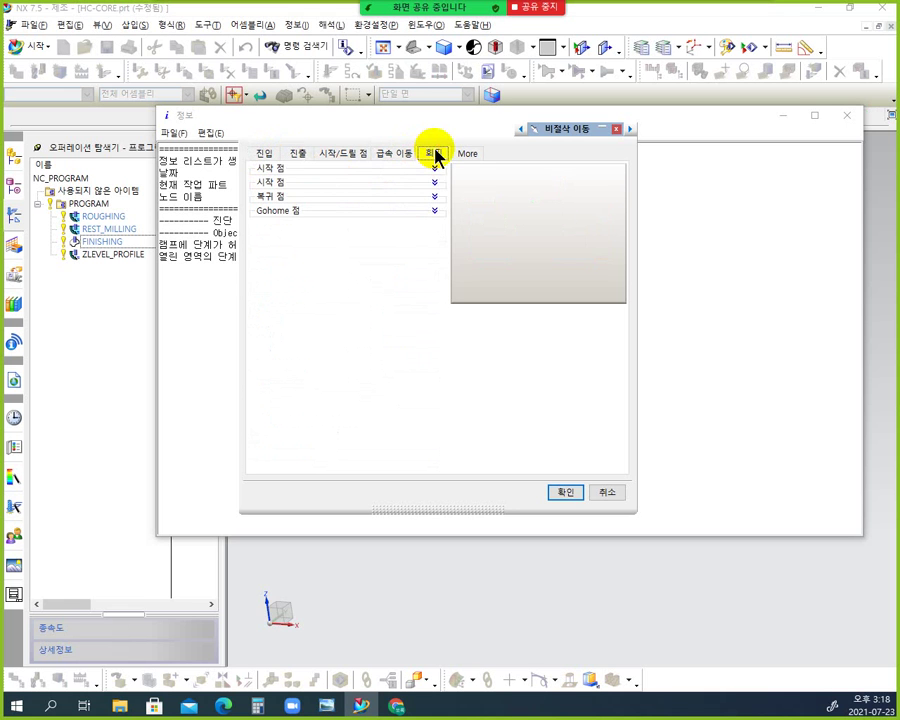
click(386, 157)
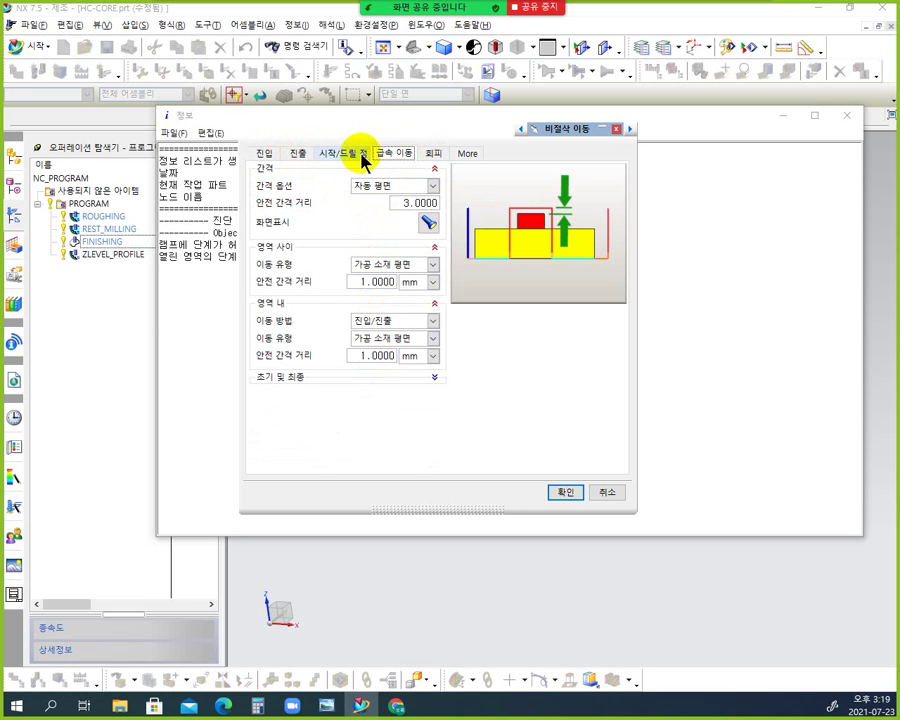
click(430, 157)
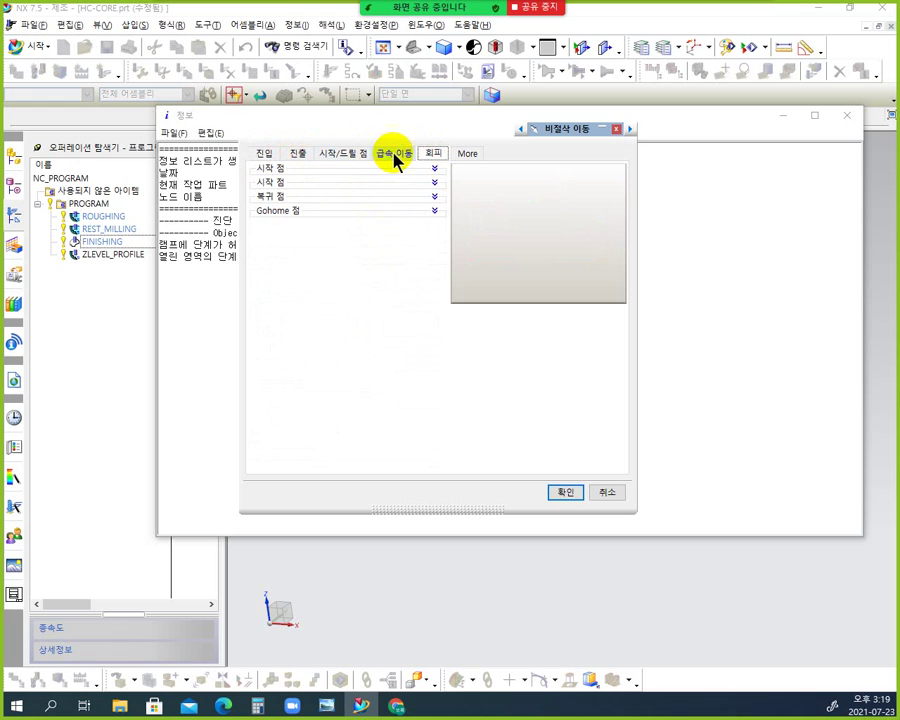
click(390, 155)
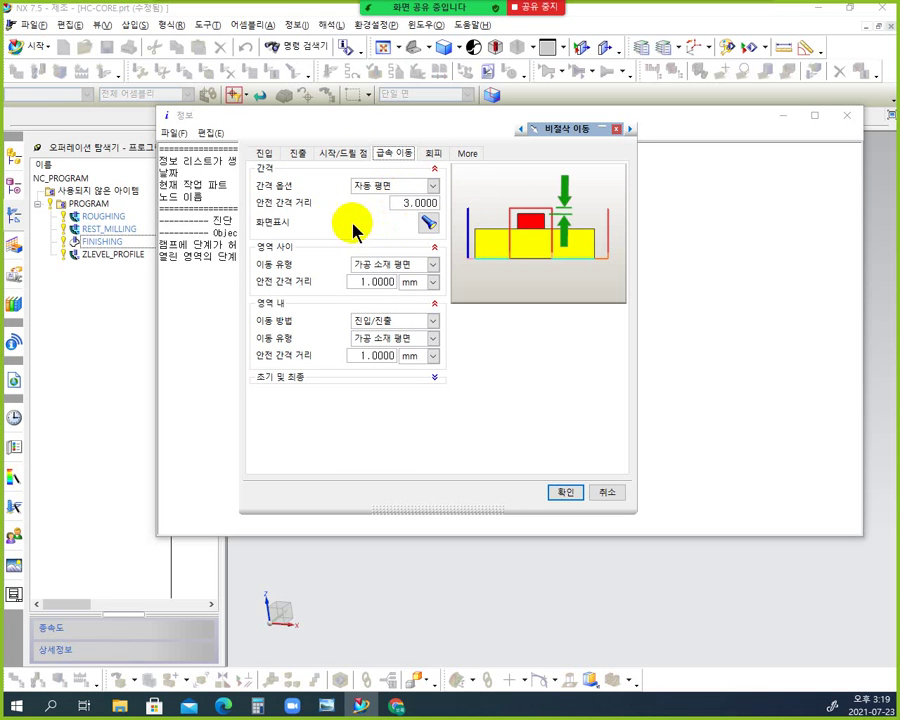
Step: Set the closed-area engage type to 열린 영역과 동일, accept the non-cutting moves and close the warning report
click(265, 155)
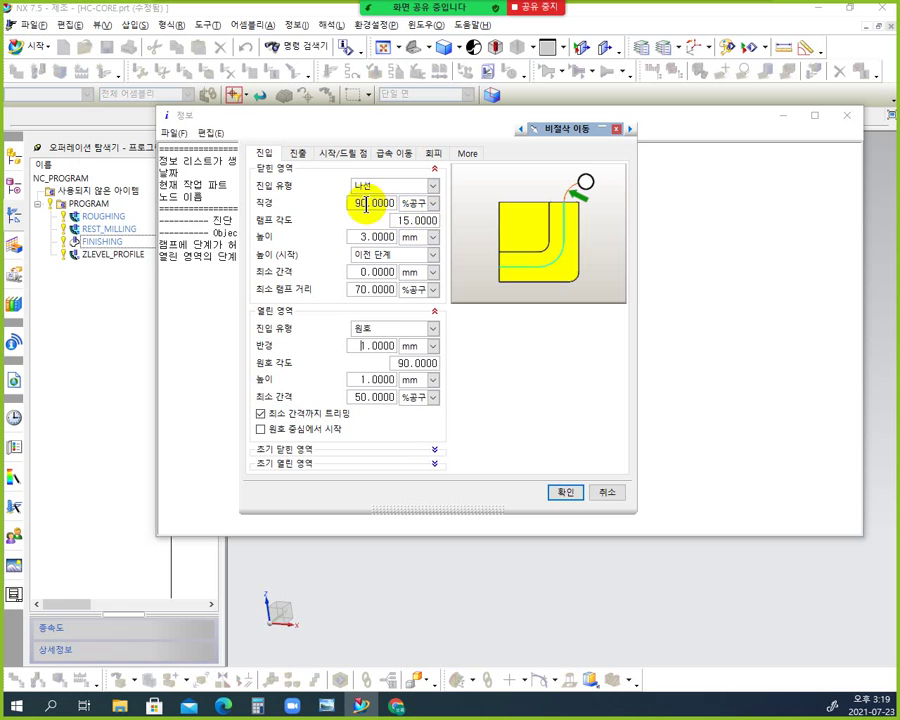
click(434, 188)
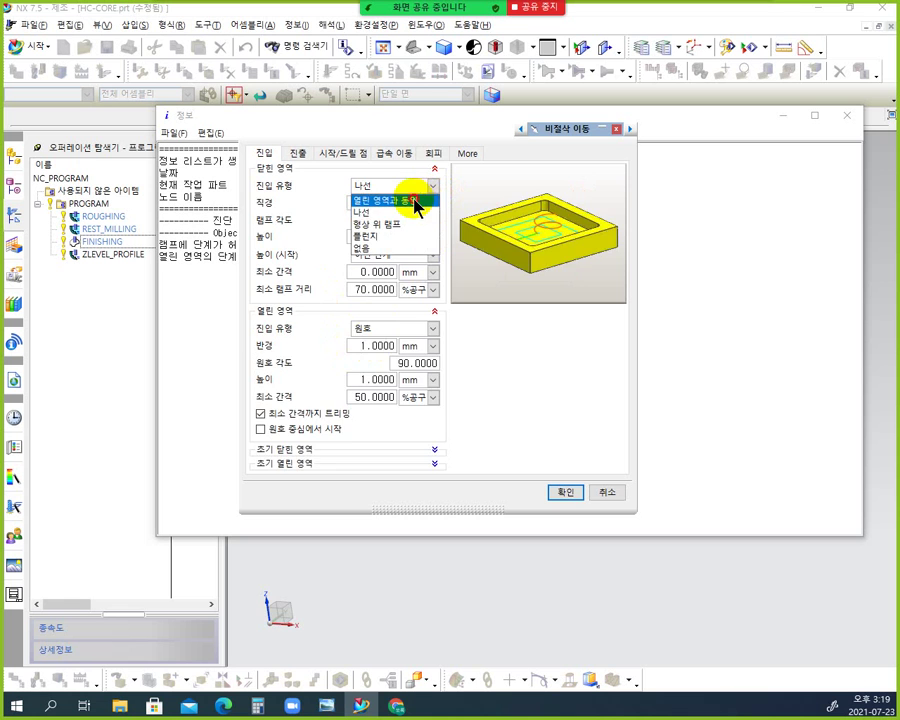
click(408, 200)
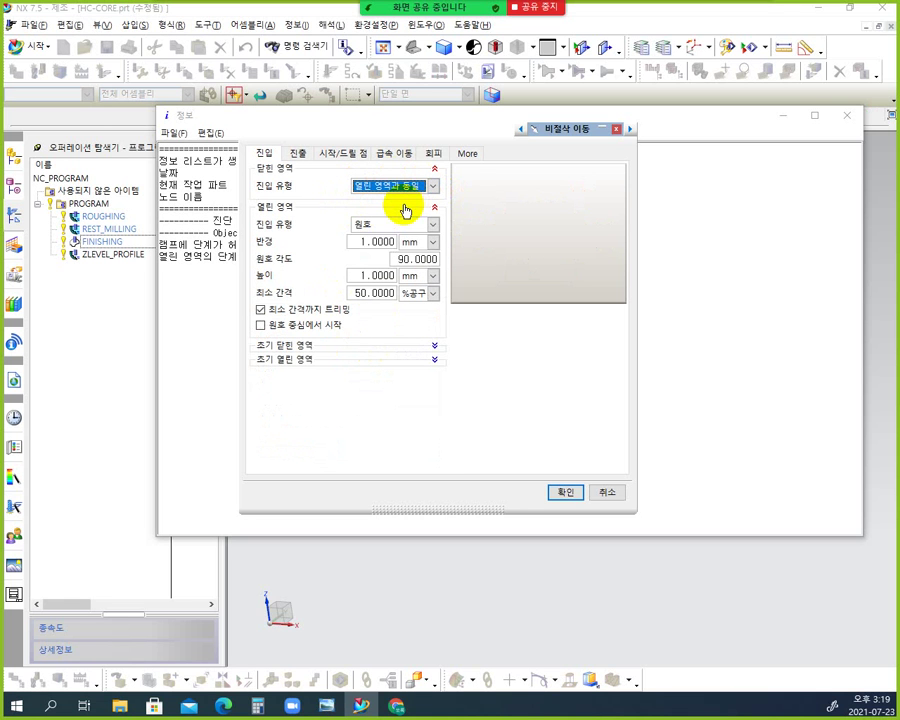
click(563, 492)
click(848, 116)
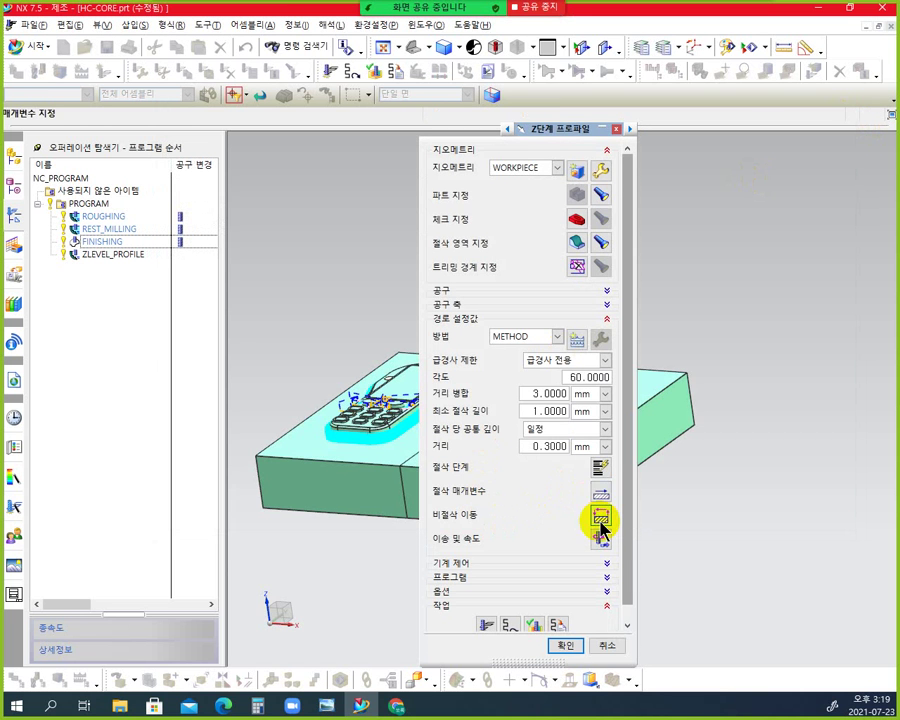
Step: Compare 파트에 램프 with 파트의 파상형 램프 for the level-to-level move, keep the latter and set its ramp angle to 50
click(601, 494)
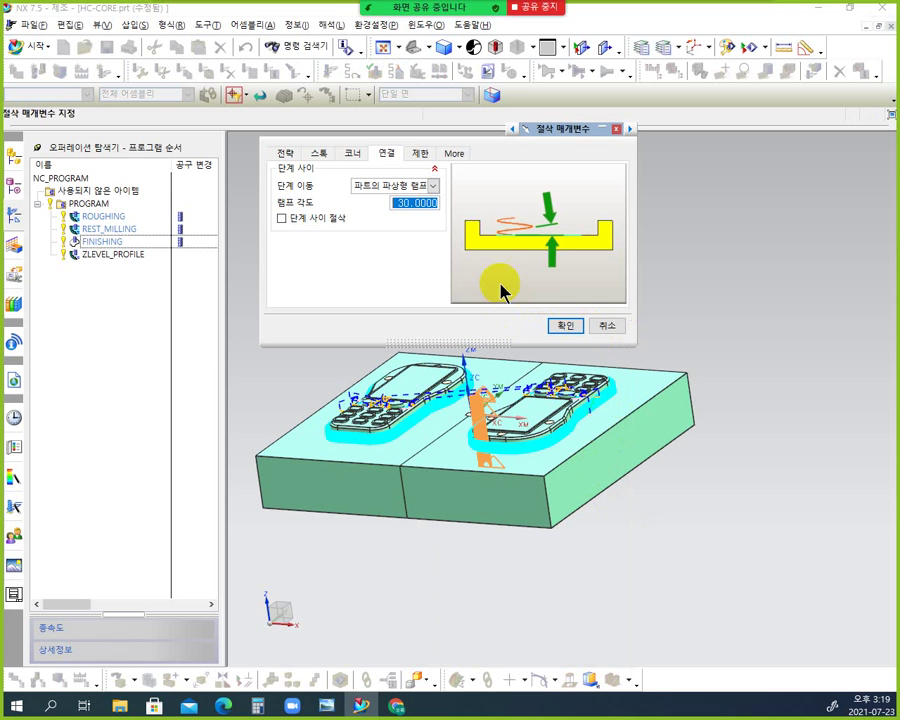
click(394, 203)
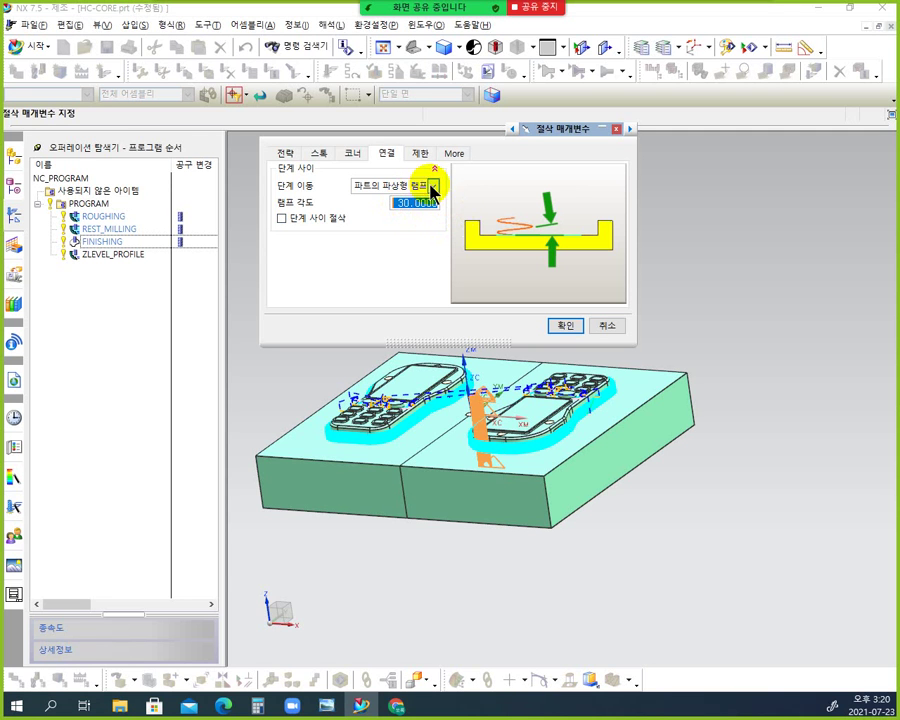
click(434, 186)
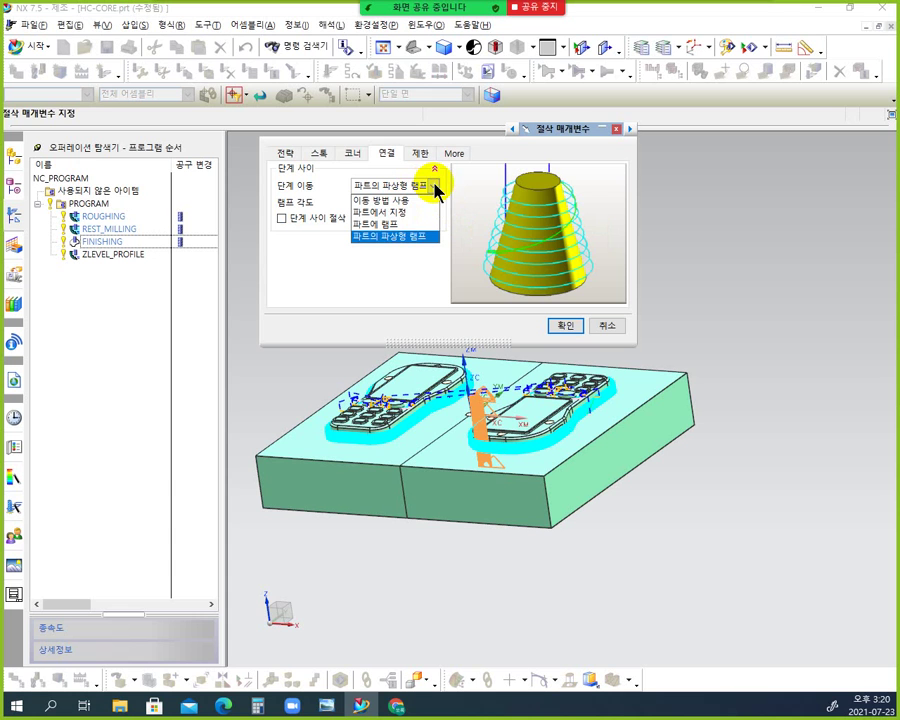
click(408, 224)
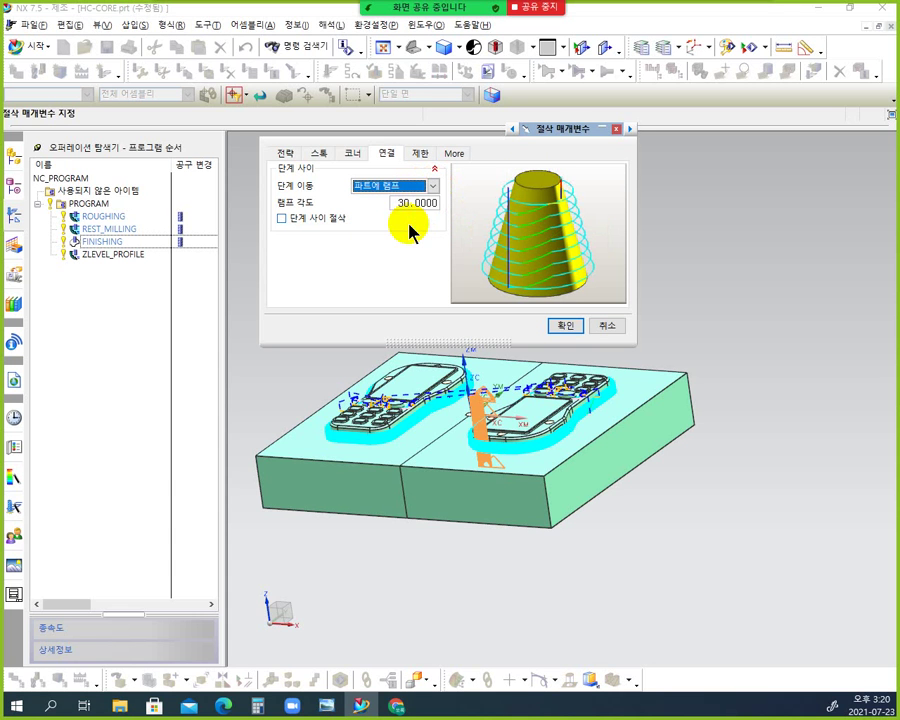
click(434, 186)
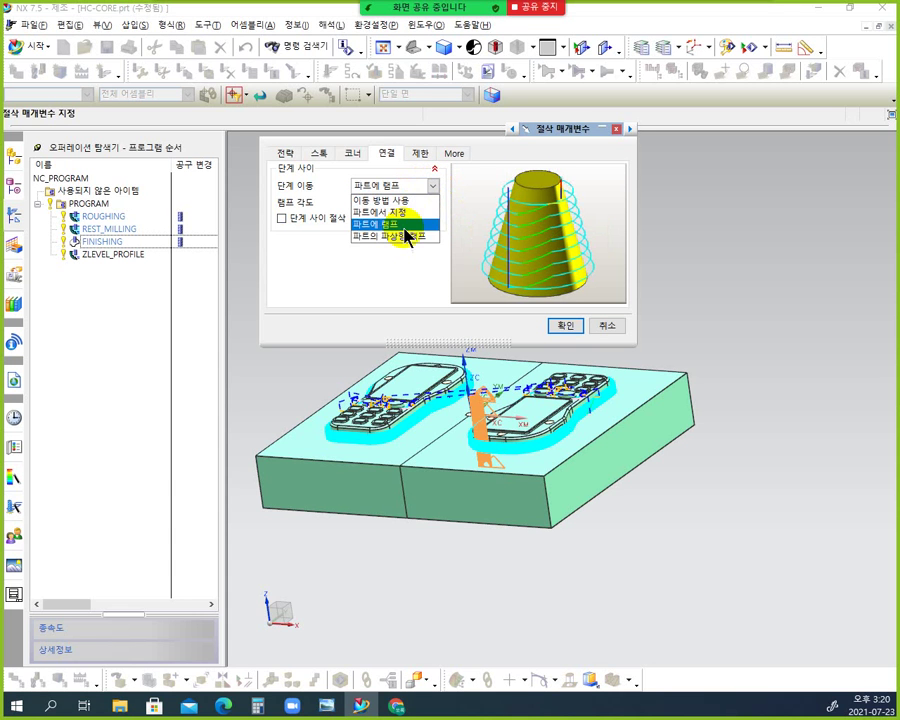
click(404, 238)
click(412, 202)
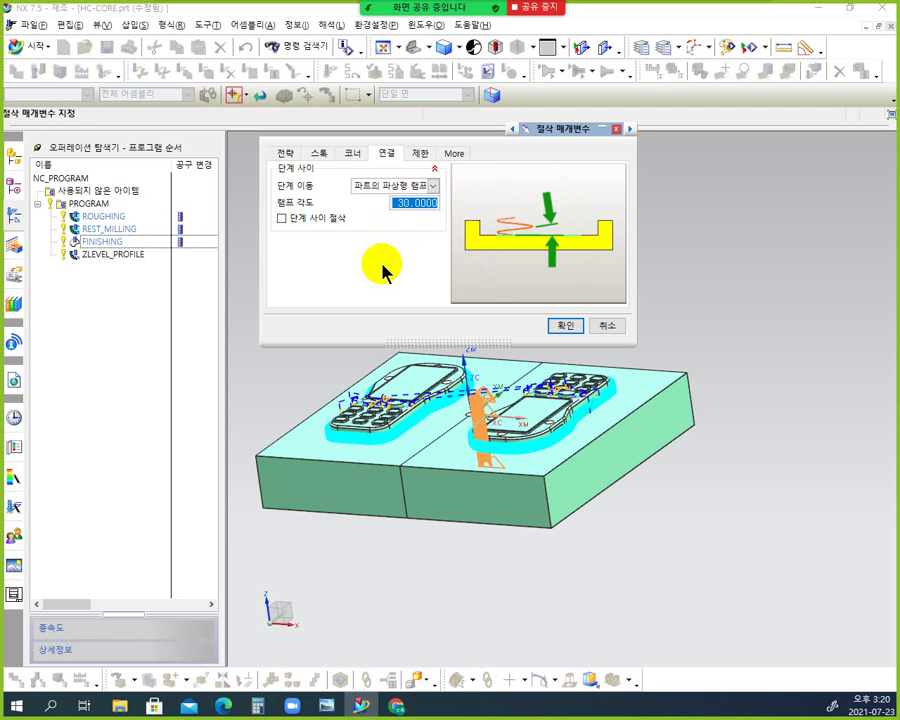
text(50)
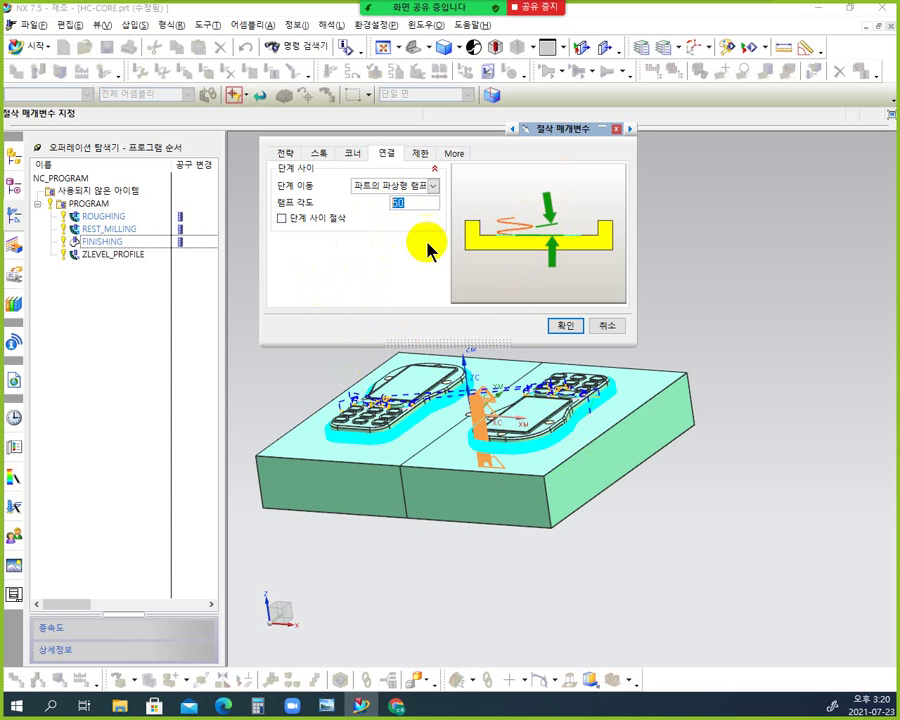
click(563, 326)
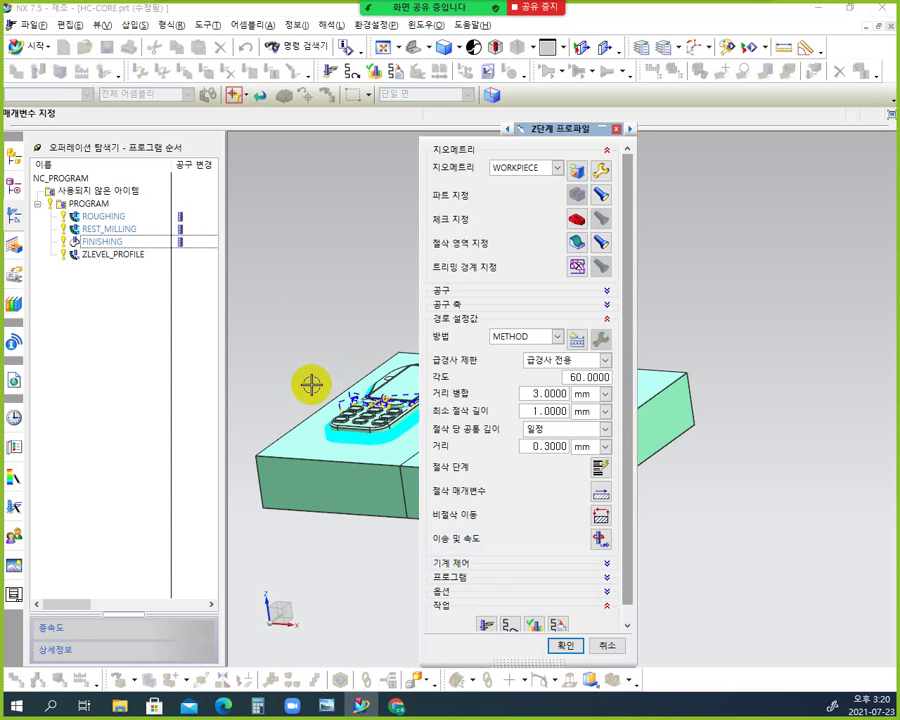
Step: Regenerate the ZLEVEL_PROFILE tool path, view the warning report and close it
click(486, 625)
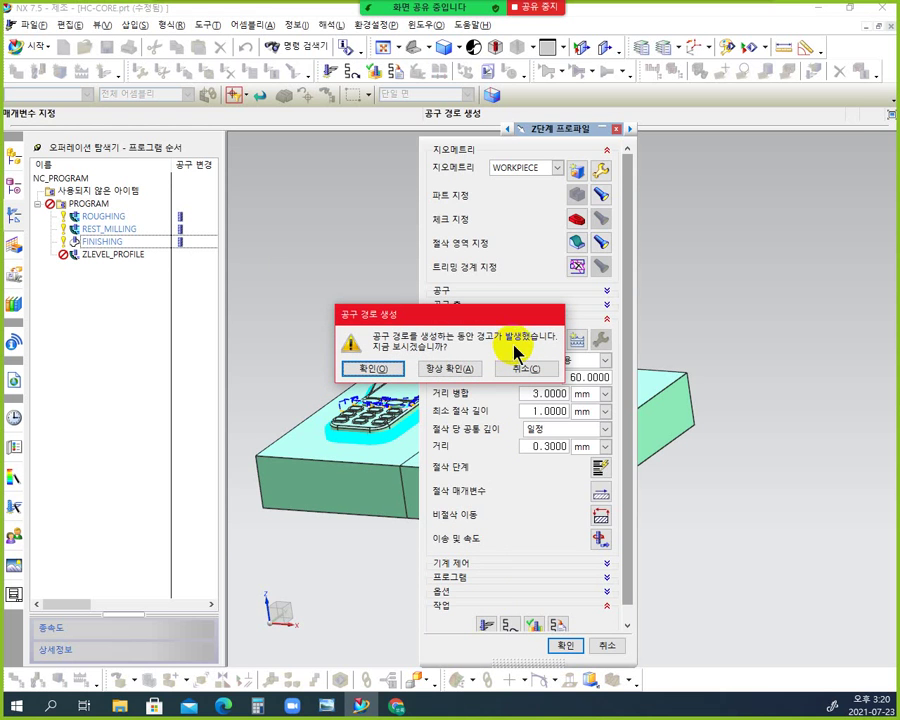
click(382, 368)
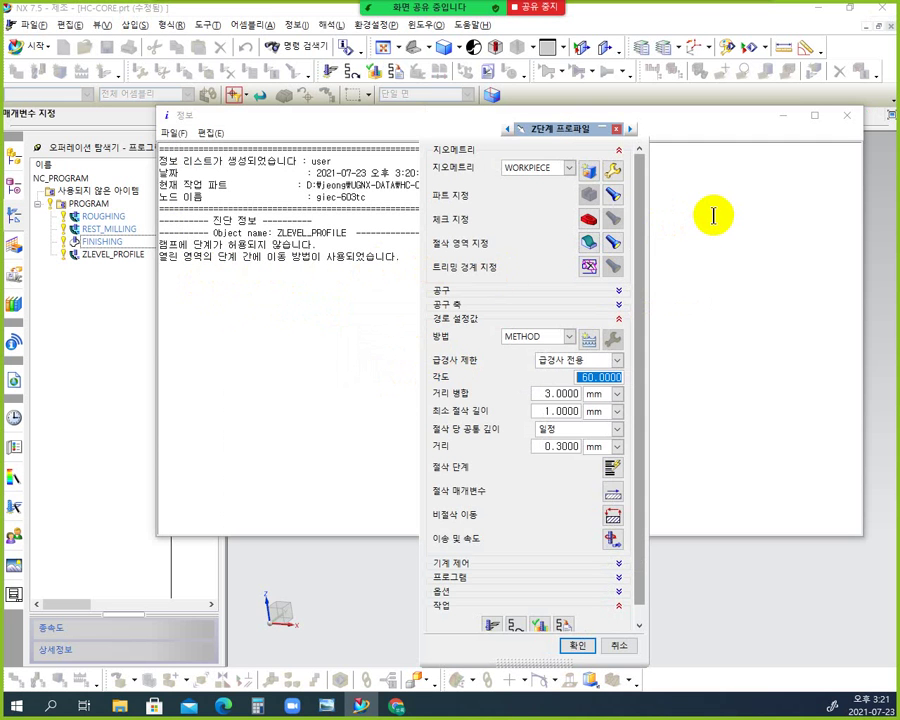
click(849, 118)
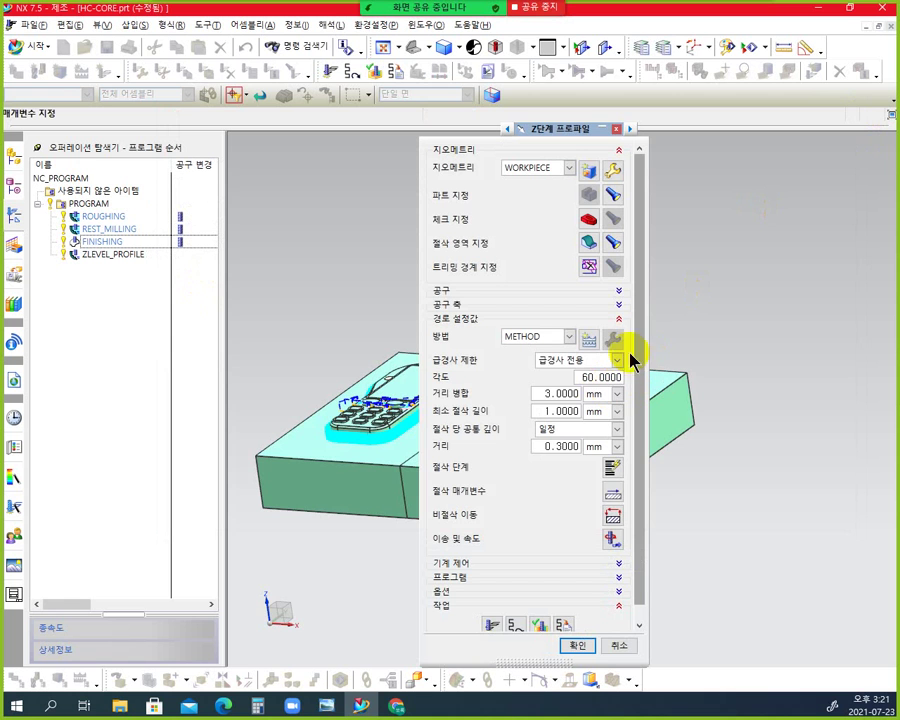
Step: Compare 파트에서 지정 with 이동 방법 사용 for the level-to-level move in the cutting parameters and keep 이동 방법 사용
click(613, 492)
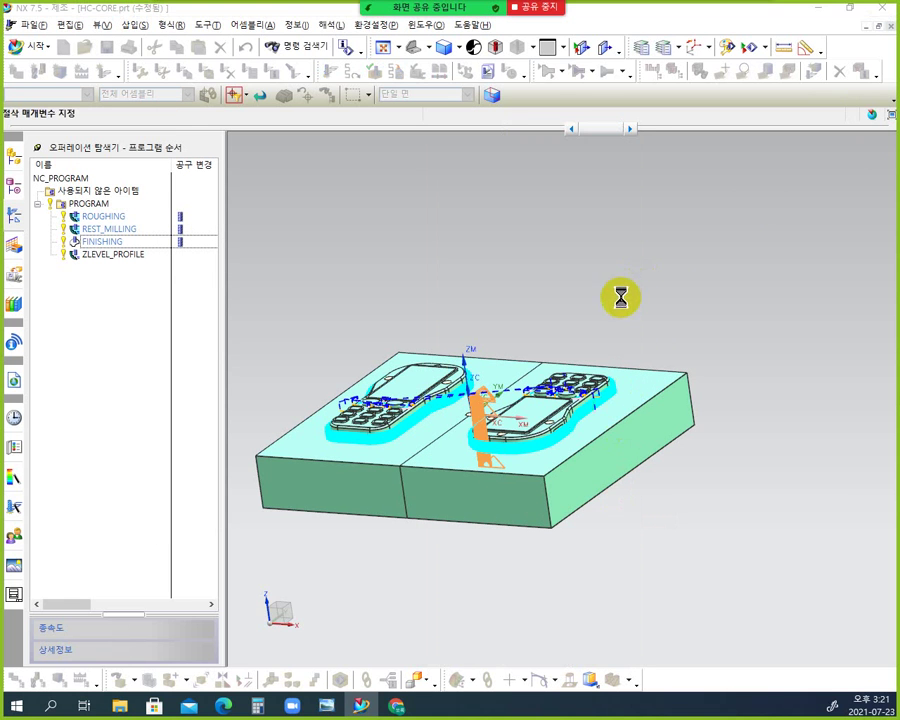
click(433, 187)
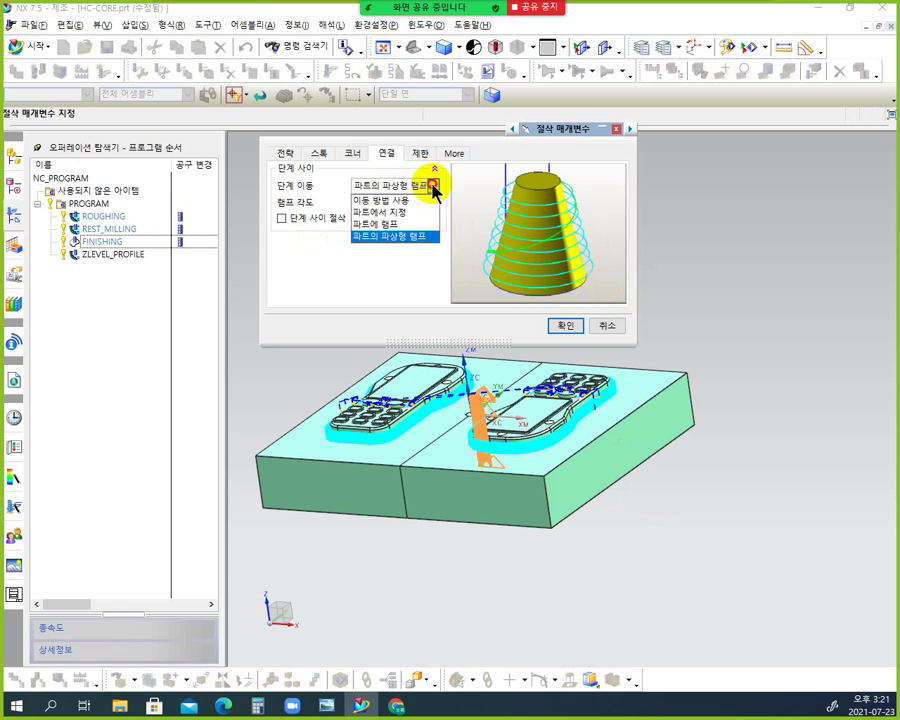
click(406, 212)
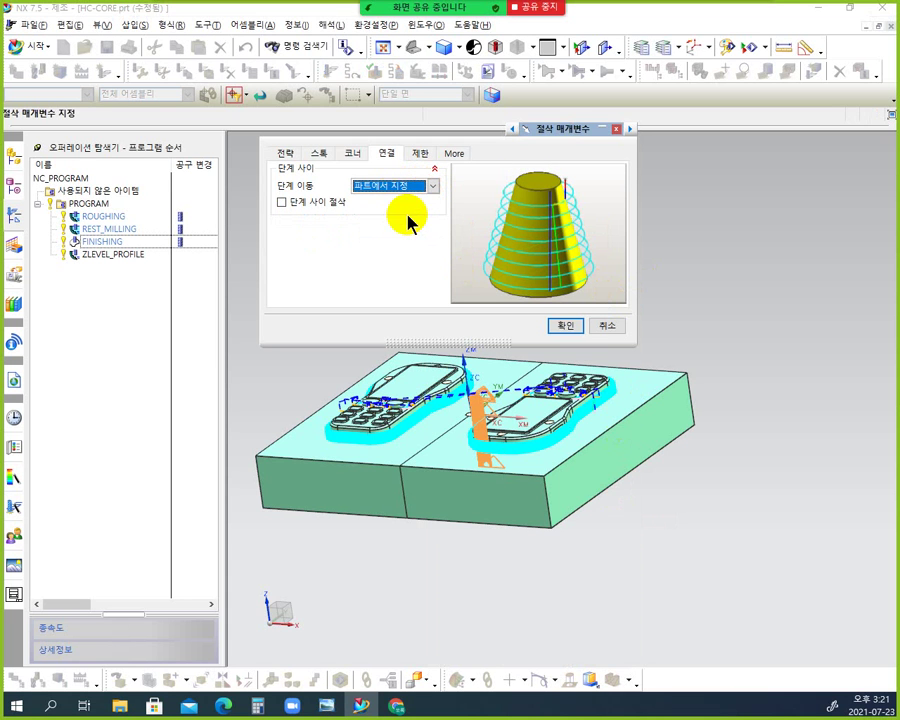
click(433, 187)
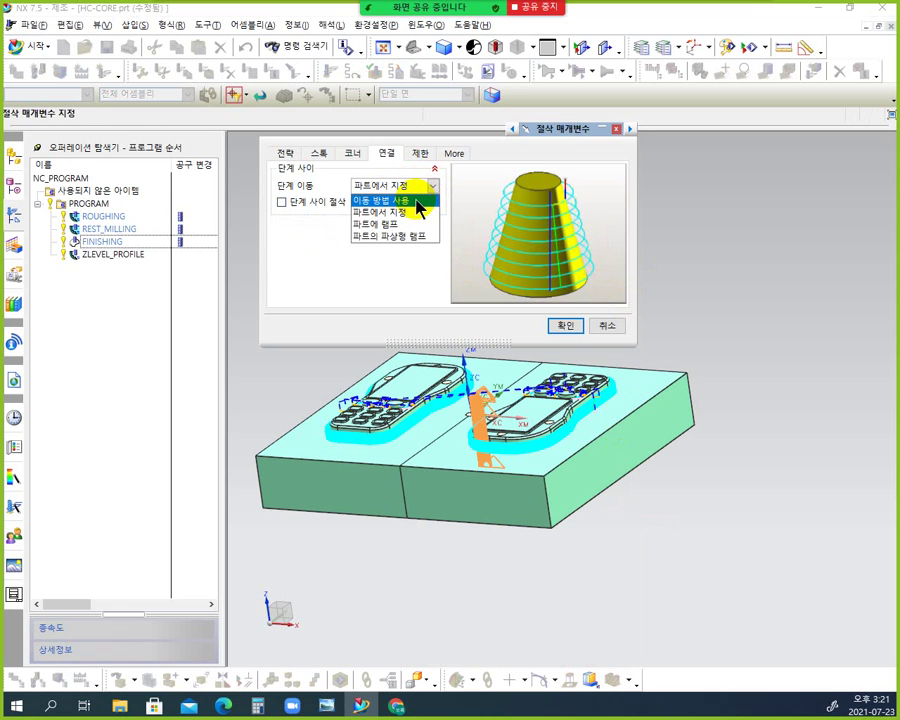
click(417, 201)
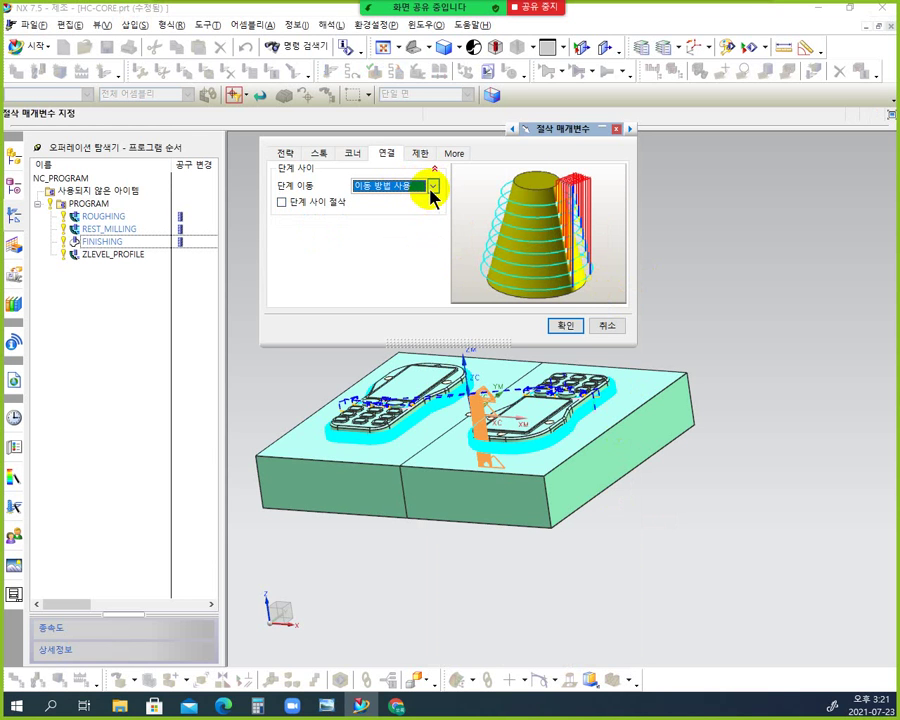
click(427, 191)
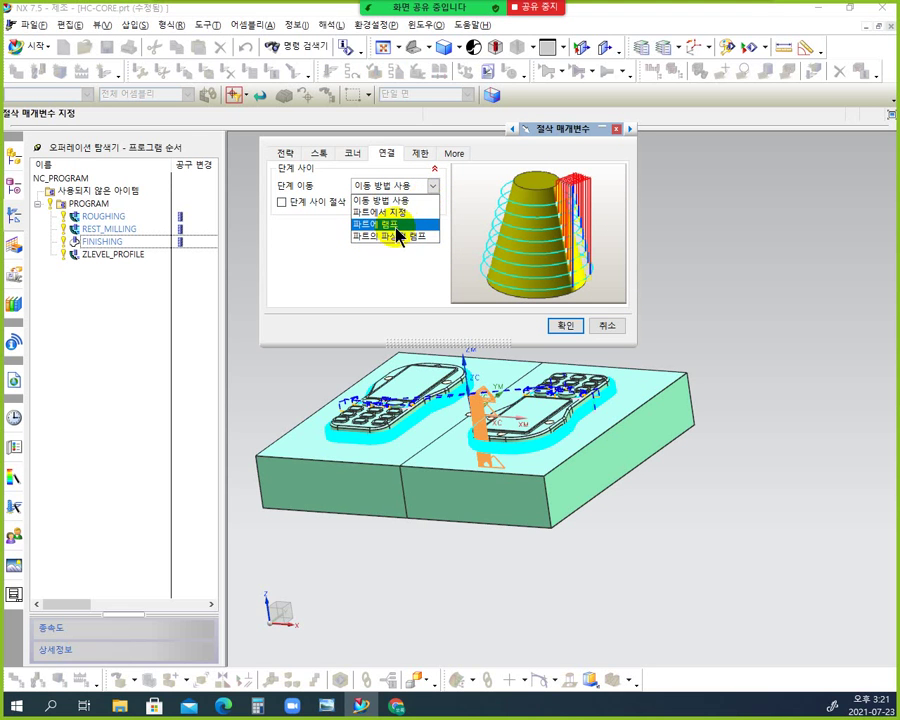
click(408, 201)
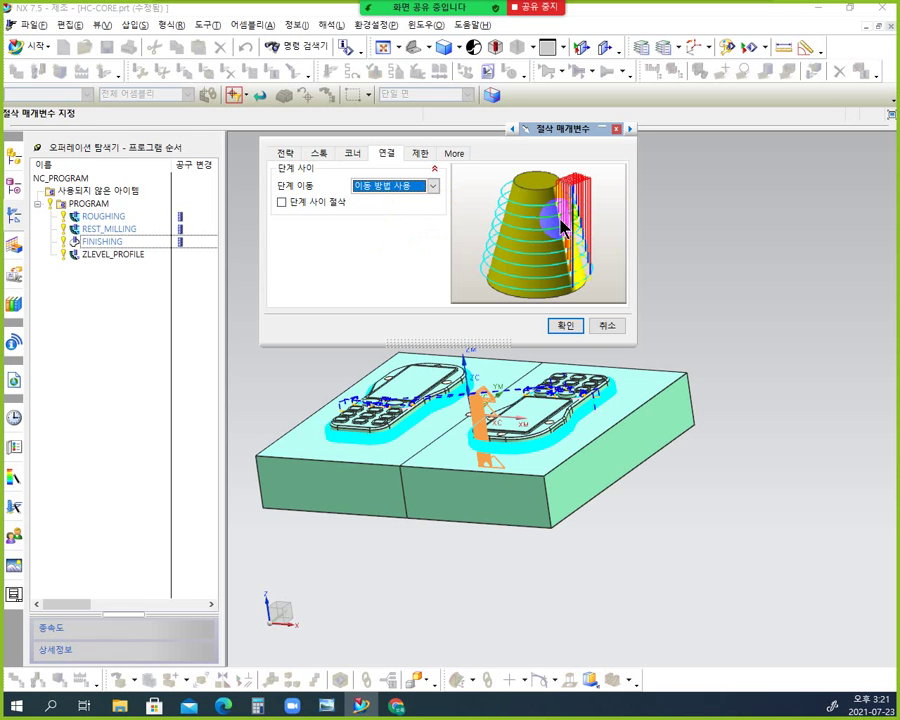
Step: Review the corner, stock, strategy and containment settings in the cutting parameters, including the trimming basis
click(351, 156)
click(320, 157)
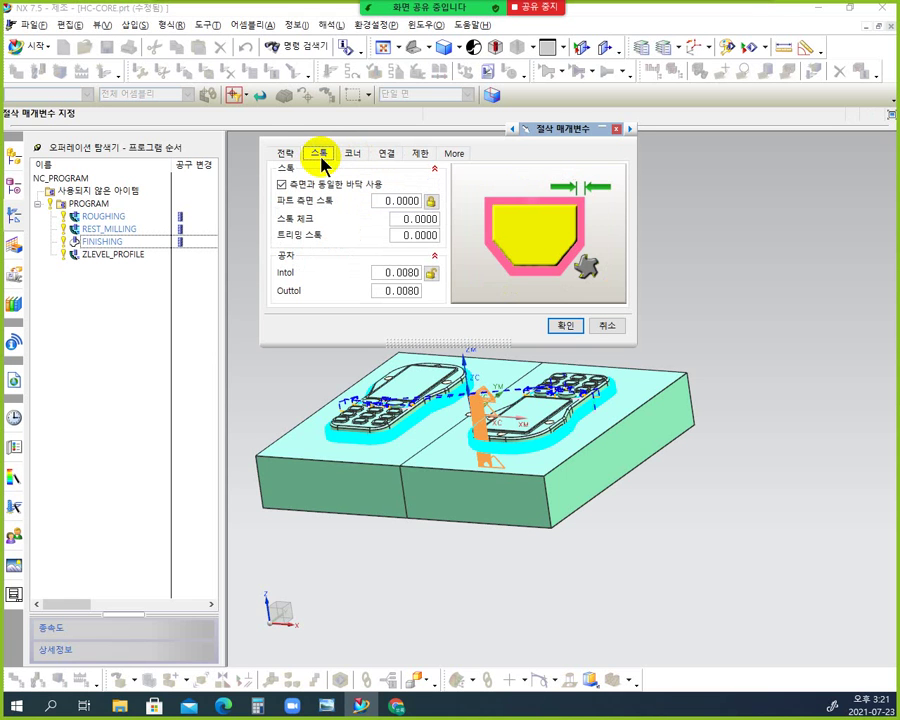
click(284, 154)
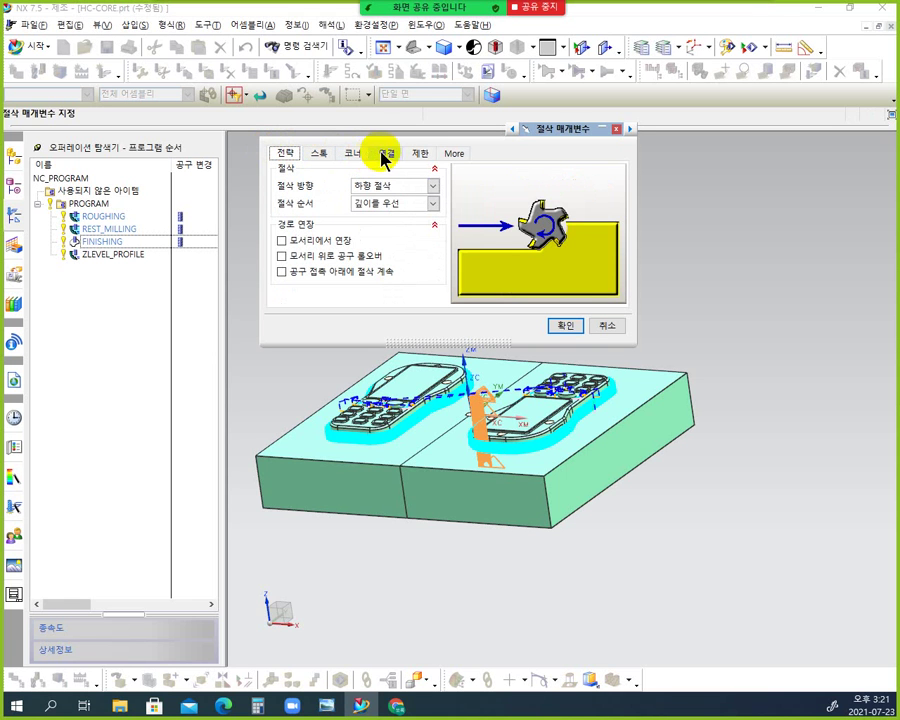
click(417, 155)
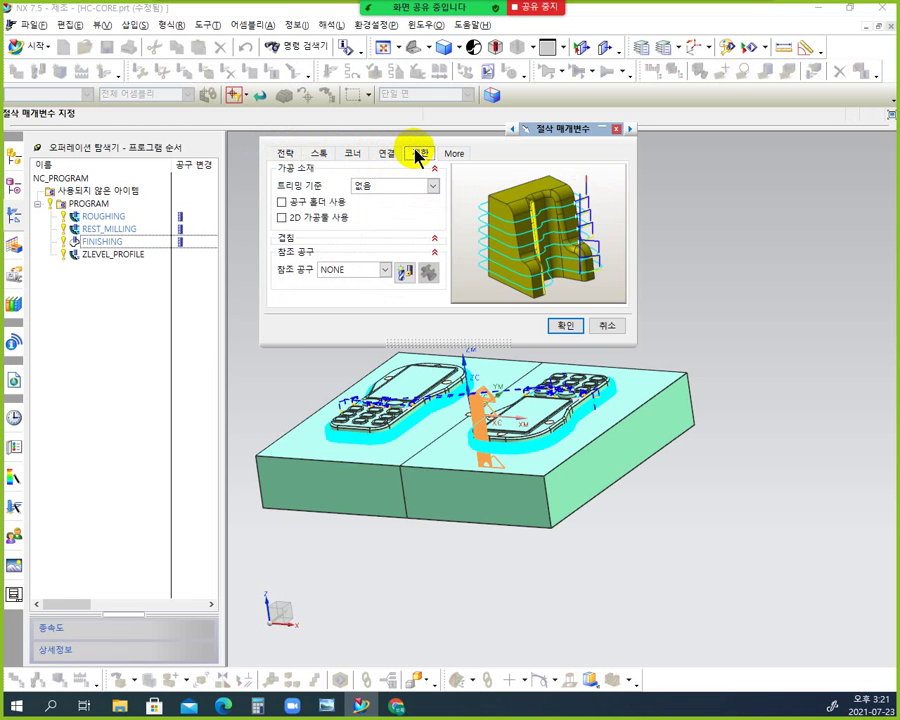
click(440, 190)
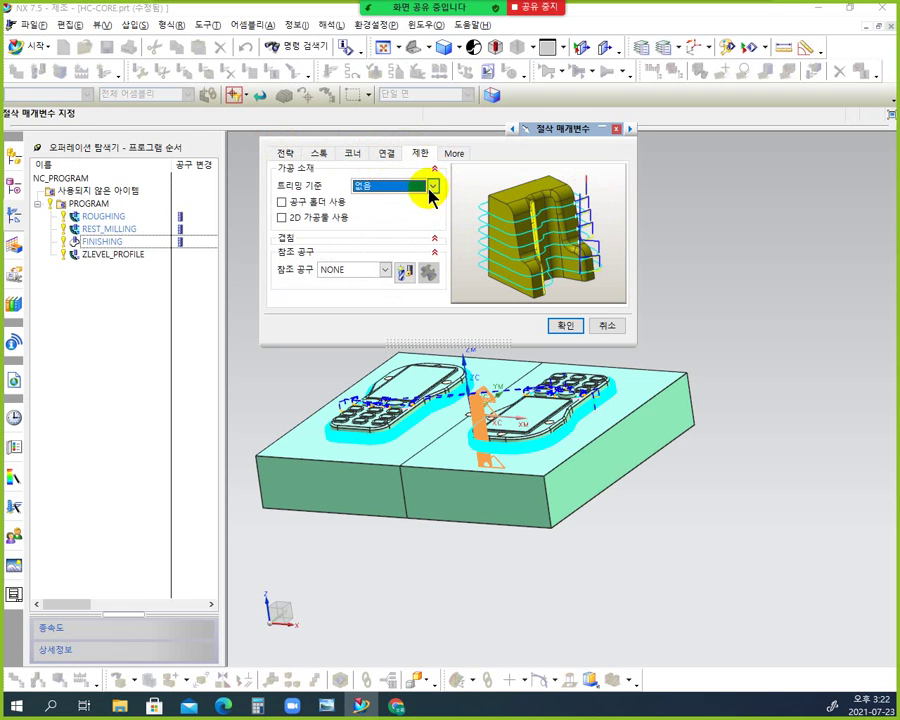
click(390, 157)
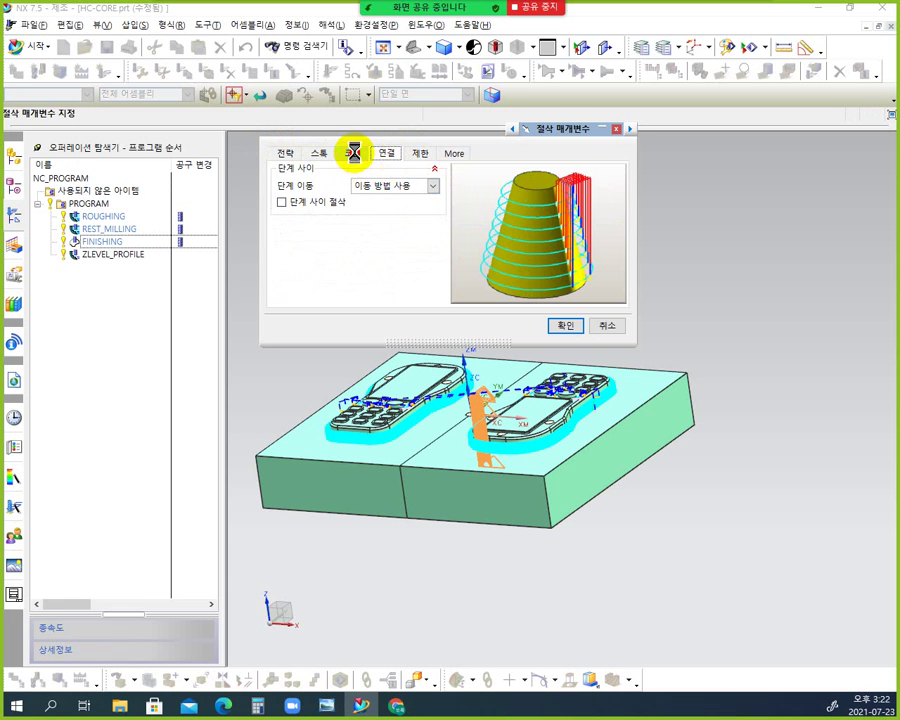
Step: Try the 모든 패스 option for smoothing the path at corners and set it back to 없음
click(353, 154)
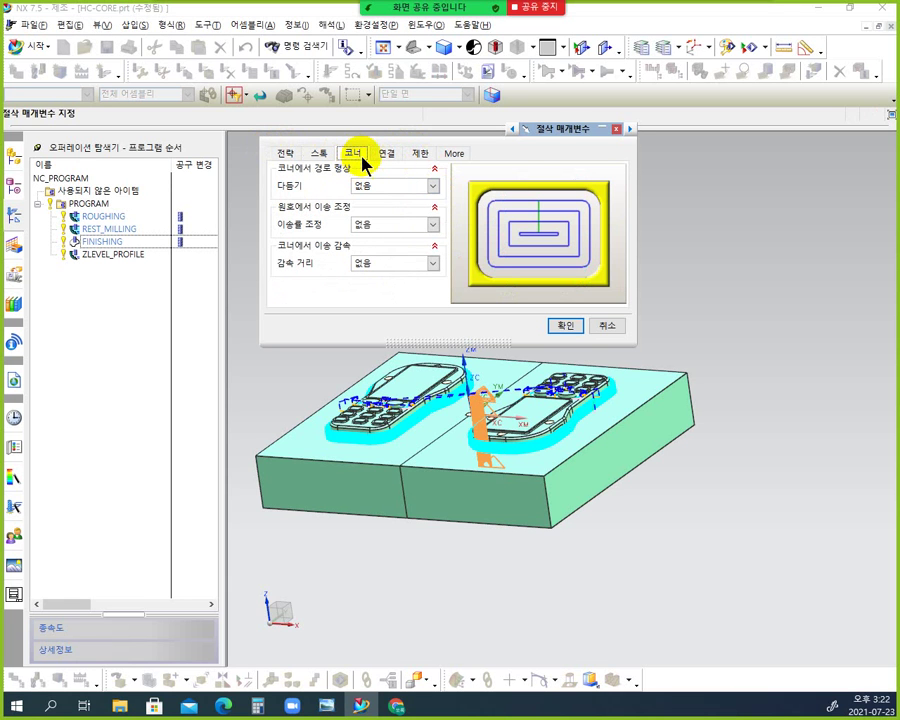
click(411, 187)
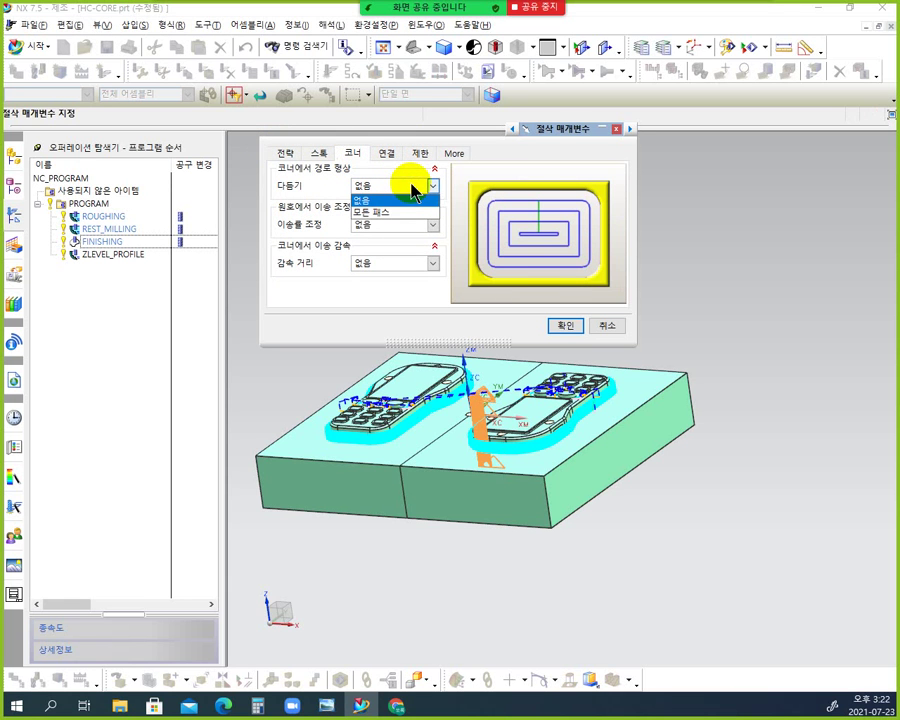
click(394, 218)
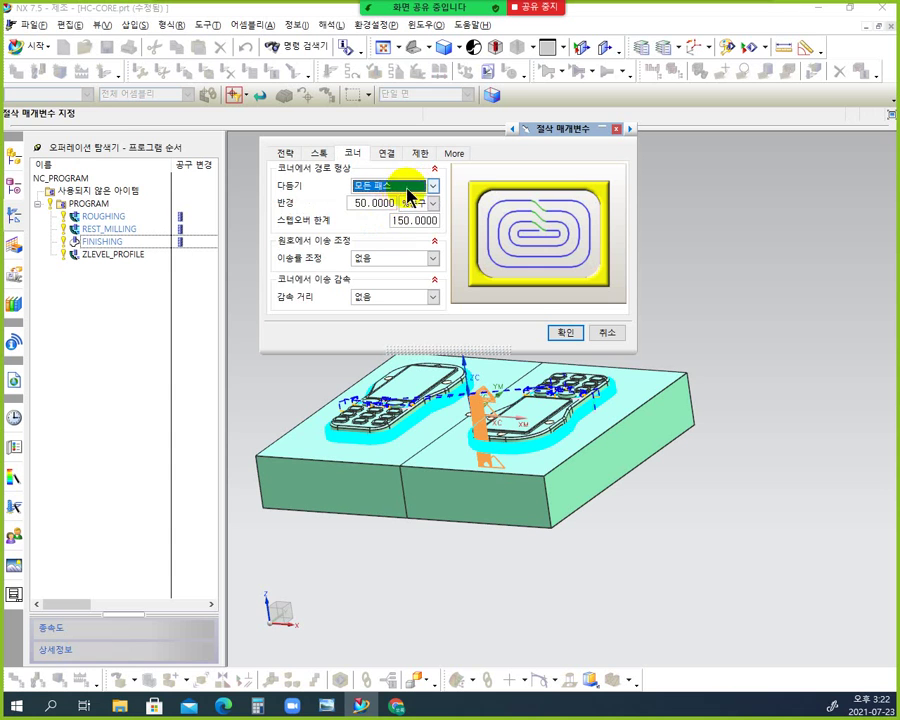
click(410, 188)
click(390, 198)
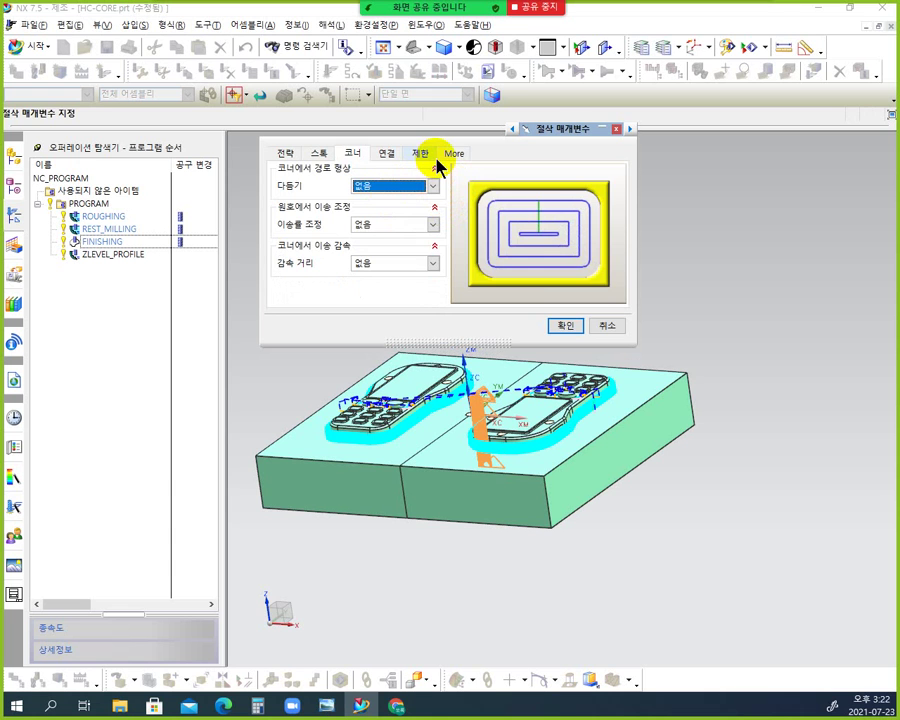
Step: Recheck the containment, level-to-level connection, corner, stock and strategy settings of the cutting parameters
click(421, 155)
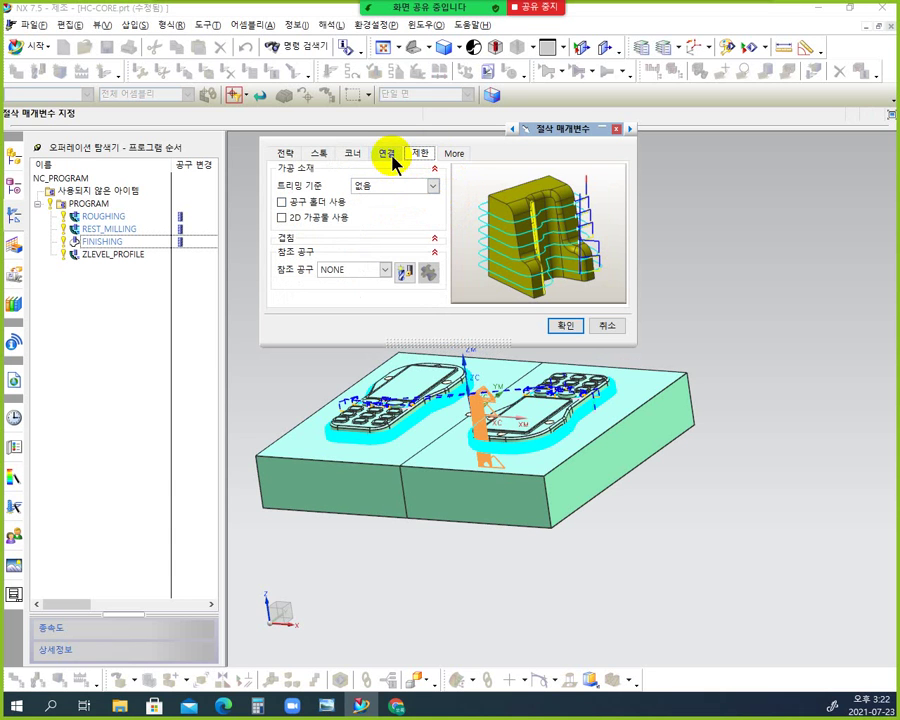
click(387, 155)
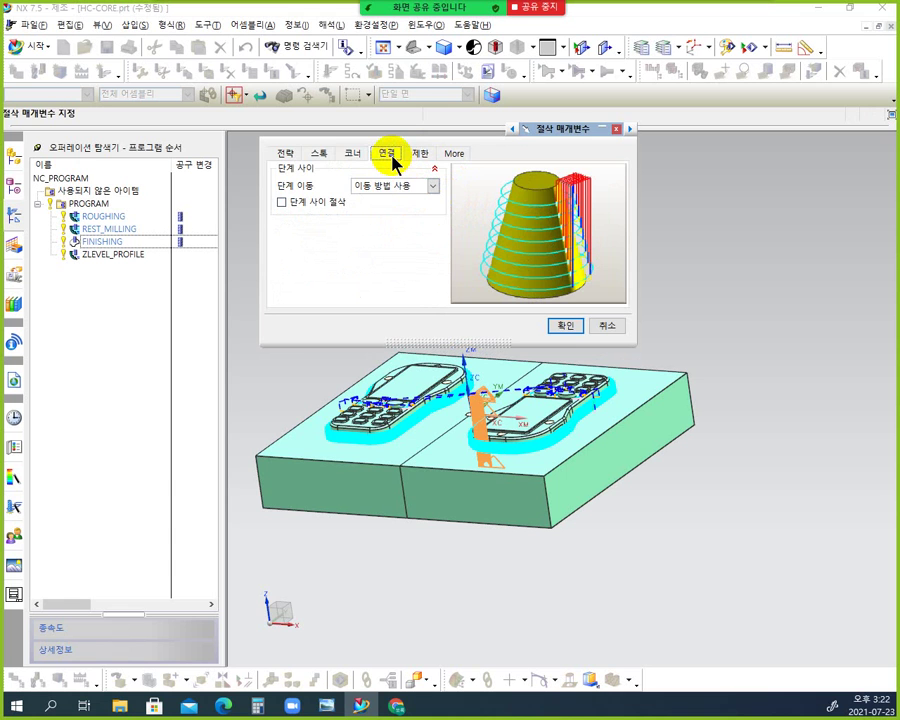
click(353, 155)
click(319, 155)
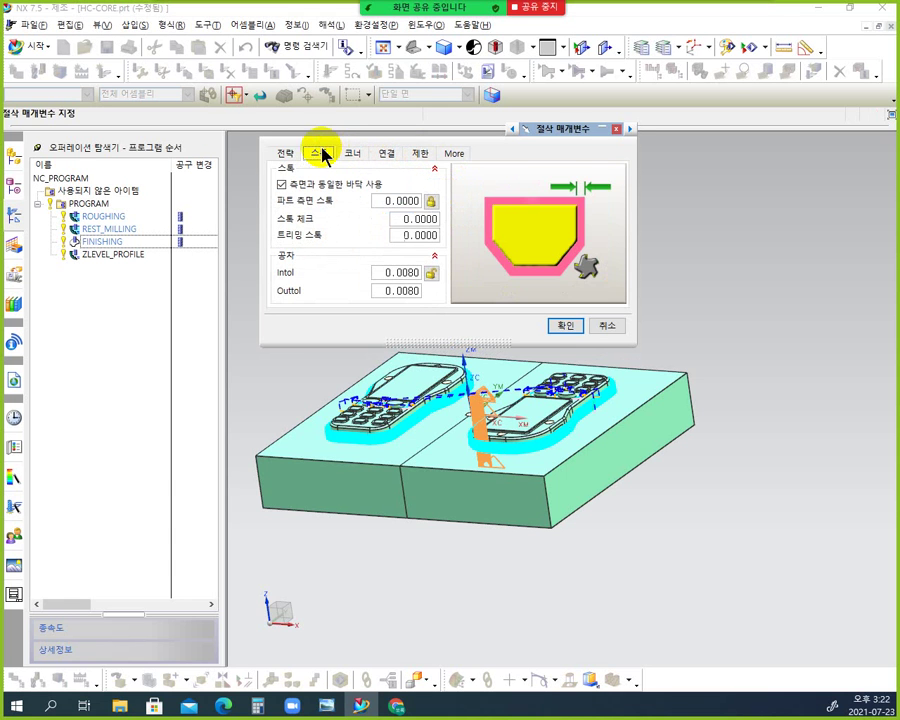
click(285, 153)
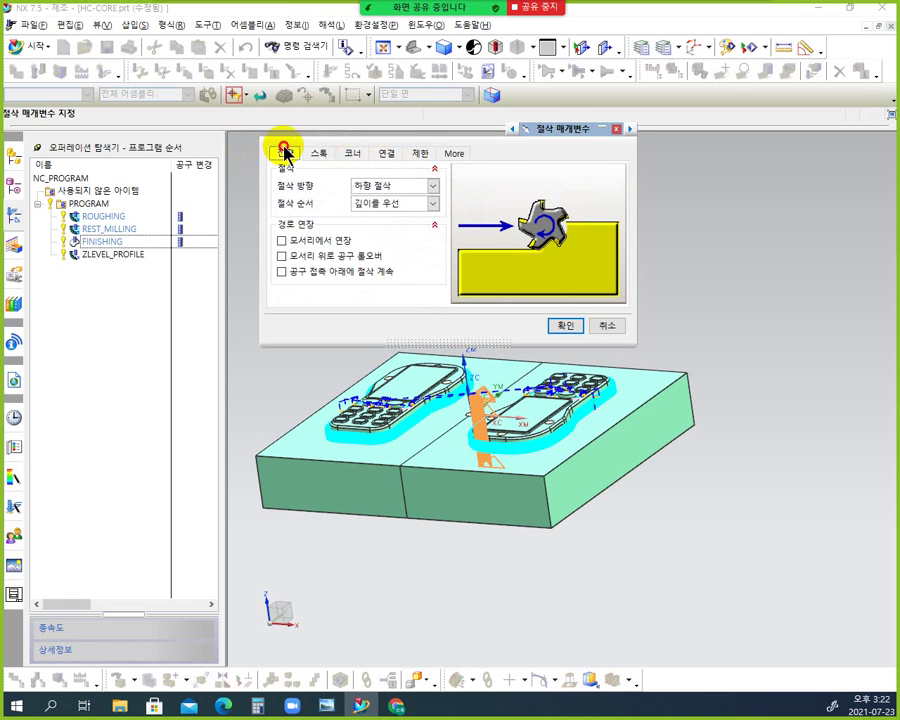
click(390, 155)
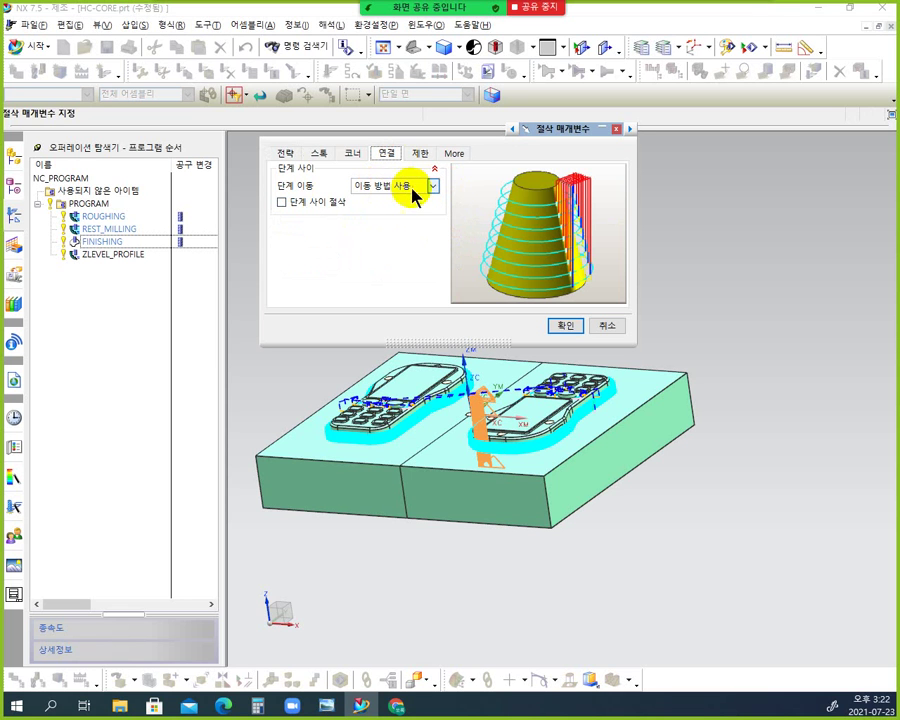
Step: Accept the cutting parameters and regenerate the ZLEVEL_PROFILE tool path, moving the operation dialog clear of the model
click(566, 325)
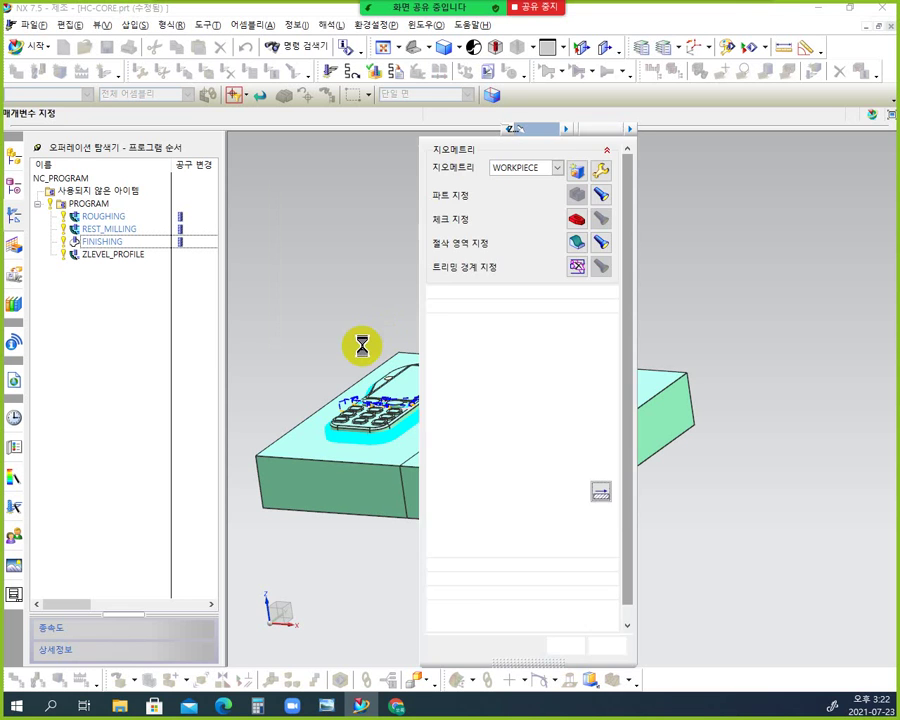
click(485, 624)
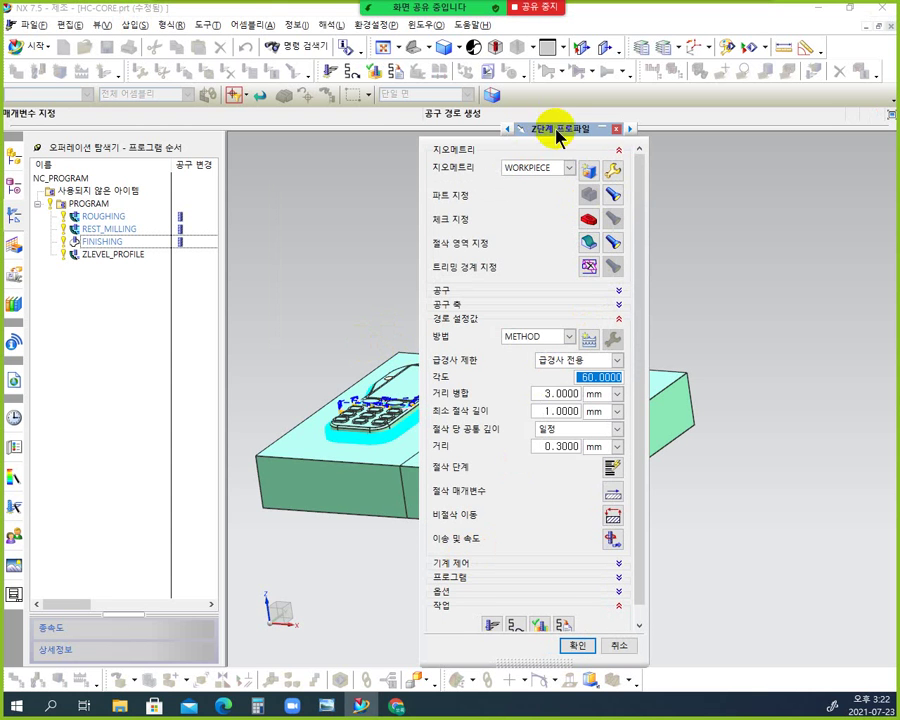
drag(557, 129, 102, 128)
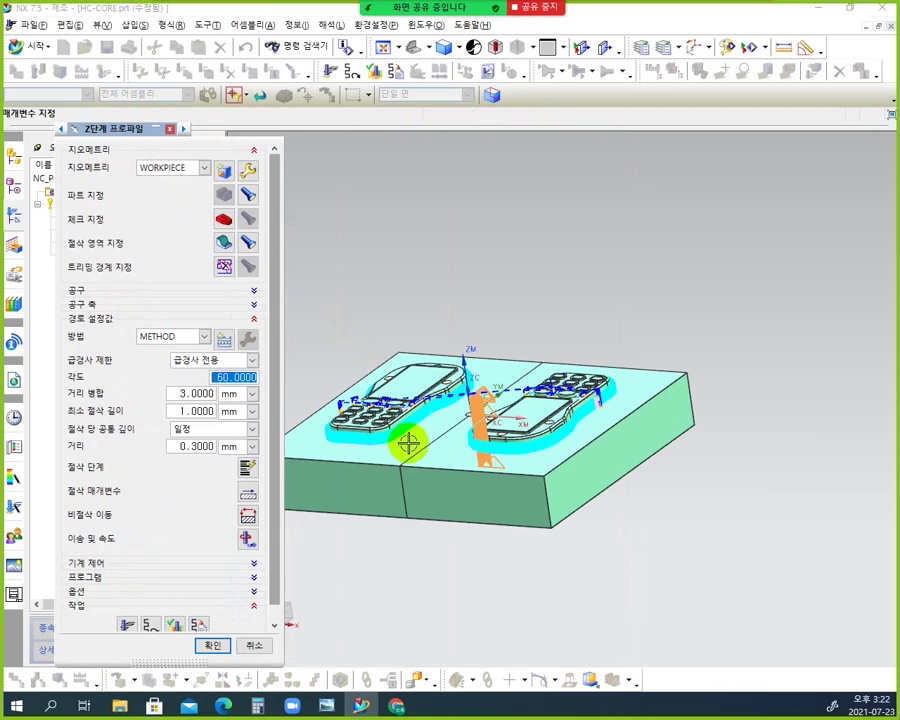
Step: Examine the engage, retract and transfer moves between the cut levels along the phone core's side wall and around its buttons
scroll(408, 440, down, 3)
scroll(408, 445, up, 5)
mouse_move(711, 402)
middle_down()
mouse_move(707, 357)
mouse_move(698, 400)
middle_up()
scroll(747, 438, up, 5)
scroll(736, 438, down, 1)
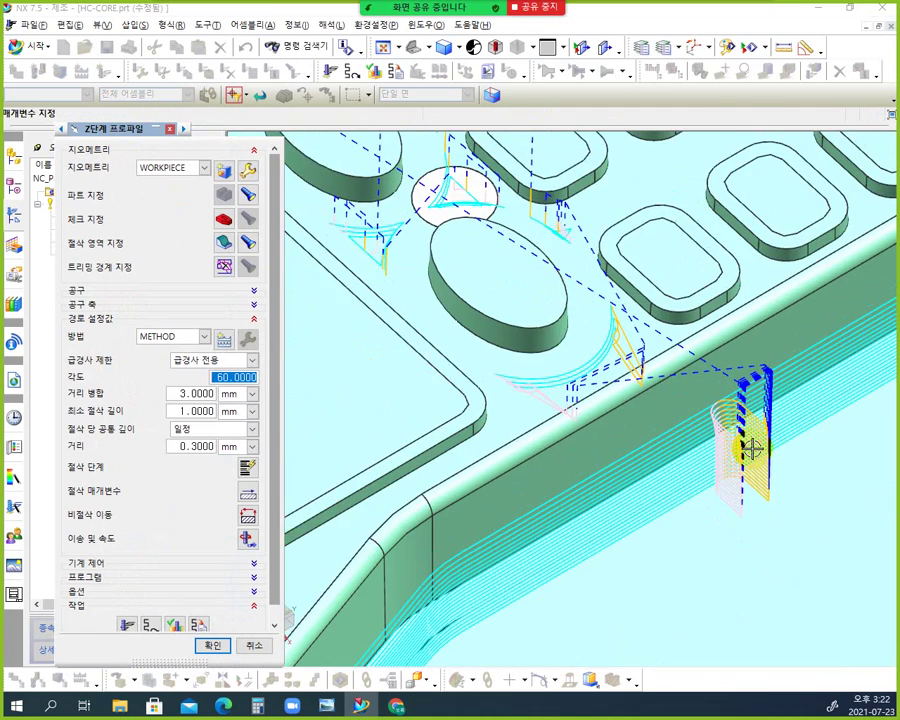
mouse_move(757, 432)
middle_down()
mouse_move(757, 418)
mouse_move(745, 418)
middle_up()
scroll(745, 418, down, 2)
scroll(666, 378, down, 3)
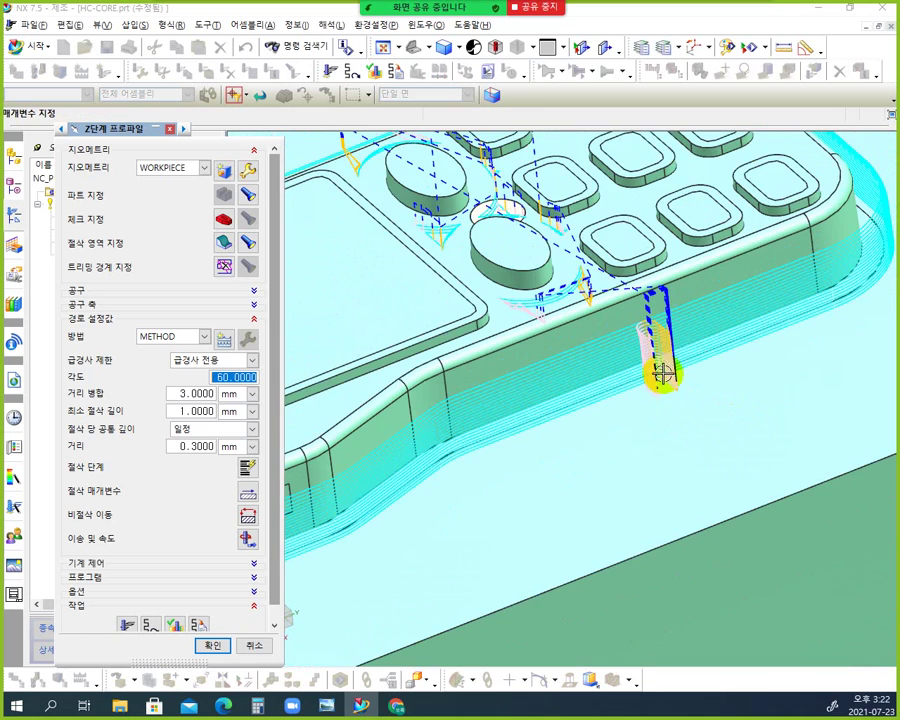
scroll(675, 362, down, 3)
scroll(670, 360, up, 2)
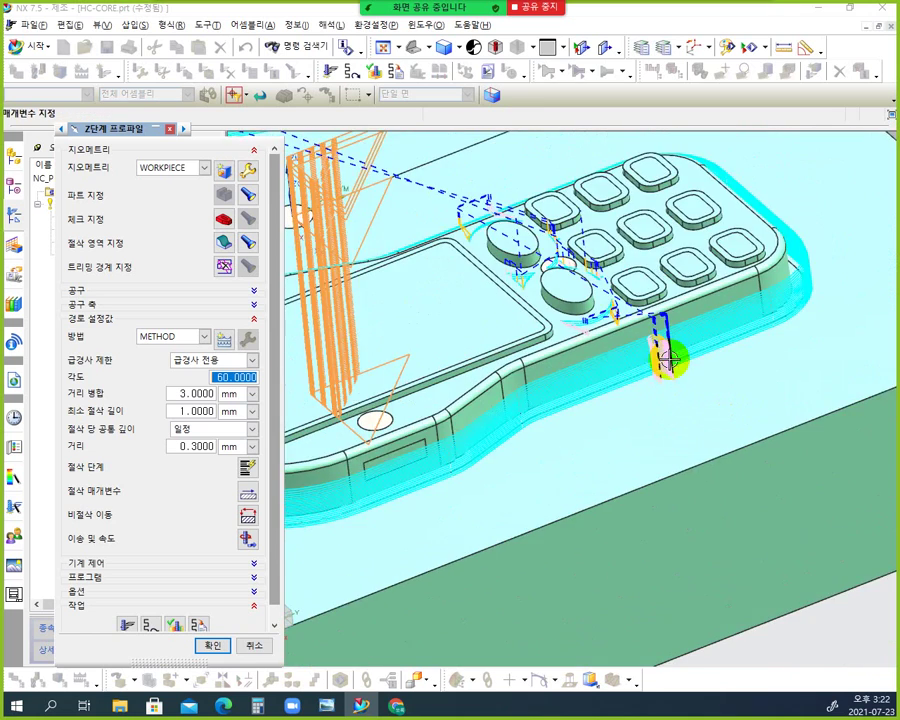
scroll(592, 368, down, 3)
middle_drag(616, 366, 616, 344)
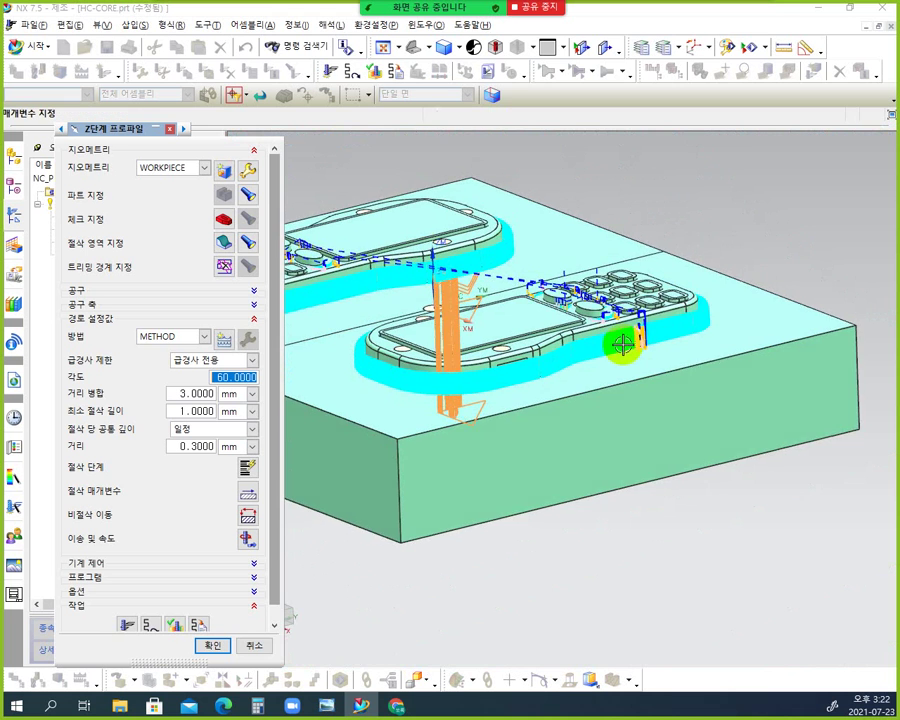
scroll(642, 335, up, 5)
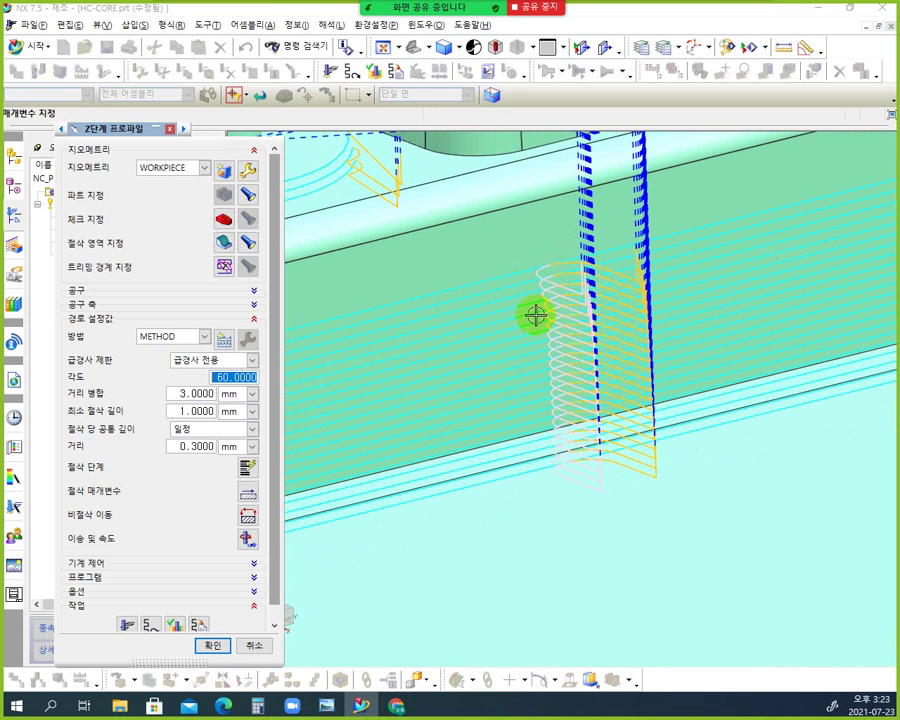
scroll(564, 345, down, 4)
scroll(566, 348, down, 5)
scroll(526, 361, up, 6)
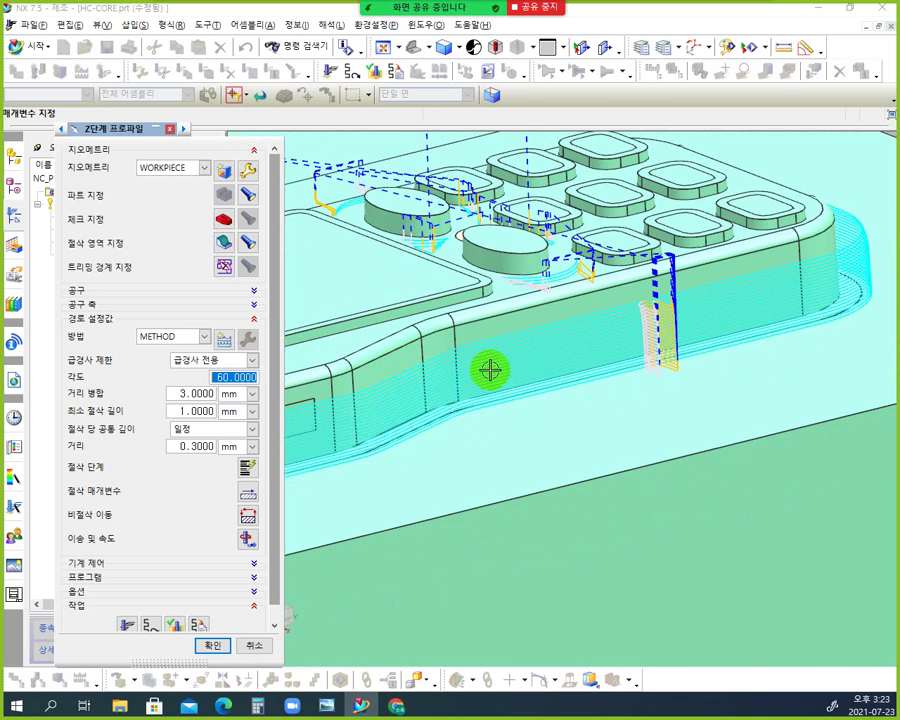
scroll(727, 311, up, 2)
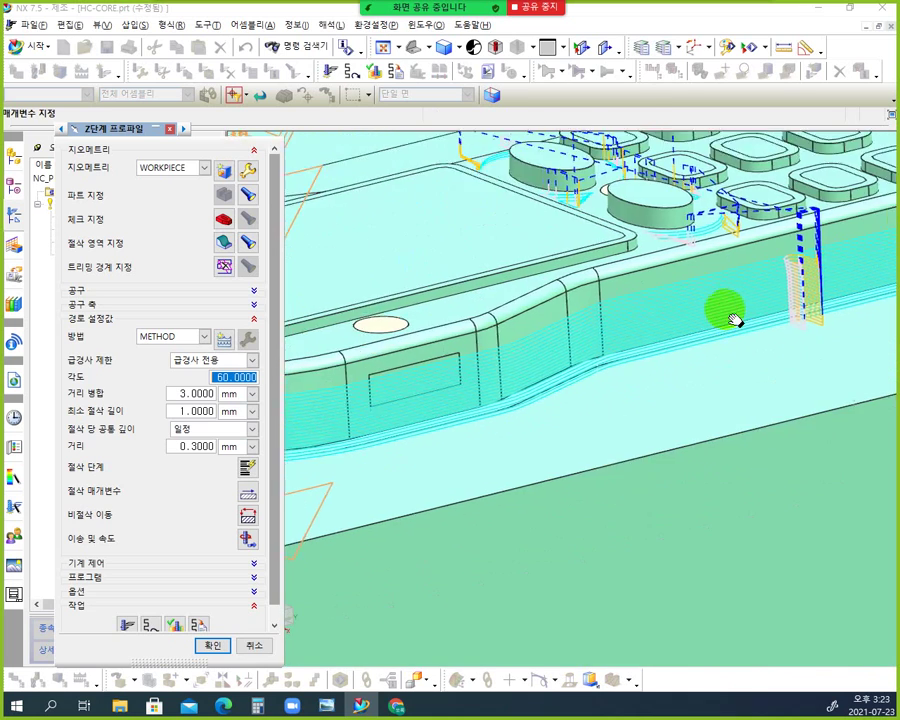
scroll(737, 299, down, 5)
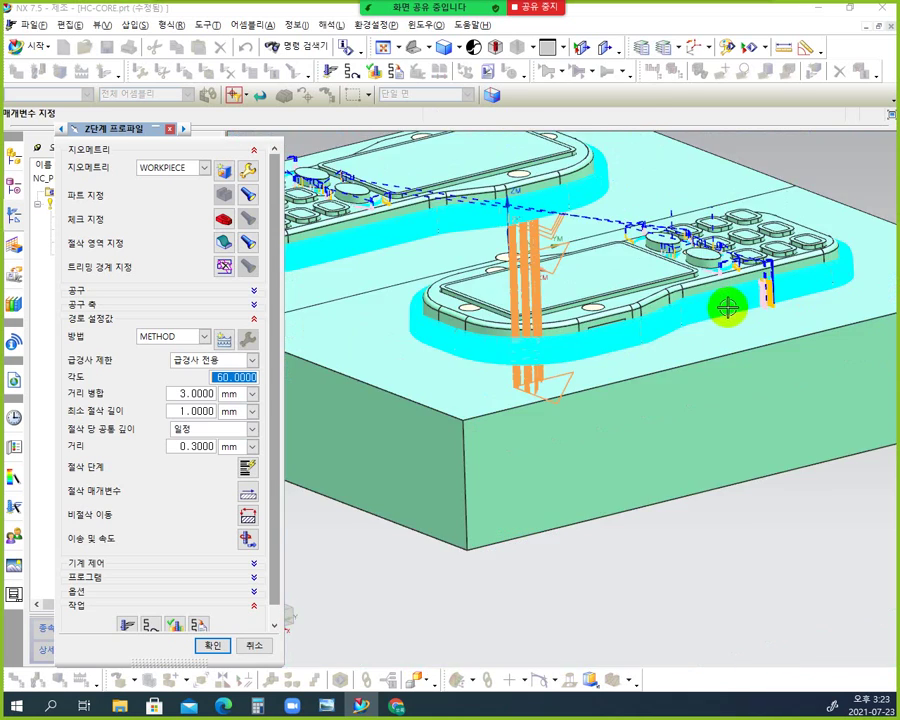
scroll(728, 338, up, 2)
scroll(732, 342, down, 2)
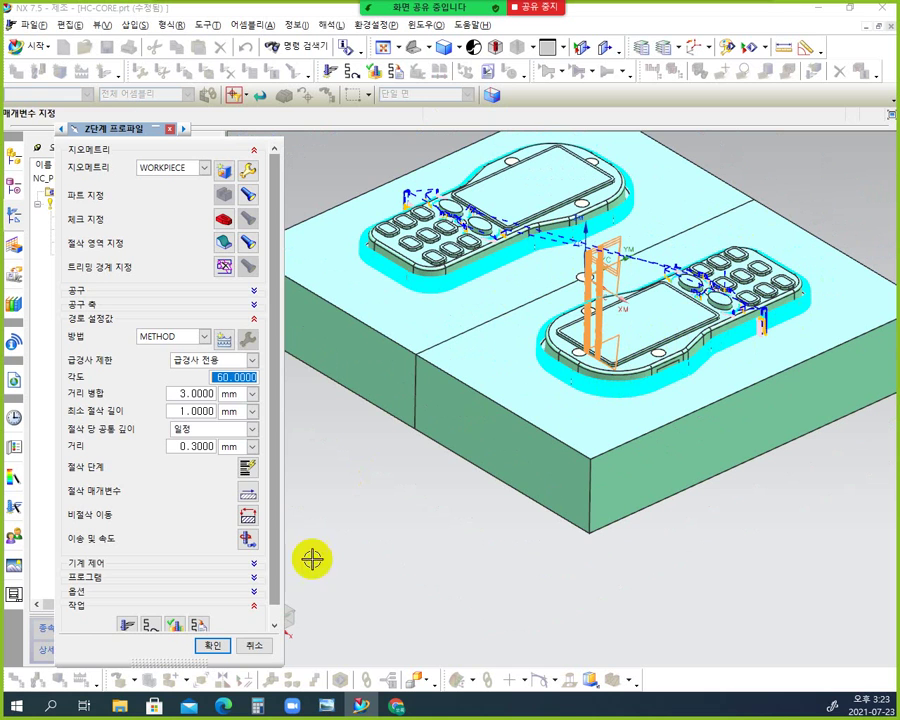
Step: Verify the tool path by replaying it with animation speed 1, stop partway along the phone core, and rewind to the first motion
scroll(273, 390, down, 1)
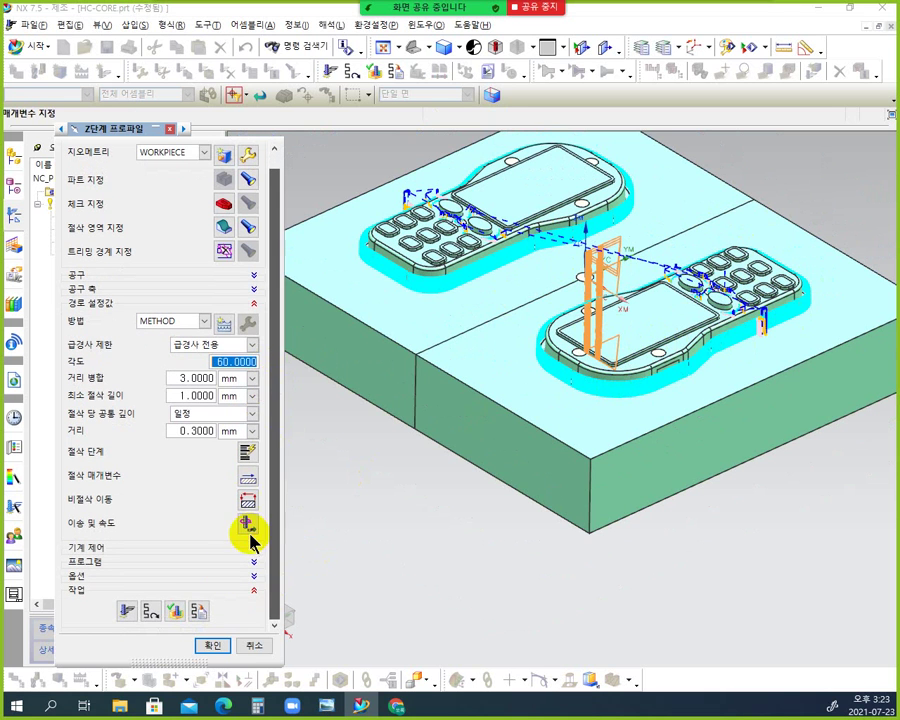
click(175, 611)
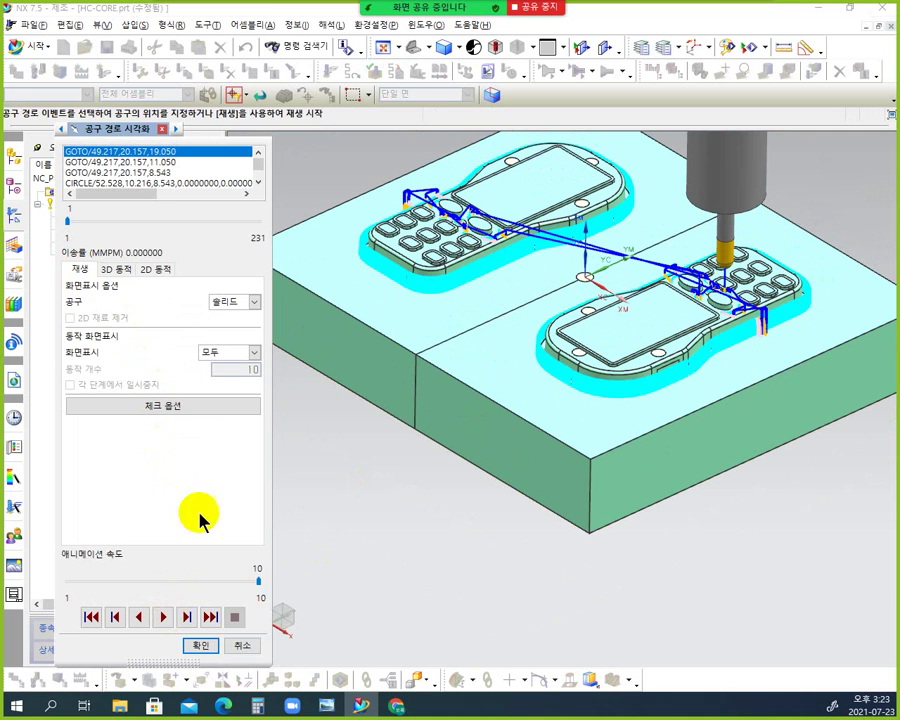
drag(258, 583, 50, 582)
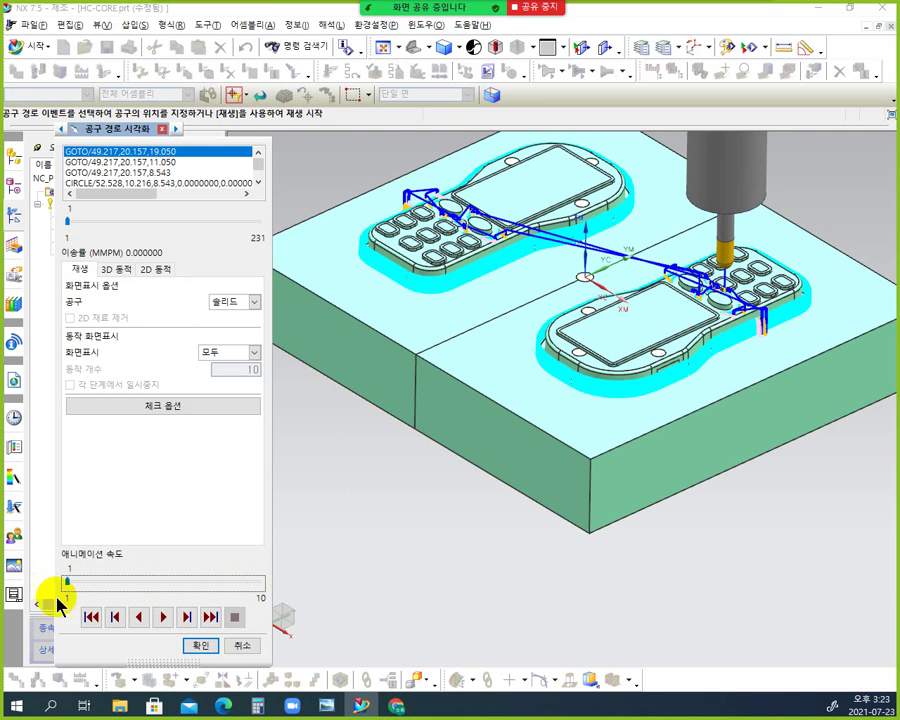
click(167, 620)
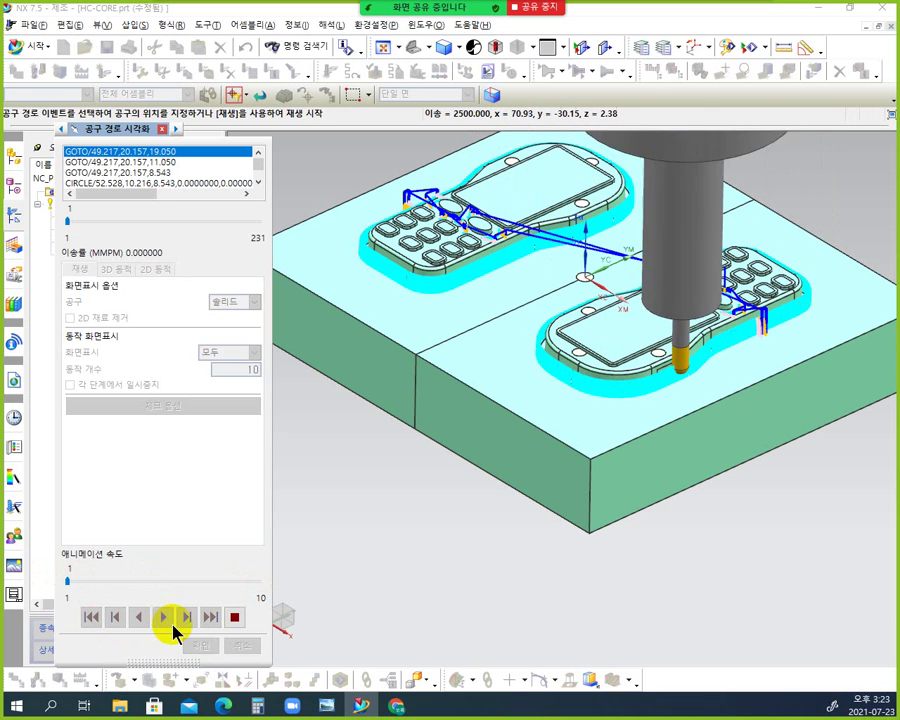
click(234, 617)
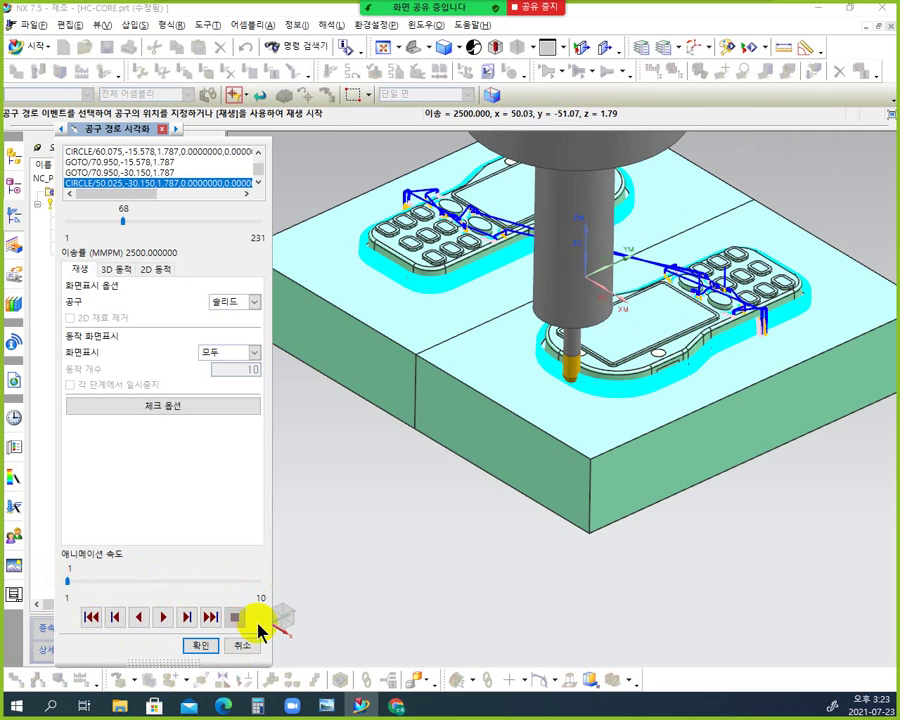
click(91, 617)
Step: Run the 2D dynamic (2D 동적) material removal simulation at animation speed 6 and close the tool path visualization
click(155, 270)
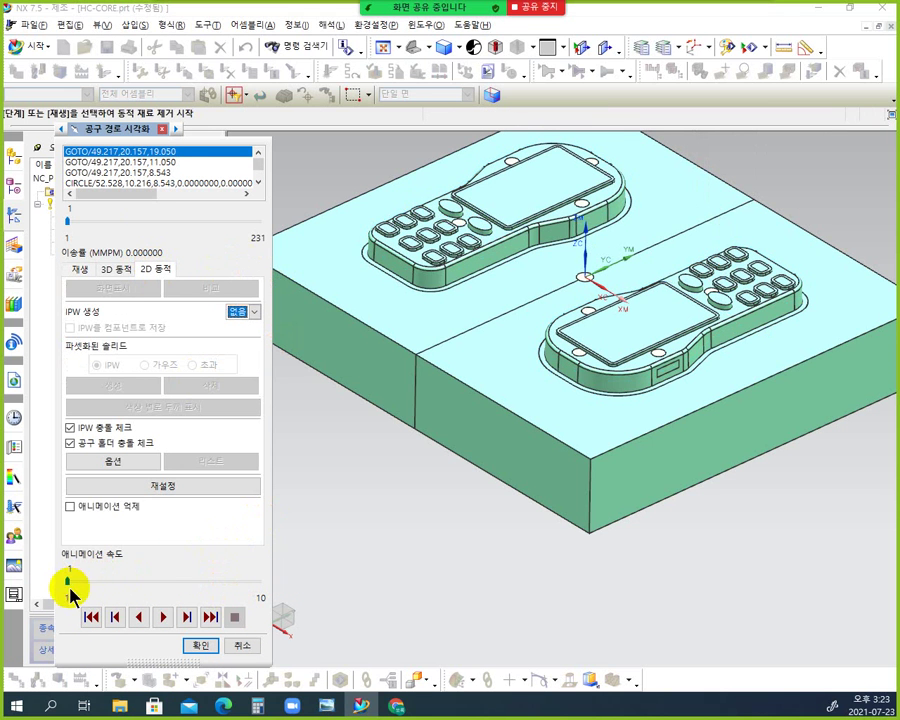
drag(68, 581, 172, 603)
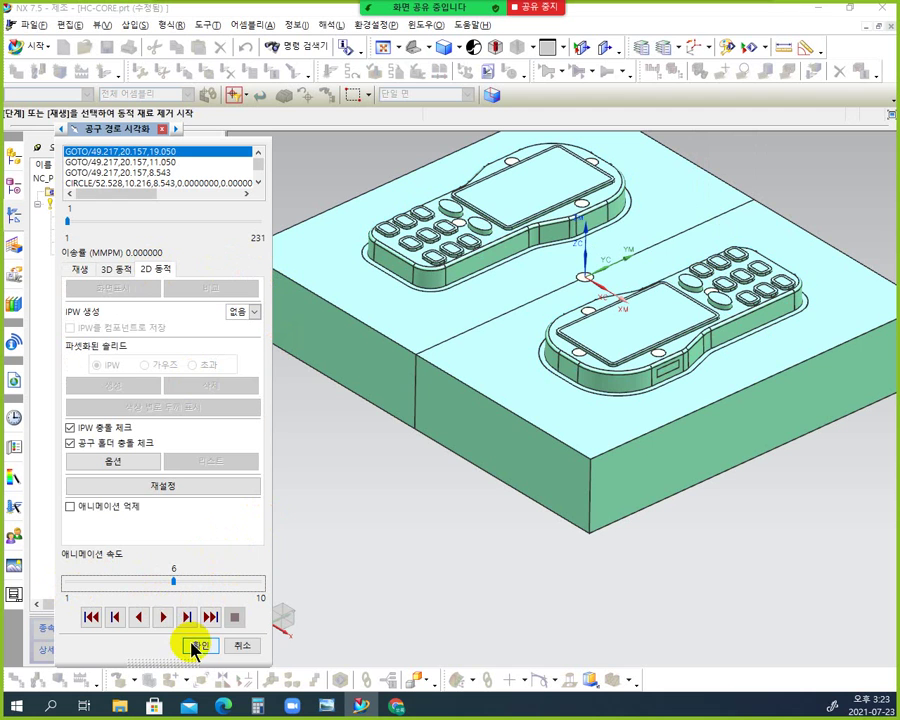
click(161, 617)
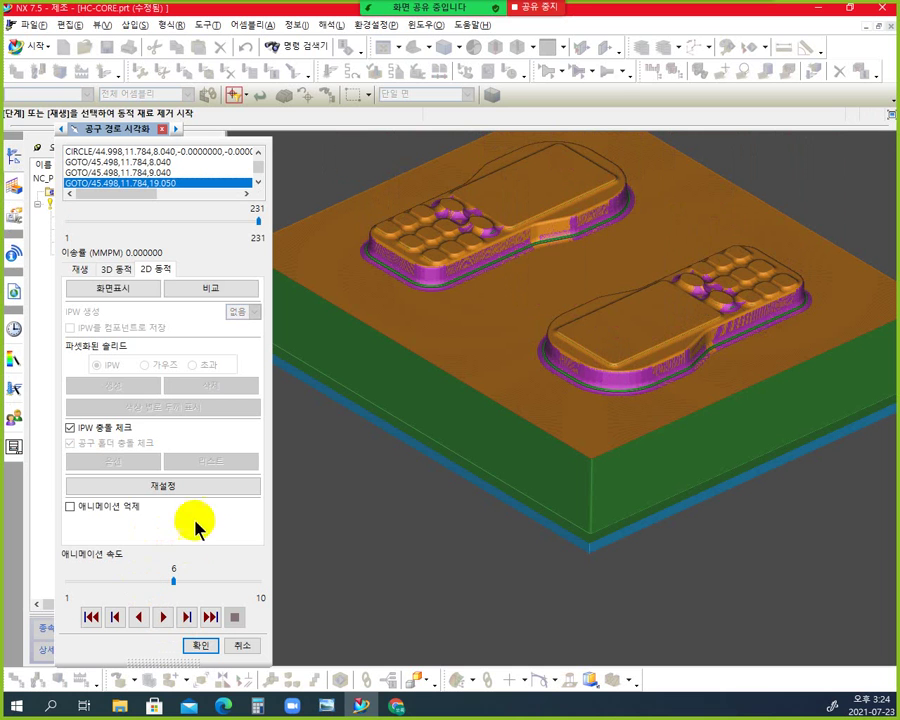
click(164, 130)
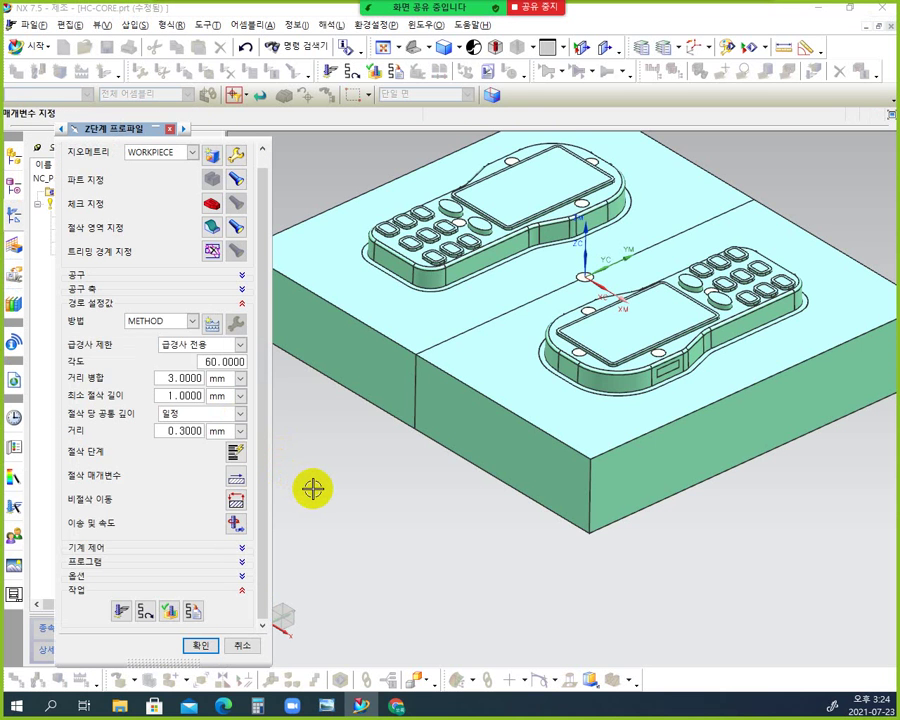